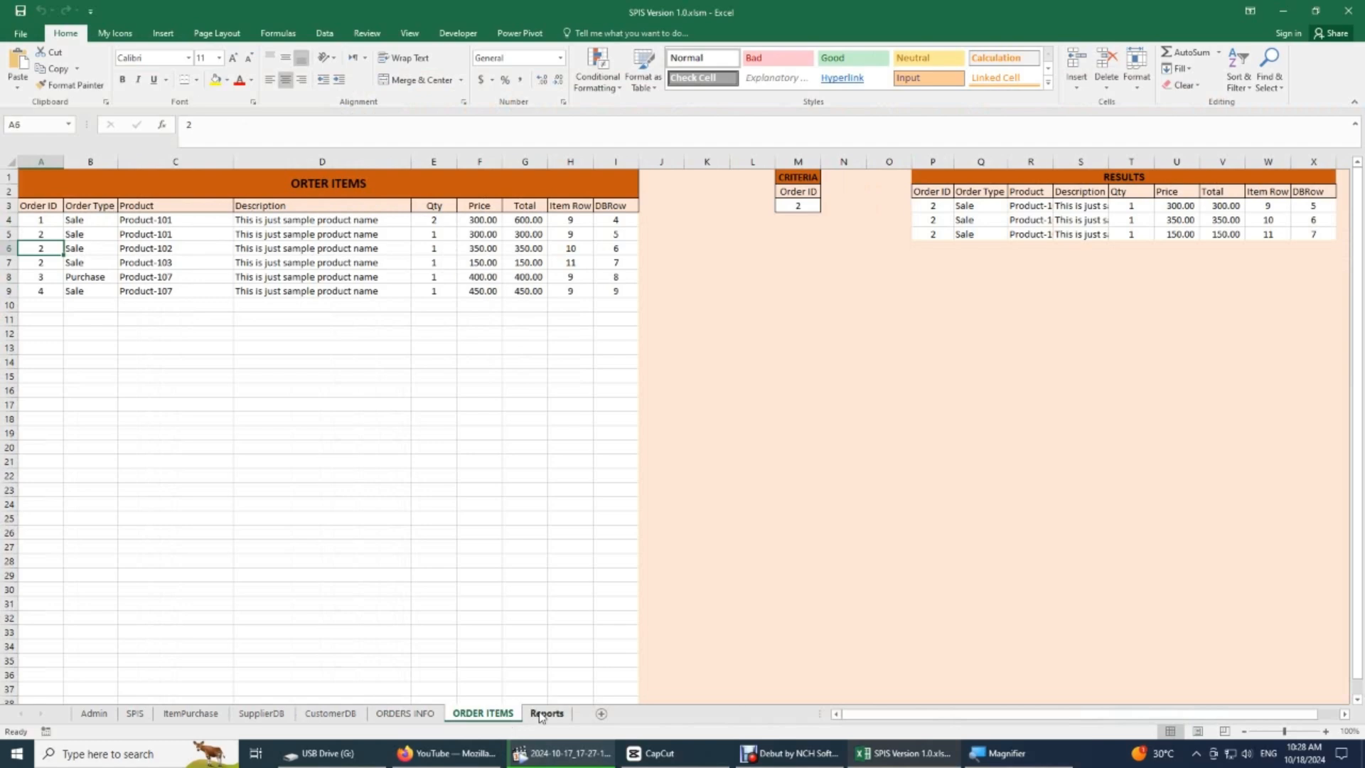
- View the Reports sheet and switch to the Admin sheet of the workbook
left_click(547, 714)
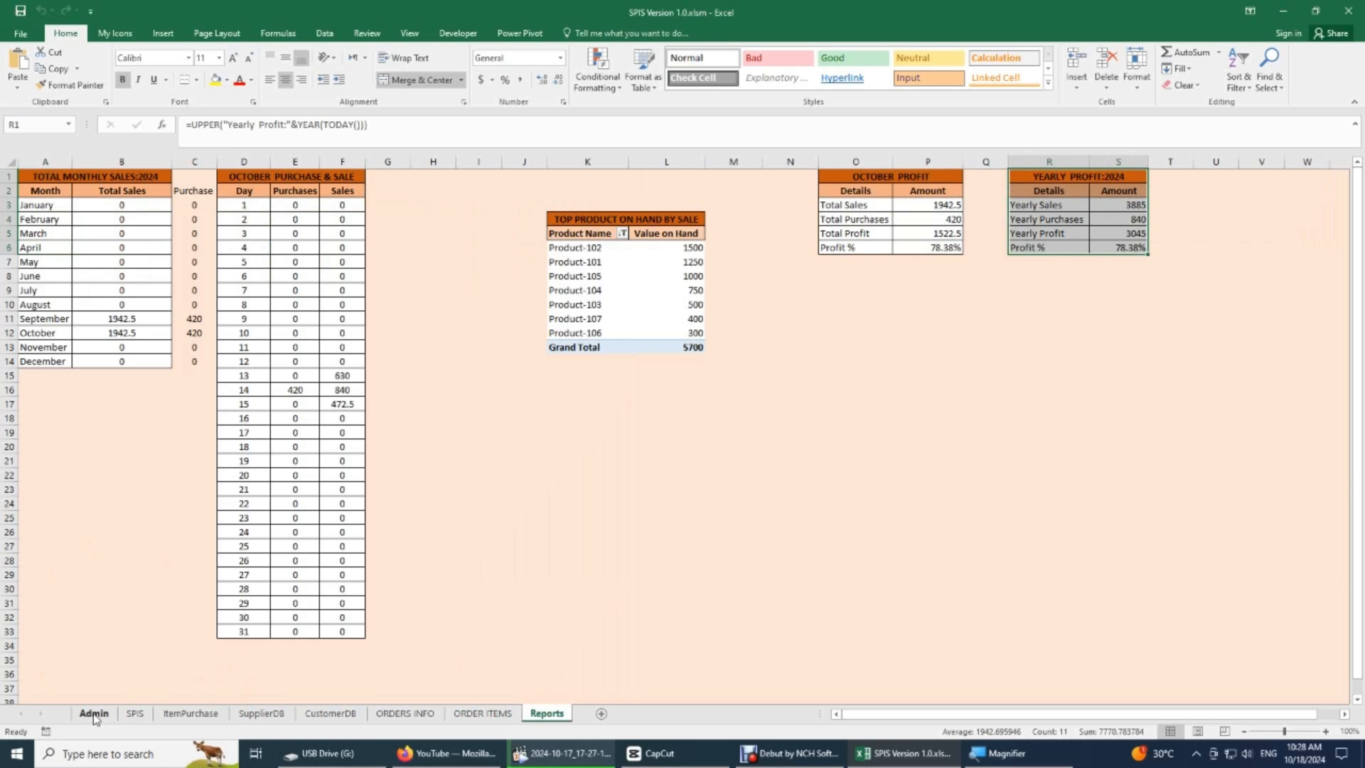
left_click(94, 714)
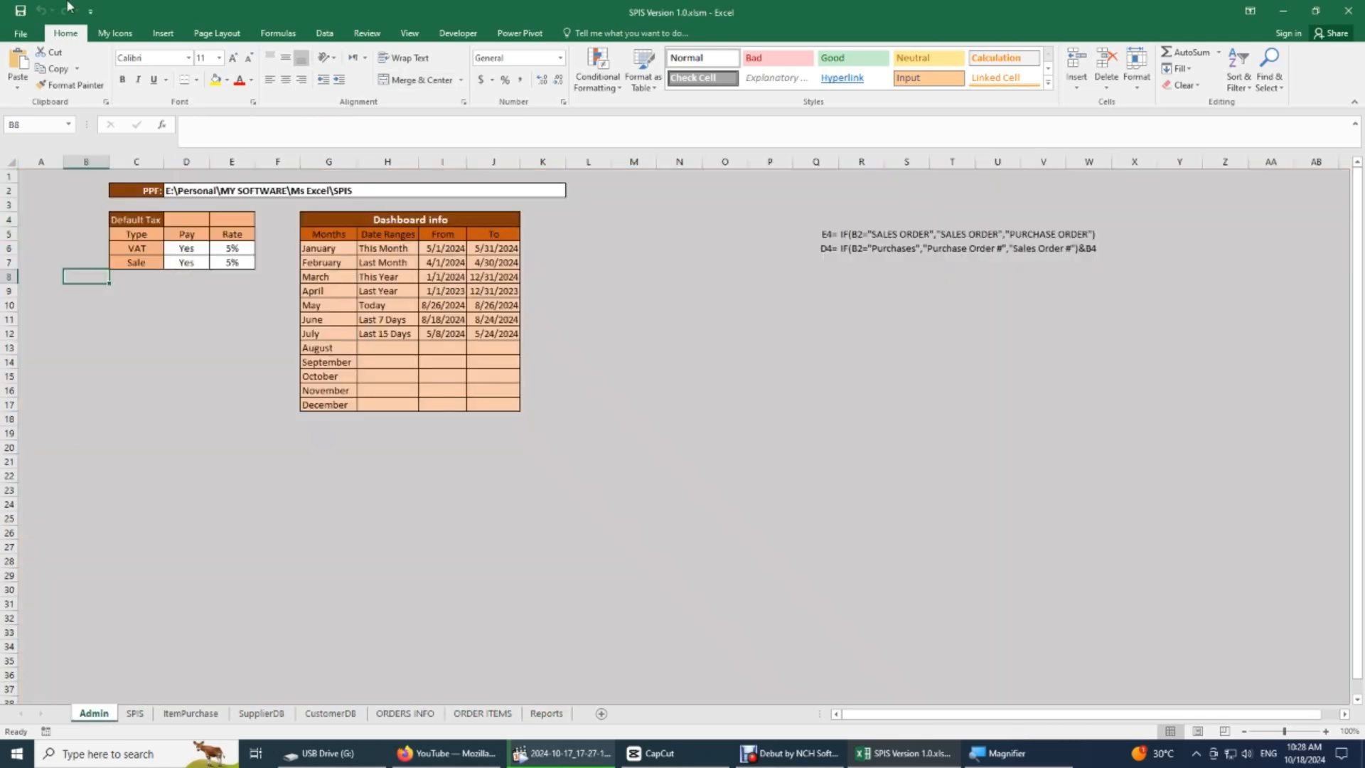
left_click(22, 34)
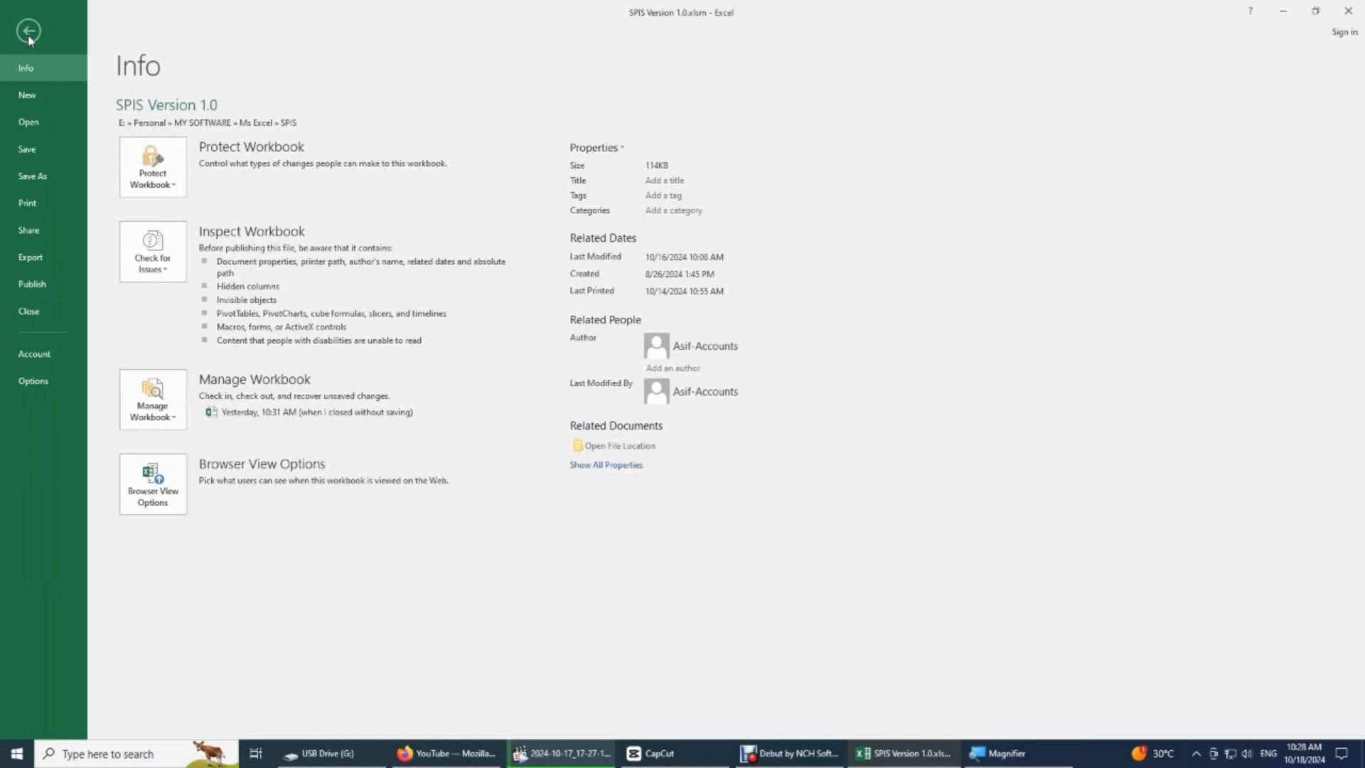
left_click(43, 121)
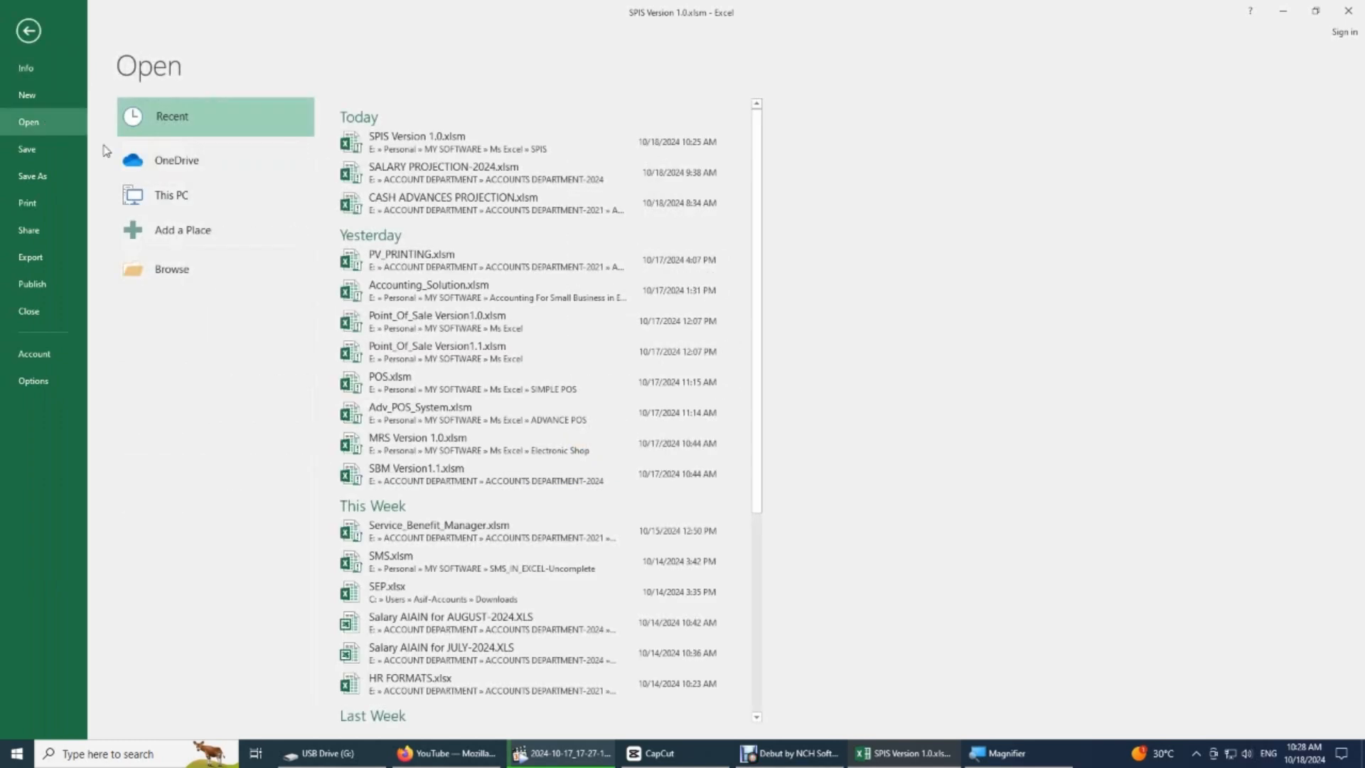
left_click(184, 269)
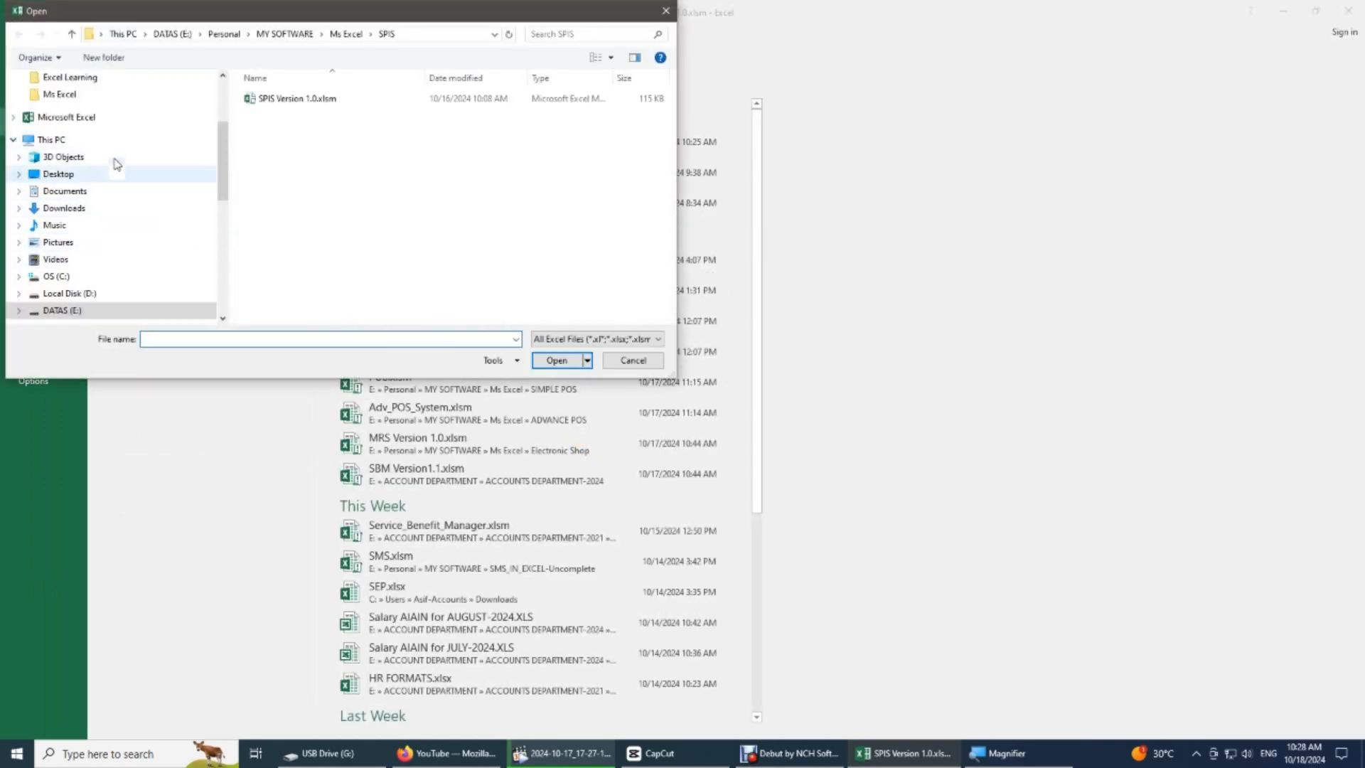
scroll(224, 135, "up", 2)
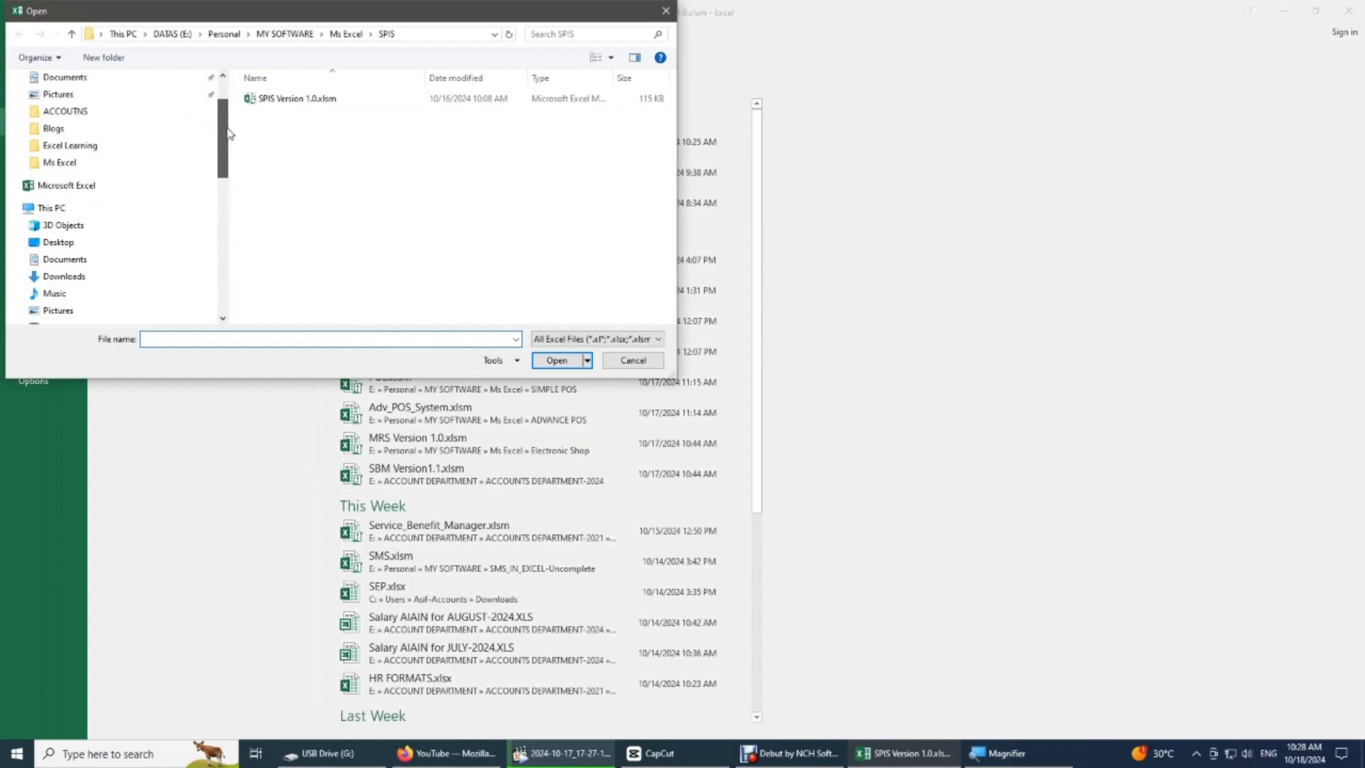
left_click(277, 100)
left_click(633, 360)
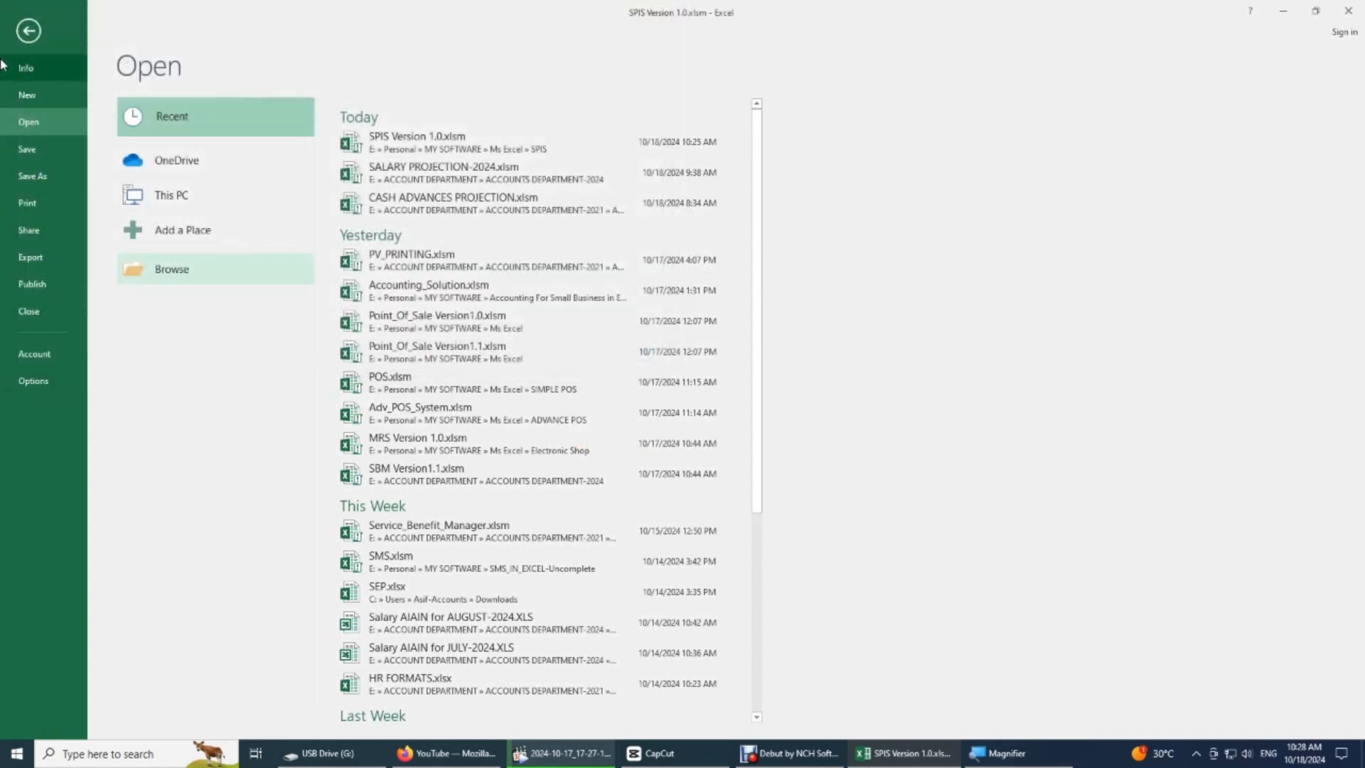
- Check the workbook's file name and file type in the Save As dialog without saving
left_click(41, 177)
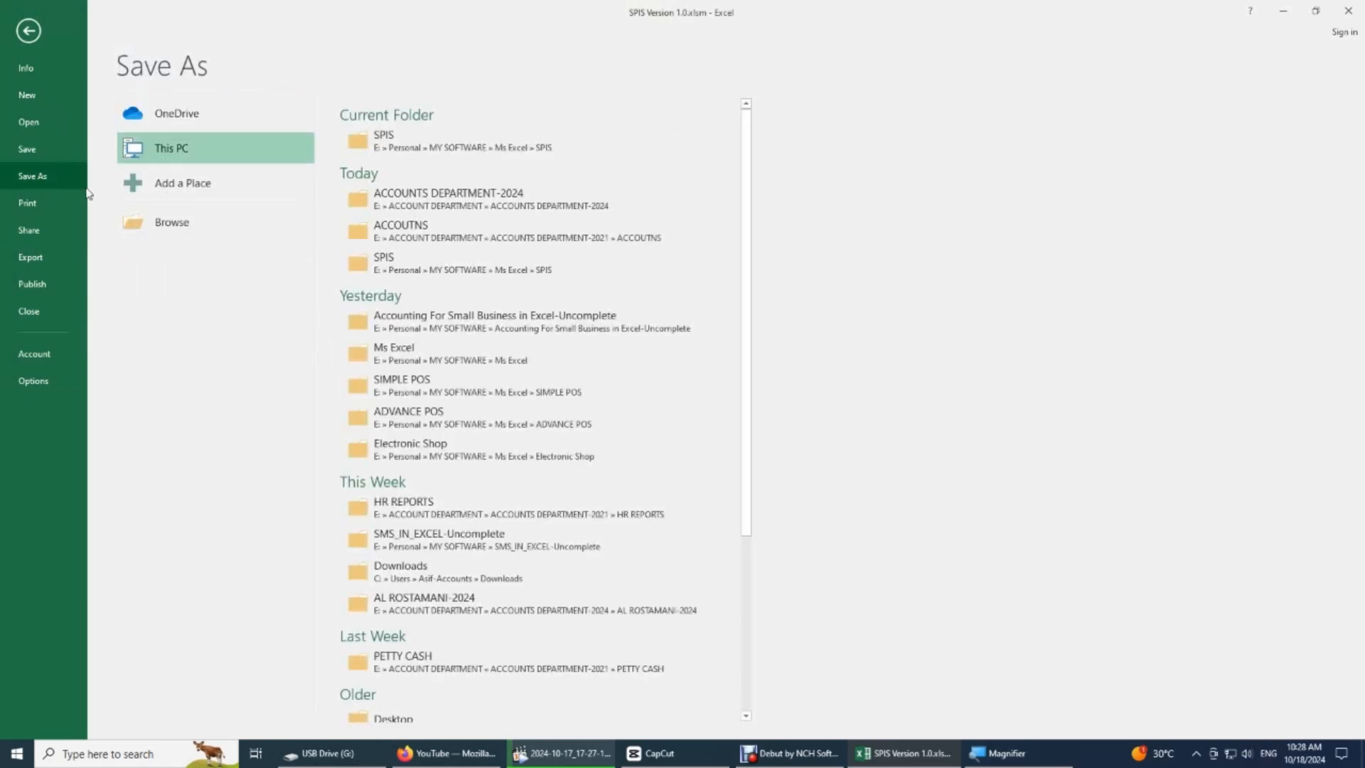
left_click(171, 222)
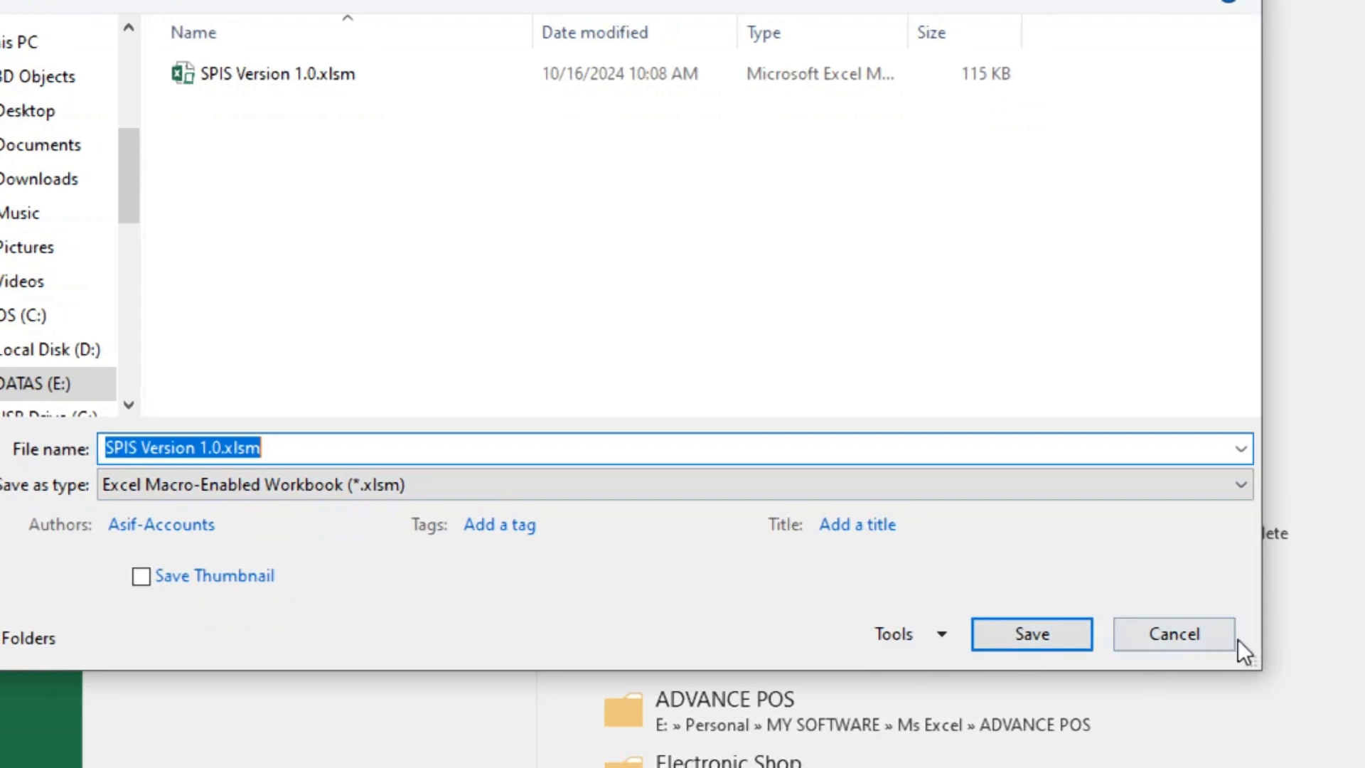
left_click(1234, 635)
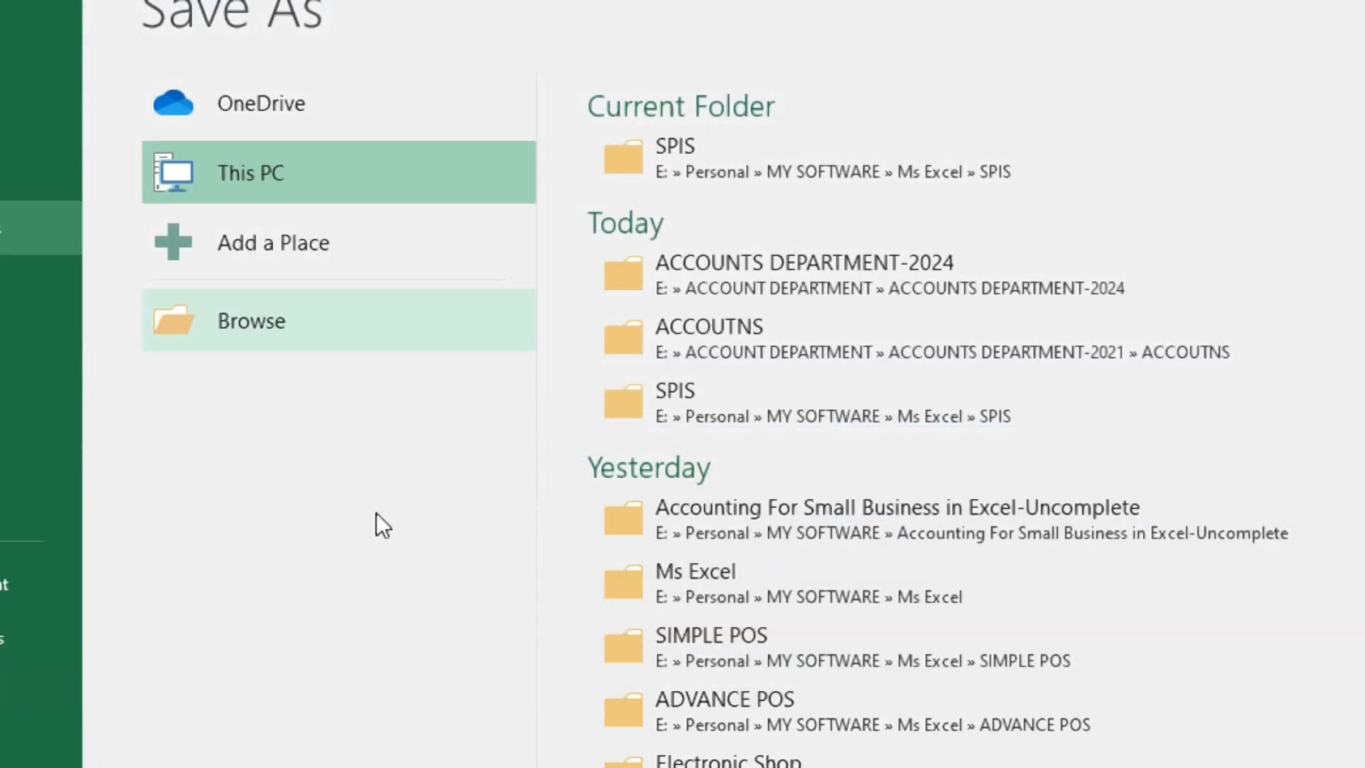
key("Escape")
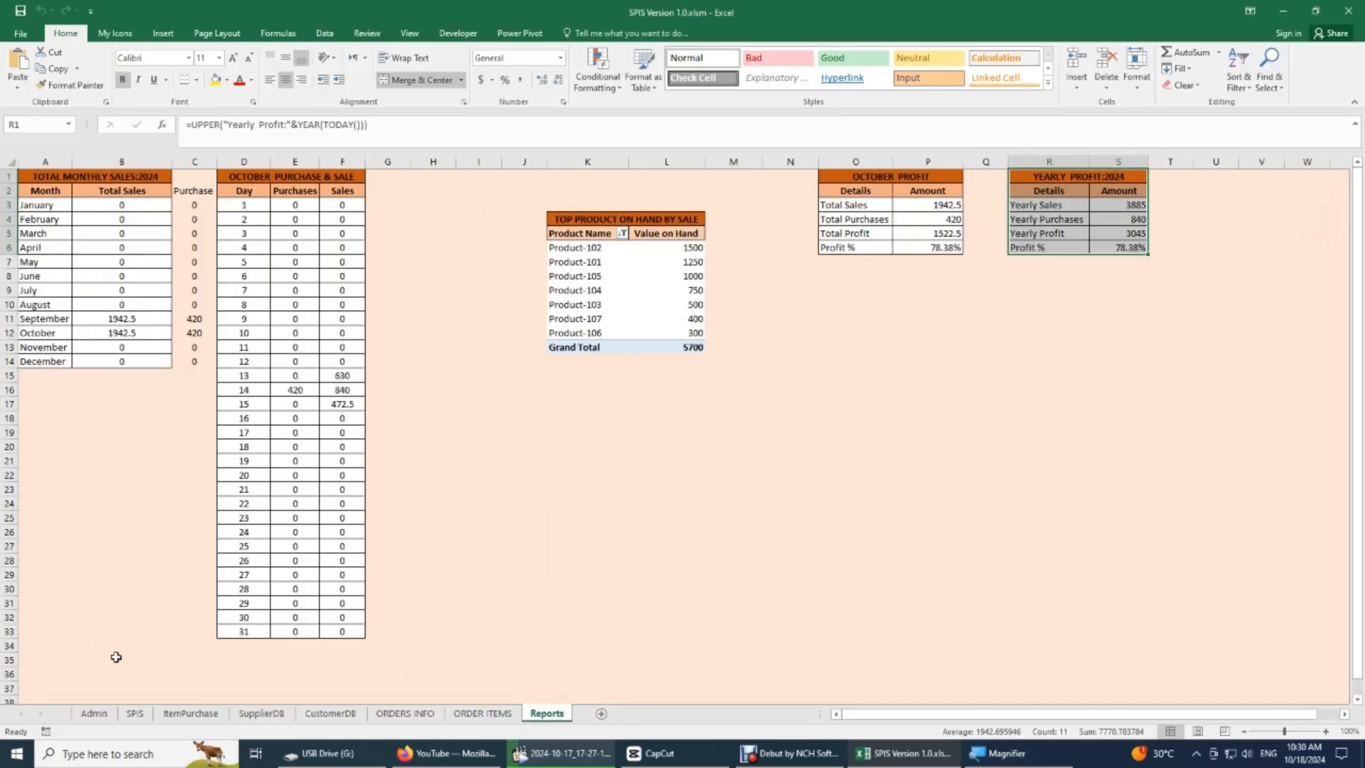
- Examine the PPF path, the Default Tax types and rates, and the Dashboard info headings on the Admin sheet
left_click(96, 713)
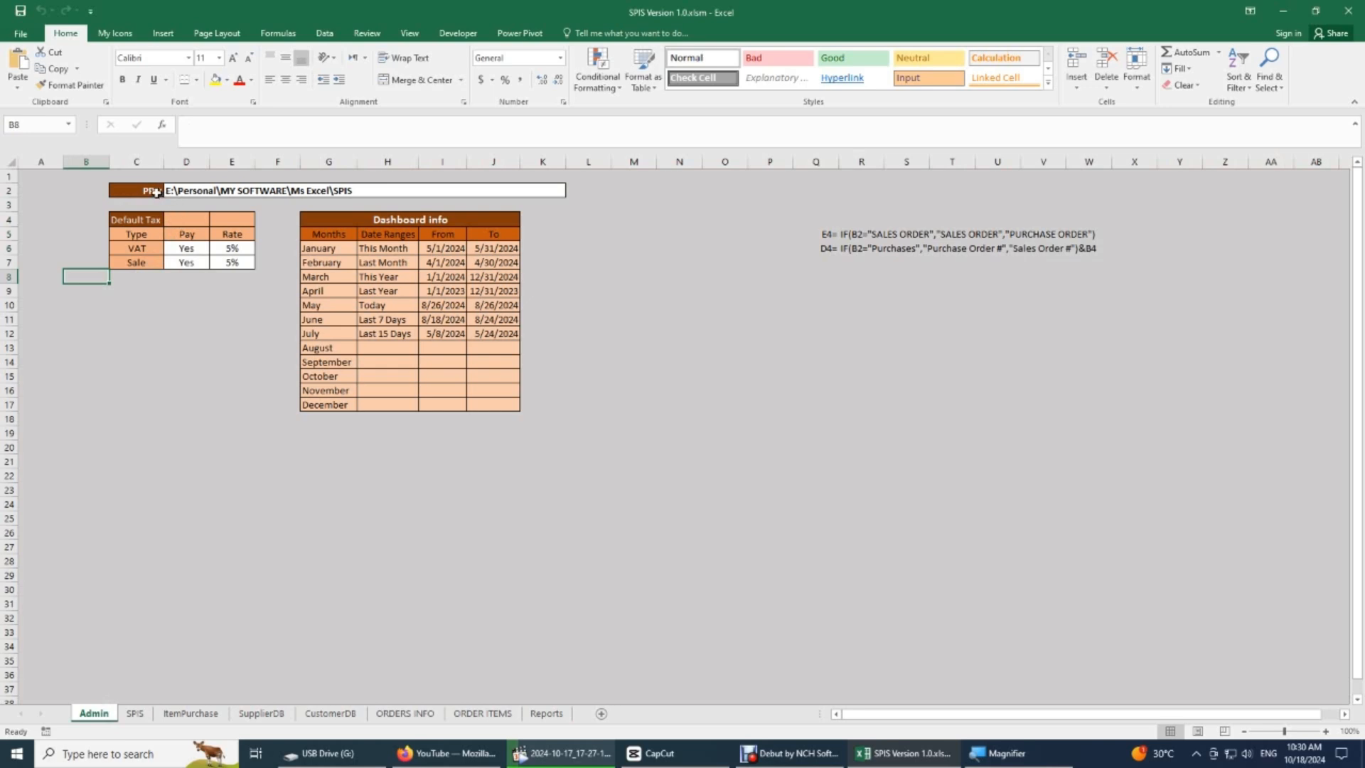
left_click_drag(156, 192, 542, 197)
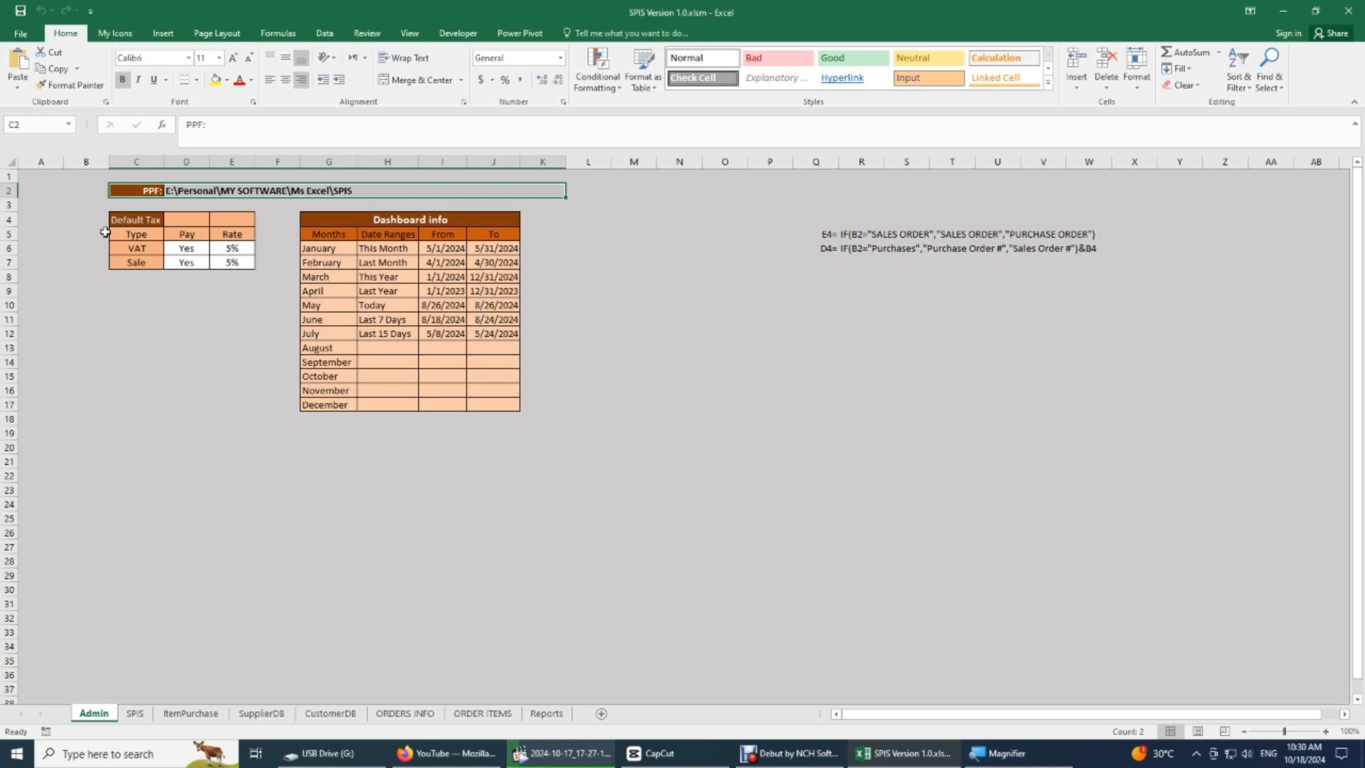
left_click(132, 222)
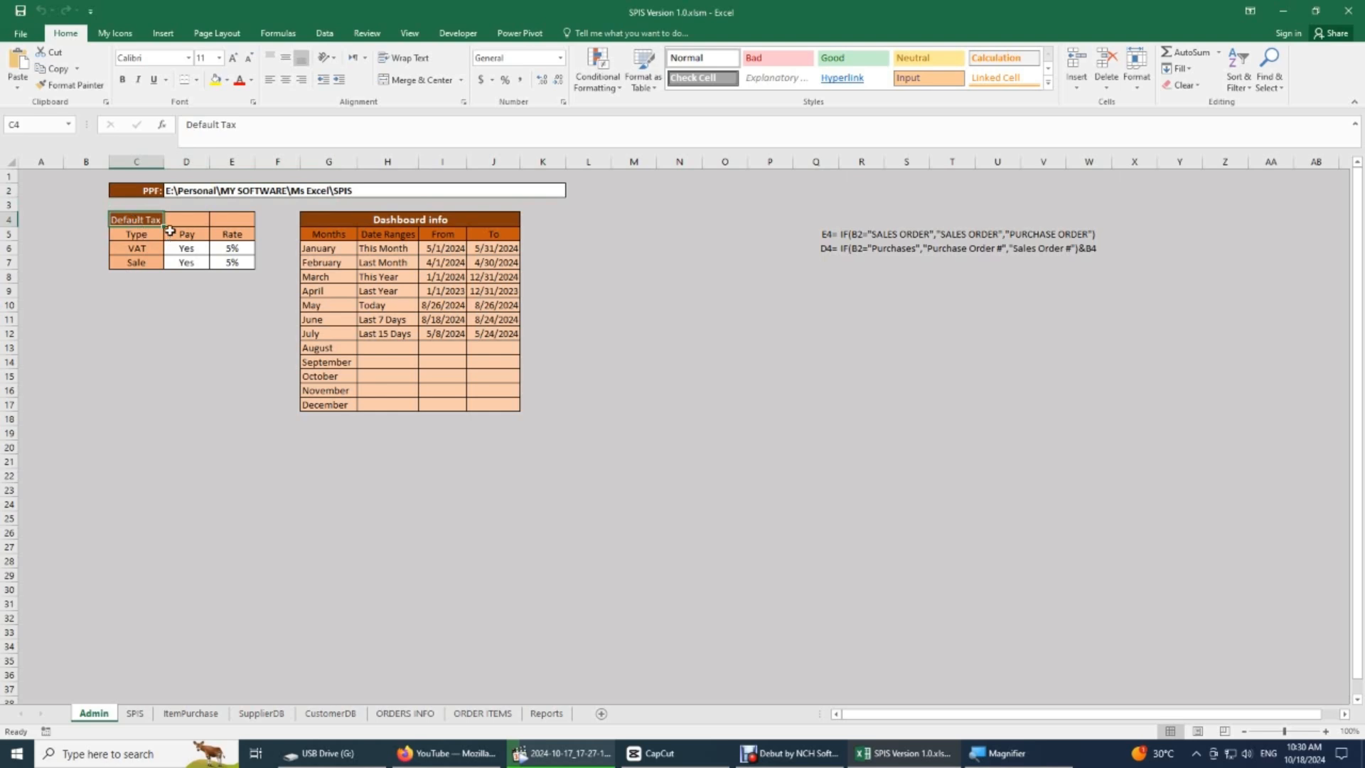
left_click(136, 233)
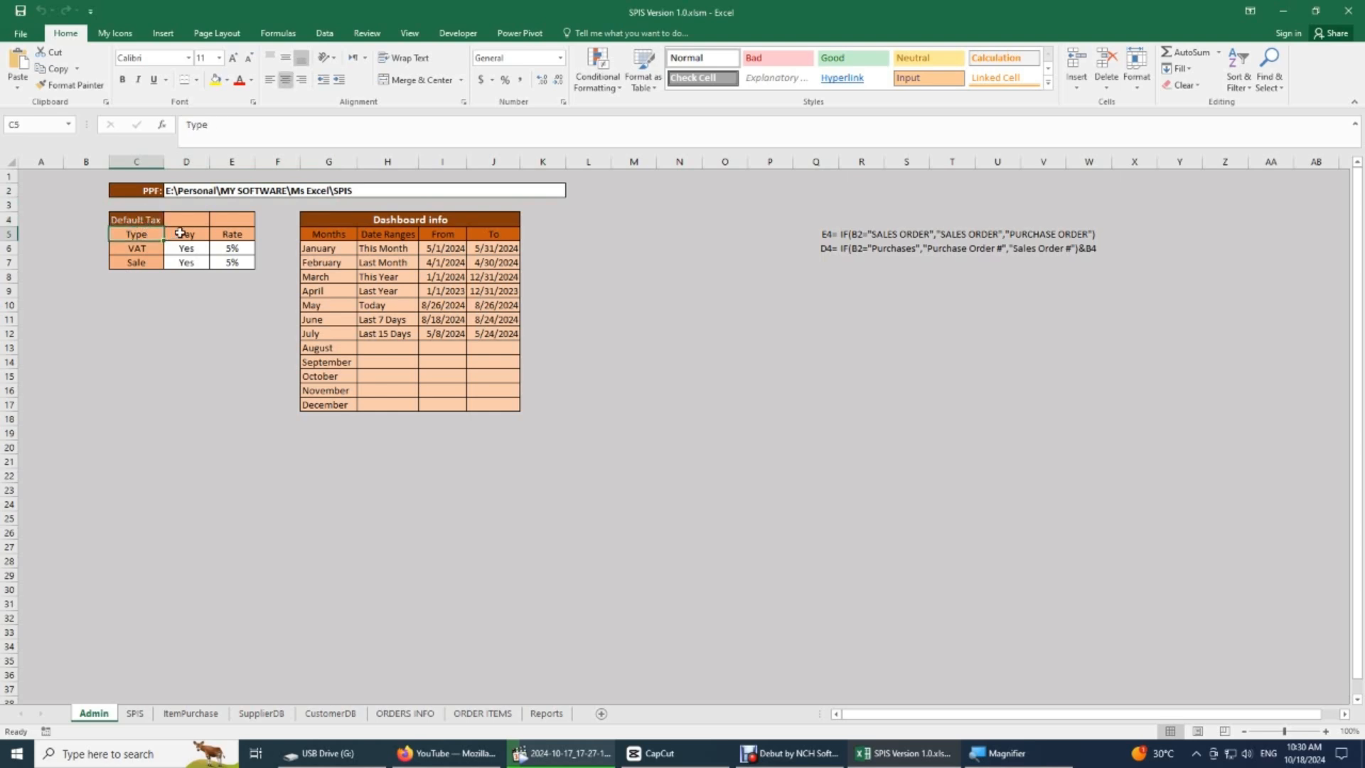
left_click(138, 248)
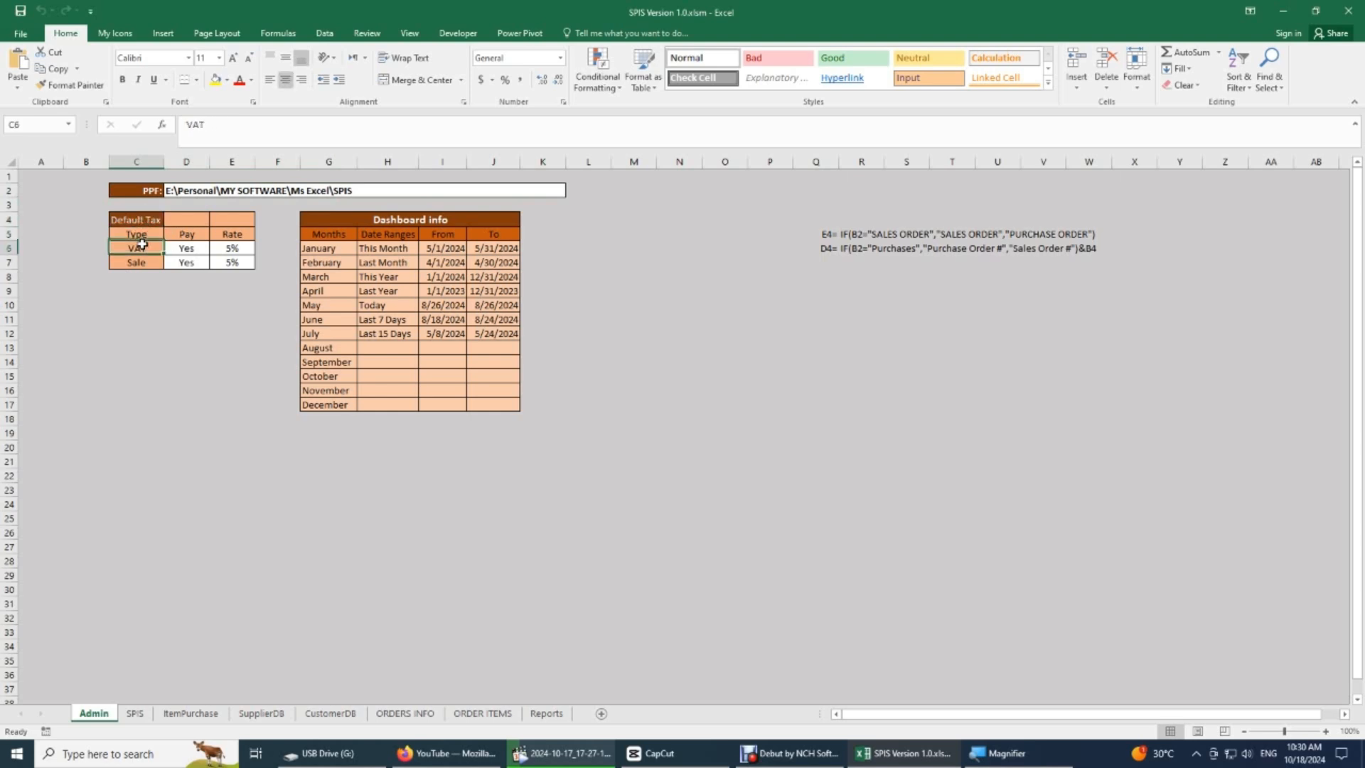
left_click(142, 262)
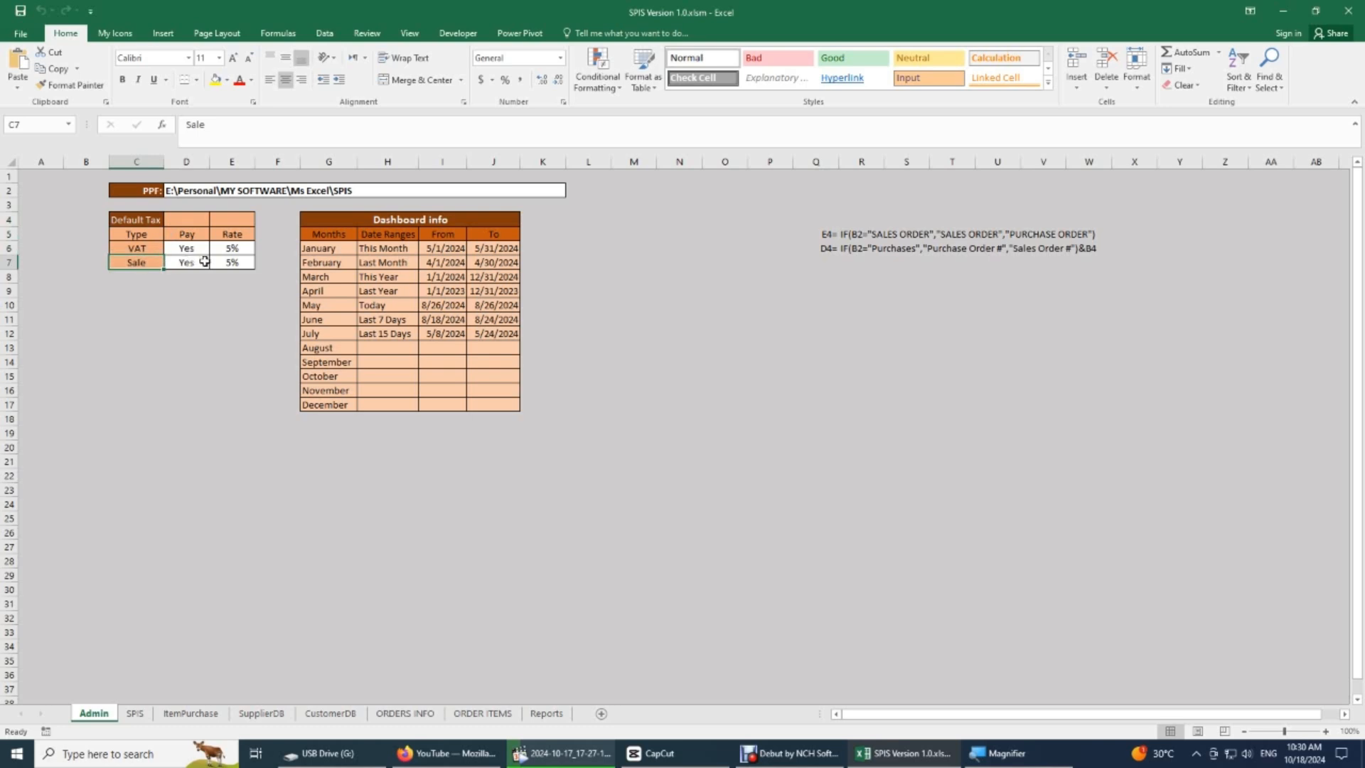
left_click_drag(232, 247, 232, 262)
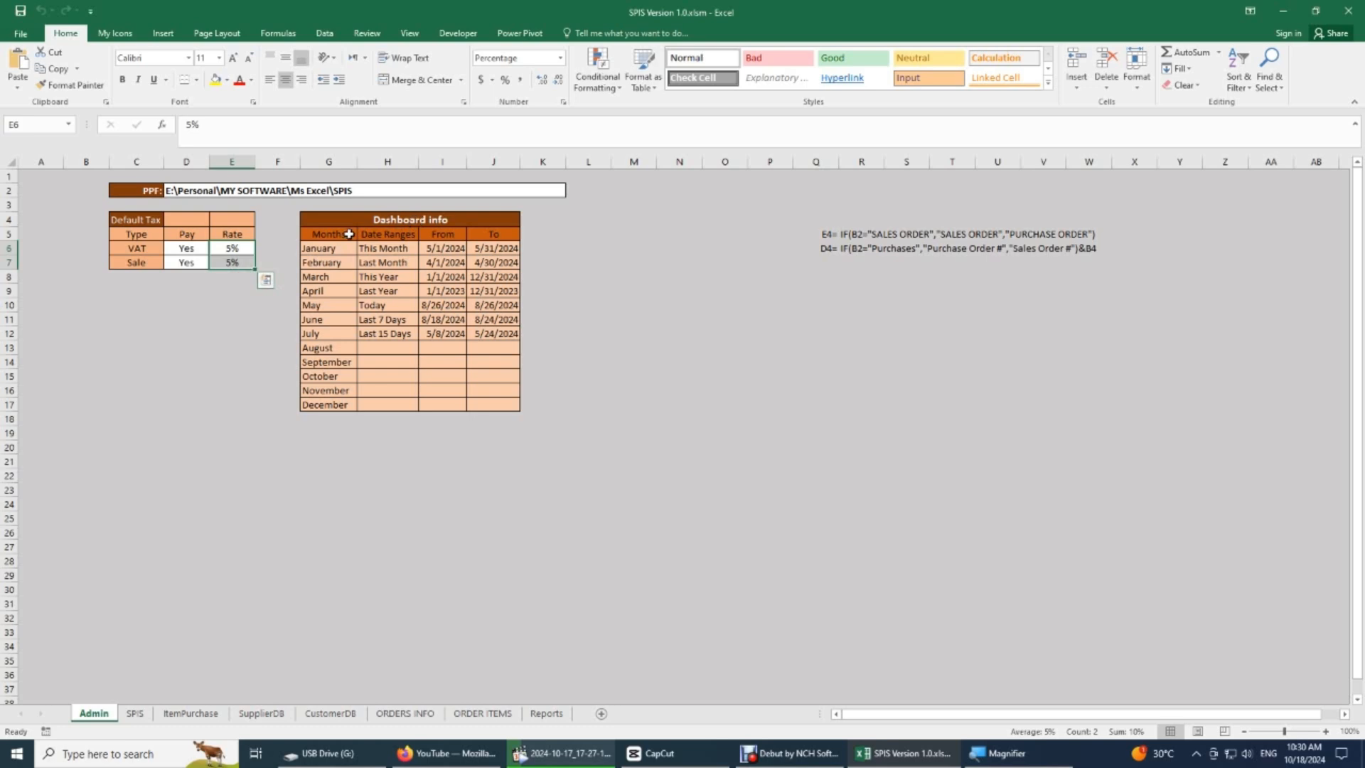
left_click_drag(348, 234, 395, 237)
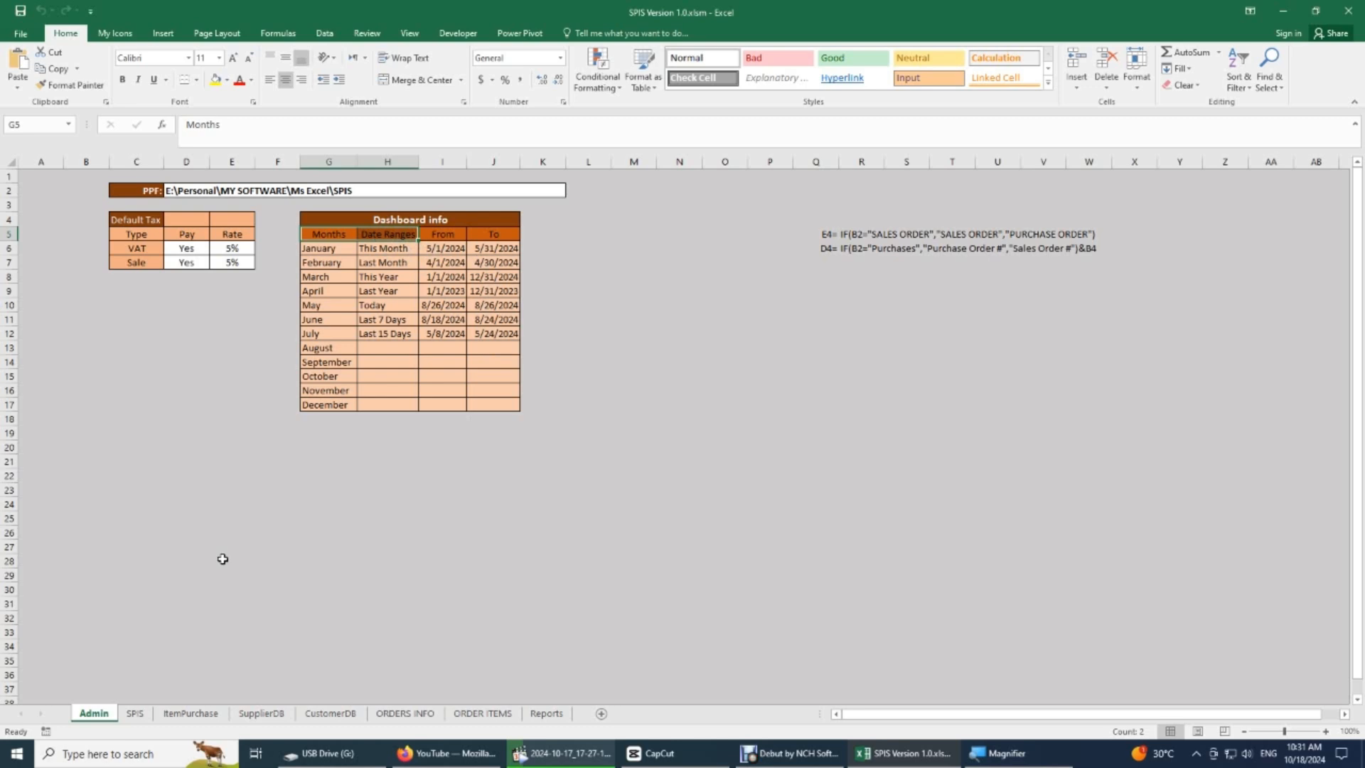
- Unhide columns A and B on the SPIS sheet to examine the helper cells, and hide them again
left_click(135, 714)
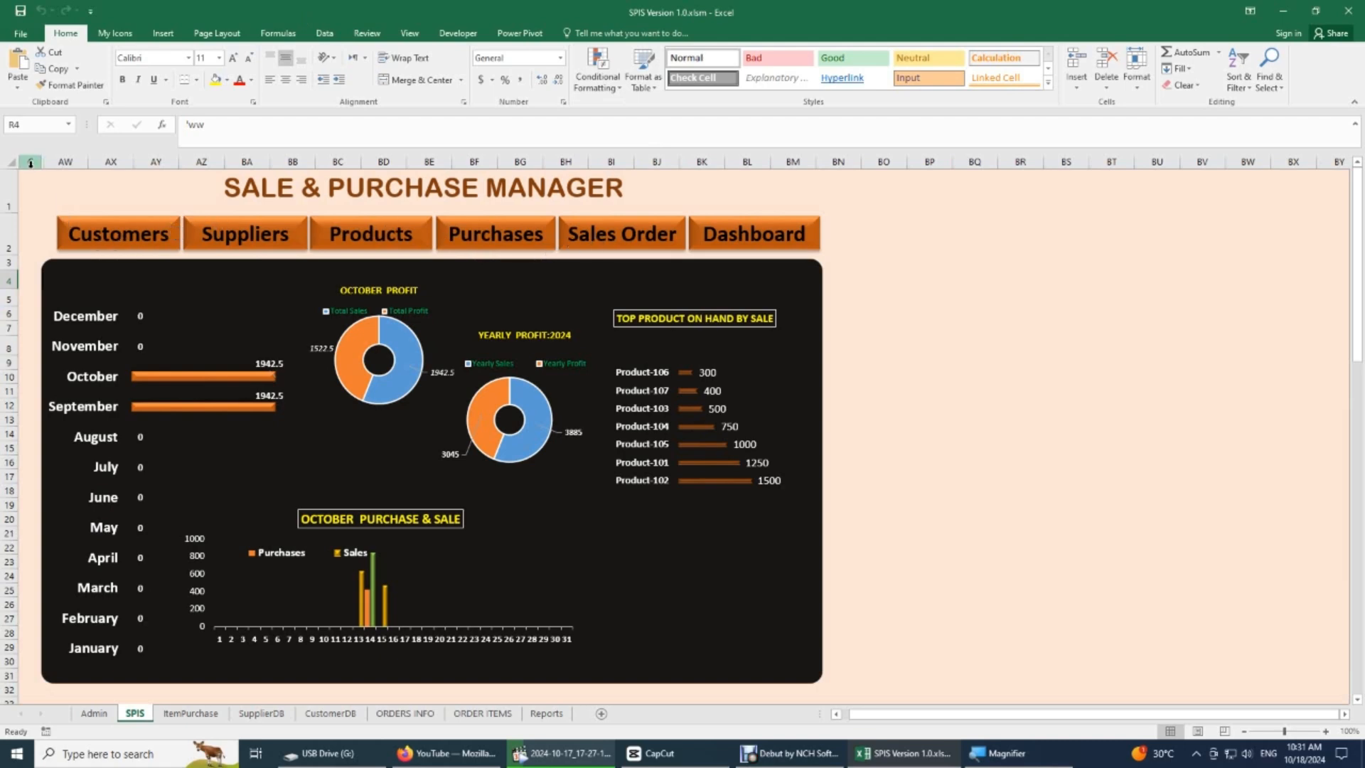
left_click_drag(39, 164, 116, 162)
left_click_drag(33, 162, 82, 162)
left_click_drag(52, 238, 106, 459)
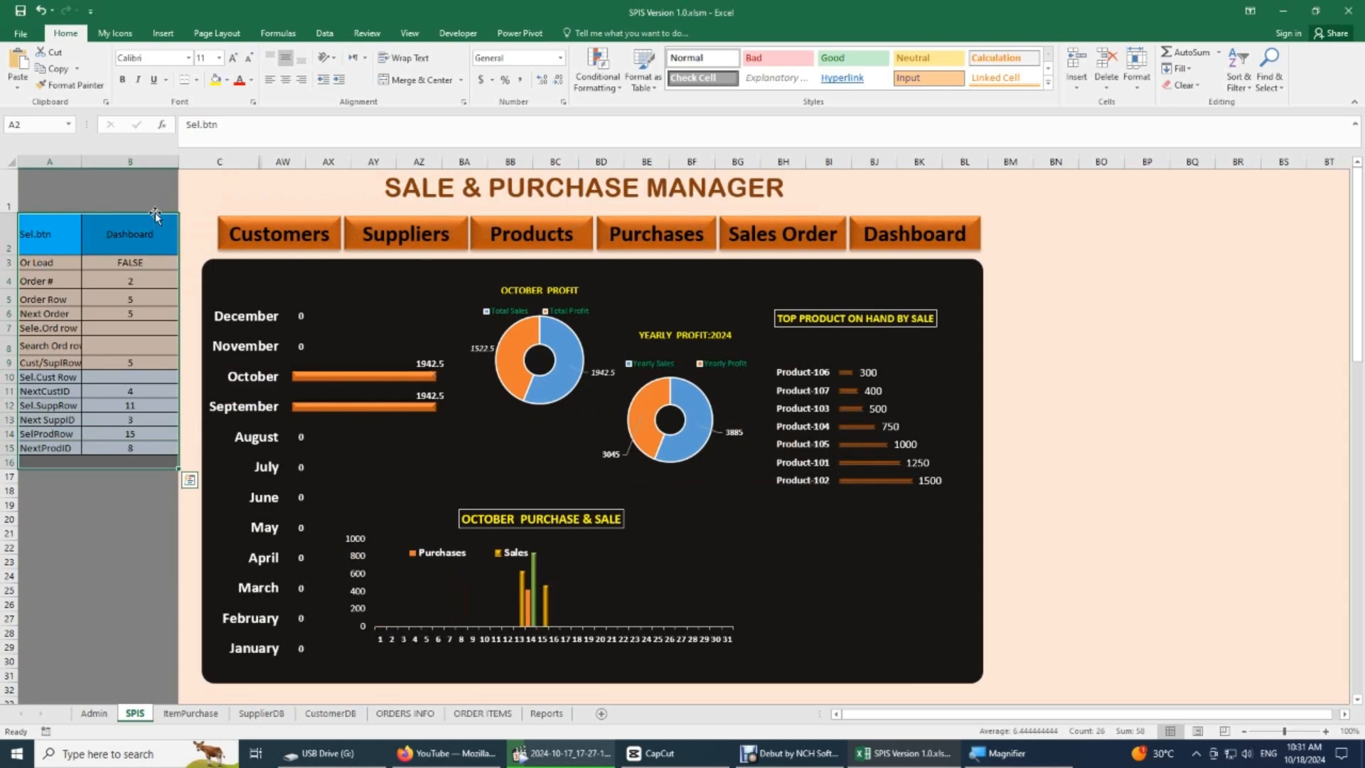
key("ctrl+q")
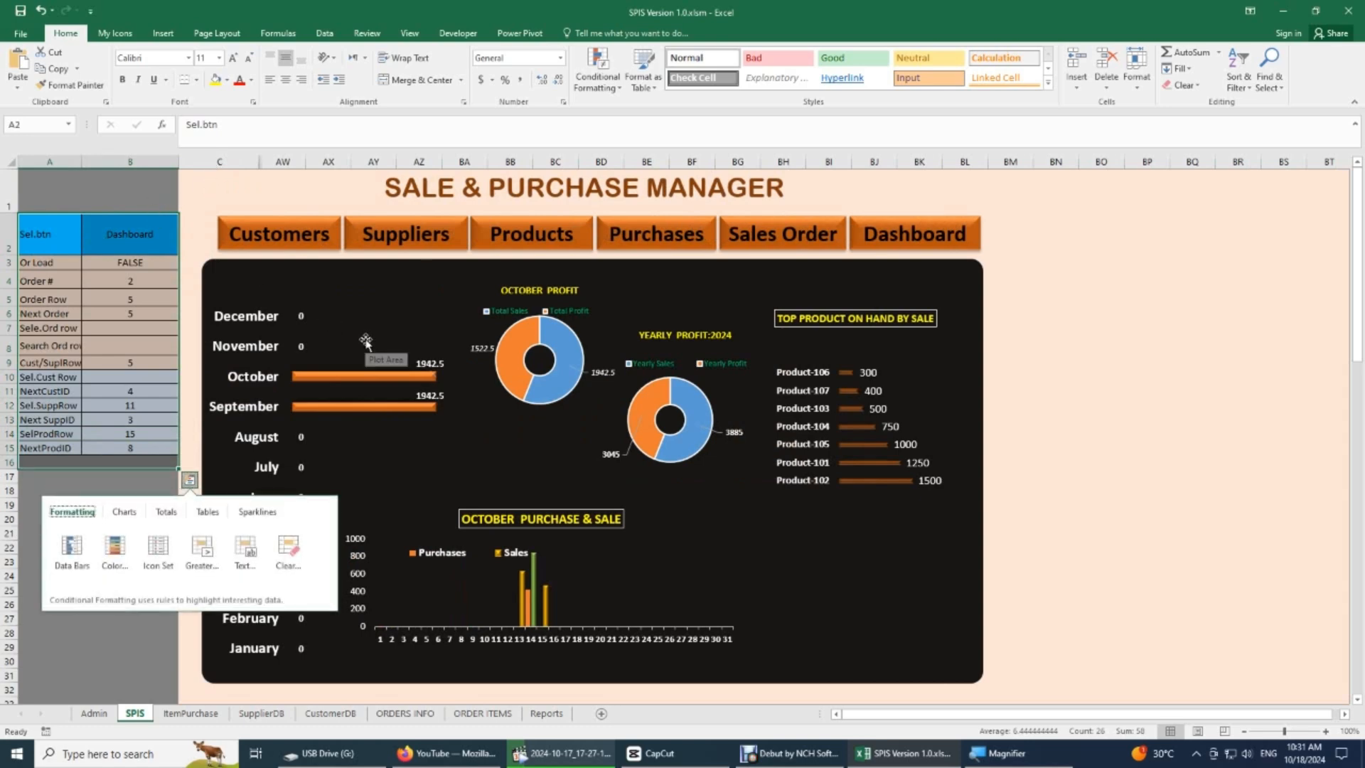
left_click(1154, 409)
left_click(1153, 409)
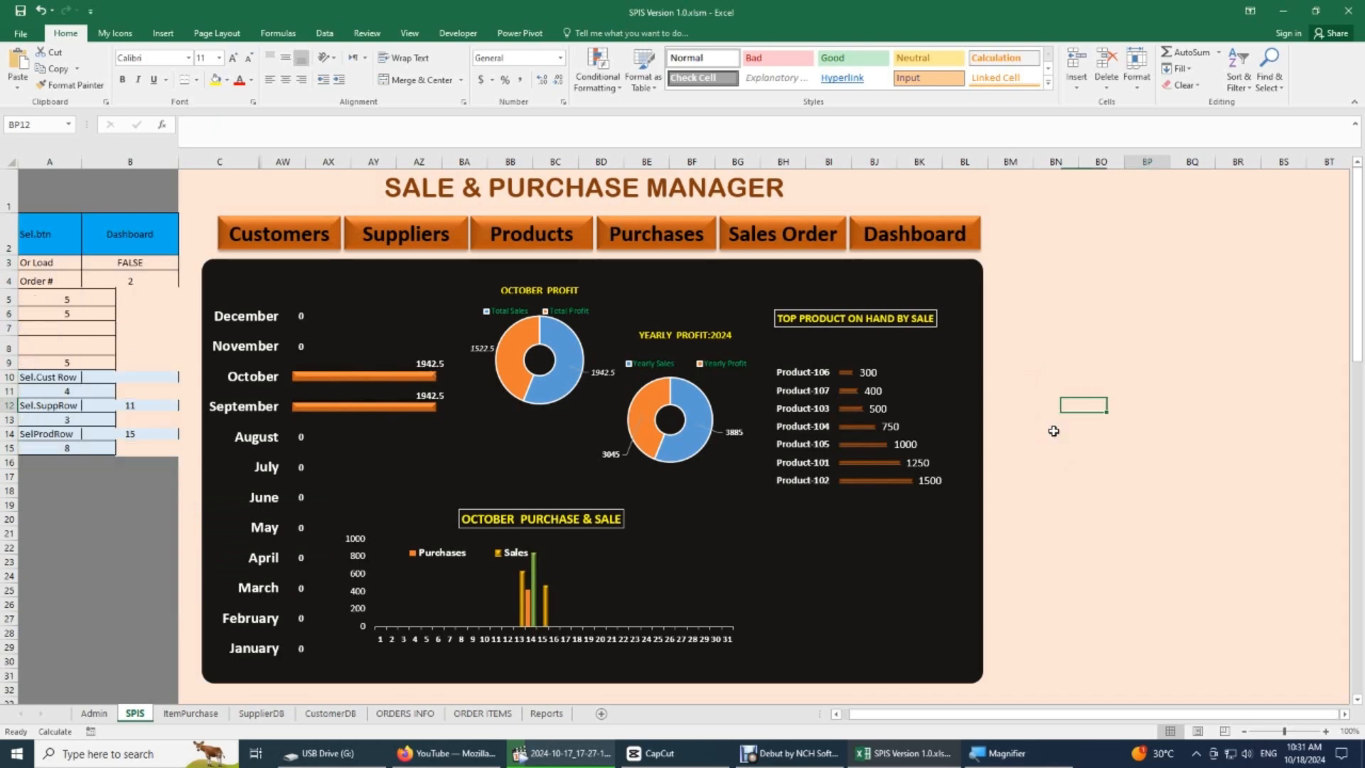
scroll(1056, 426, "right", 1)
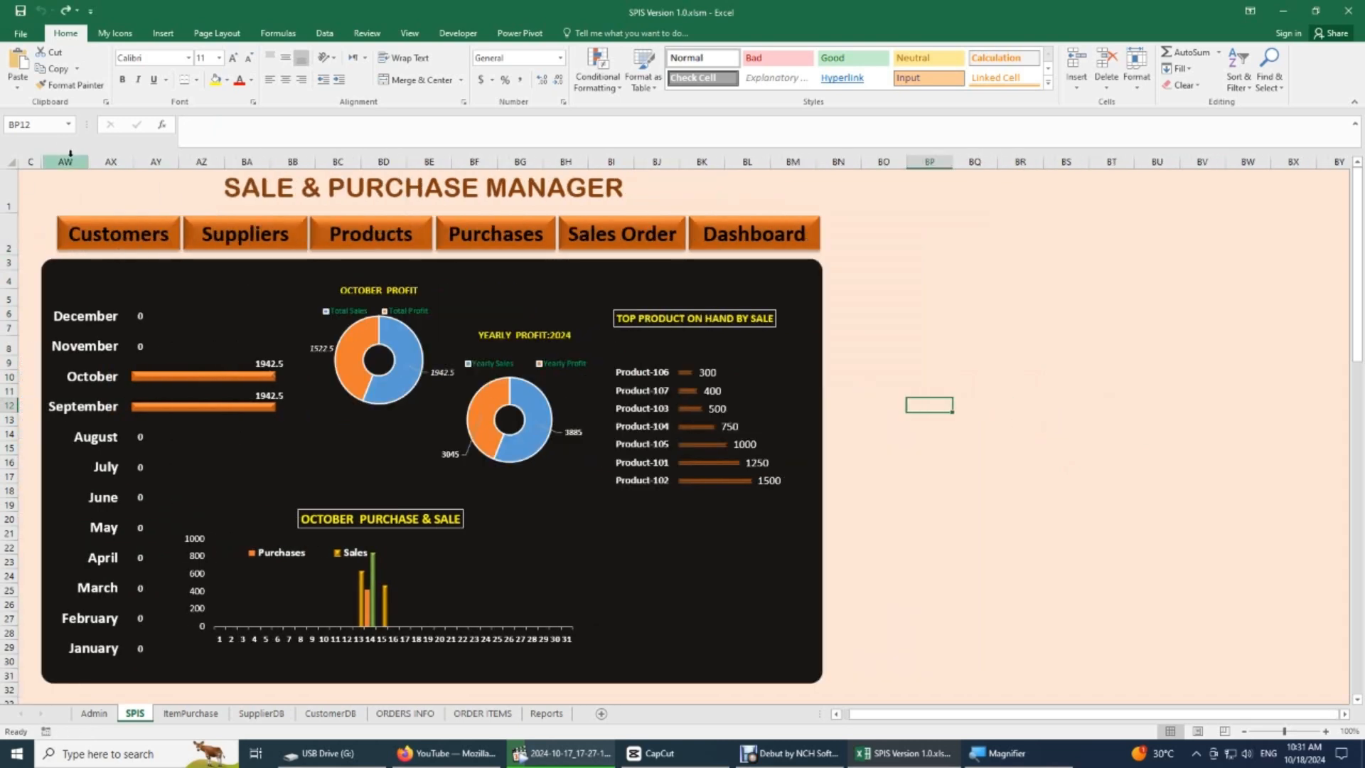
- View the Customers and Purchases pages of the SPIS sheet and select the SALE & PURCHASE MANAGER title text box
left_click(108, 216)
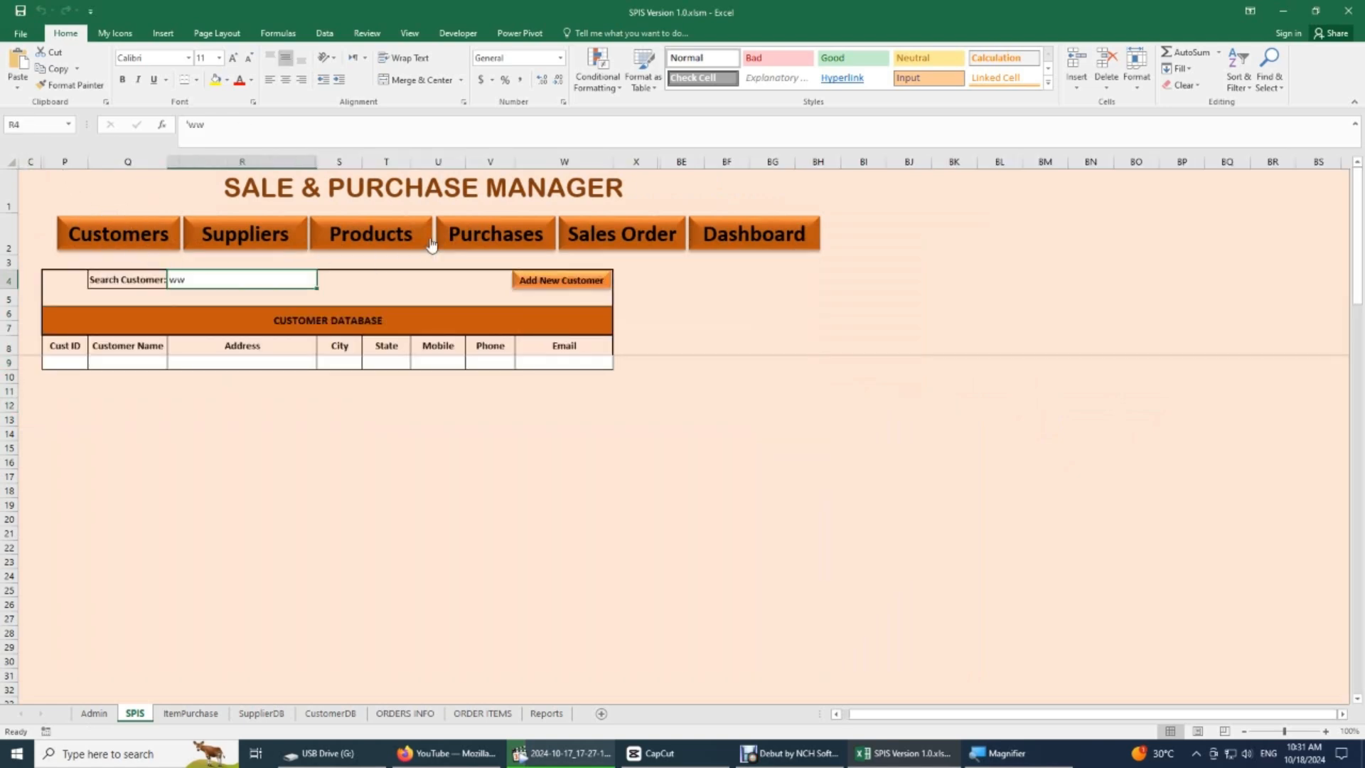
left_click(473, 237)
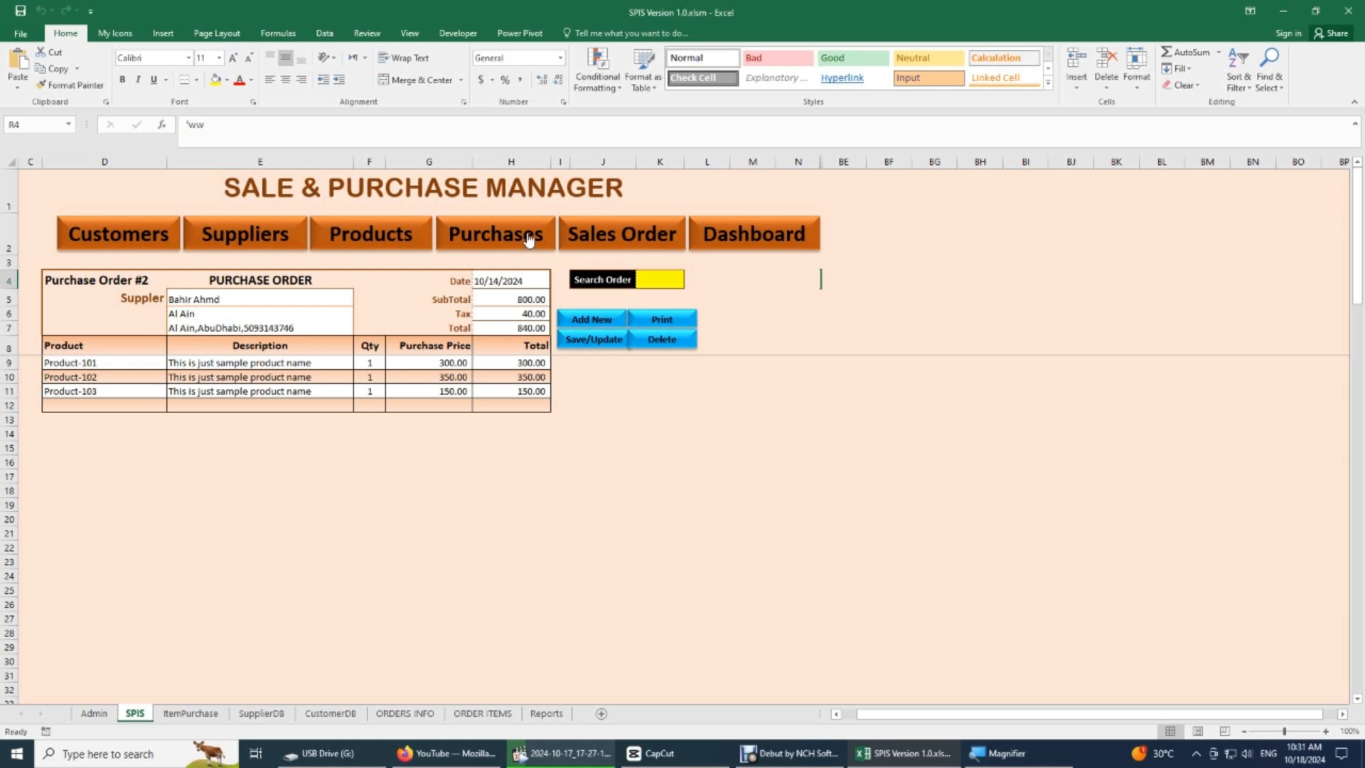
left_click(397, 188)
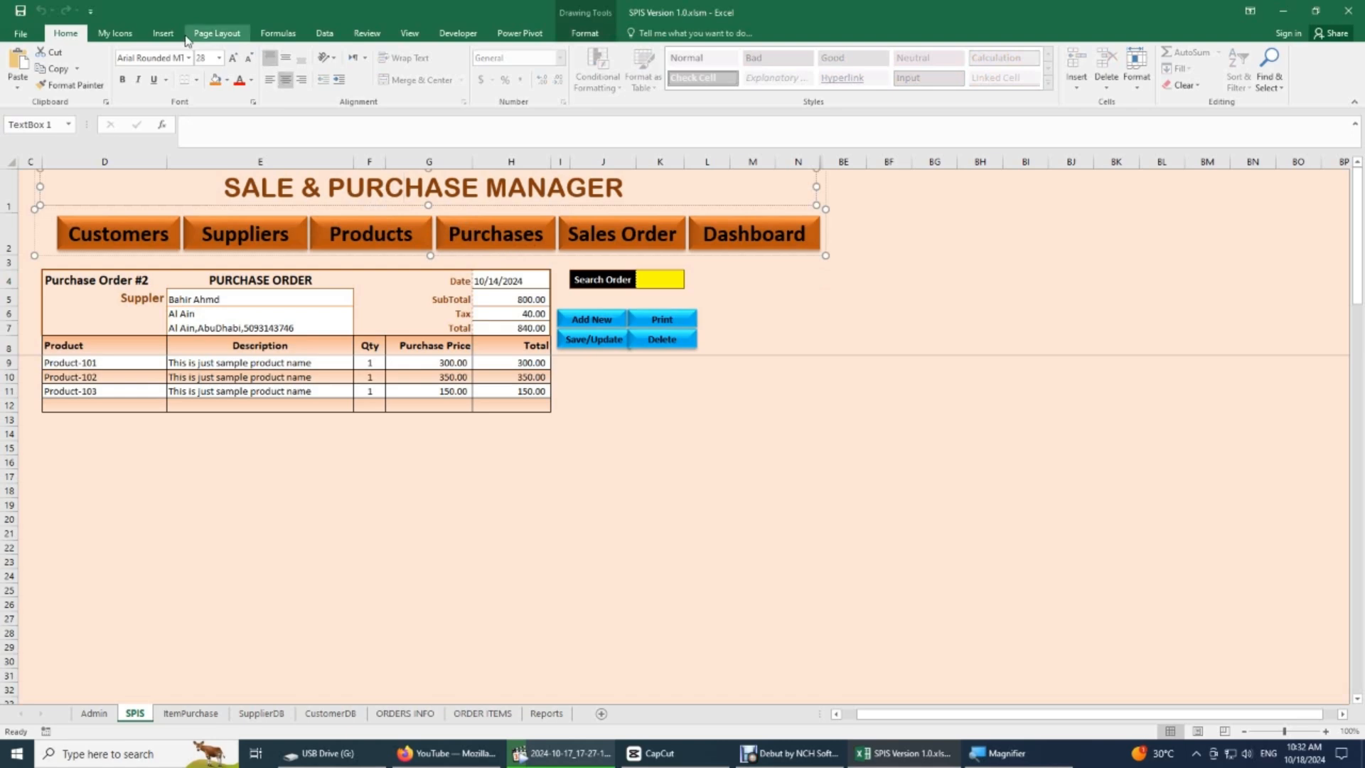
- Insert a text box reading "sample text box" below the purchase order table, spanning about rows 16 to 24
left_click(163, 32)
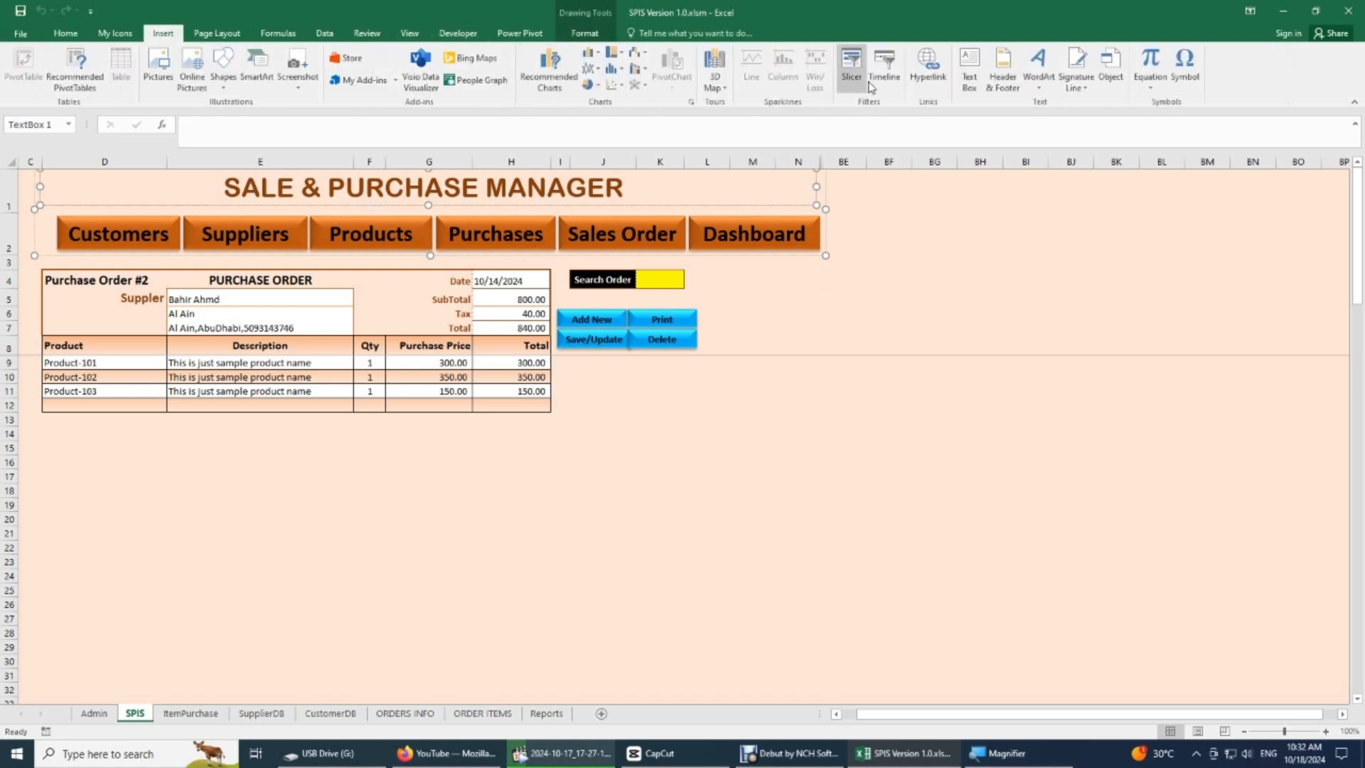
left_click(970, 67)
left_click_drag(154, 464, 464, 582)
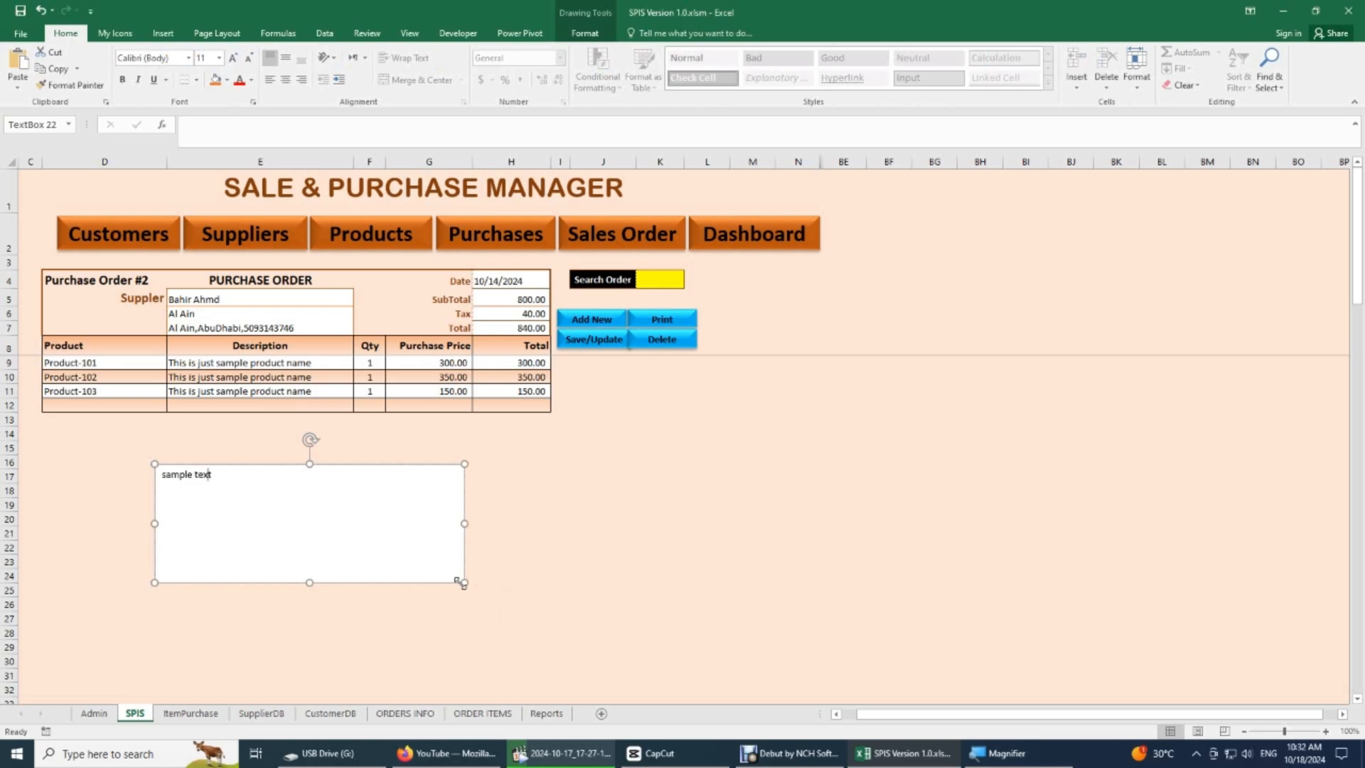
left_click(533, 505)
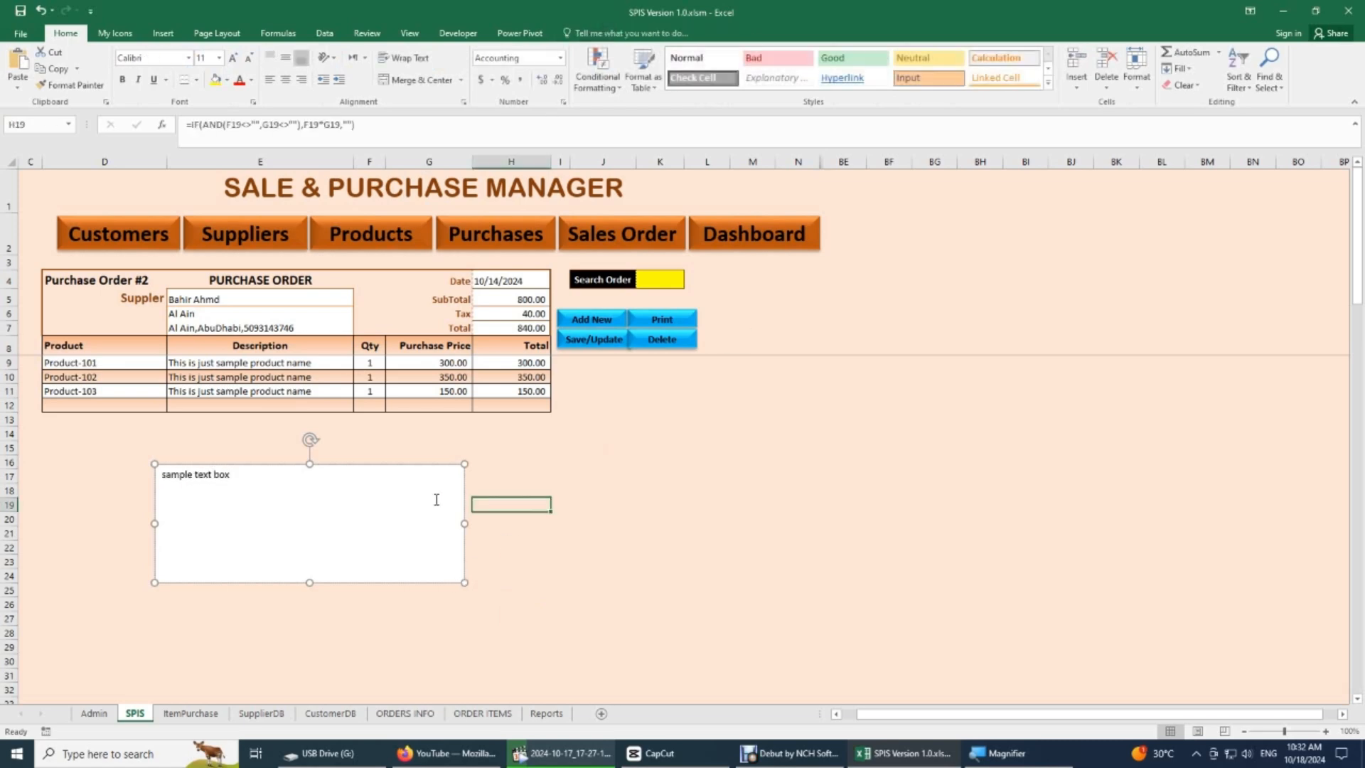
- Increase the font size of the sample text box to 40
left_click(409, 479)
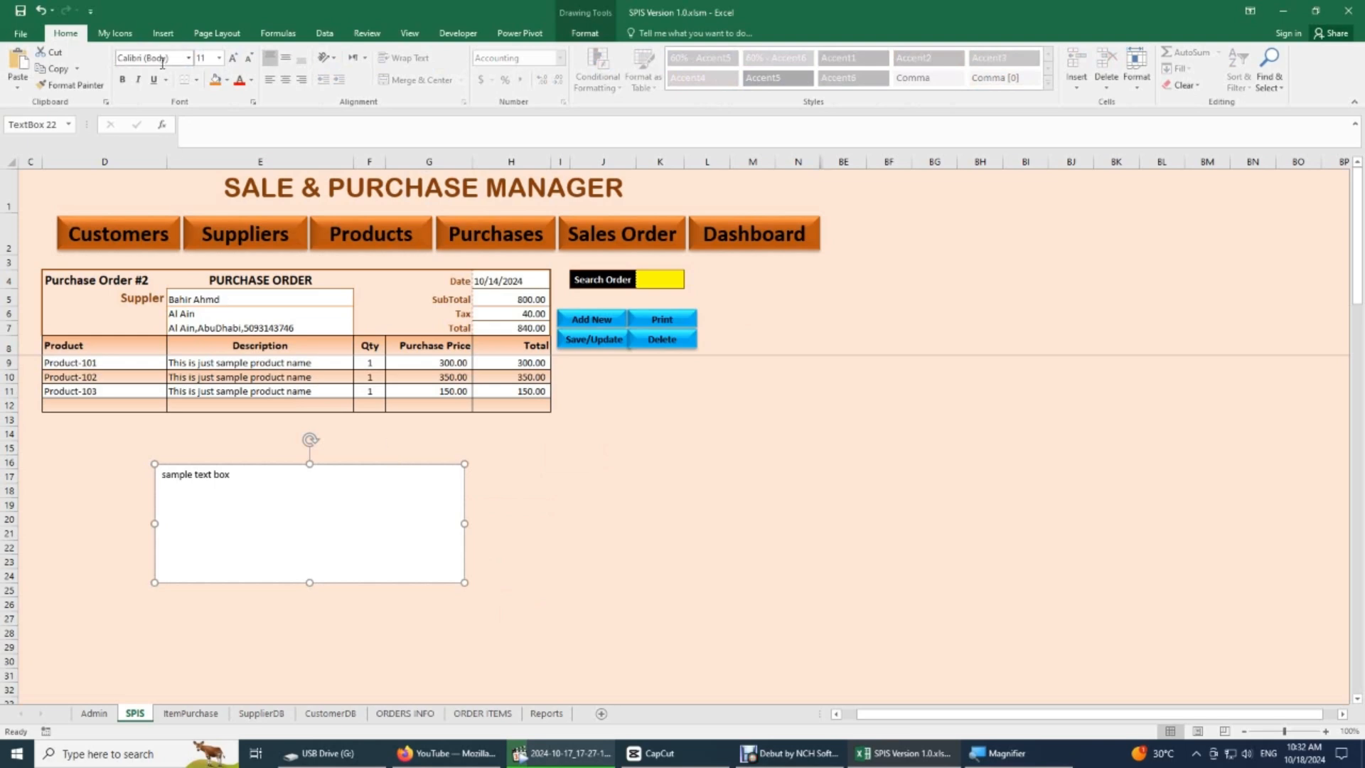
left_click(234, 59)
left_click(234, 59)
left_click(234, 59)
left_click(238, 61)
left_click(238, 61)
left_click(237, 62)
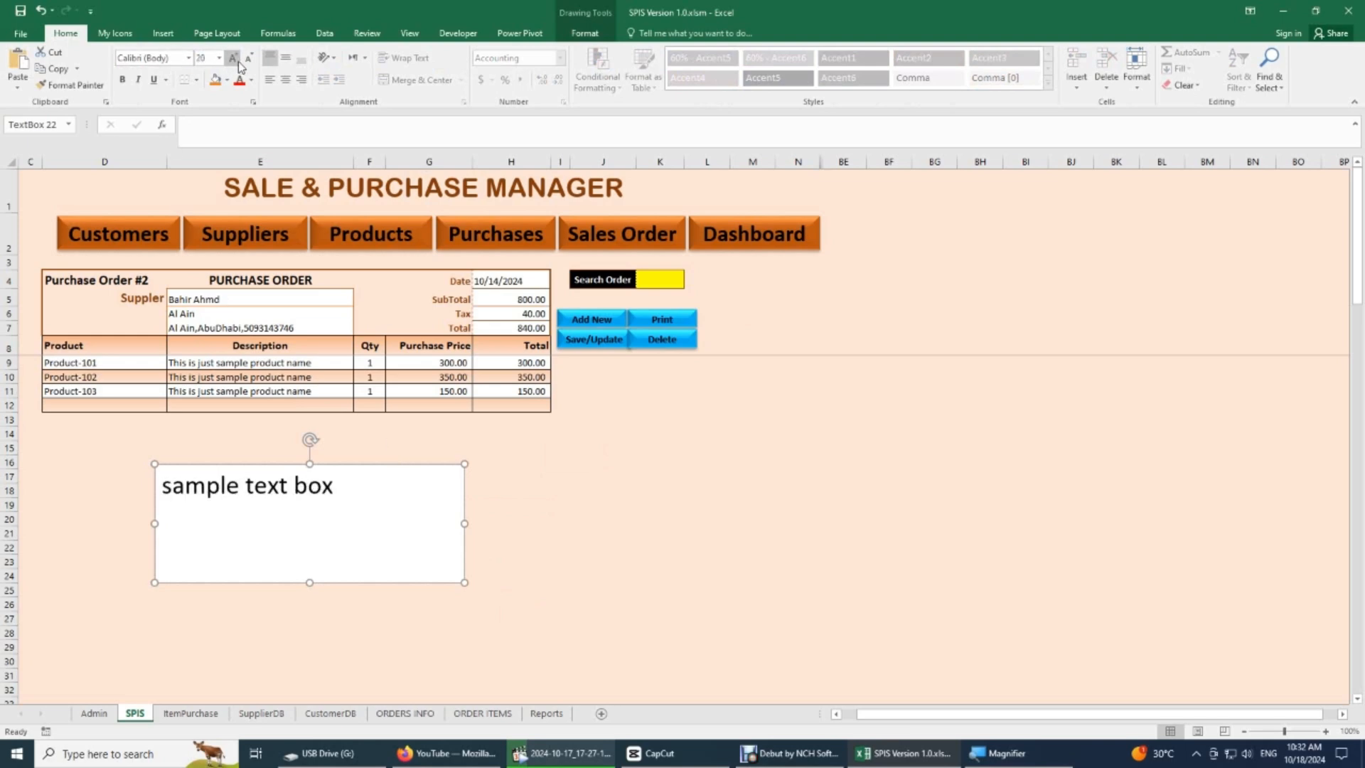
left_click(237, 61)
left_click(238, 61)
left_click(238, 62)
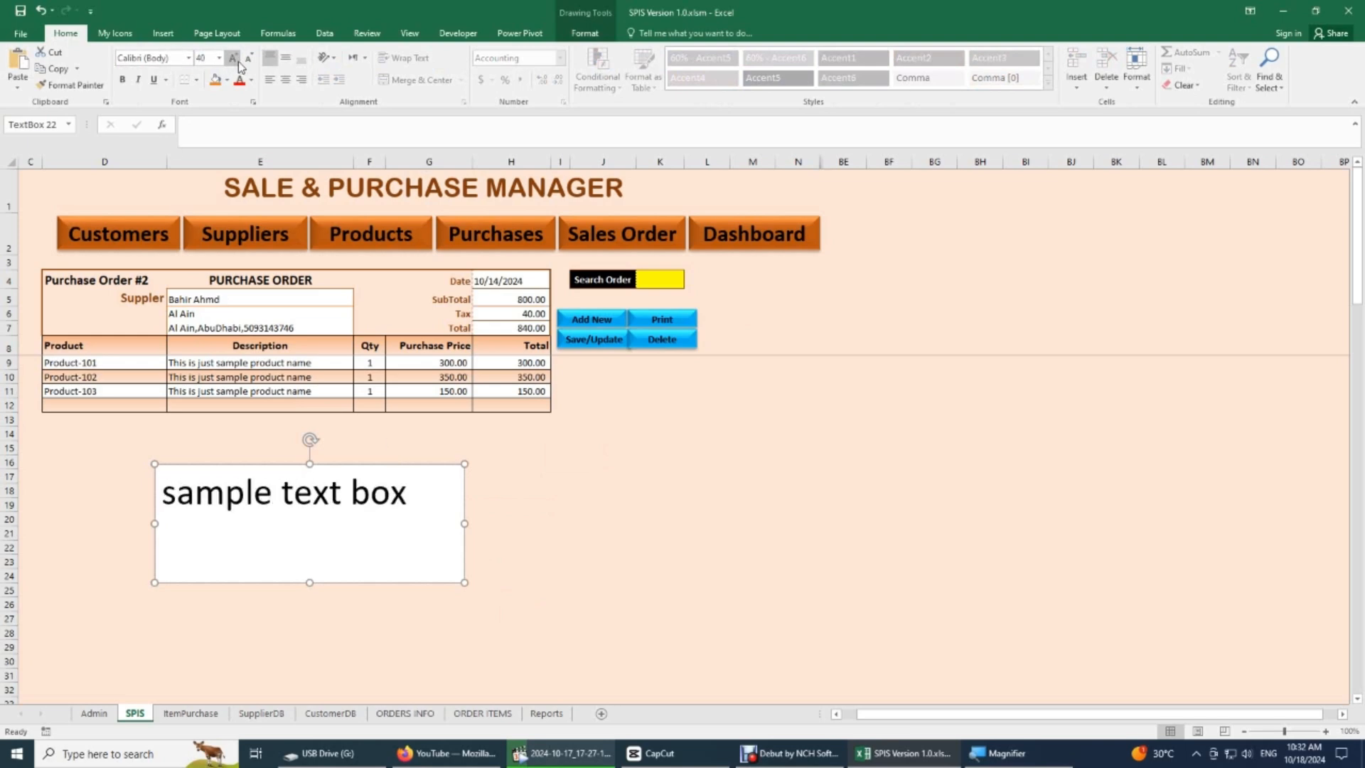
- Centre the sample text horizontally and vertically in its box and move the box slightly right and up
left_click(286, 80)
left_click(285, 57)
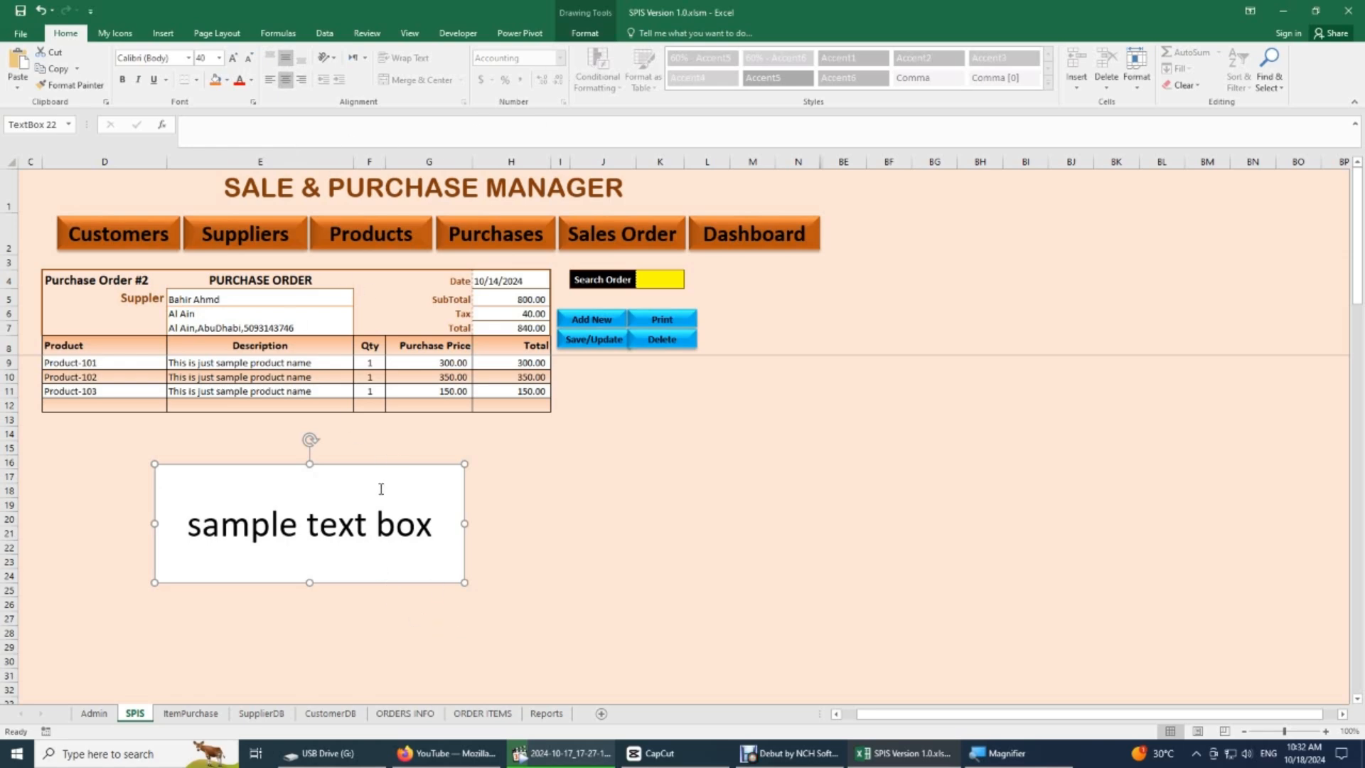
left_click_drag(377, 467, 410, 460)
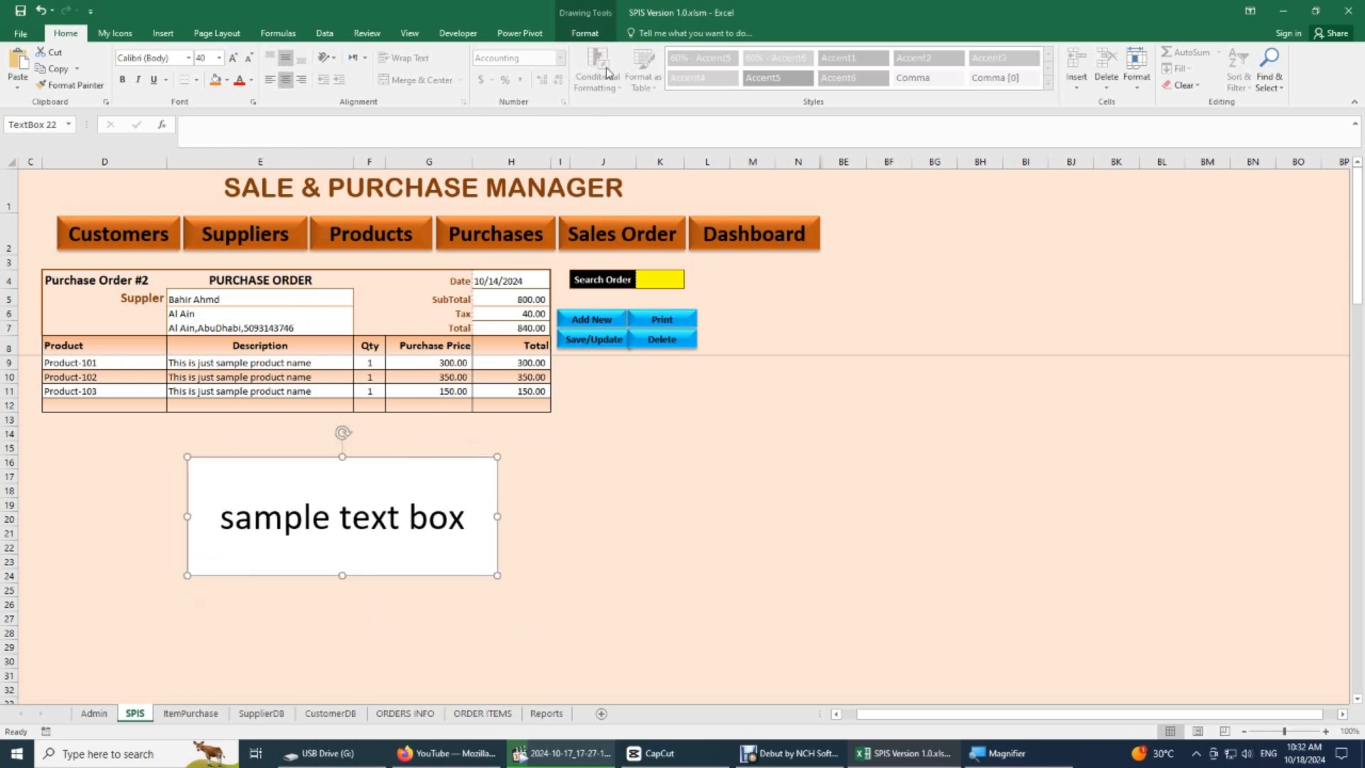
- Remove the fill and the outline from the sample text box so it has No Fill and No Outline
left_click(585, 33)
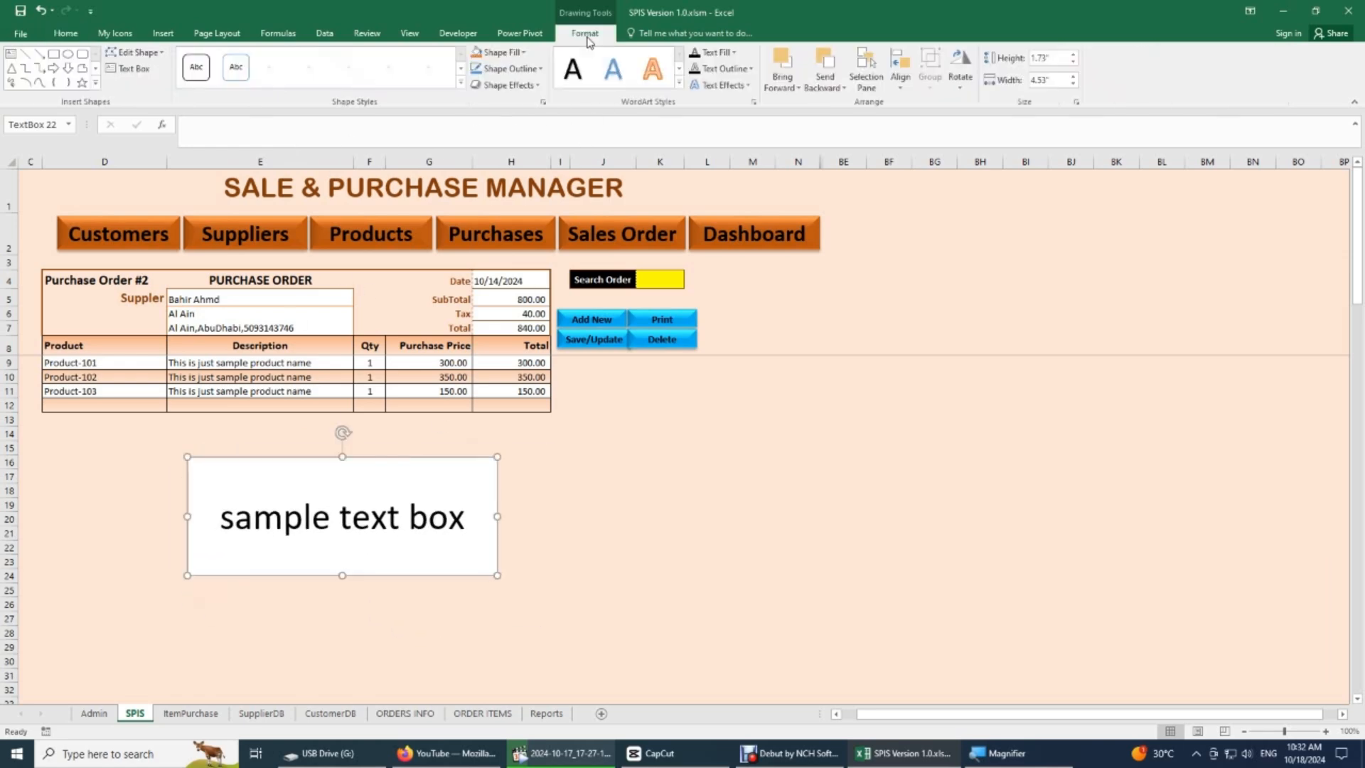
left_click(524, 54)
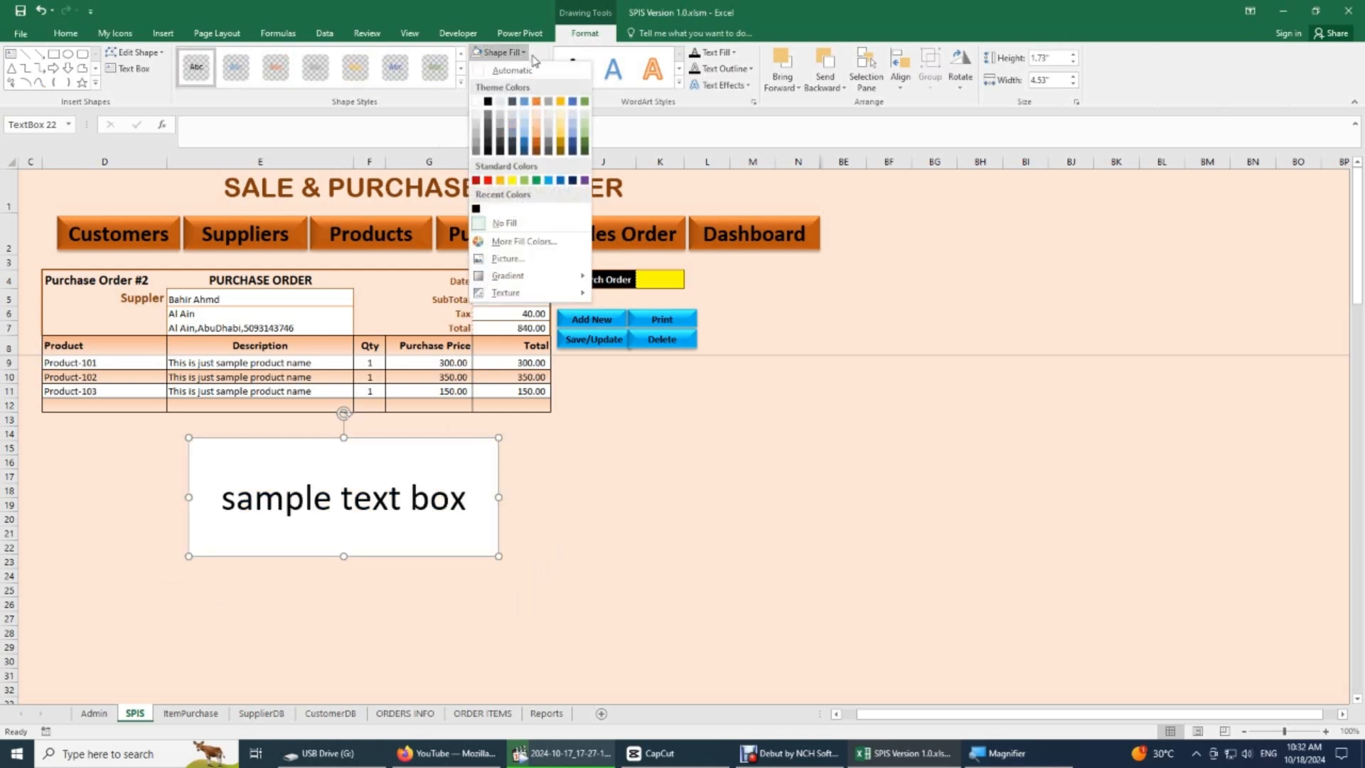
left_click(506, 225)
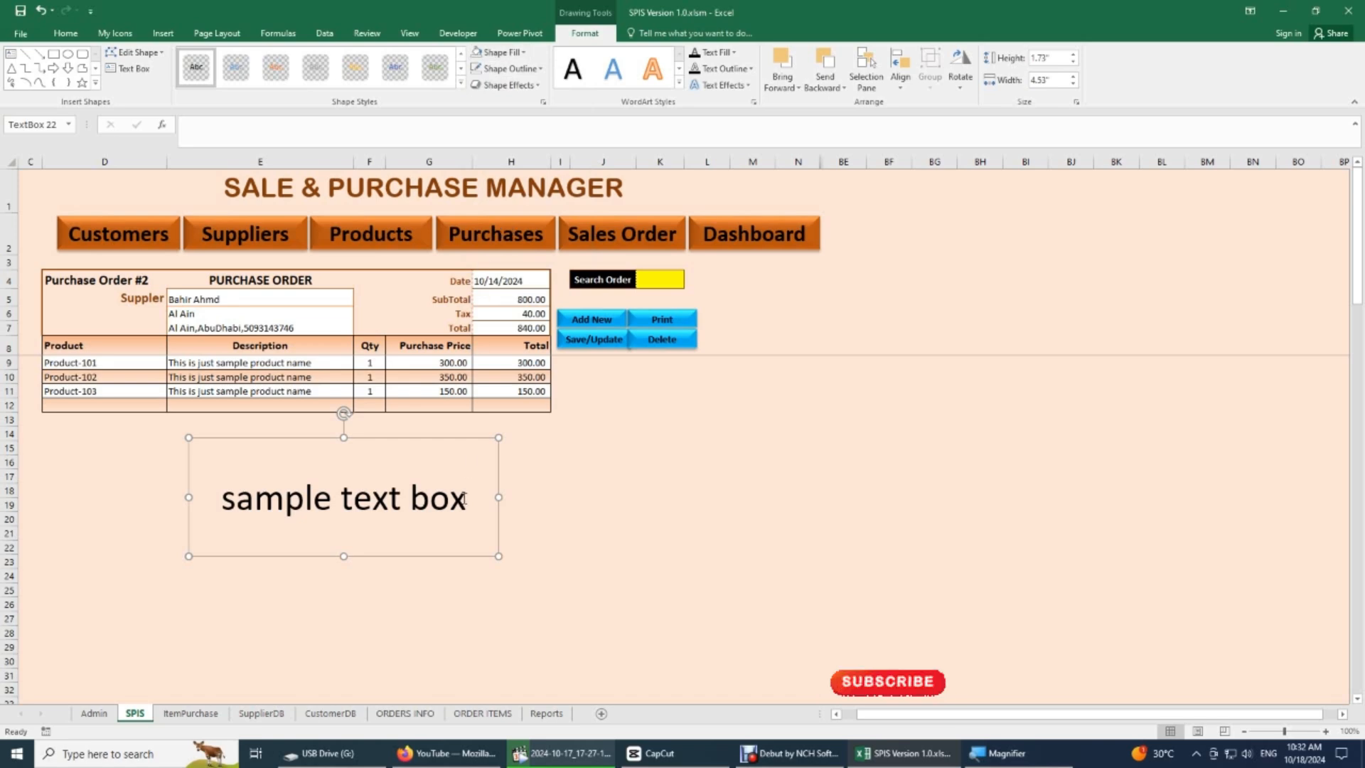
left_click(508, 69)
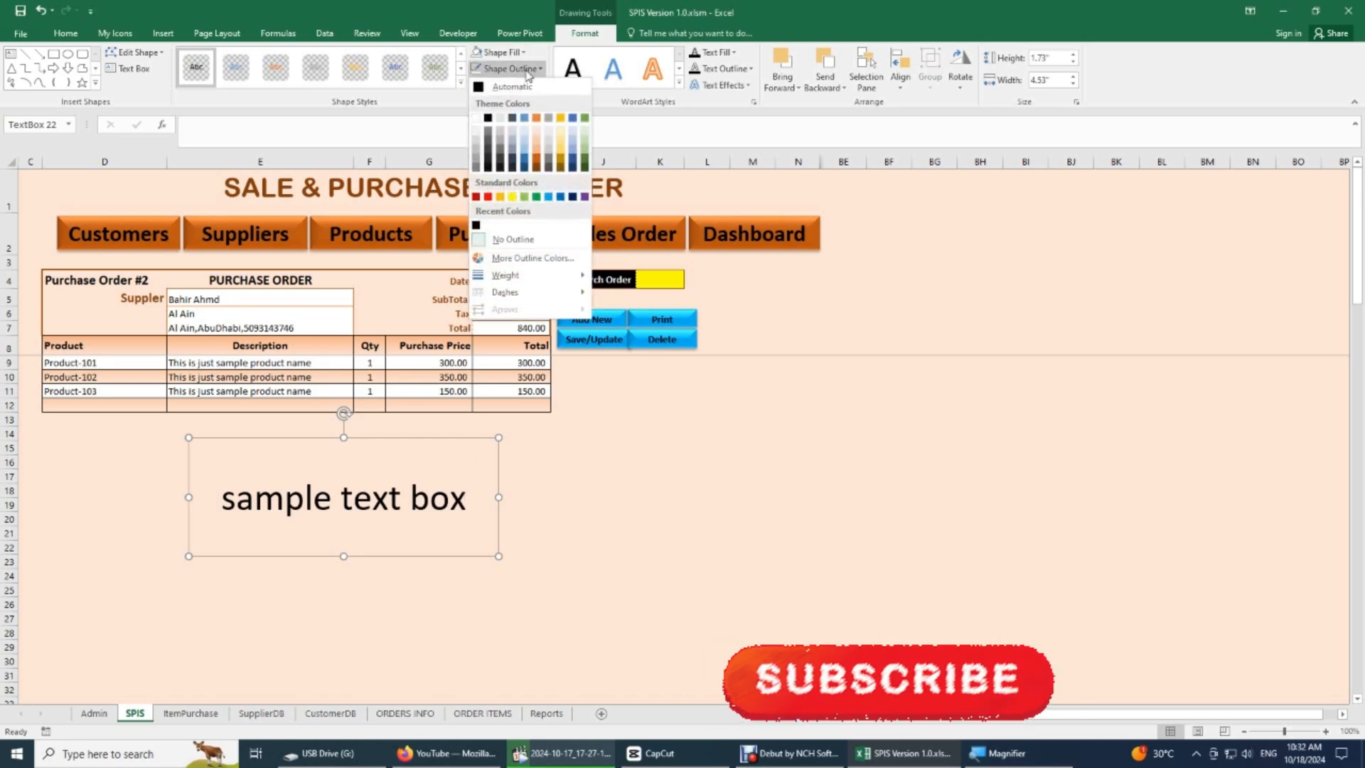
left_click(521, 246)
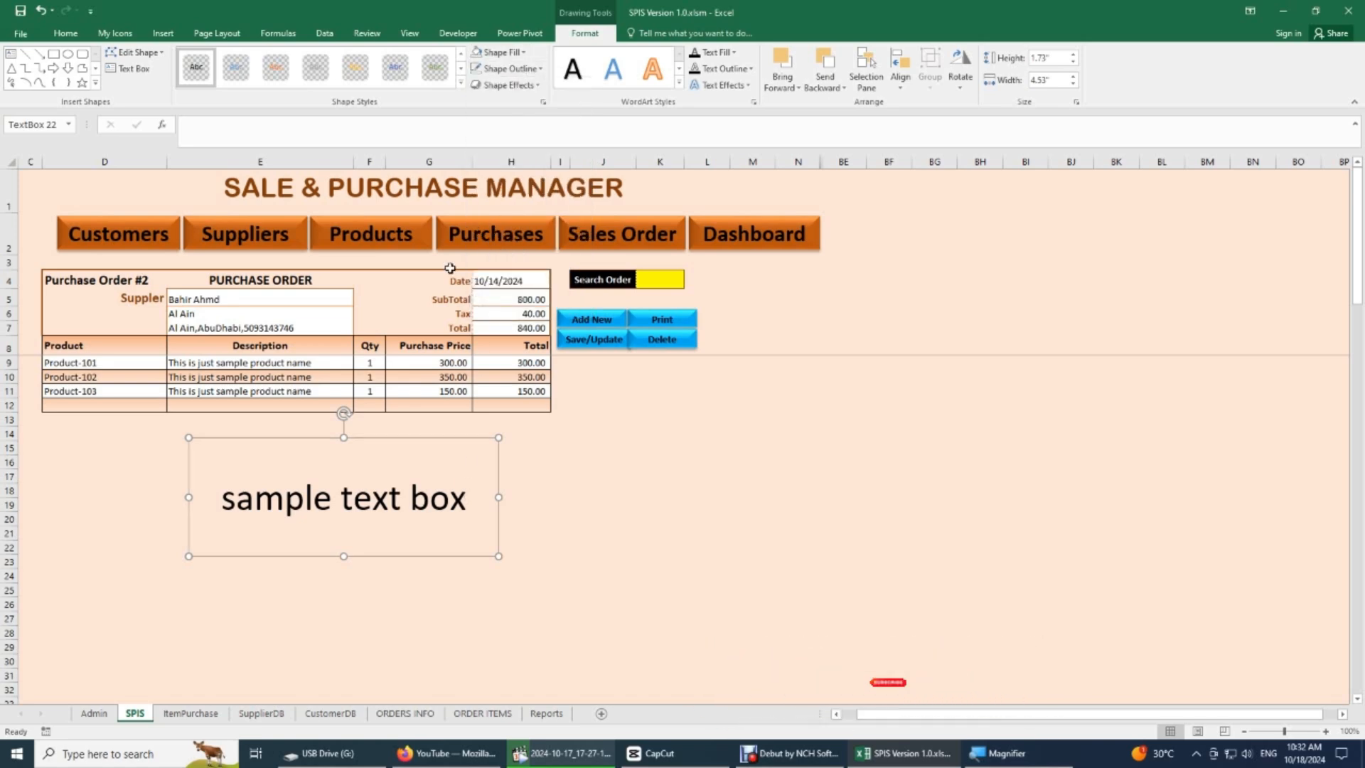
left_click(348, 586)
- Move the sample text box slightly down and left, and delete it from the sheet
left_click(371, 498)
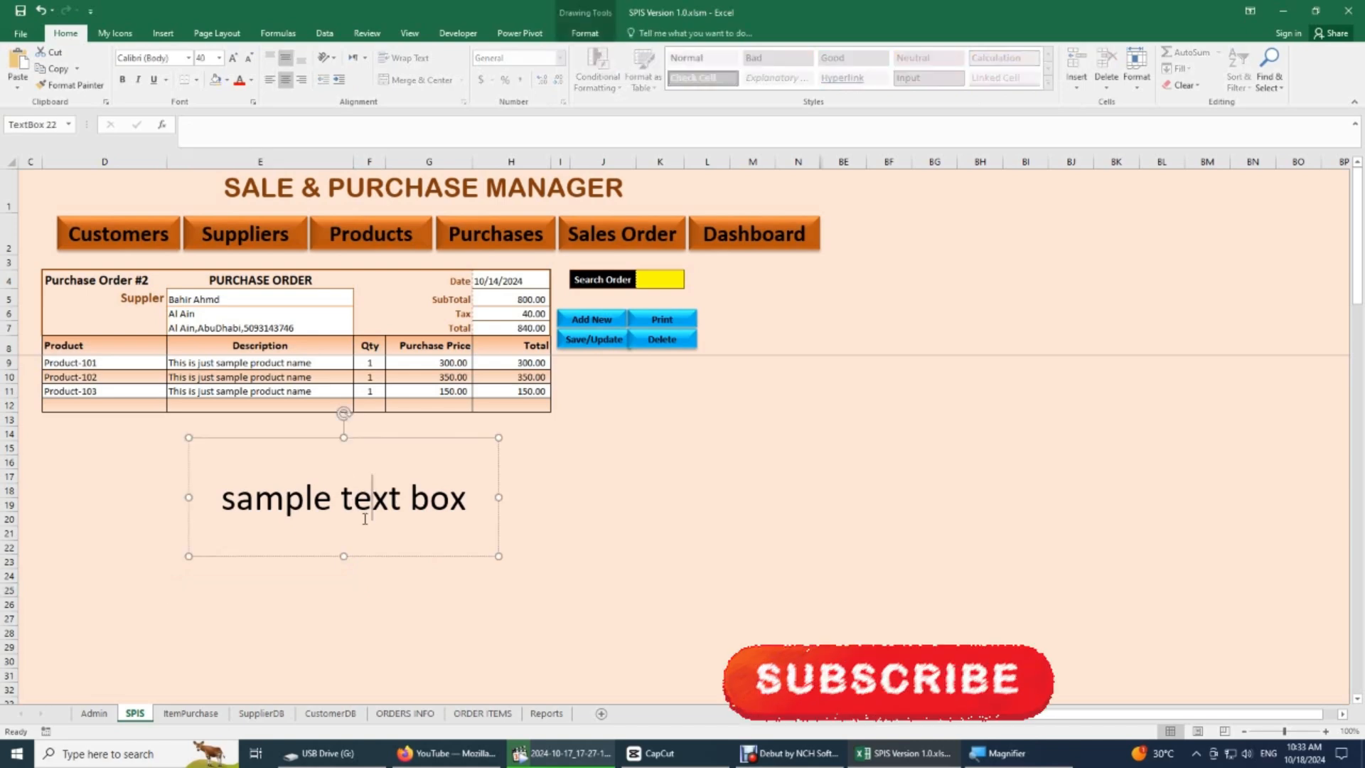
left_click_drag(367, 556, 306, 581)
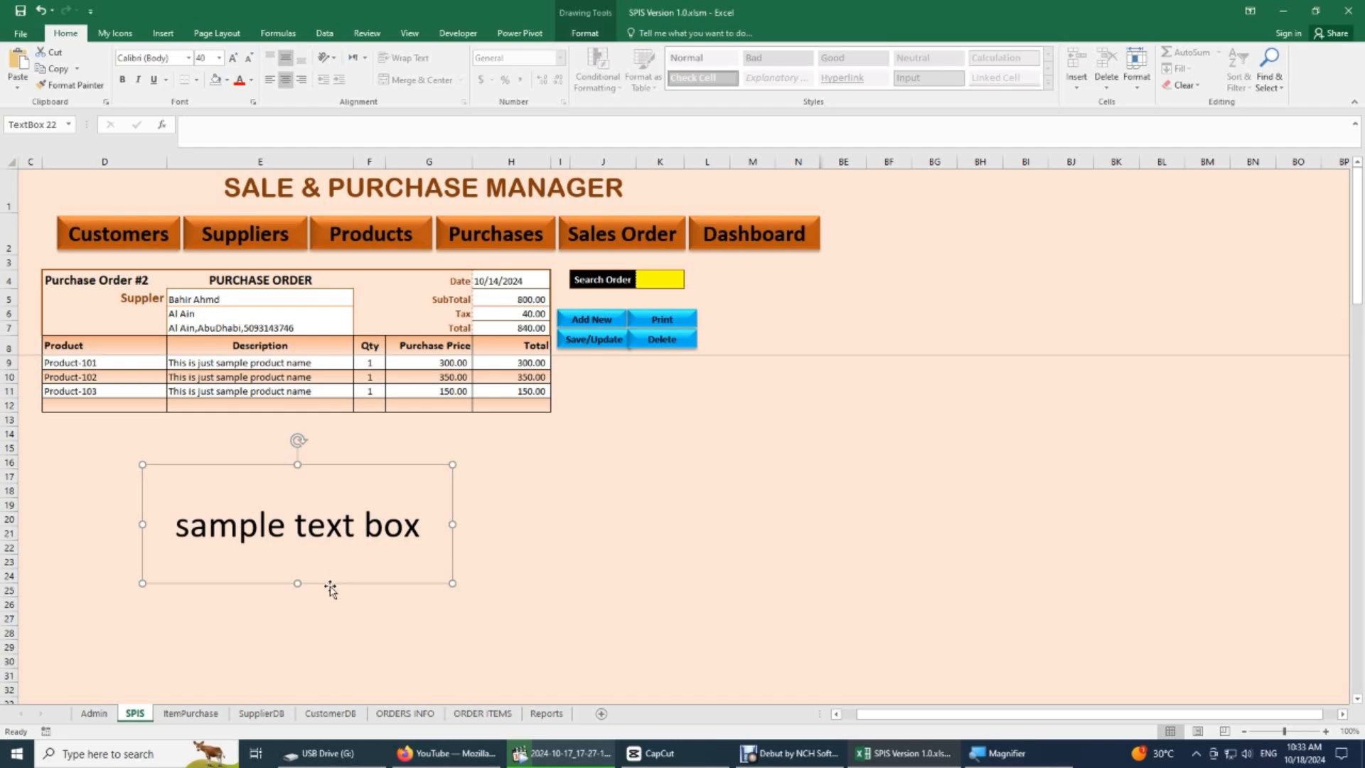
left_click(331, 589)
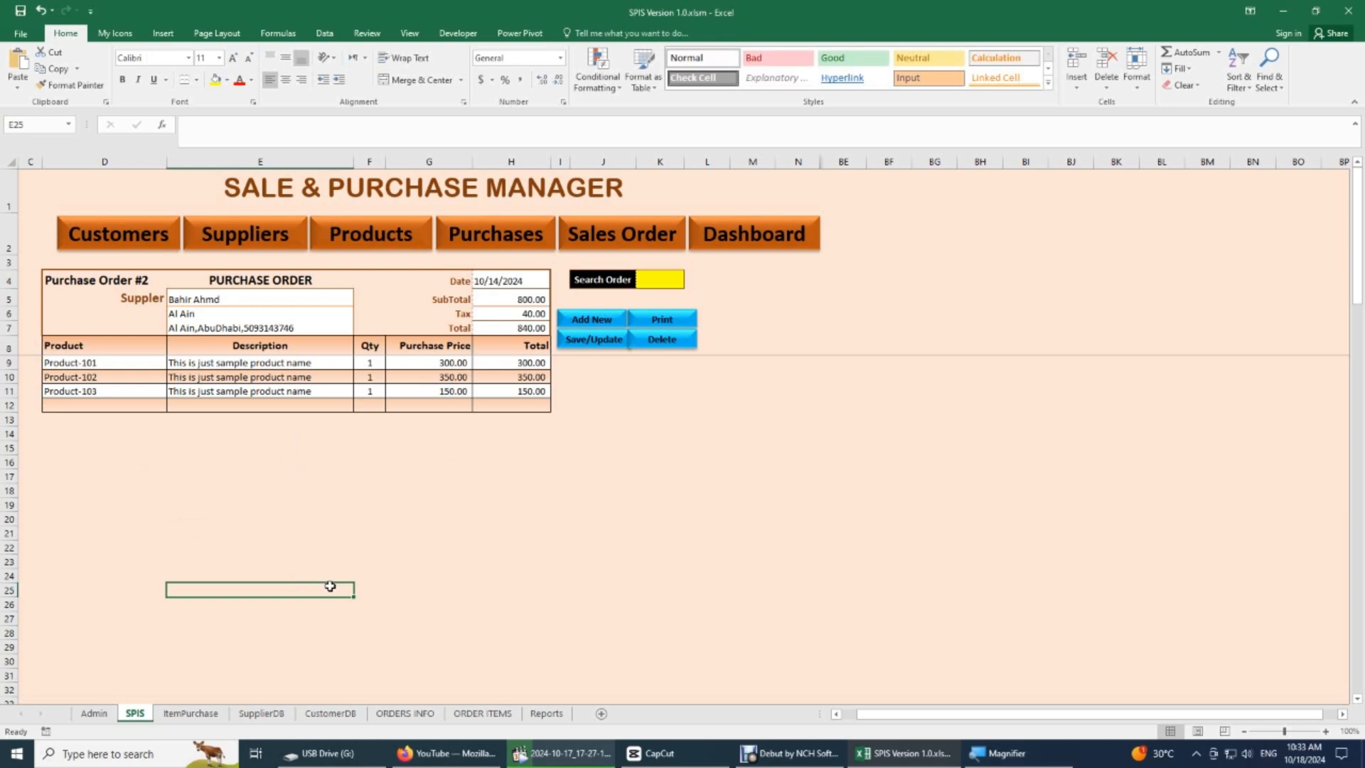
- Select the title text box and the group of navigation buttons to examine how they are built
left_click(263, 186)
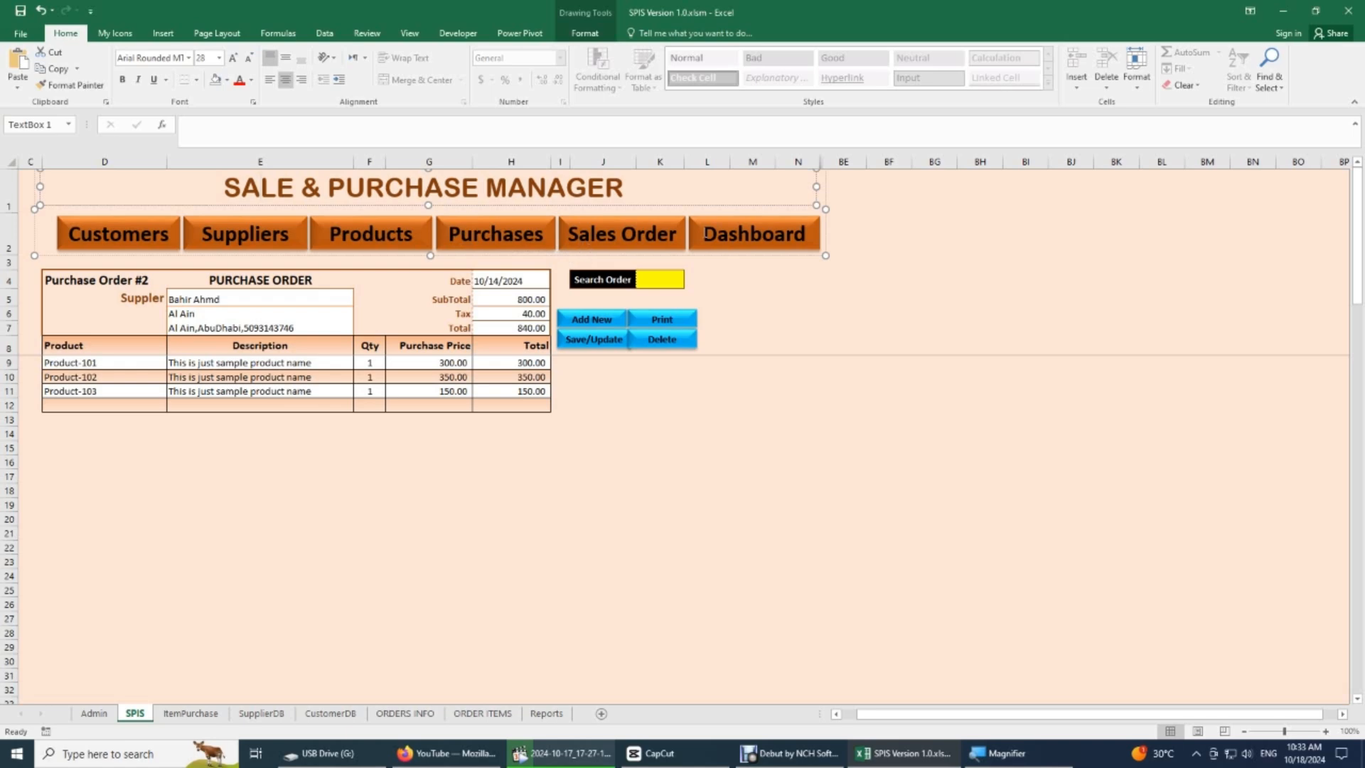
left_click(750, 261)
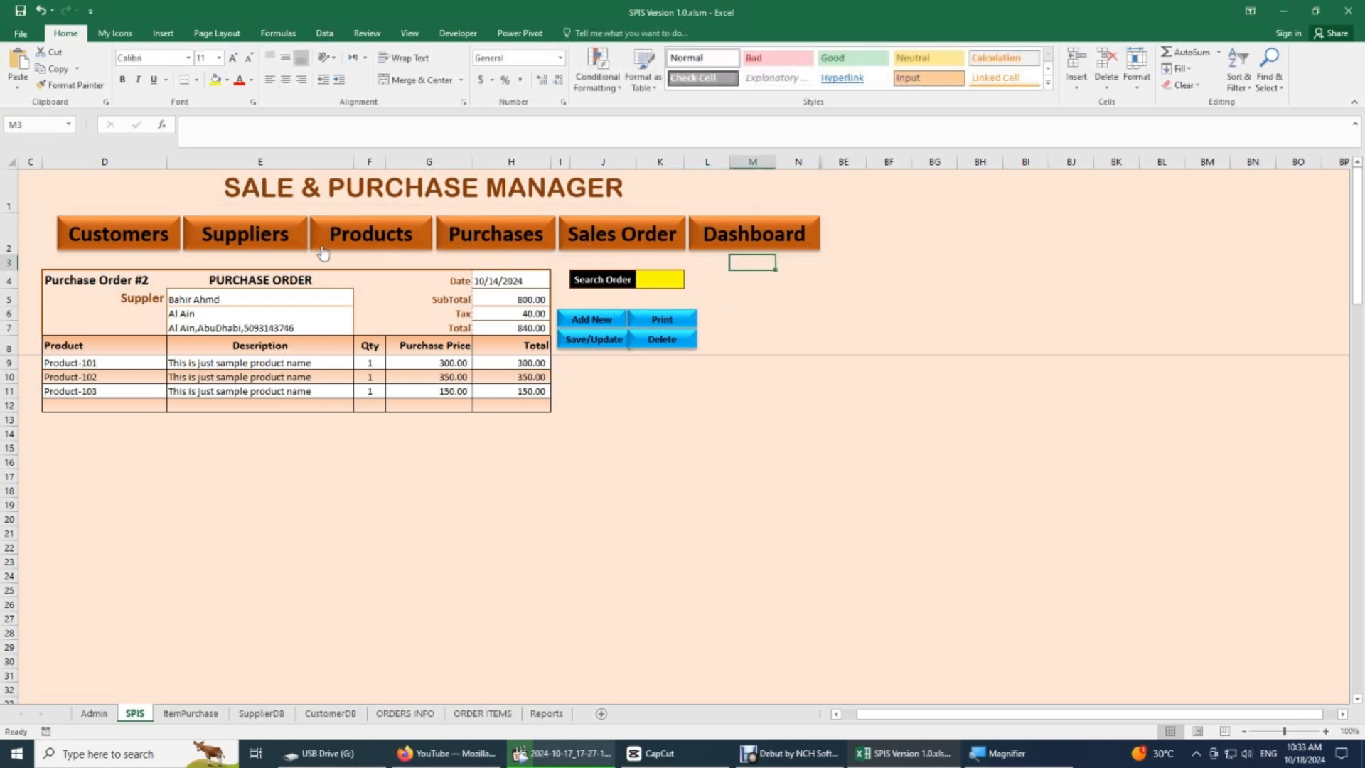
left_click(162, 36)
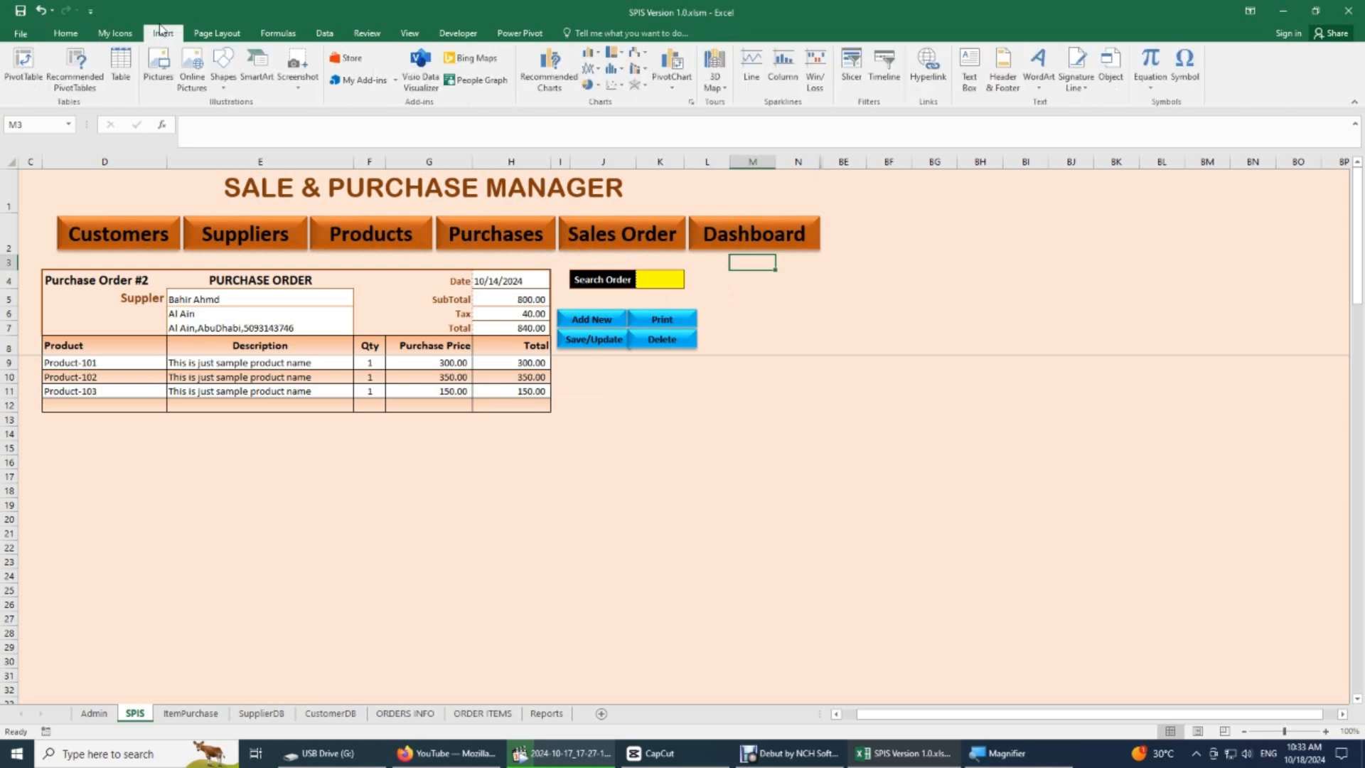
left_click(224, 88)
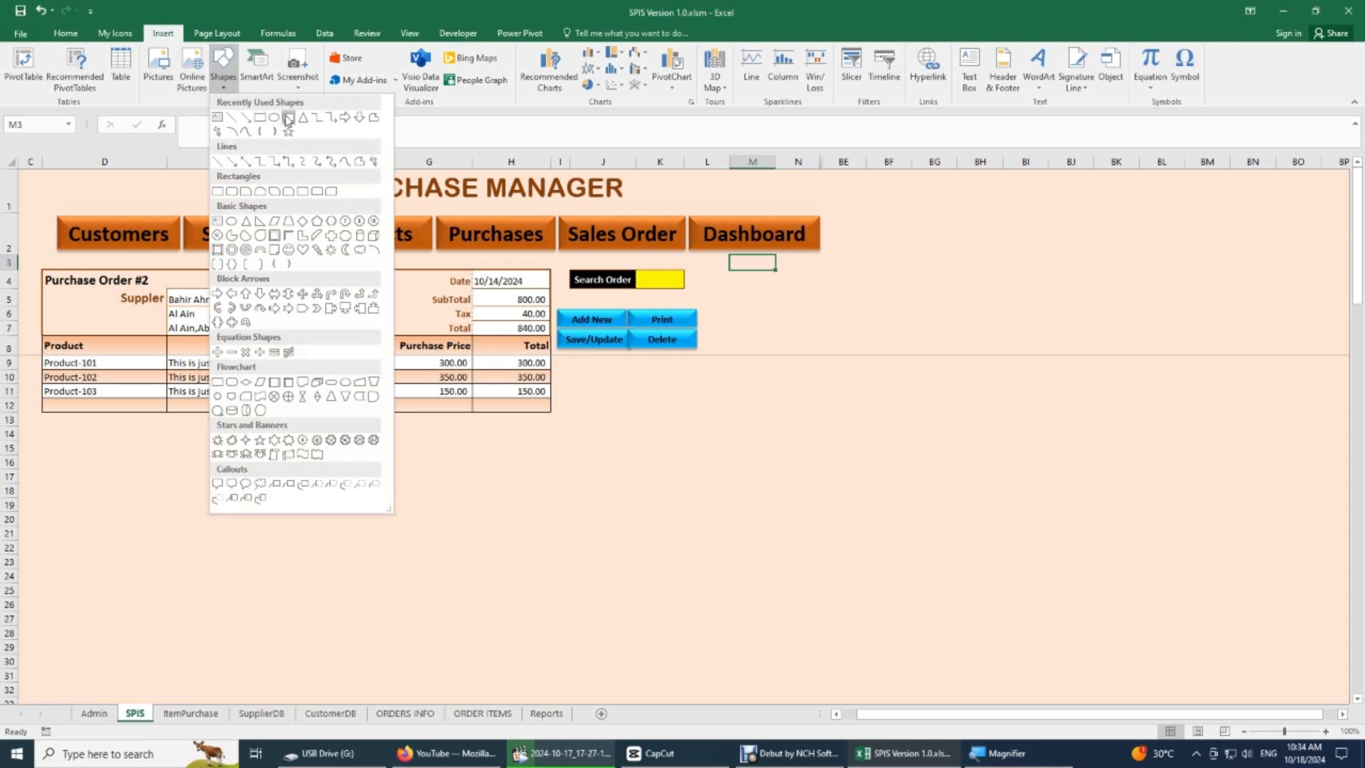
left_click(288, 118)
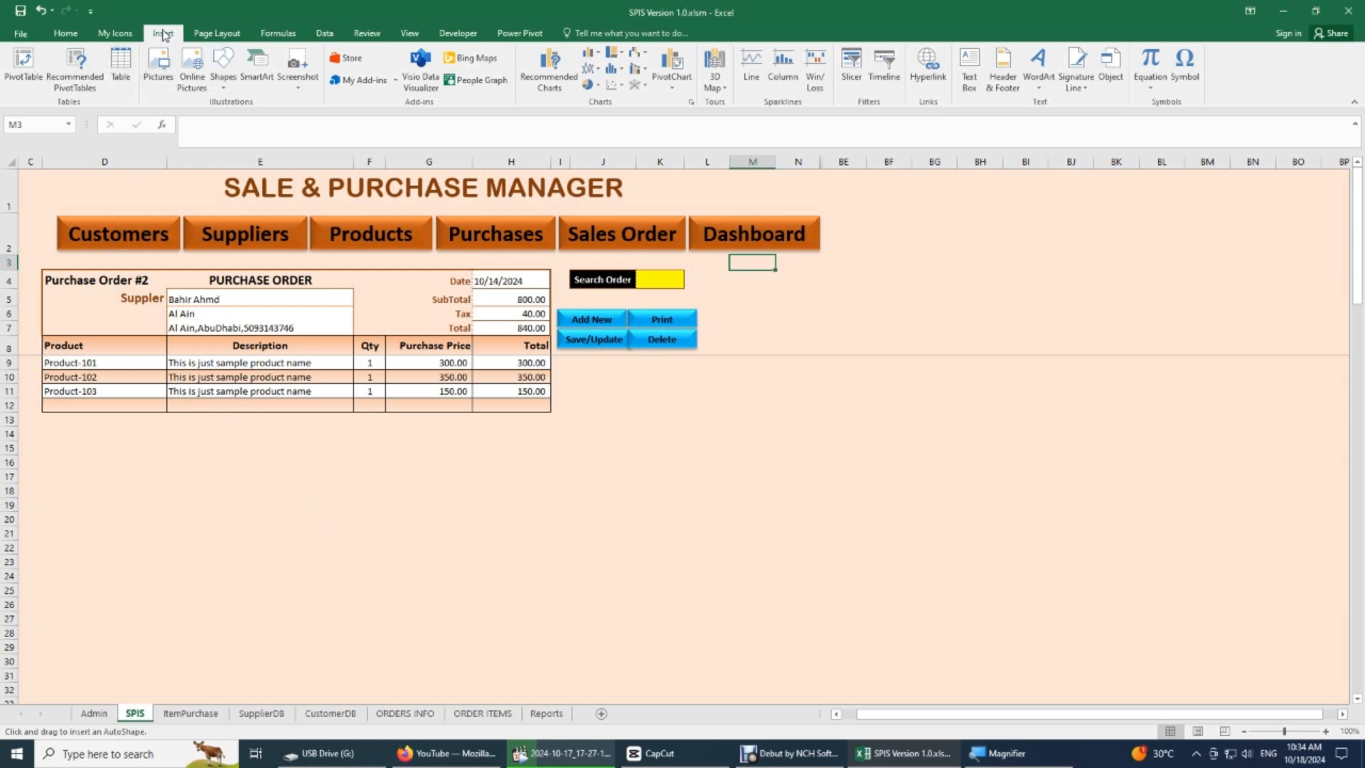
left_click(223, 80)
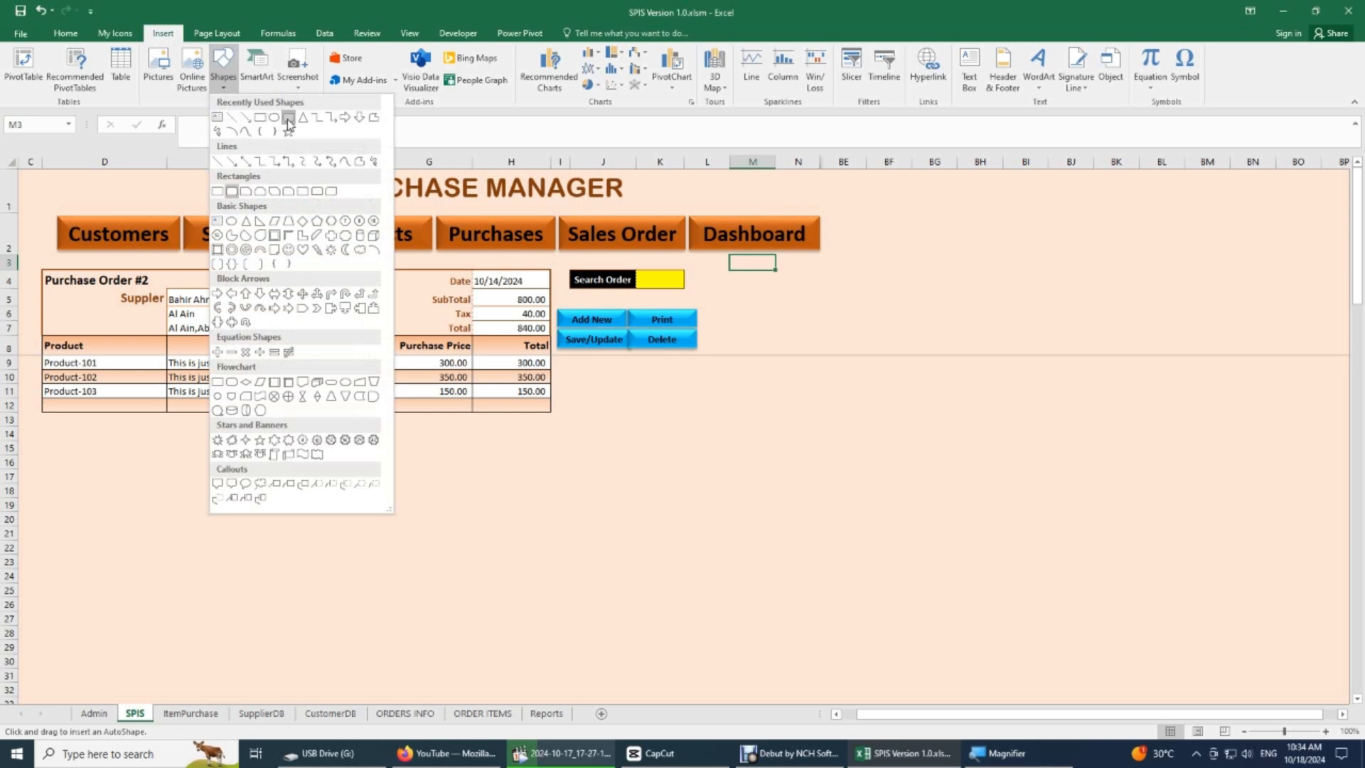
key("Escape")
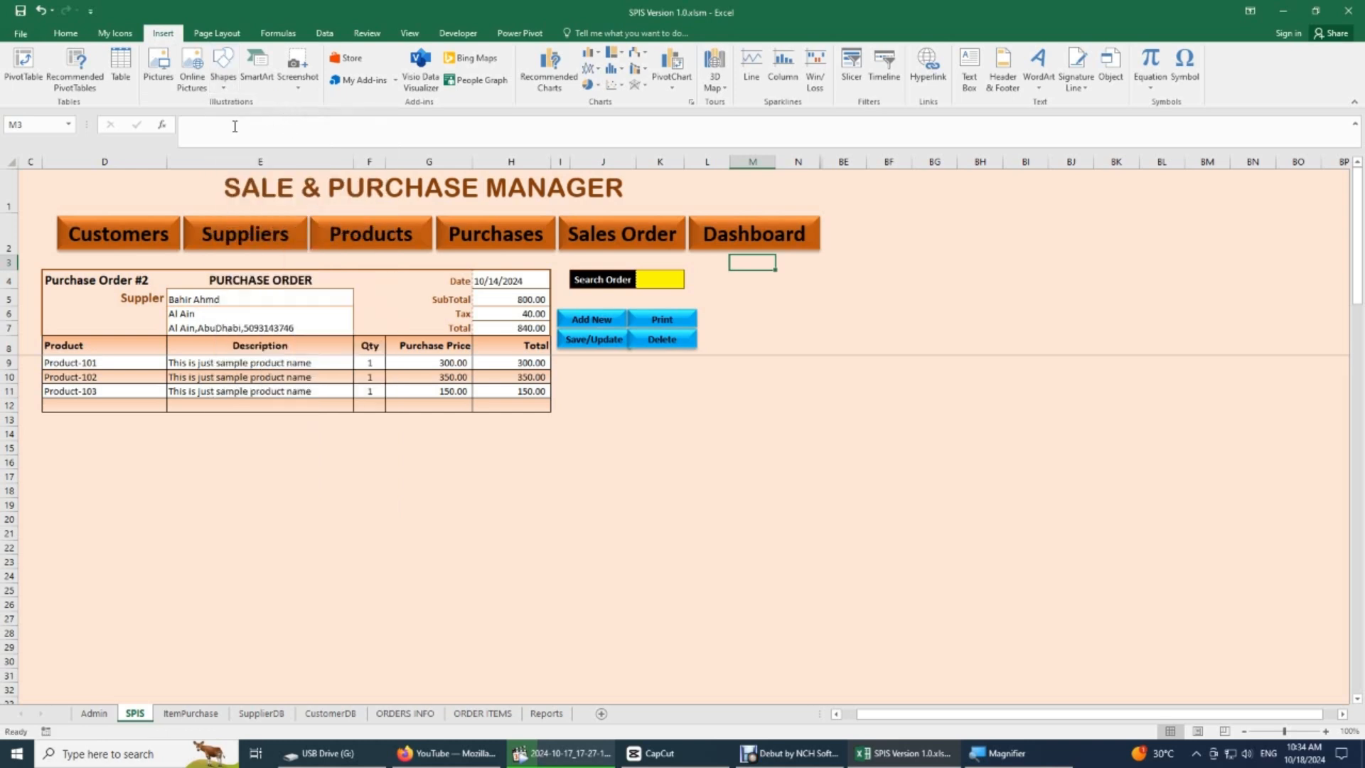
- Insert a rounded rectangle about 0.62" high and 1.74" wide below the purchase order table and round its ends fully
left_click(225, 87)
left_click(289, 125)
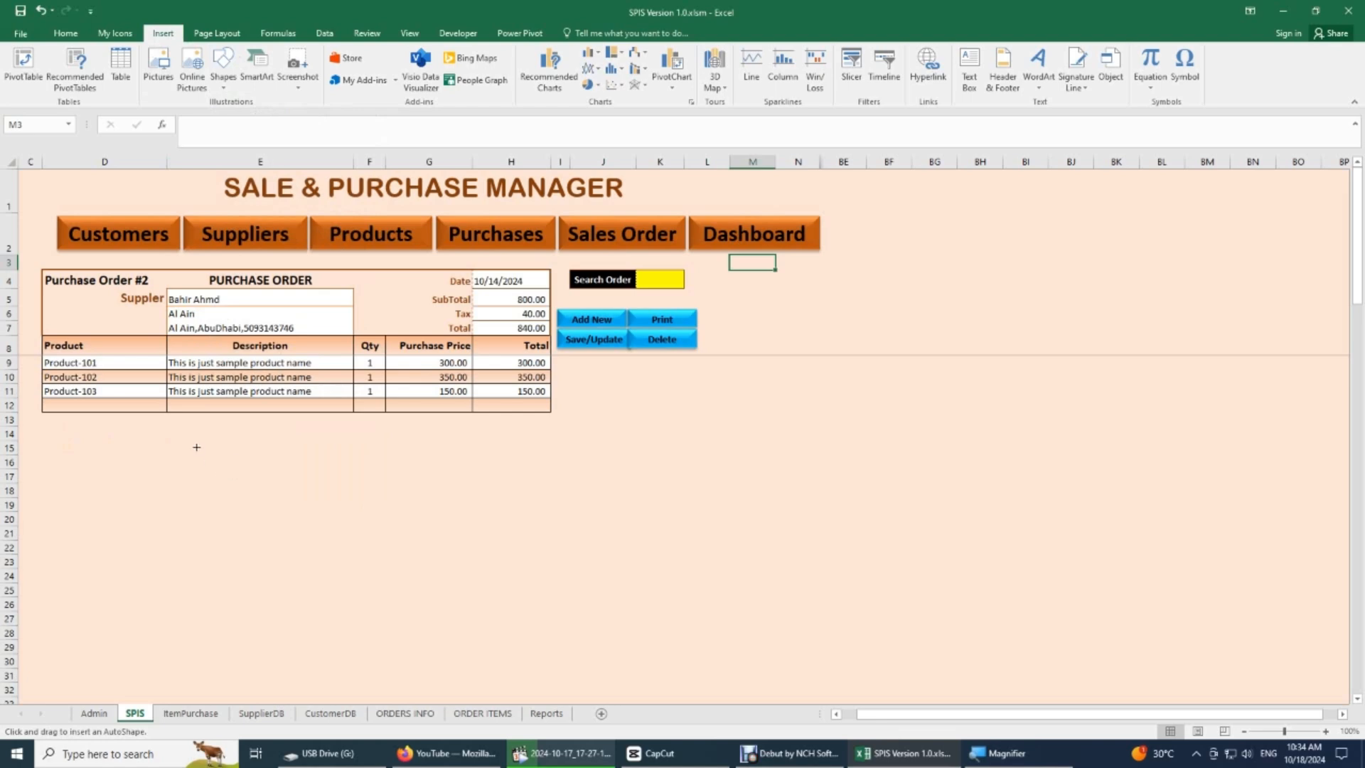
mouse_move(196, 447)
left_mouse_down()
mouse_move(259, 491)
mouse_move(316, 489)
left_mouse_up()
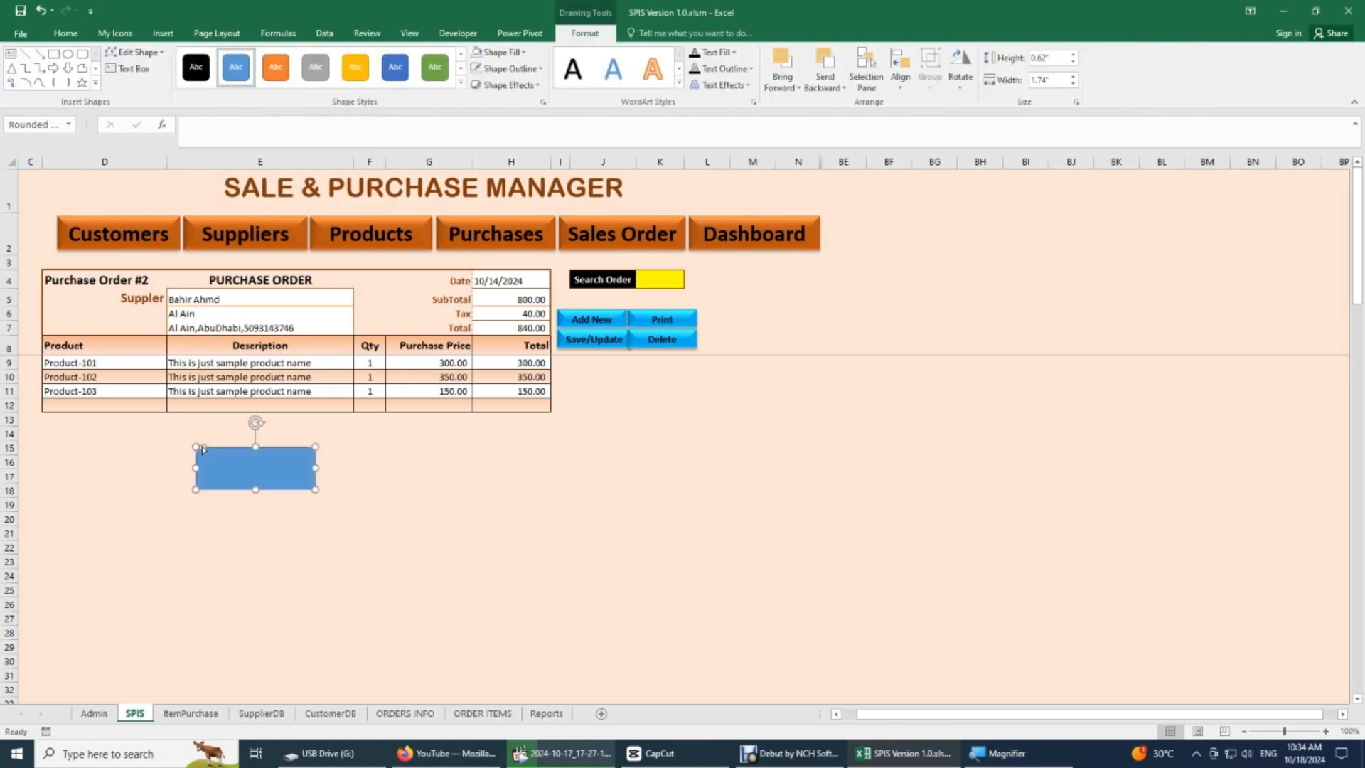
mouse_move(201, 450)
left_mouse_down()
mouse_move(185, 451)
mouse_move(216, 458)
left_mouse_up()
left_click(386, 547)
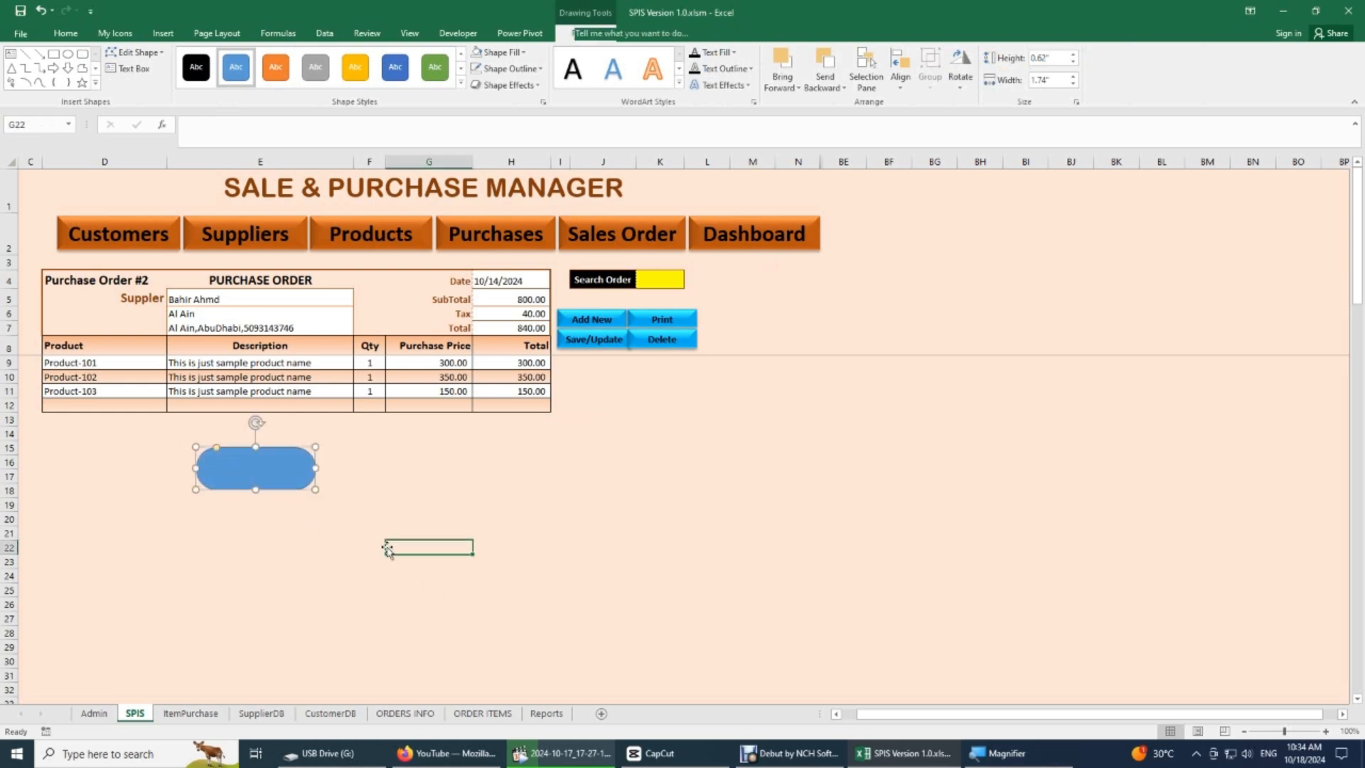
- Label the rounded rectangle "sample Button" and centre the text horizontally and vertically
left_click(303, 480)
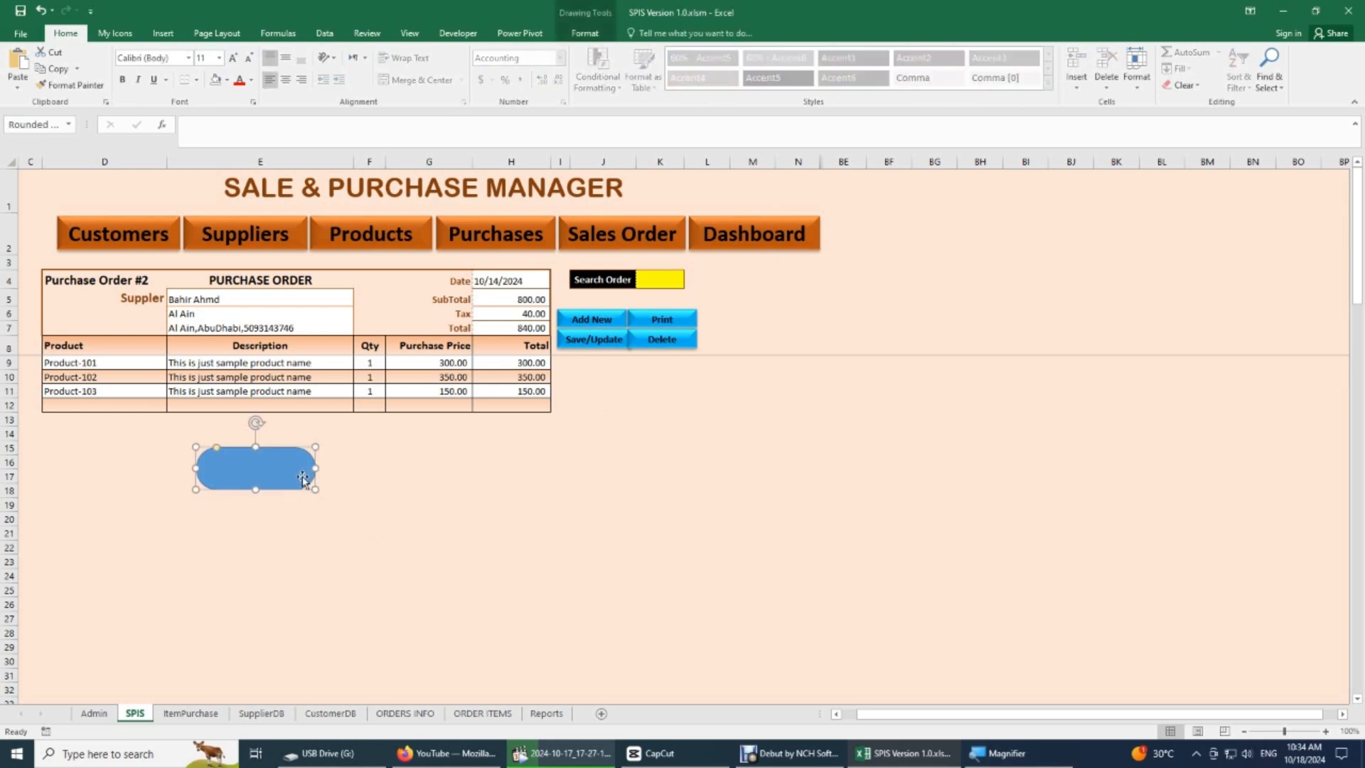
right_click(303, 476)
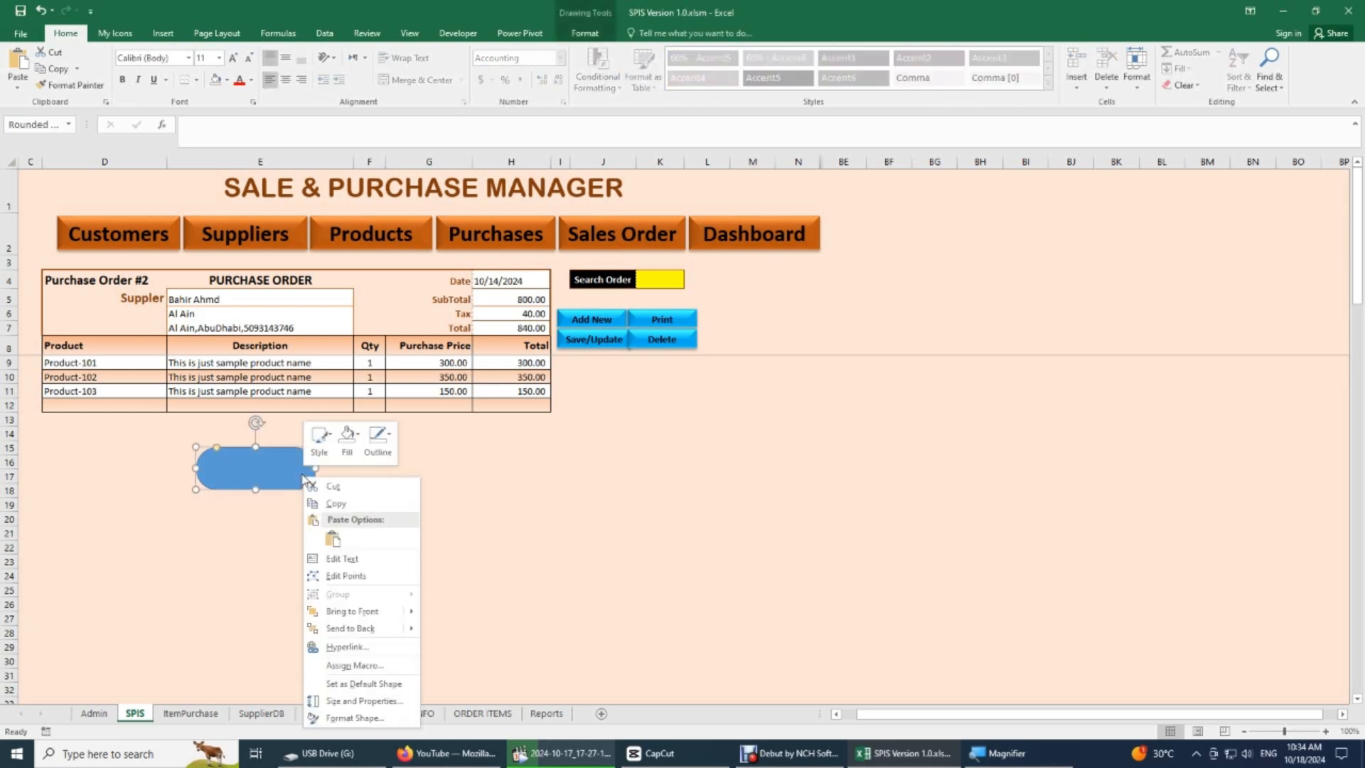
left_click(350, 561)
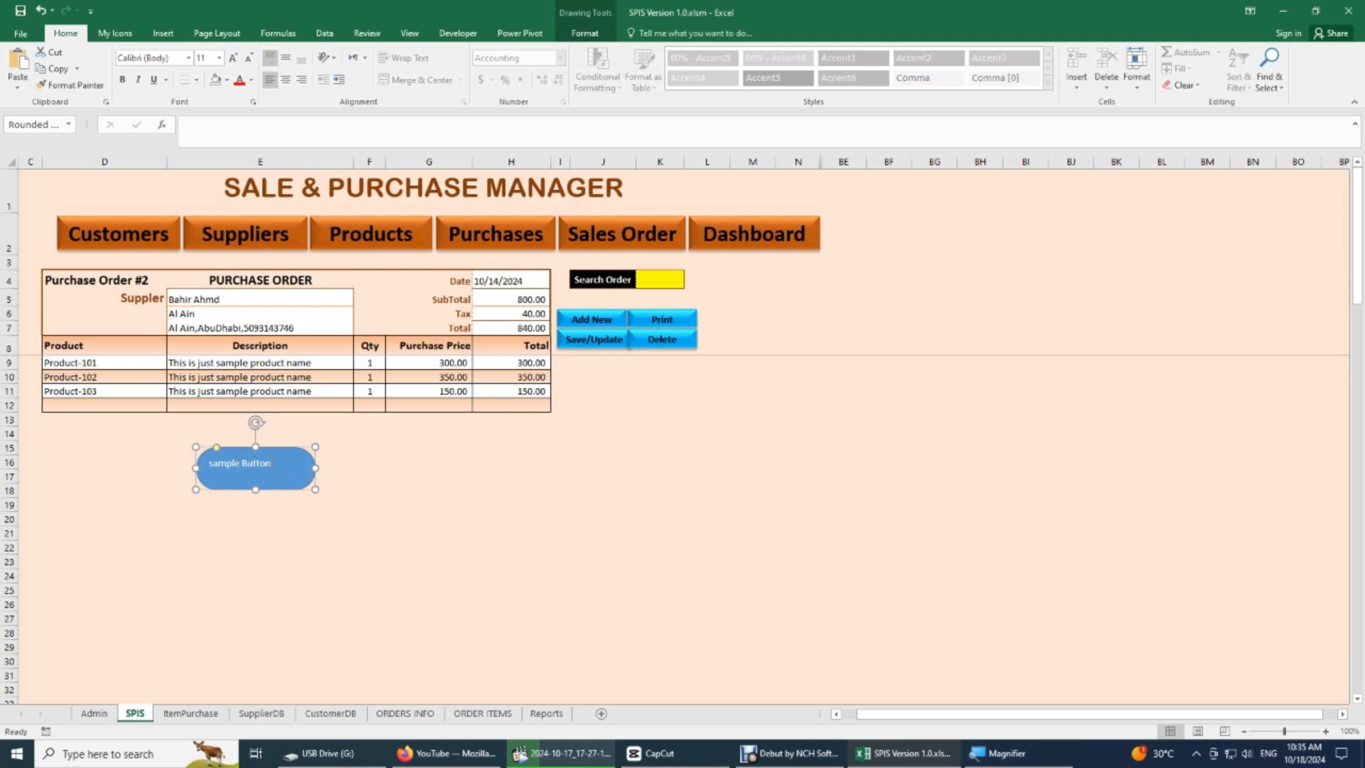
left_click_drag(275, 463, 207, 463)
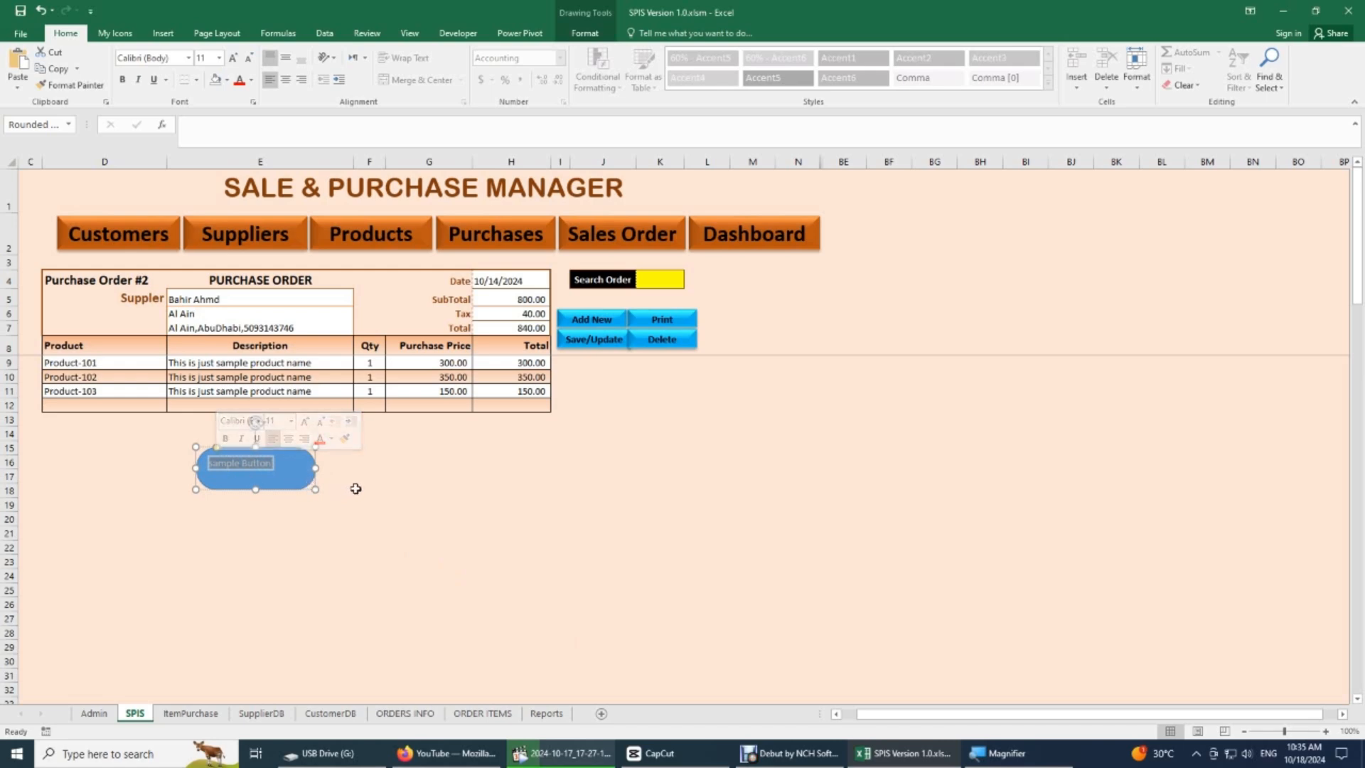
left_click(286, 79)
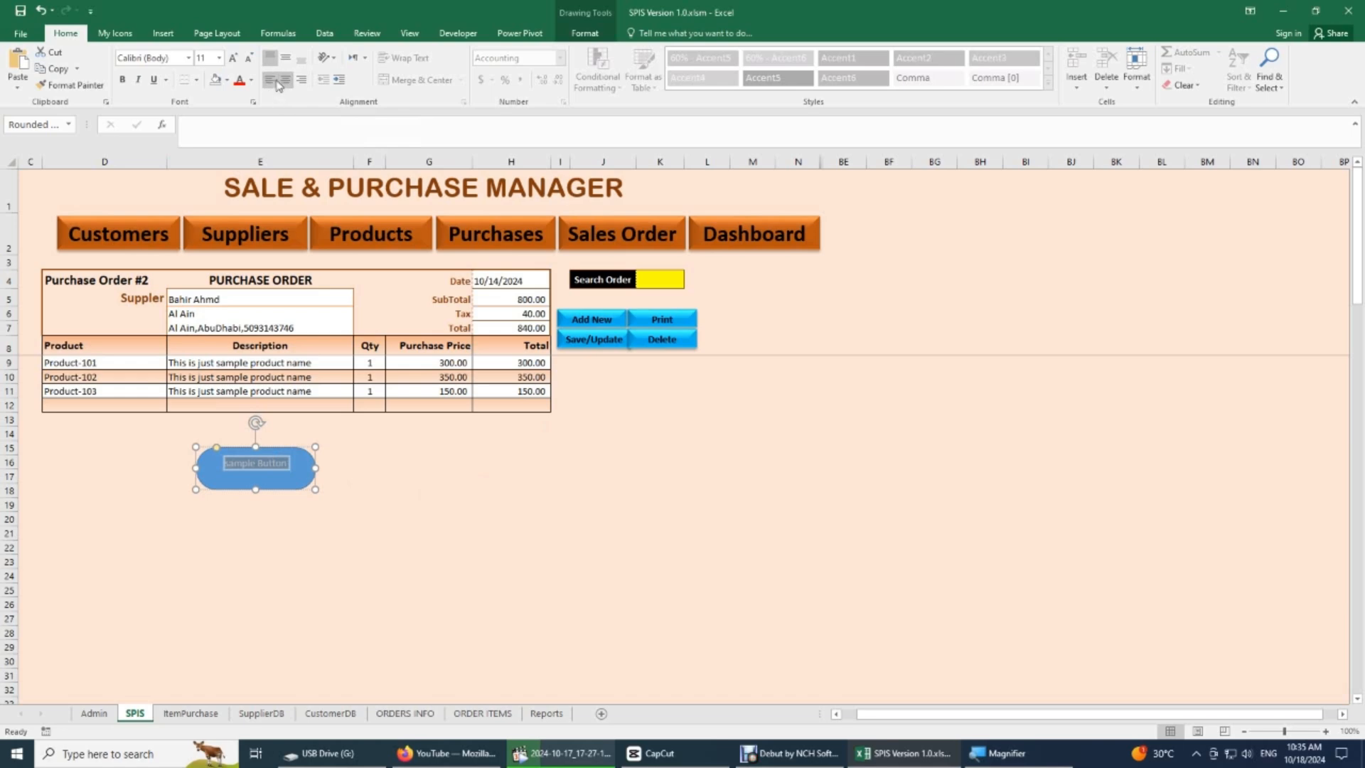
left_click(285, 58)
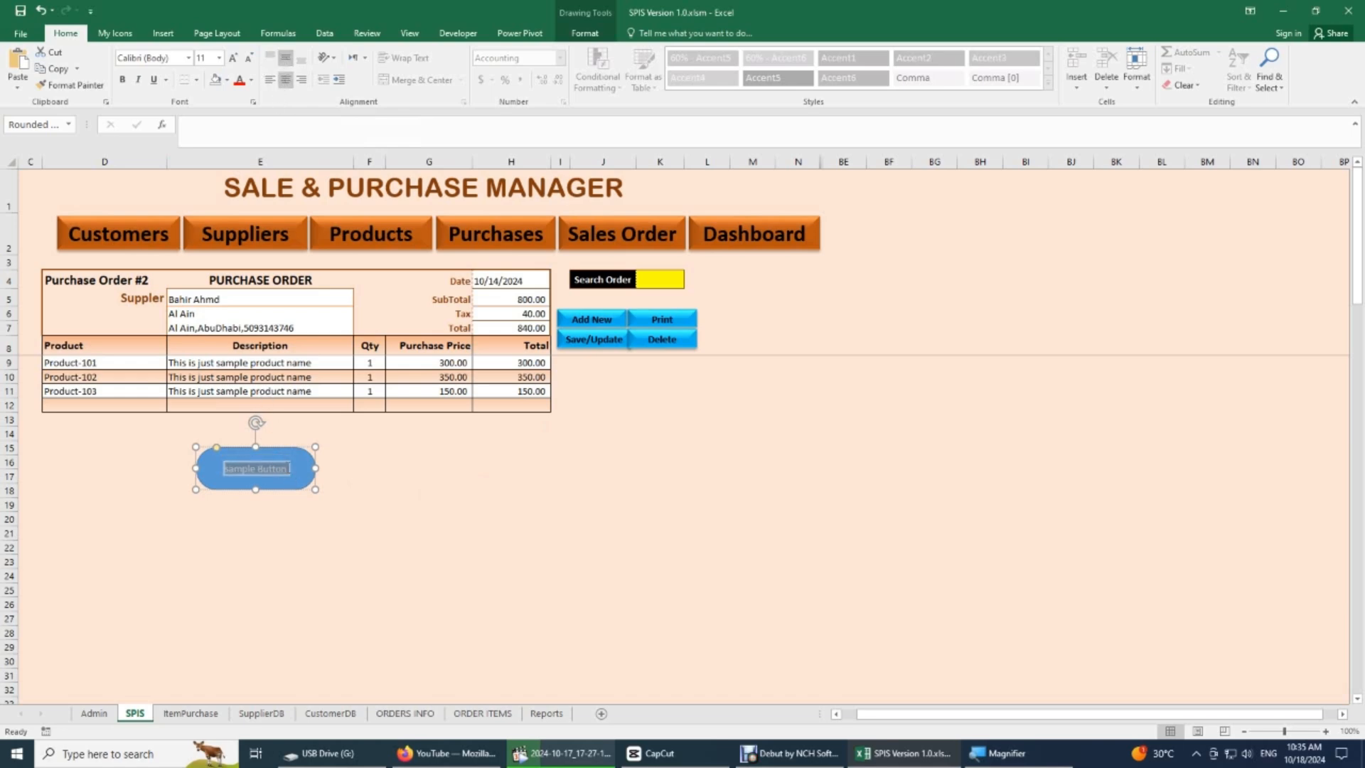
left_click(371, 472)
- Apply the blue gradient preset shape style to the sample button
left_click(281, 482)
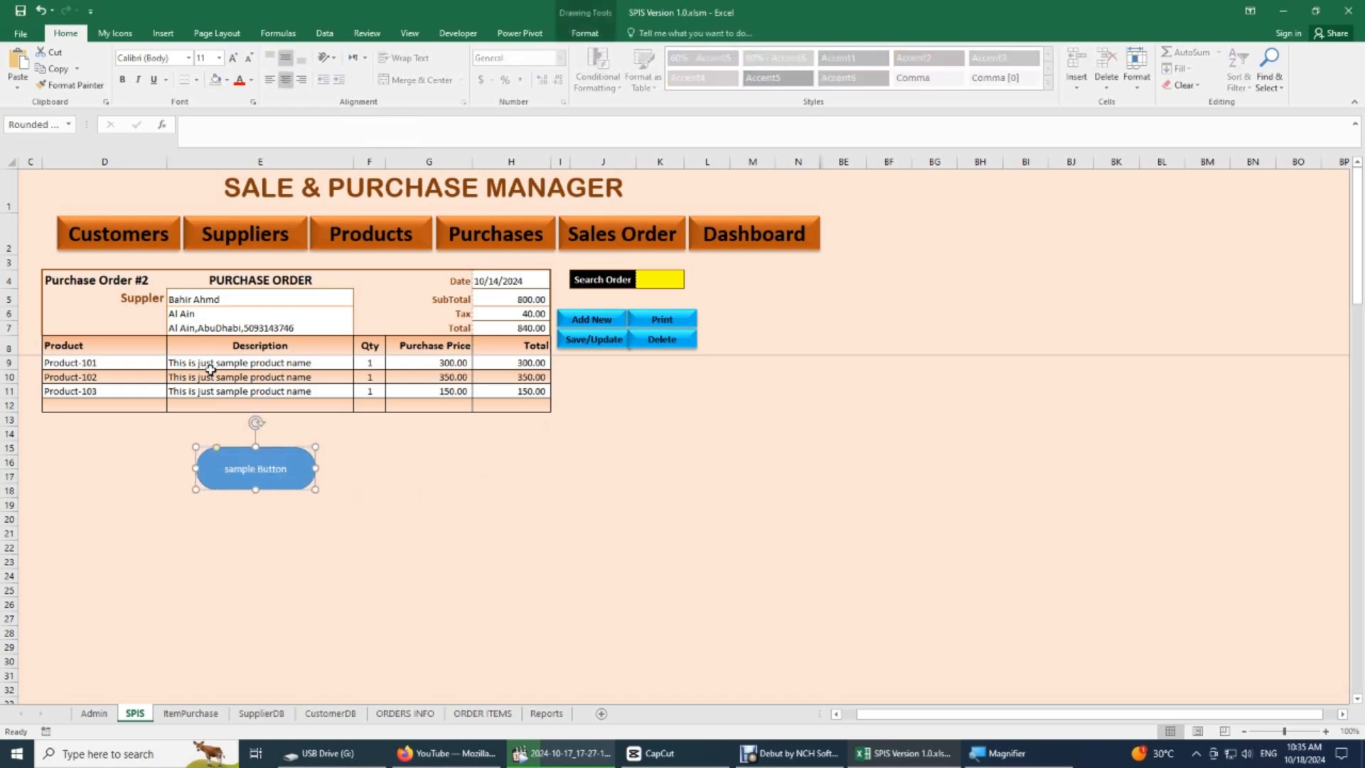
left_click(585, 33)
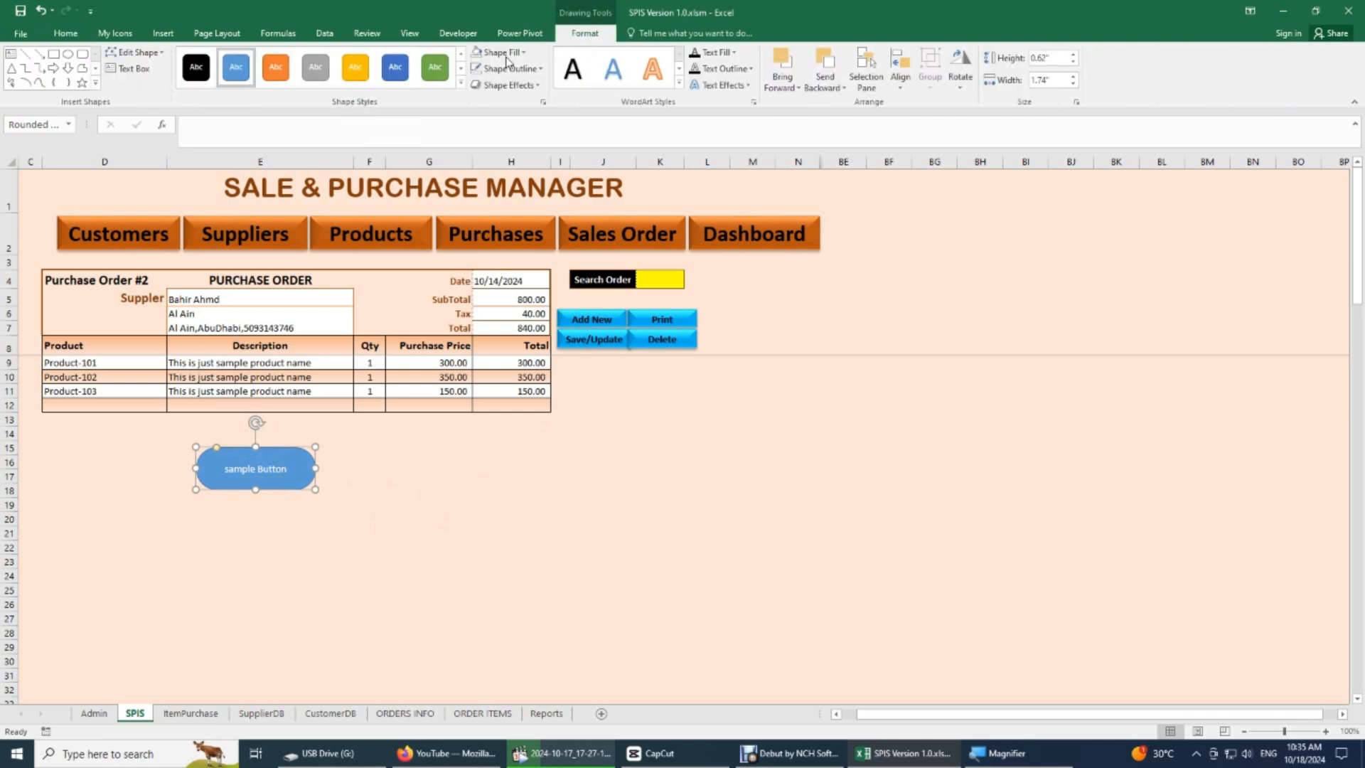
left_click(461, 83)
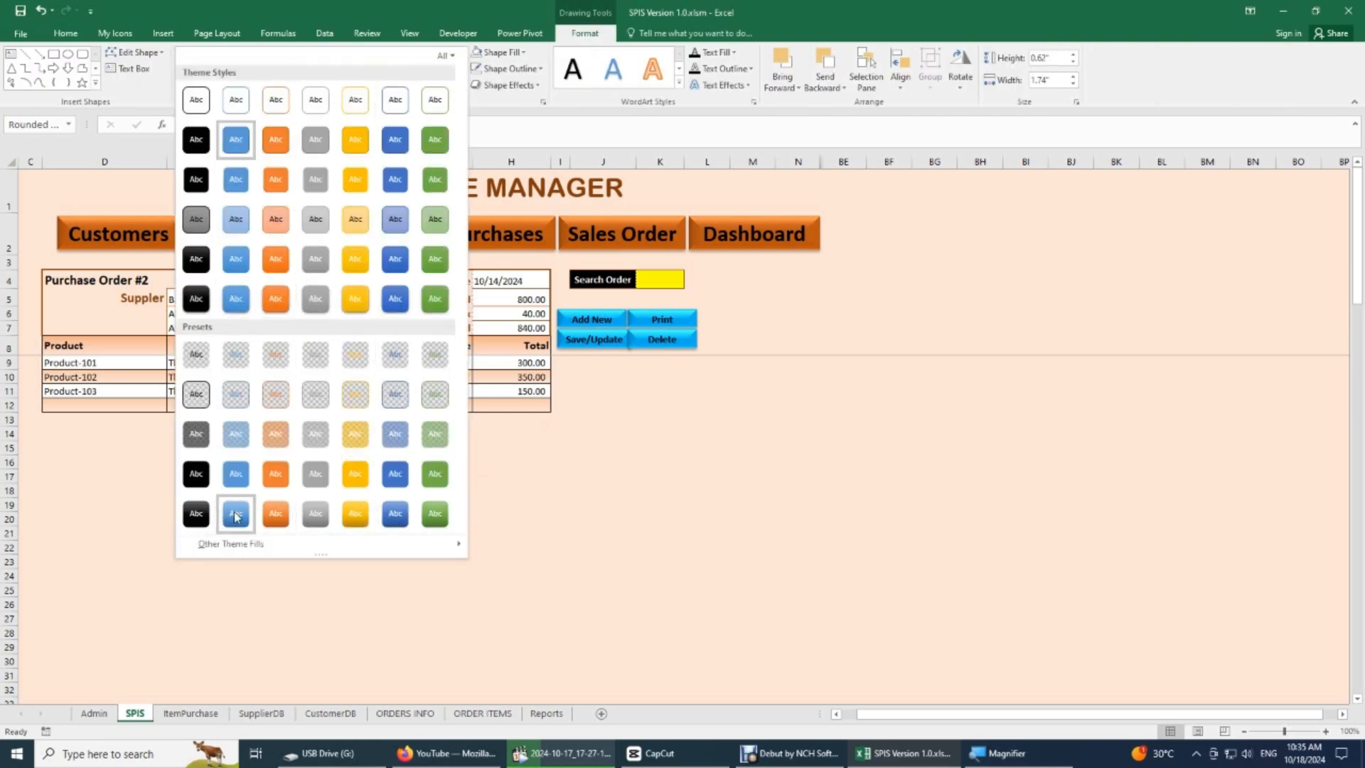
left_click(237, 516)
left_click(362, 477)
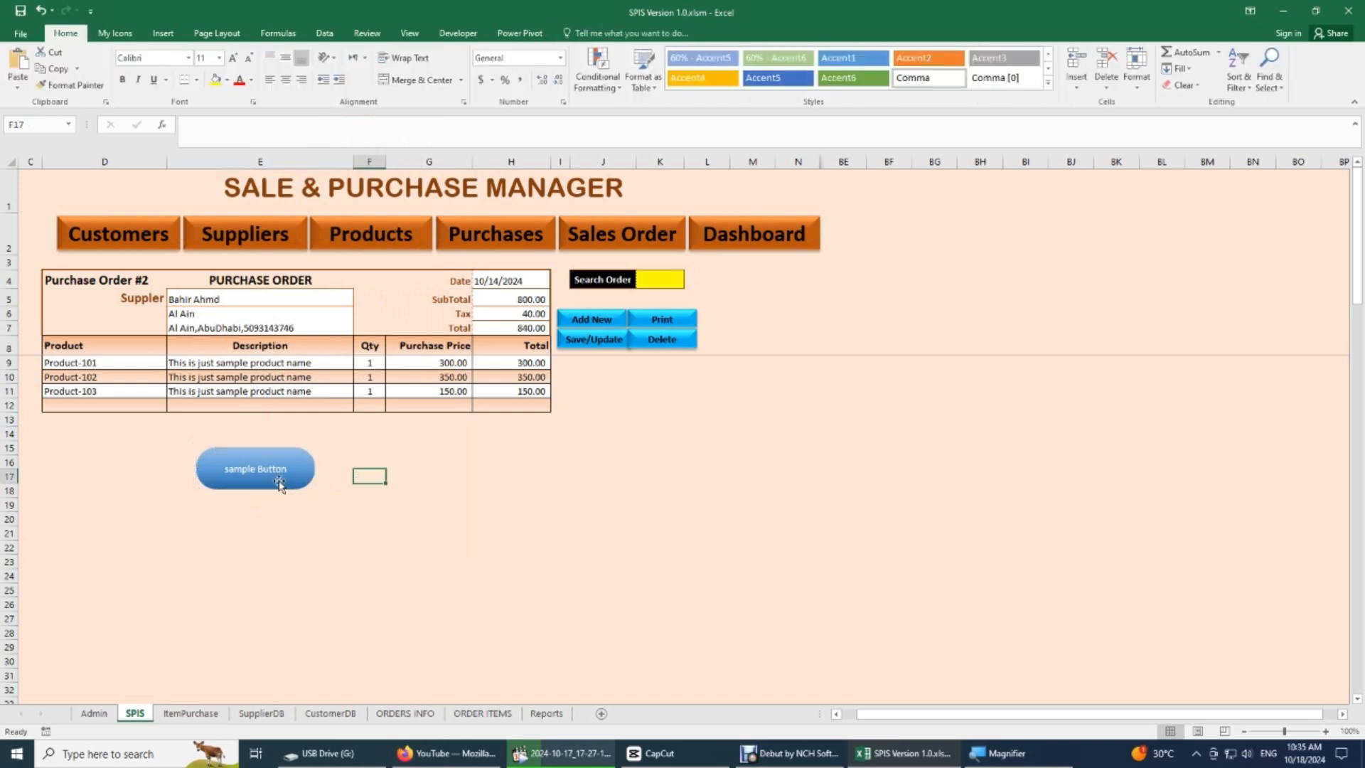
- Move the sample button slightly right, reduce its height, and make its text black, bold and size 14
mouse_move(284, 478)
left_mouse_down()
mouse_move(325, 478)
mouse_move(298, 459)
left_mouse_up()
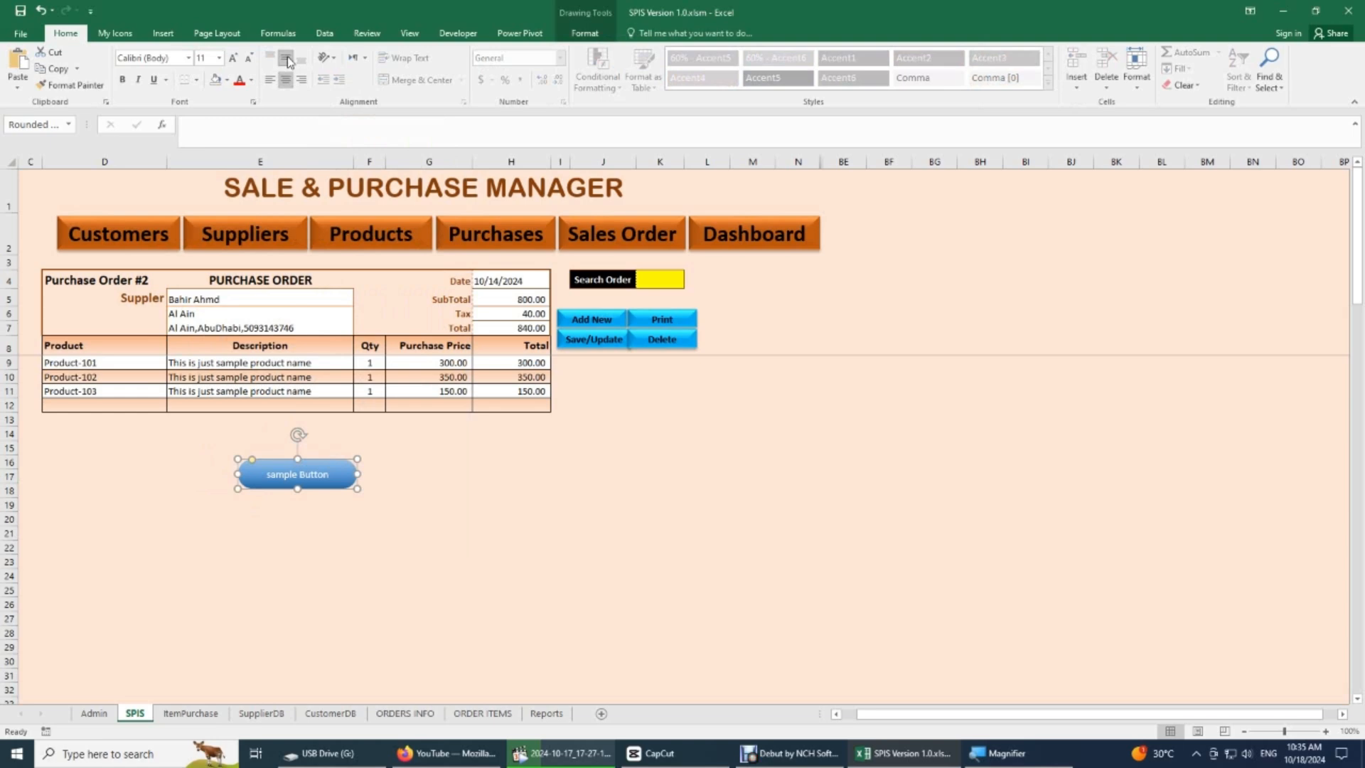
left_click(251, 80)
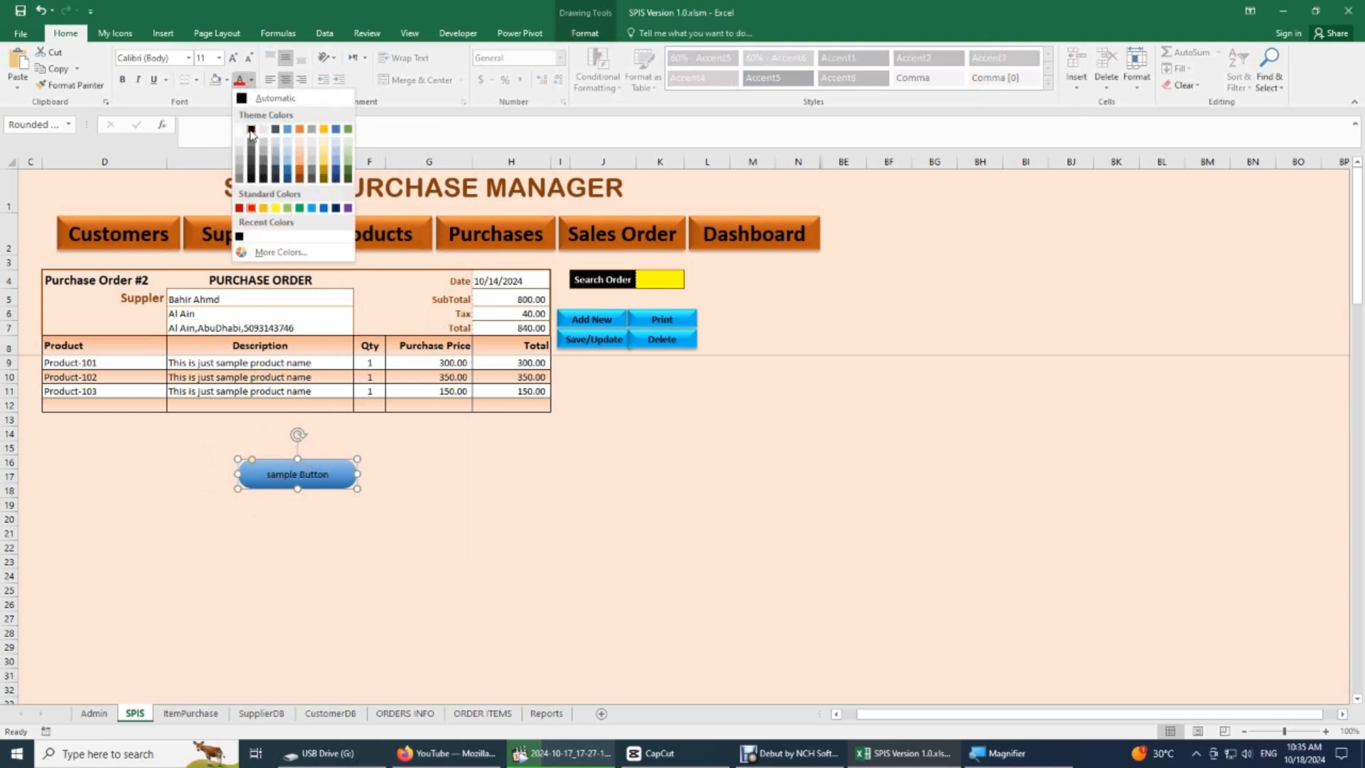
left_click(251, 129)
left_click(122, 79)
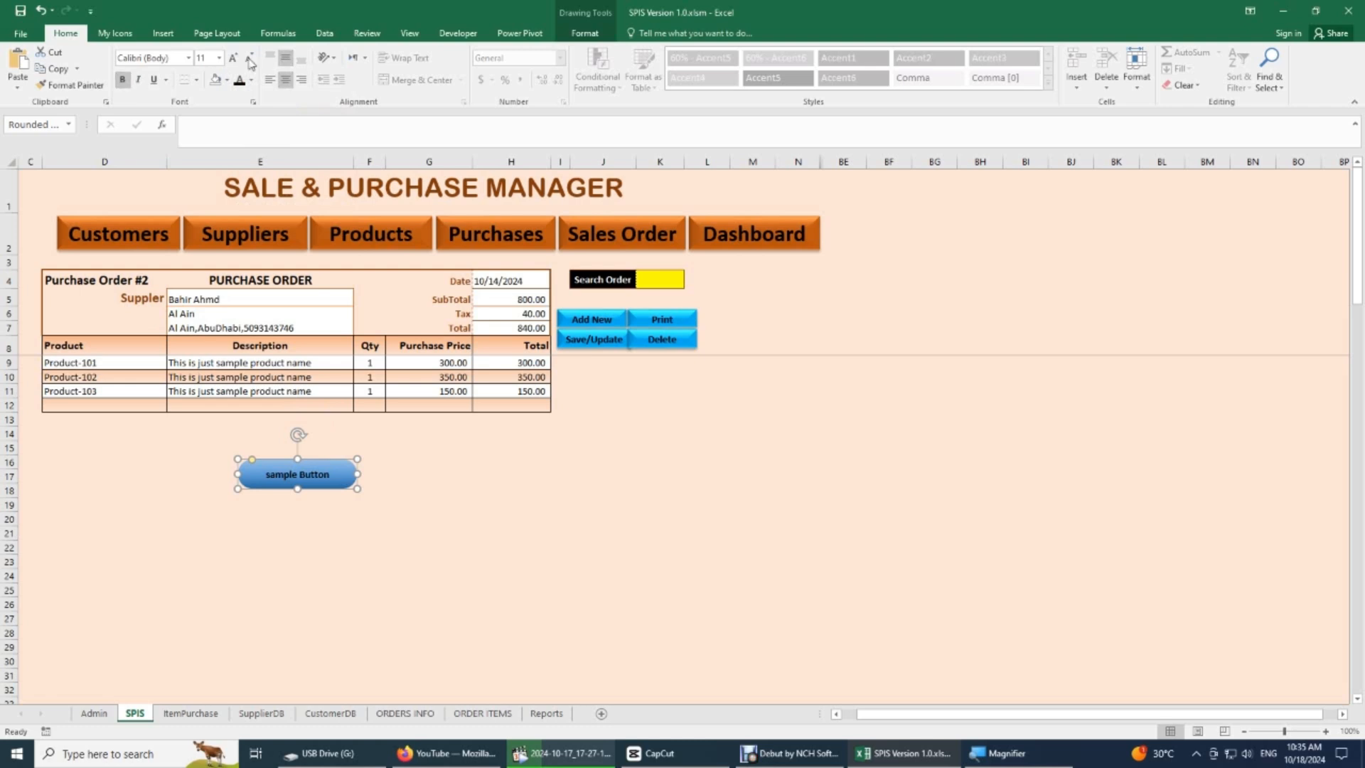
left_click(232, 63)
left_click(233, 62)
left_click(405, 517)
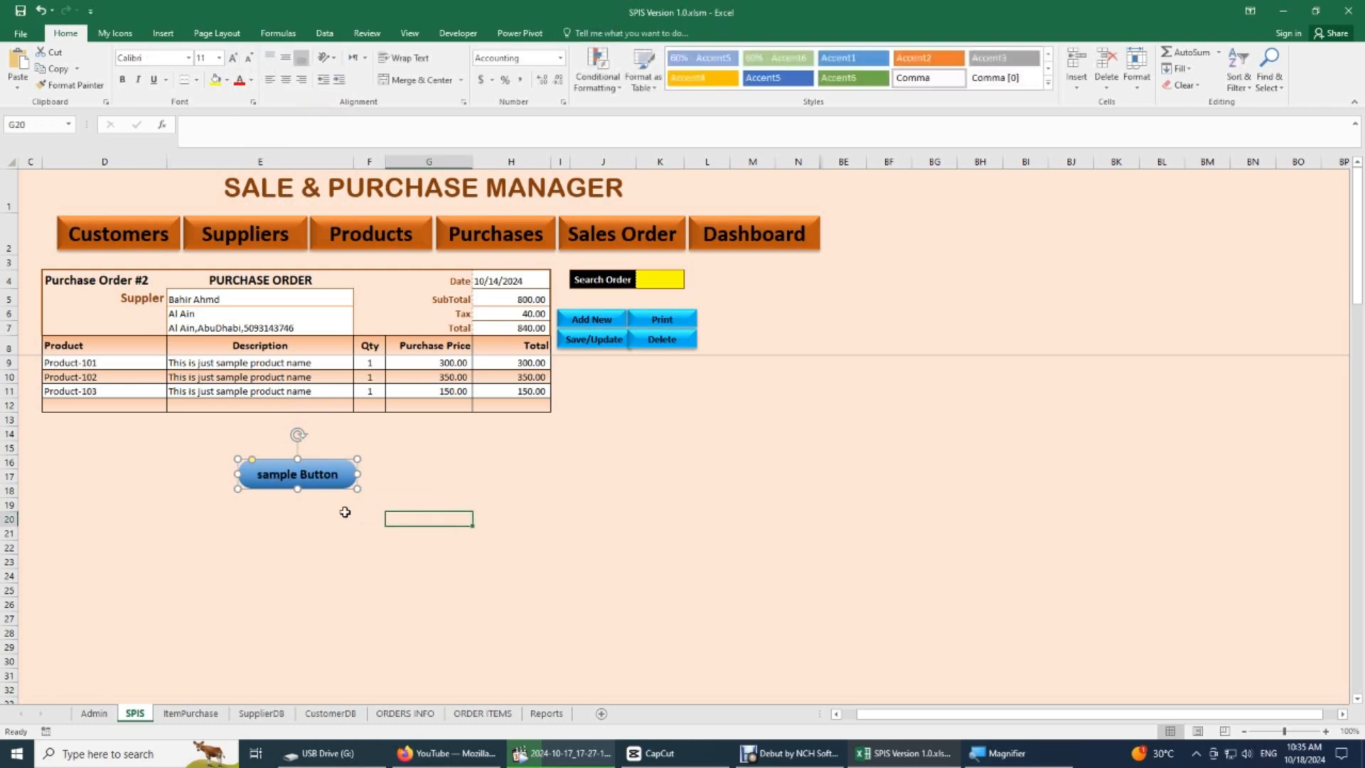
- Decrease the sample button's font size one step and increase it back to 14
left_click(347, 478)
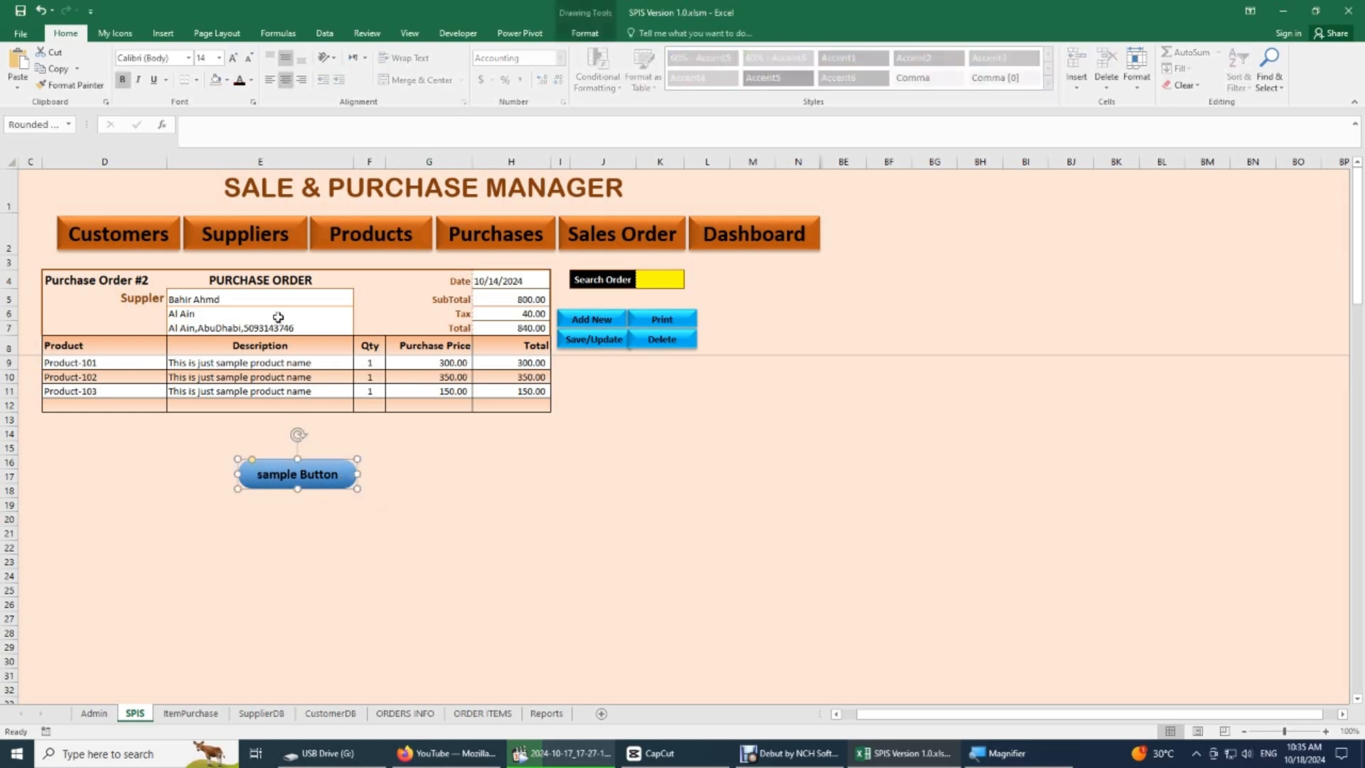
left_click(249, 61)
left_click(233, 61)
left_click(366, 515)
- Duplicate the sample button side by side to form a row of six buttons across about rows 18 to 20
mouse_move(350, 480)
left_mouse_down()
mouse_move(297, 302)
mouse_move(209, 238)
mouse_move(169, 234)
mouse_move(335, 509)
mouse_move(447, 510)
left_mouse_up()
key("F4")
key("F4")
key("F4")
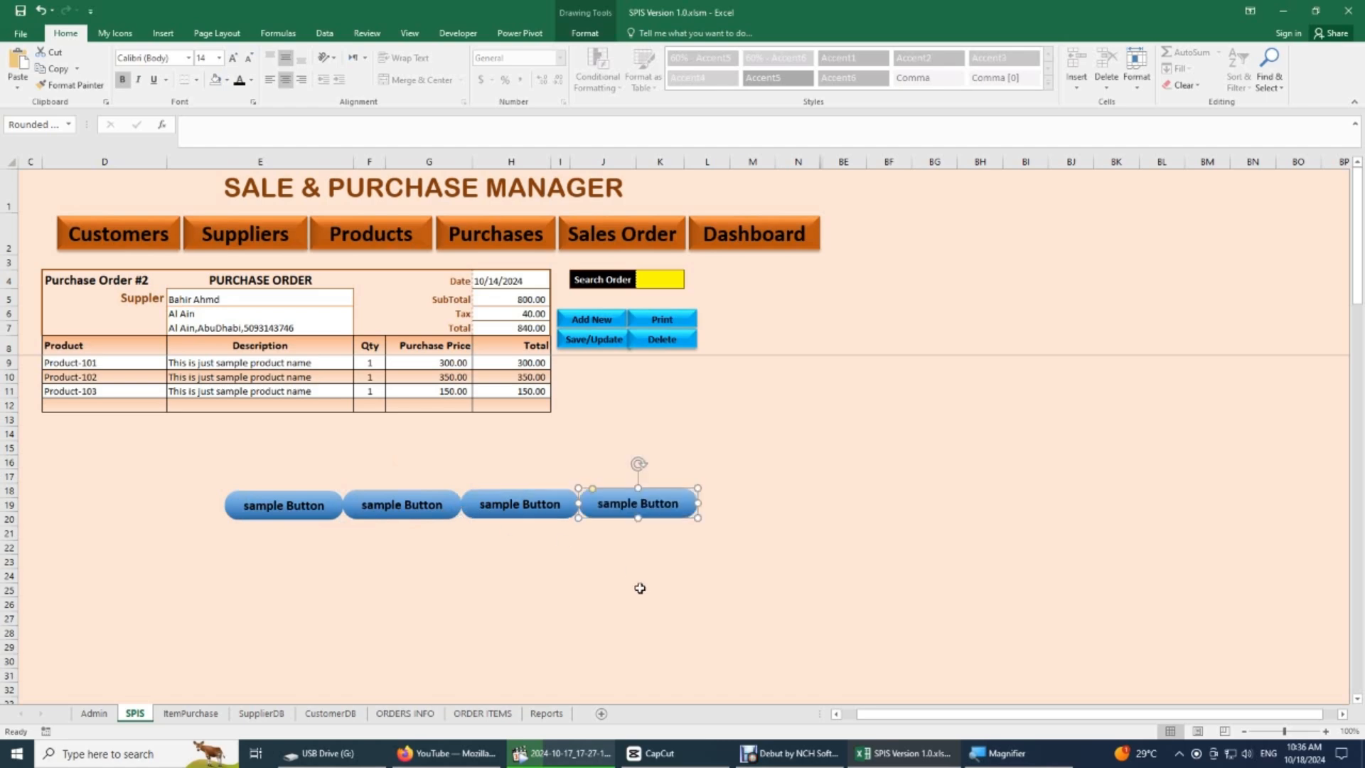
key("F4")
left_click(427, 561)
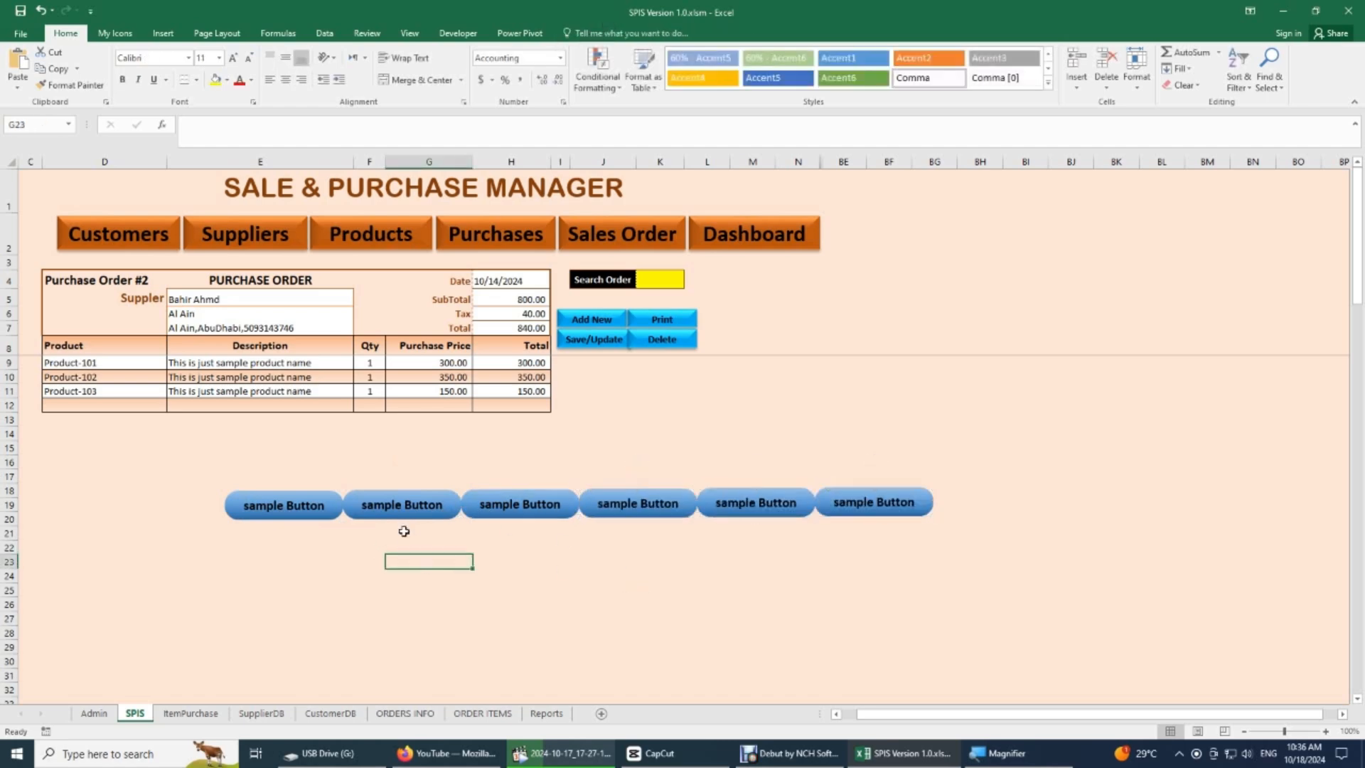
- Select all six blue sample buttons in rows 18 to 20 together and delete them
left_click(114, 33)
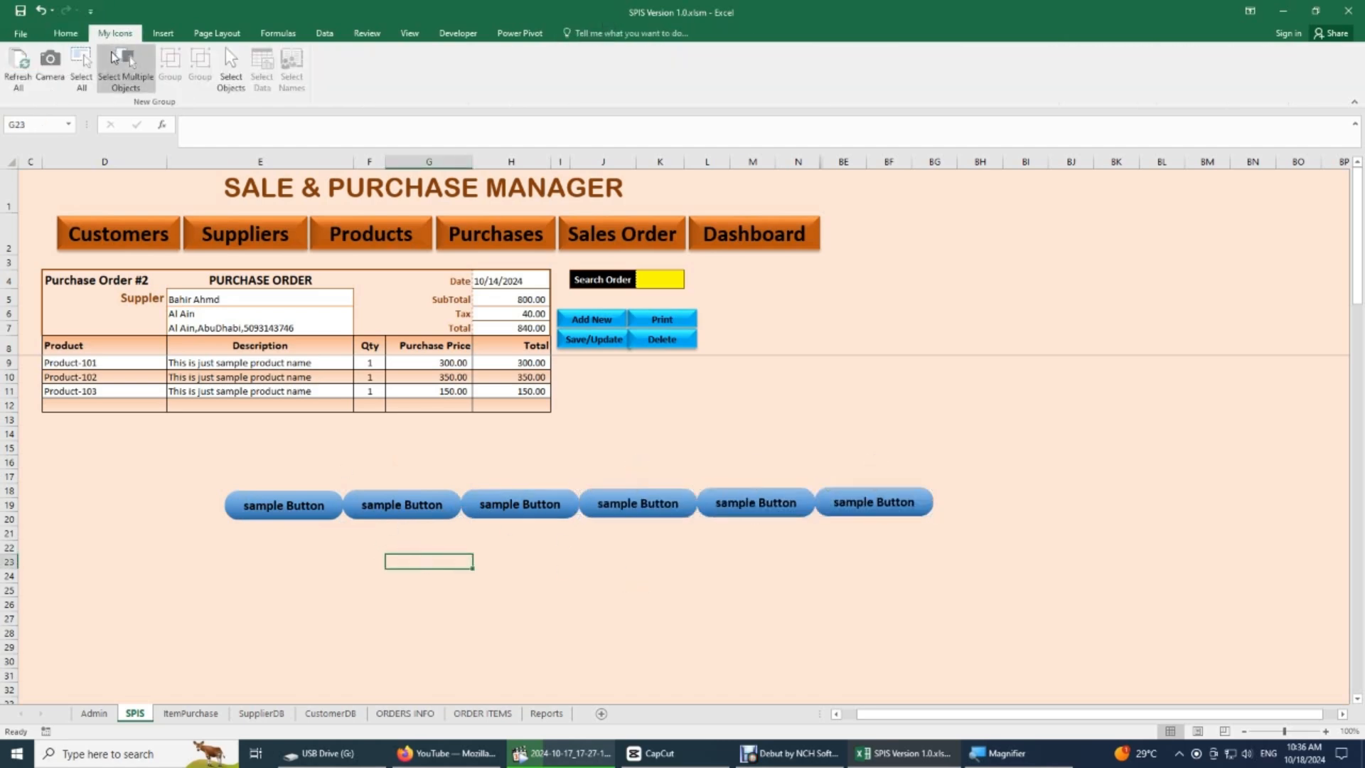
left_click(229, 67)
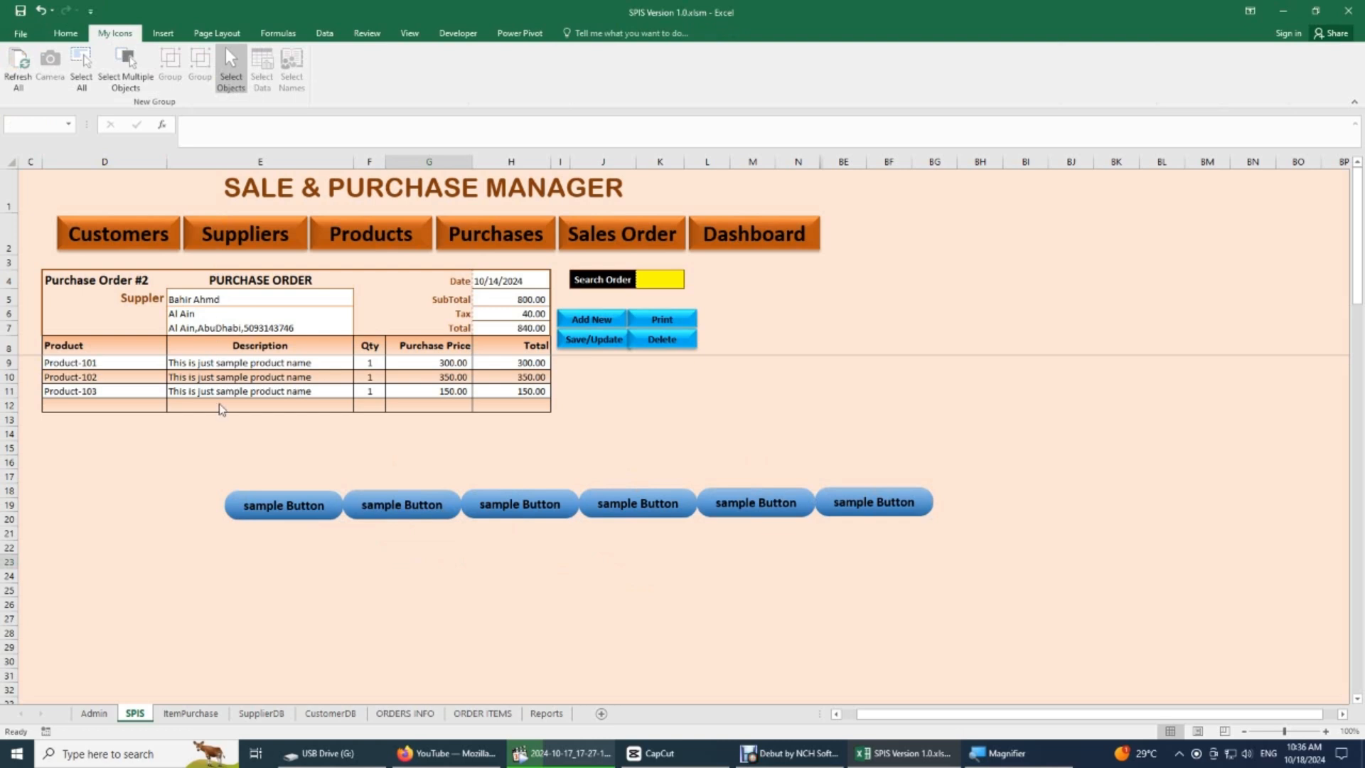
mouse_move(211, 467)
left_mouse_down()
mouse_move(503, 524)
mouse_move(943, 540)
mouse_move(891, 549)
left_mouse_up()
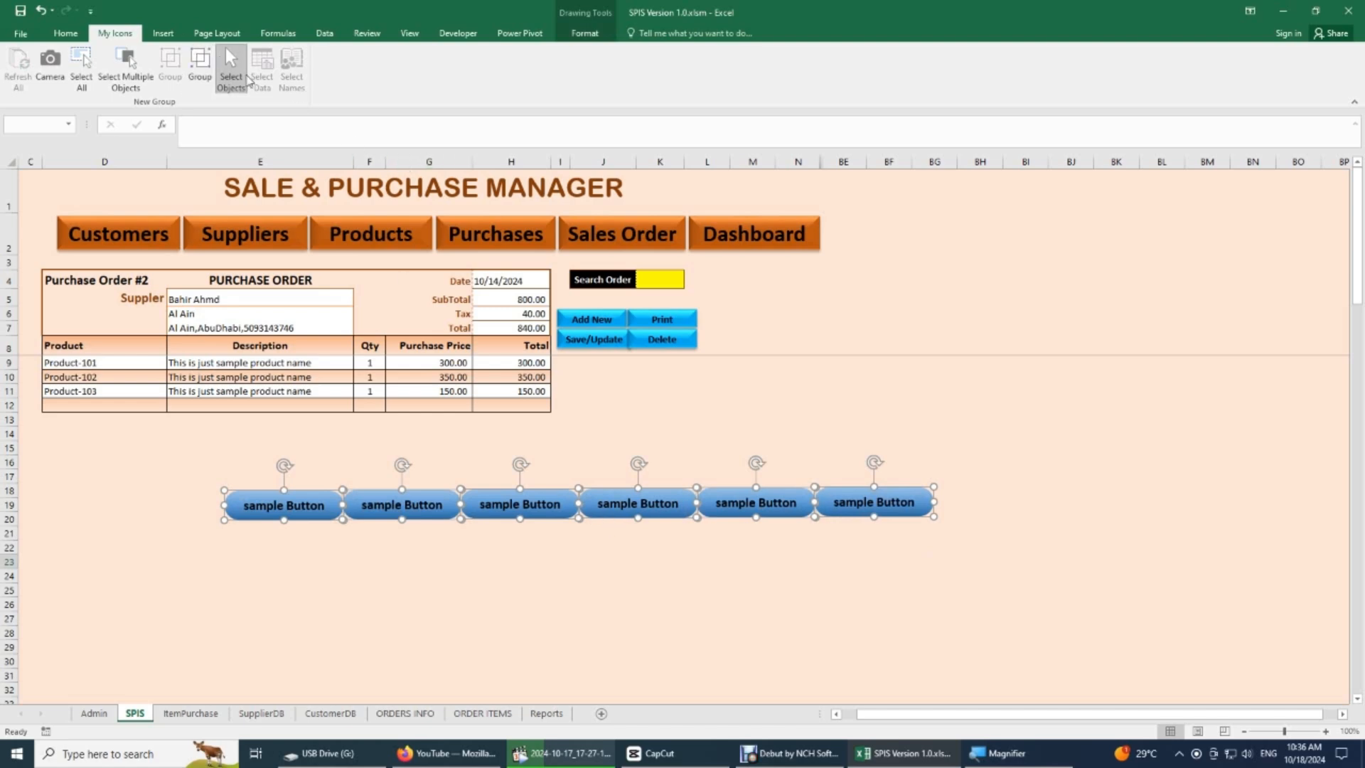
left_click(248, 80)
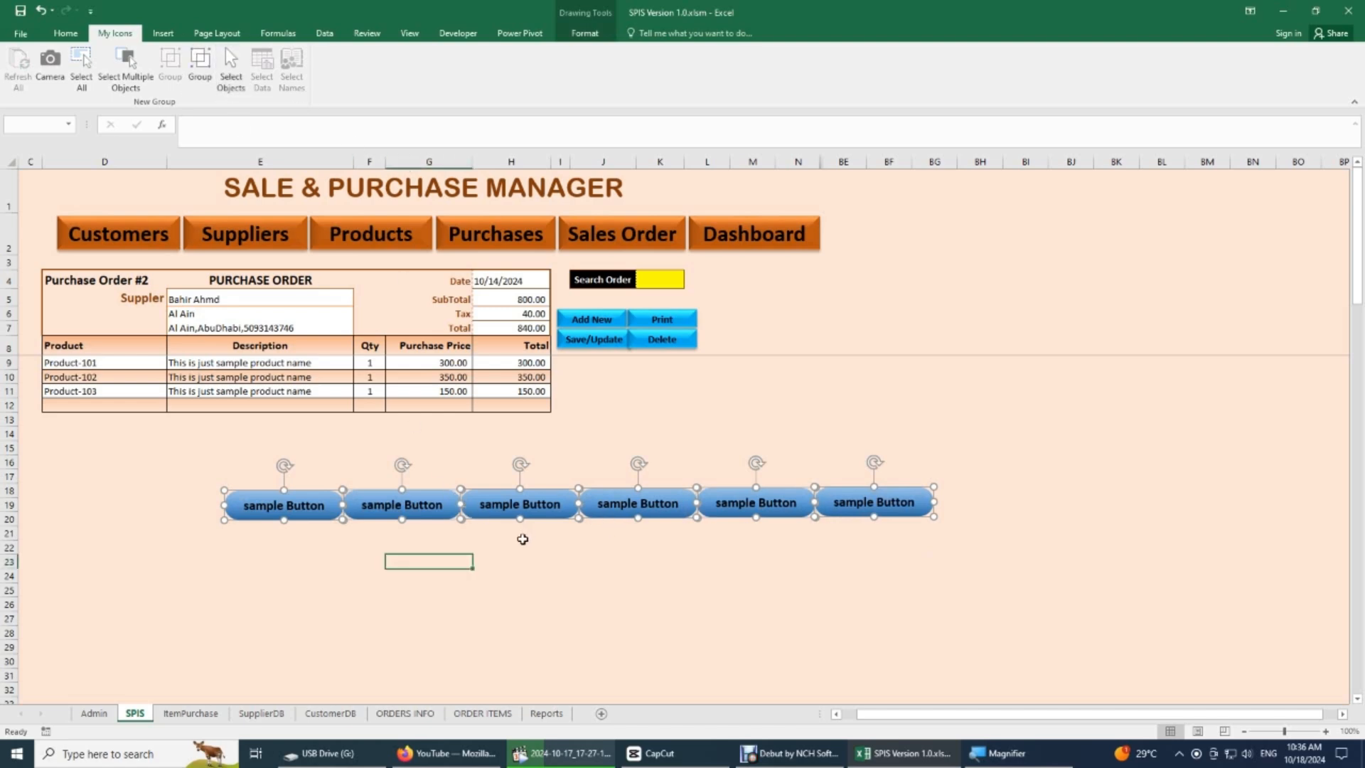
key("Delete")
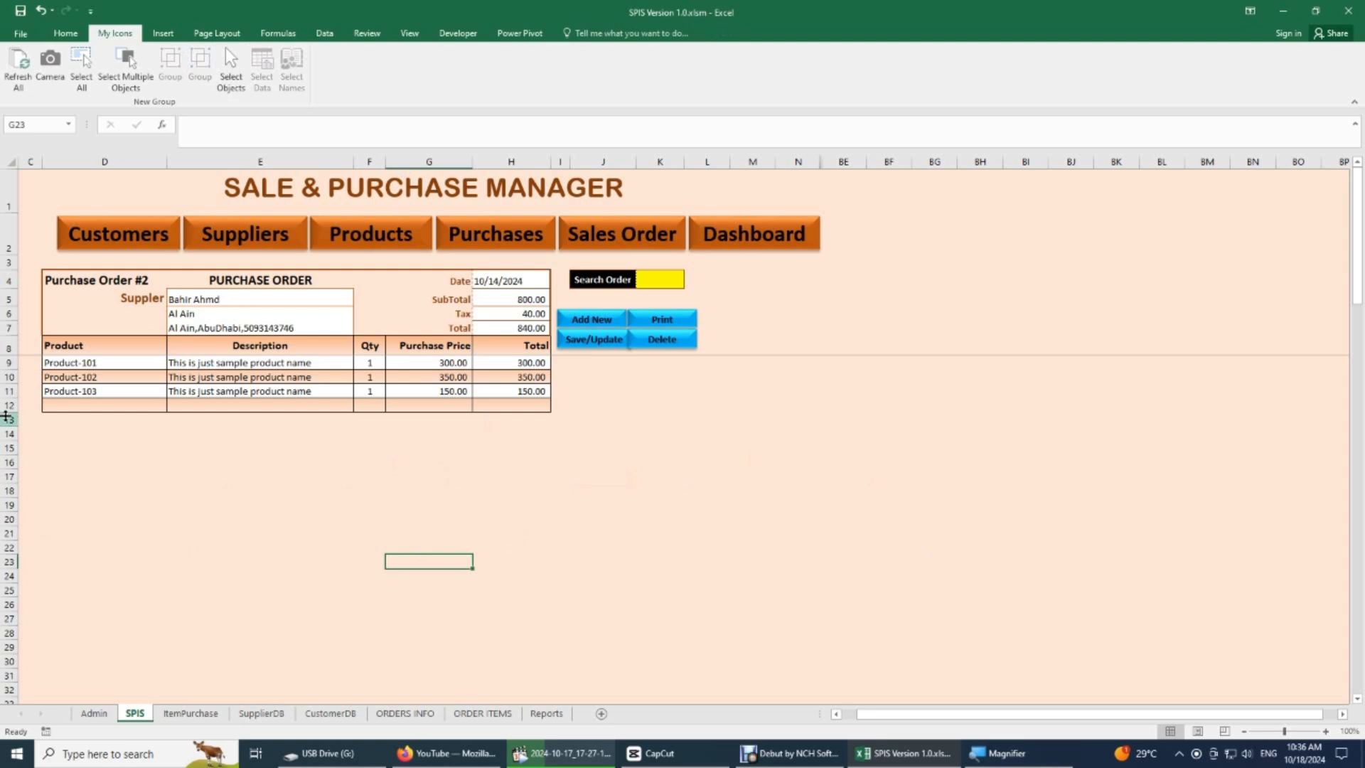
- Examine the Freeze Panes options from cell D8 and how the sheet scrolls beneath the frozen rows 1 to 8
left_click(58, 346)
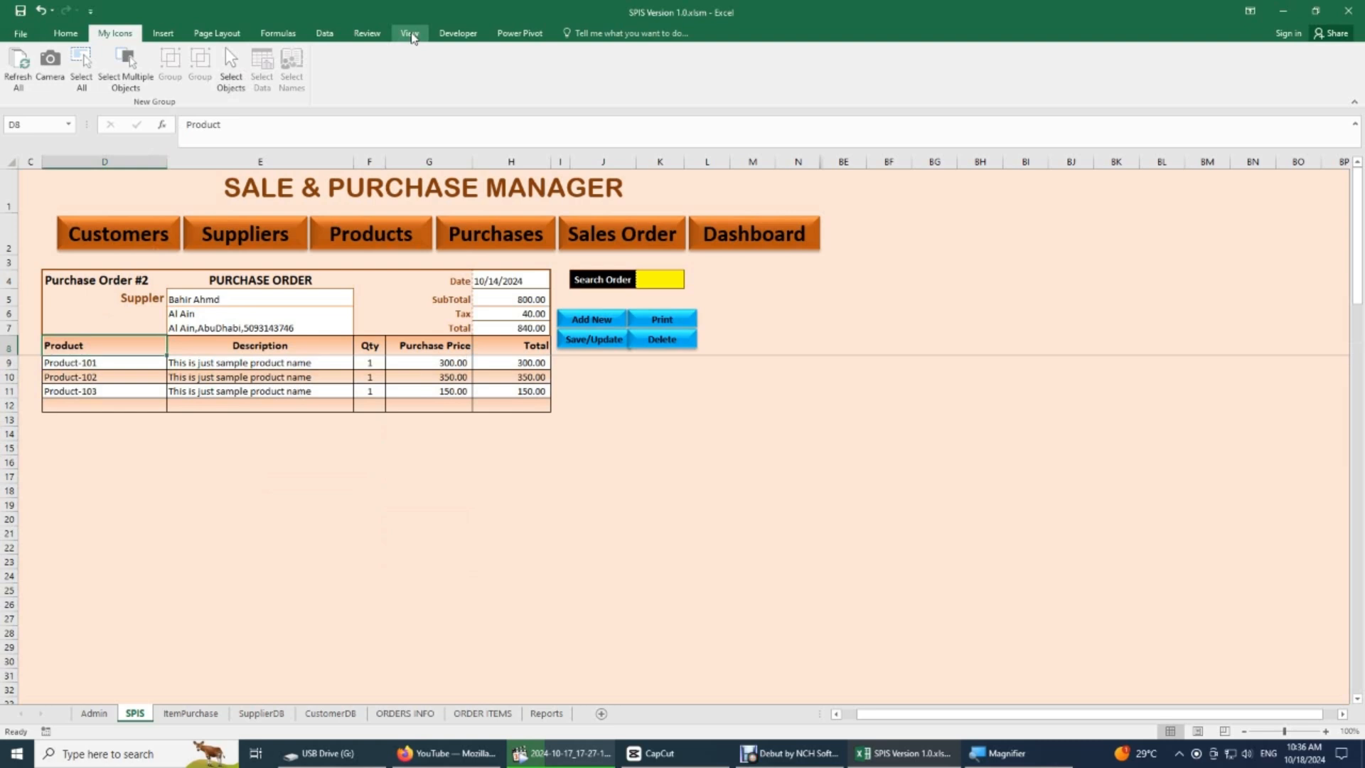
left_click(409, 34)
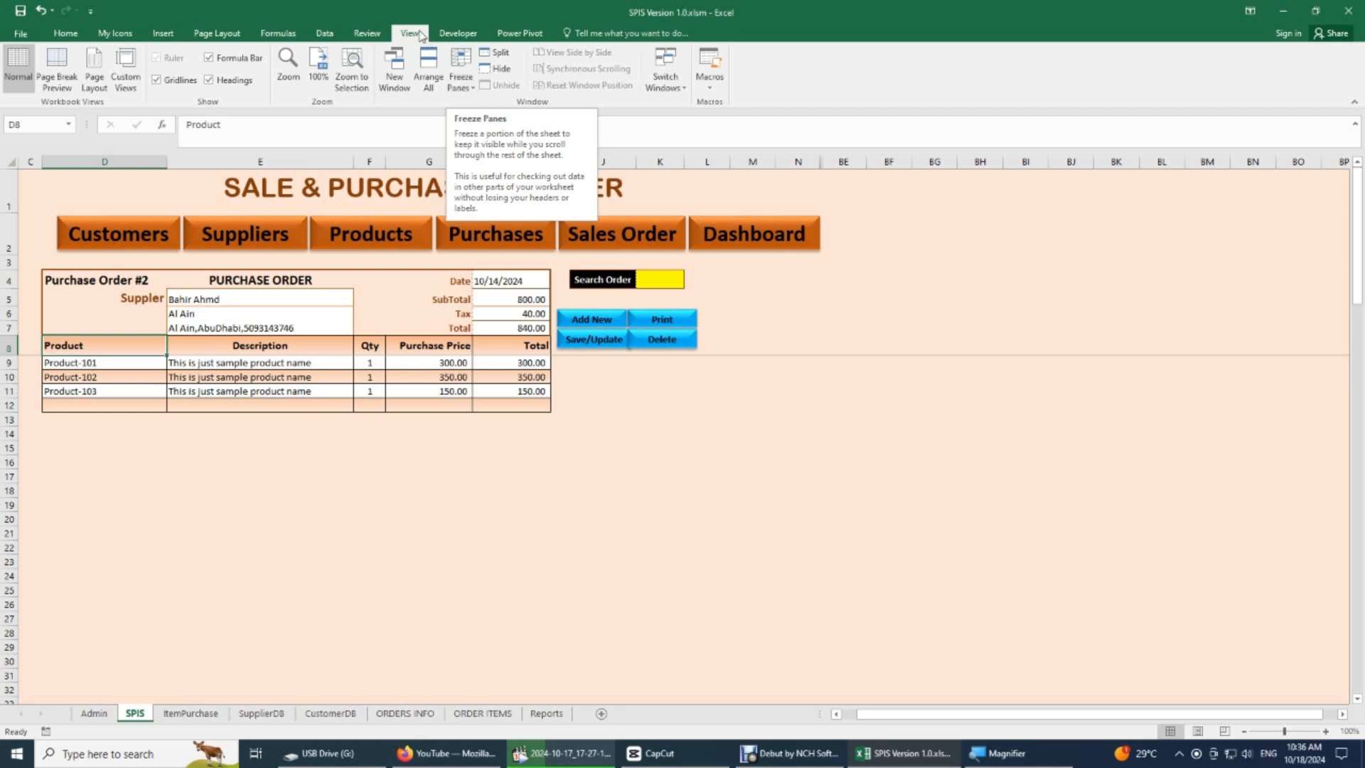
left_click(461, 71)
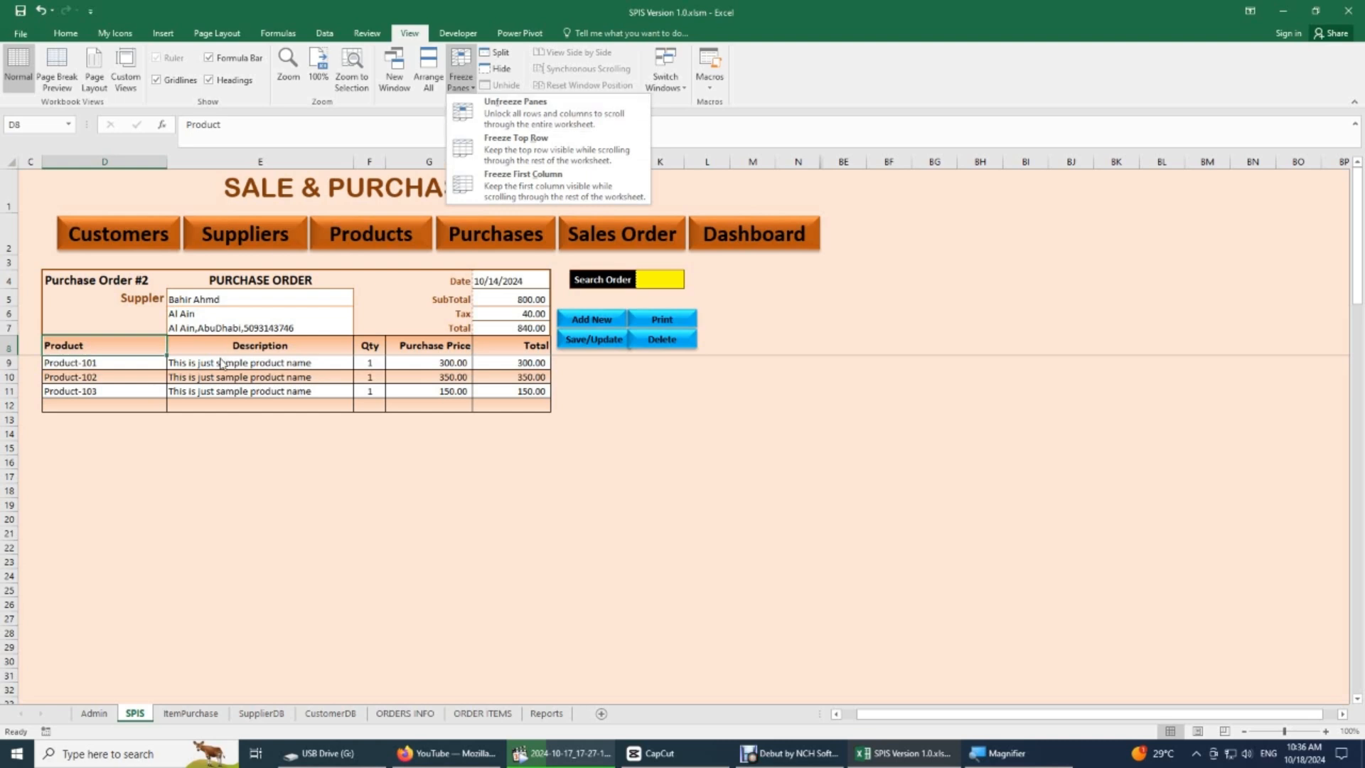
scroll(222, 355, "down", 6)
scroll(221, 355, "down", 4)
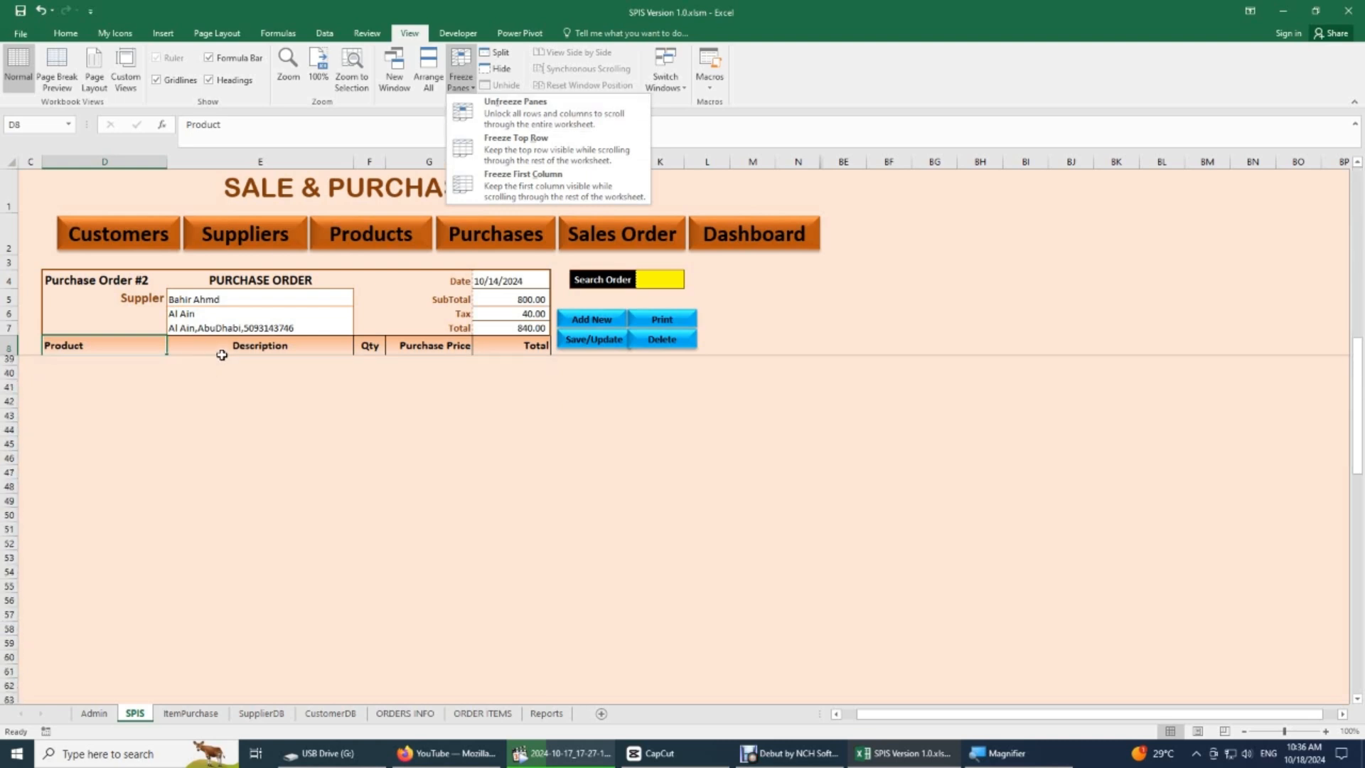
scroll(100, 354, "up", 10)
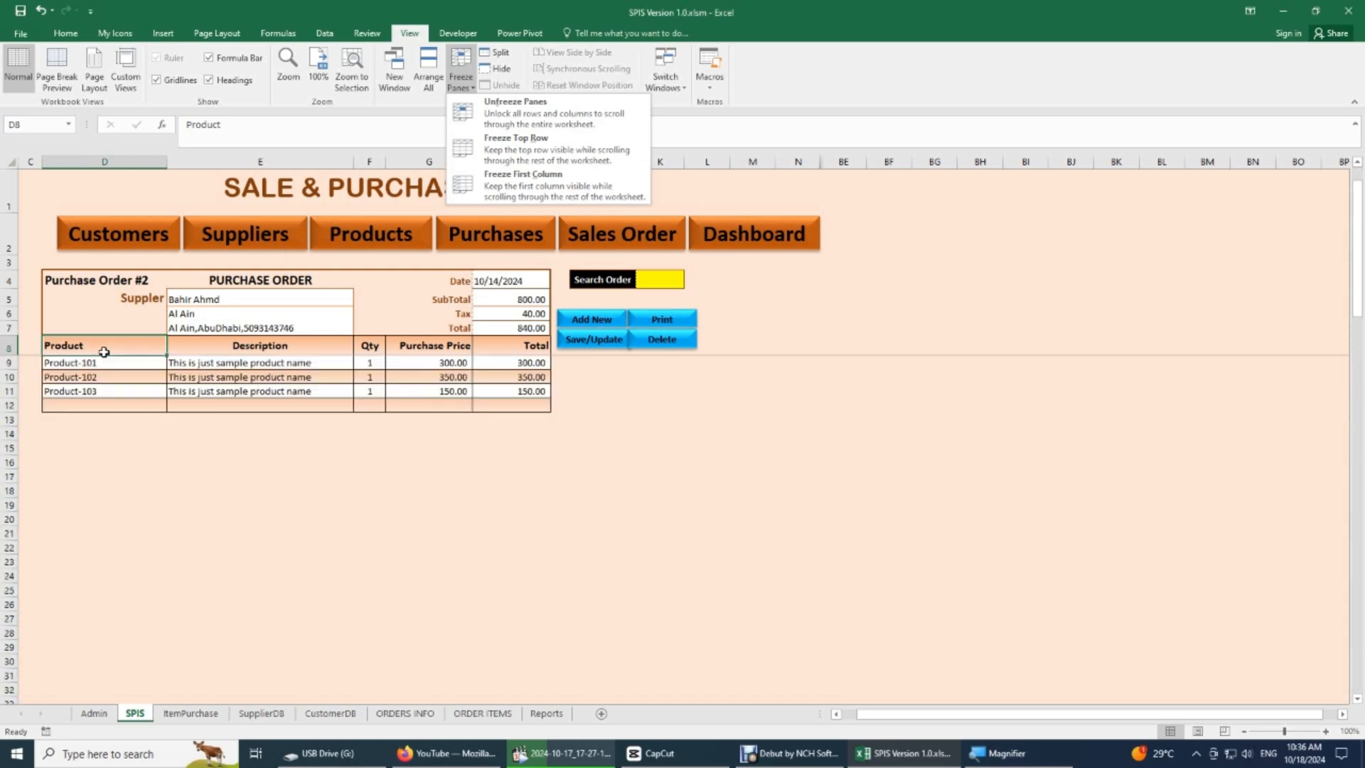
scroll(104, 352, "down", 4)
scroll(105, 352, "down", 2)
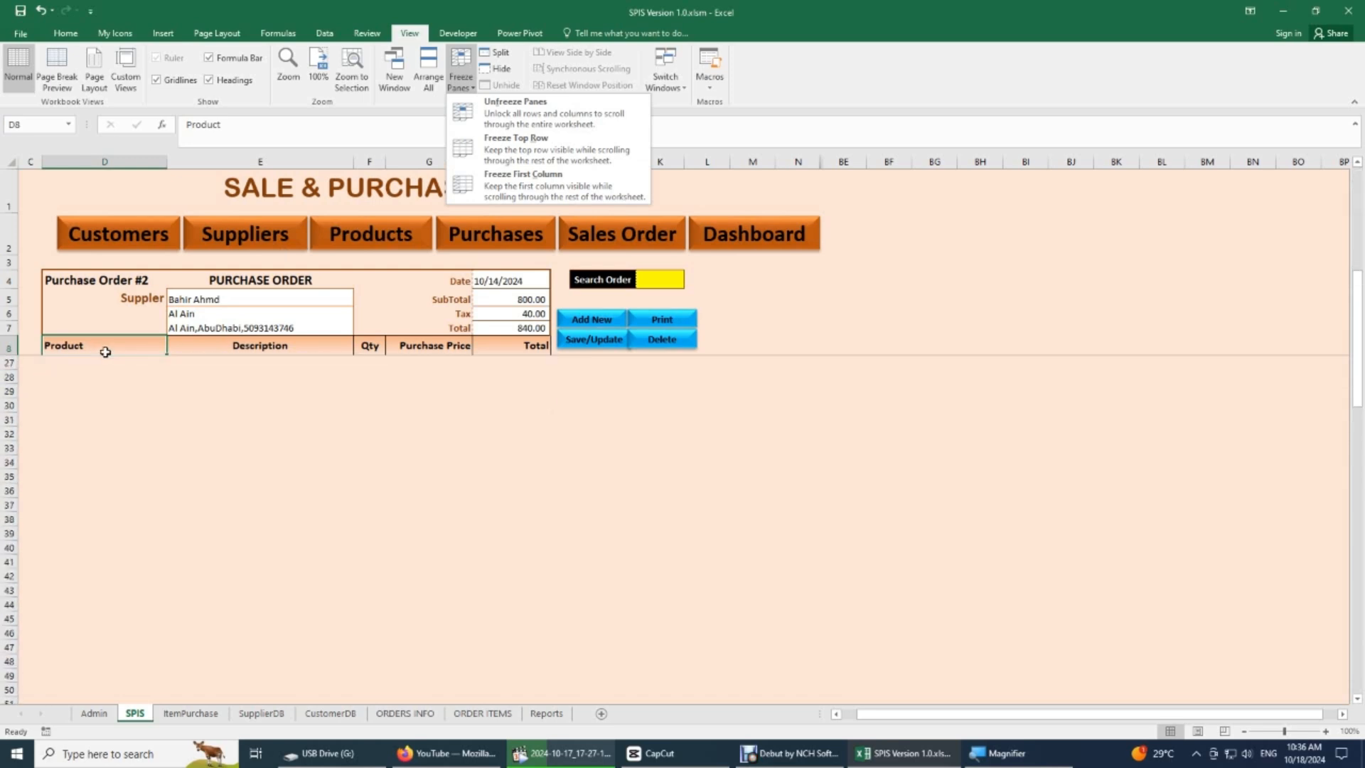
scroll(106, 352, "up", 6)
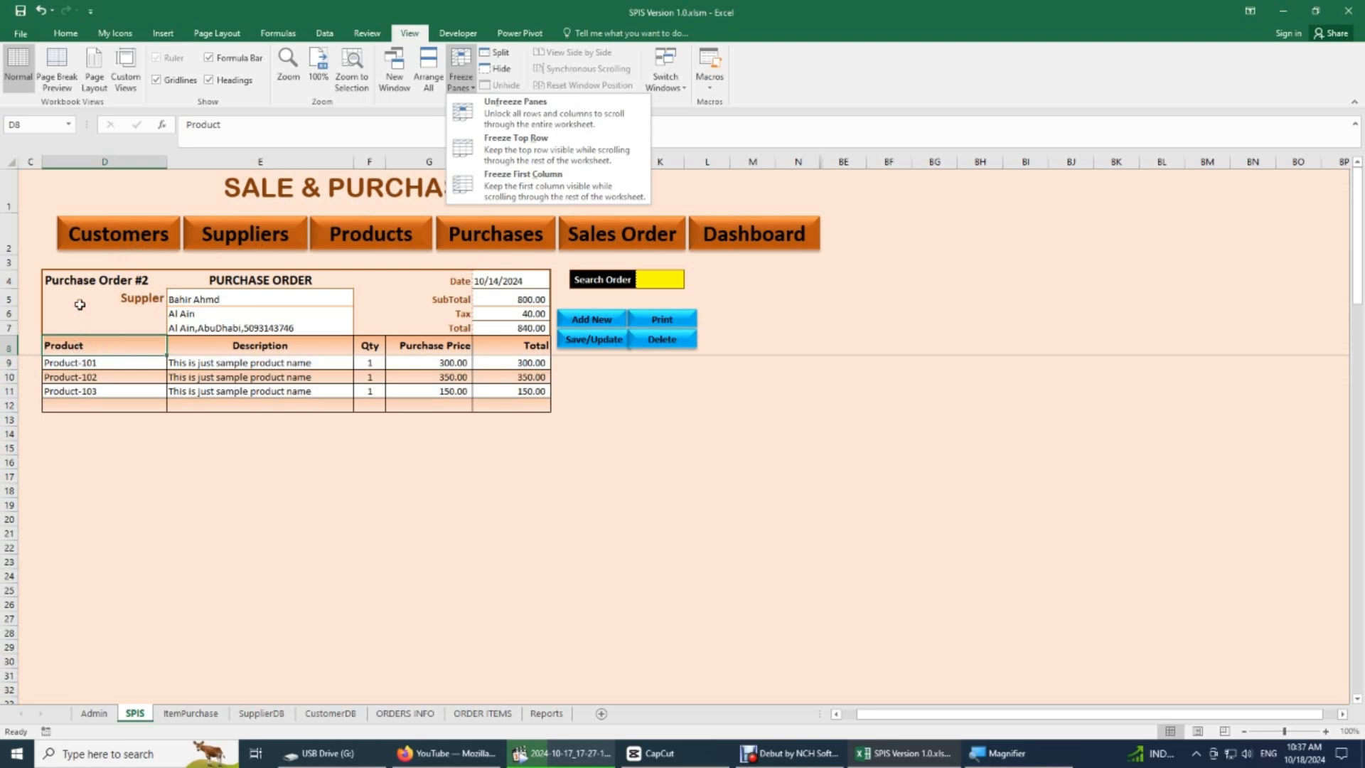
scroll(72, 291, "down", 1)
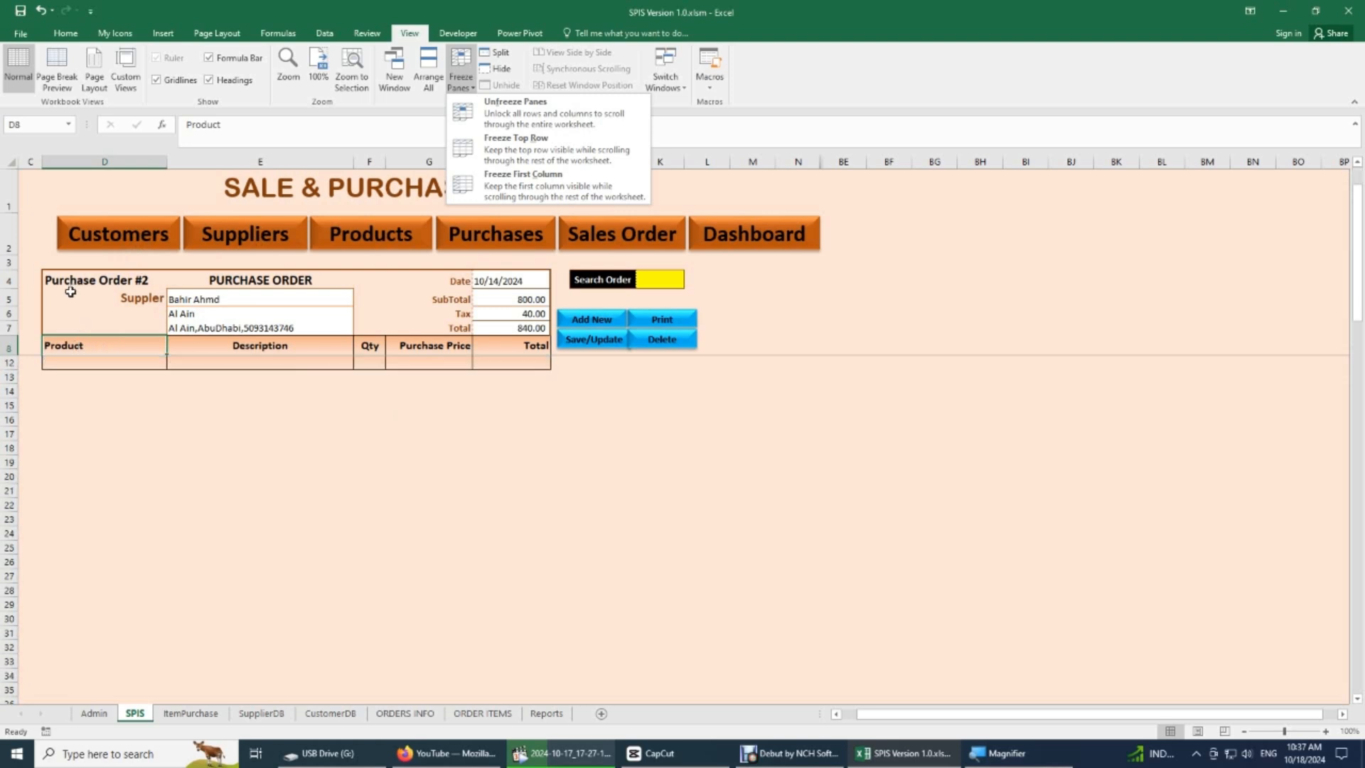
scroll(70, 292, "down", 1)
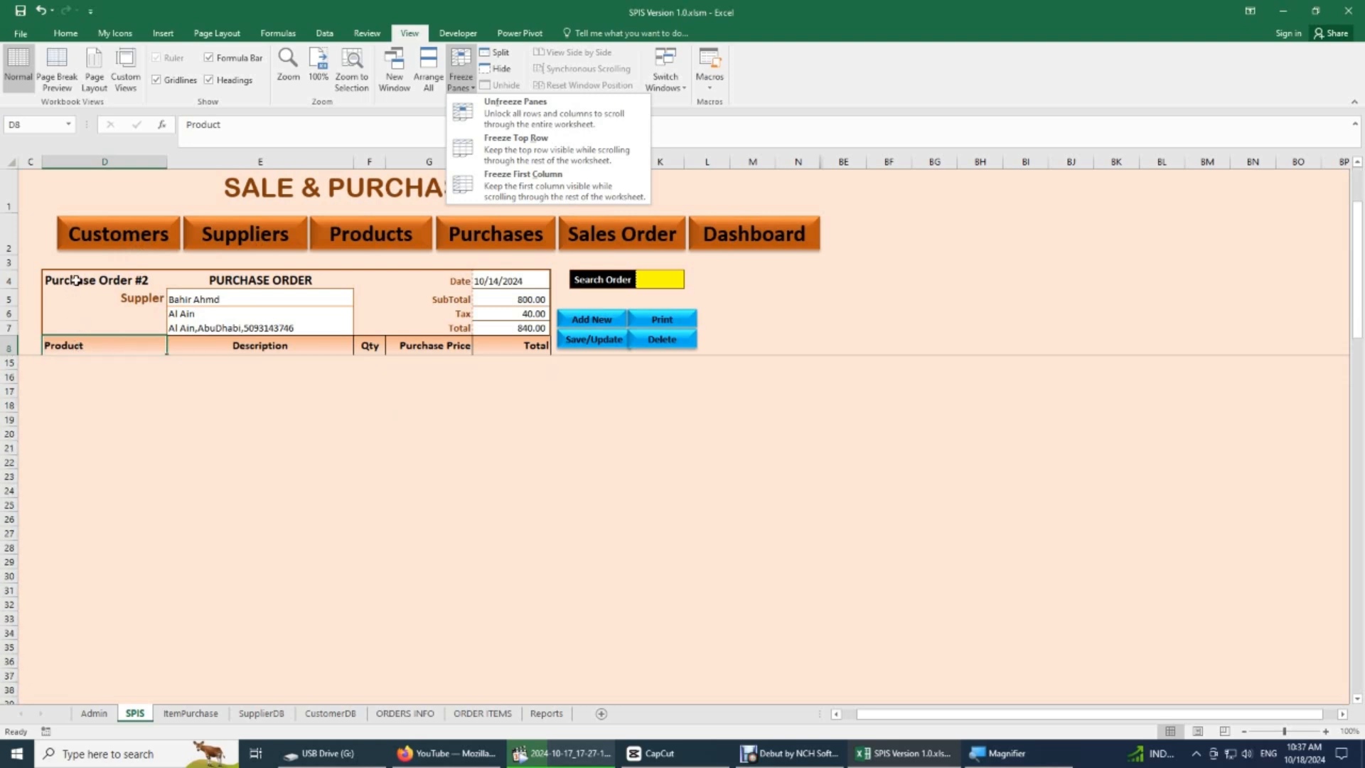
- Select the order form's header range D4:H8 and look over the available border options without applying one
left_click(33, 187)
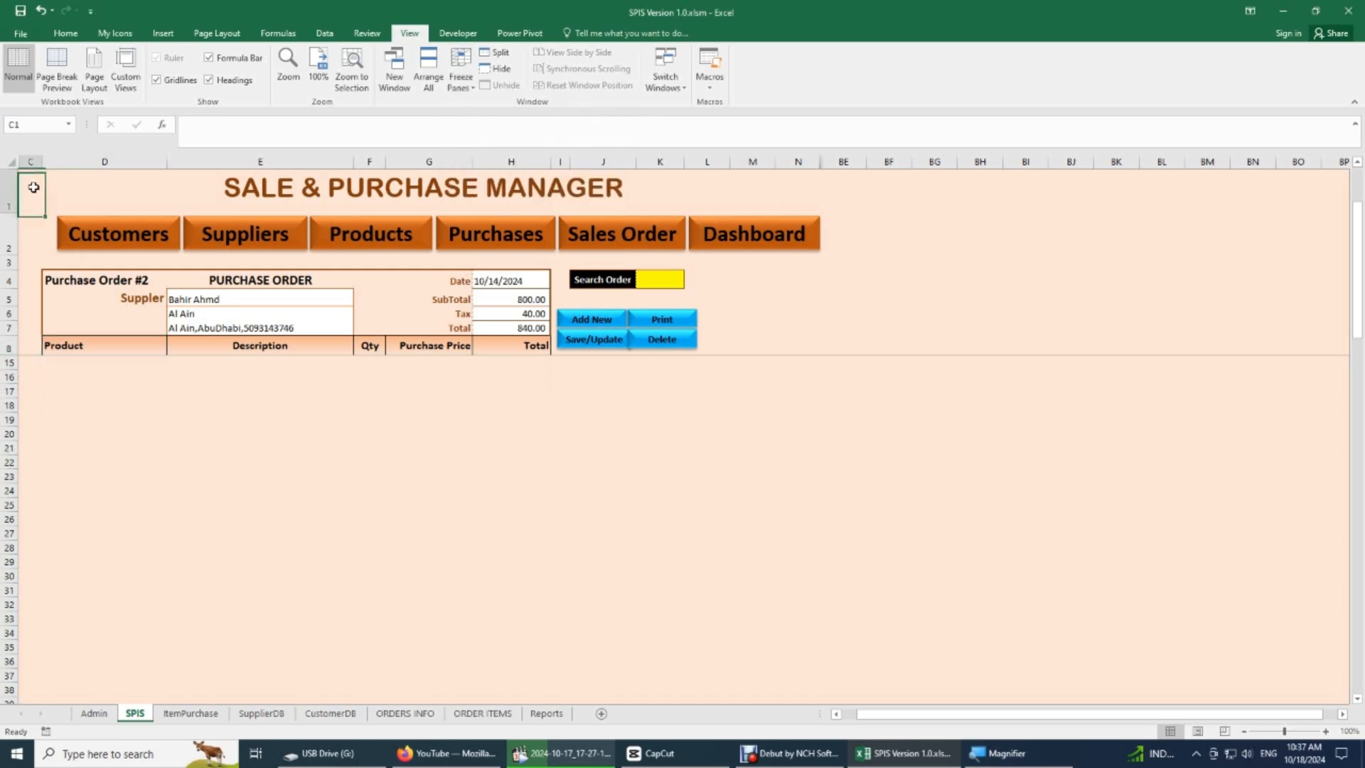
left_click_drag(31, 189, 24, 342)
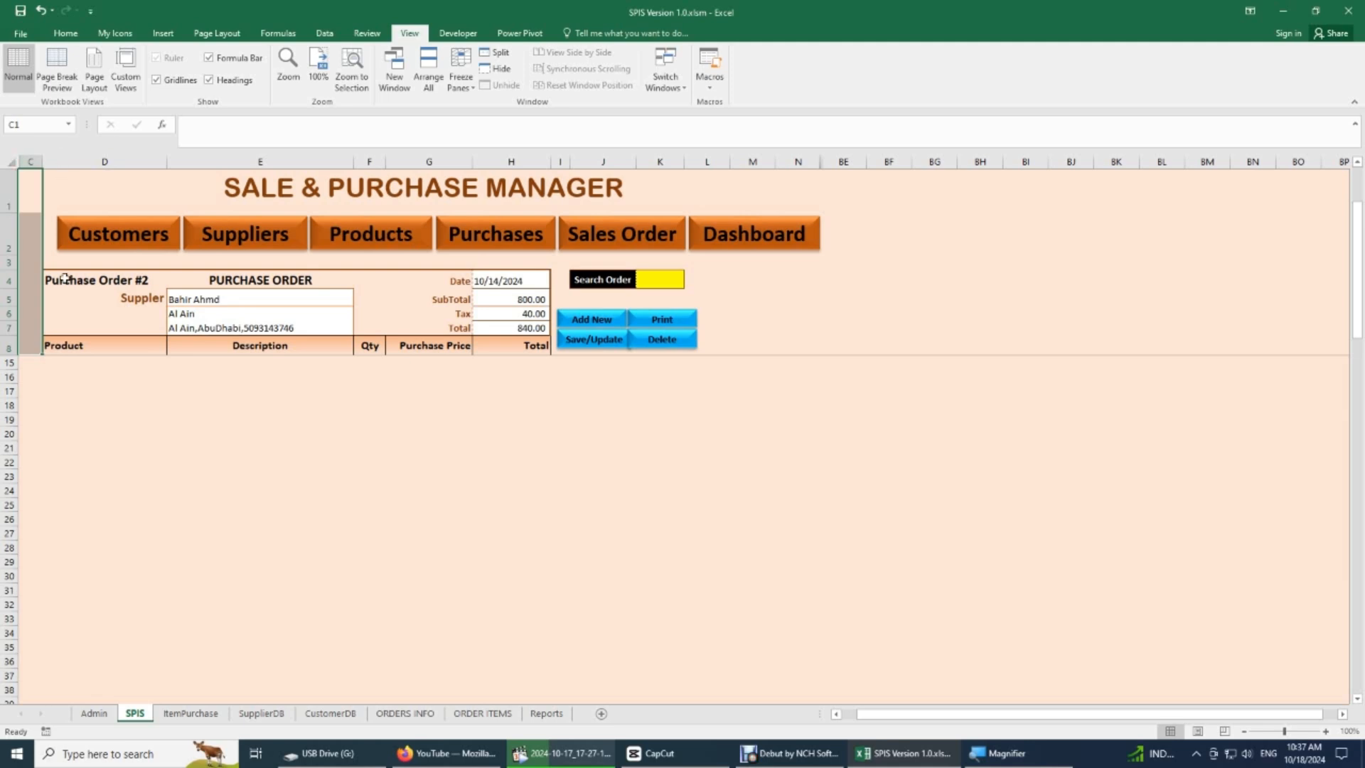
left_click_drag(75, 283, 509, 349)
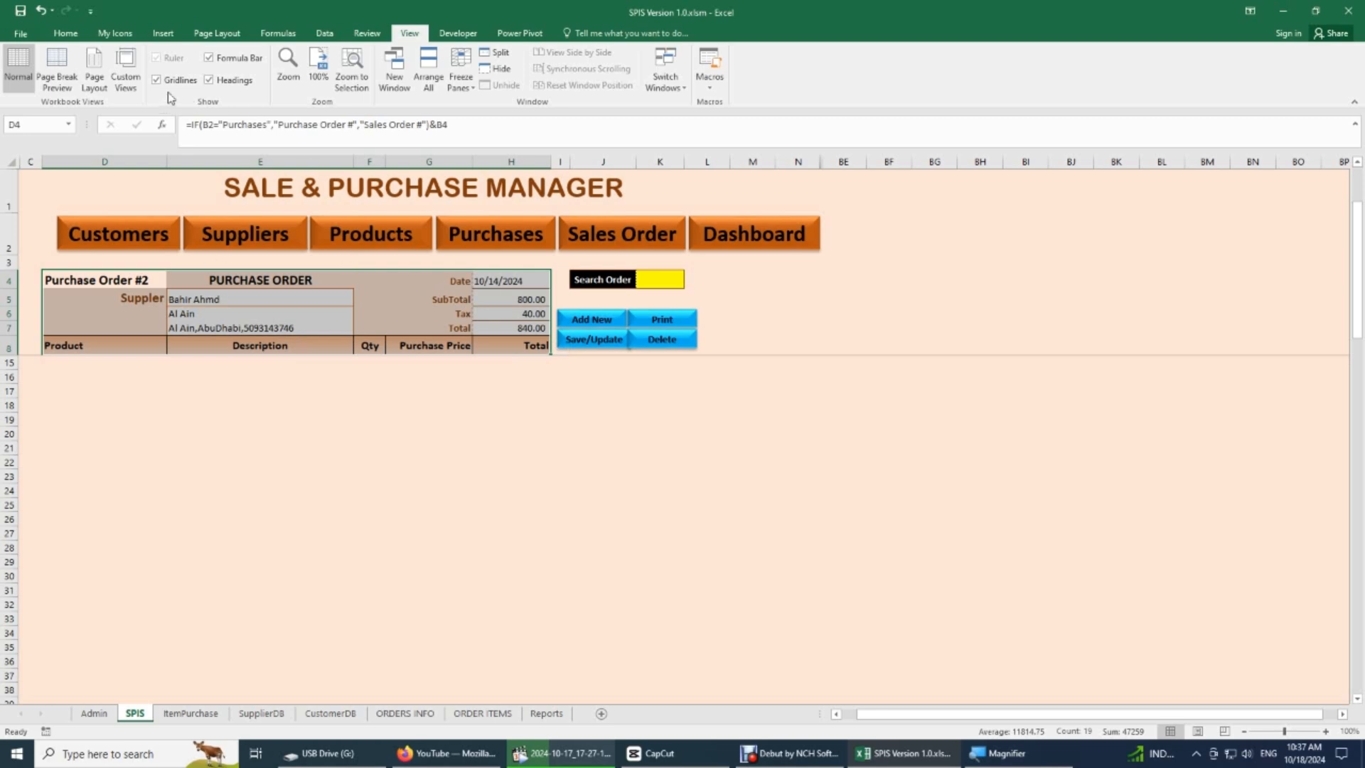
left_click(67, 33)
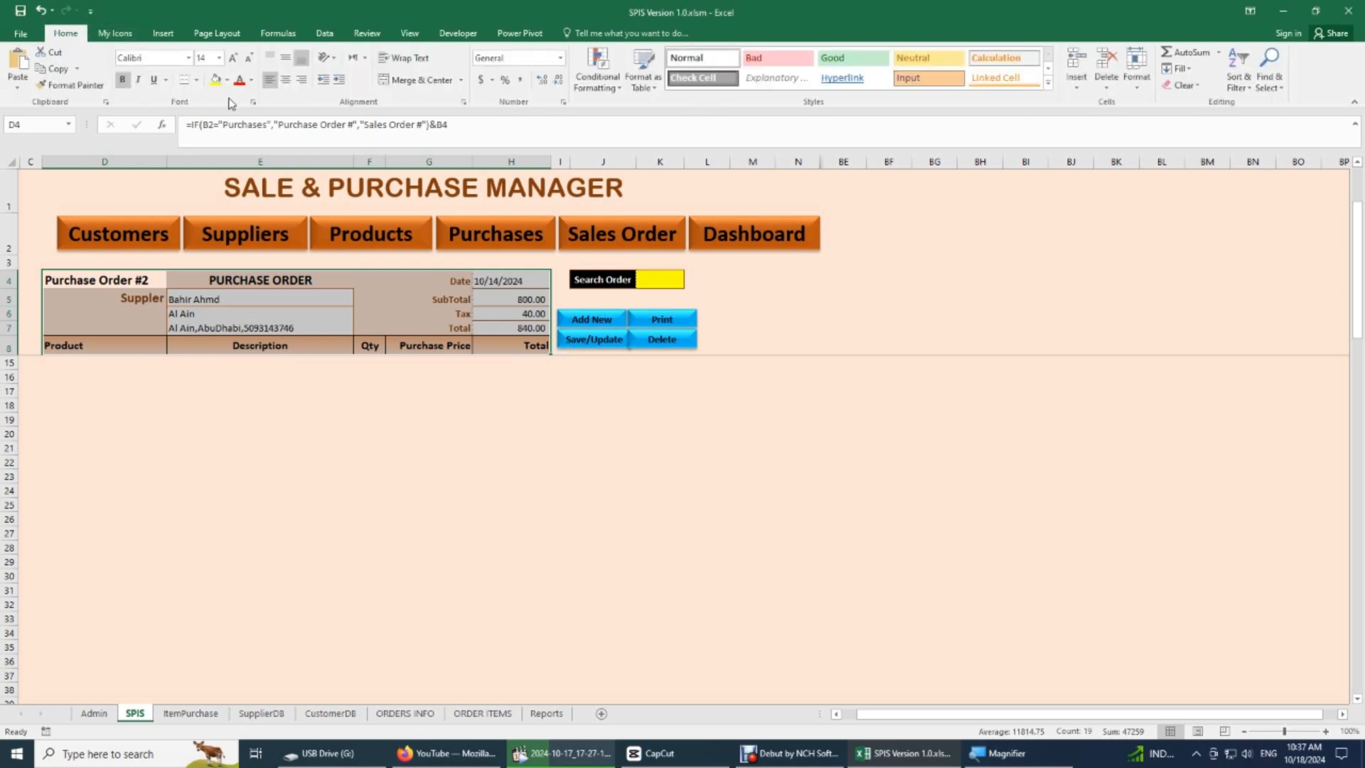
left_click(197, 80)
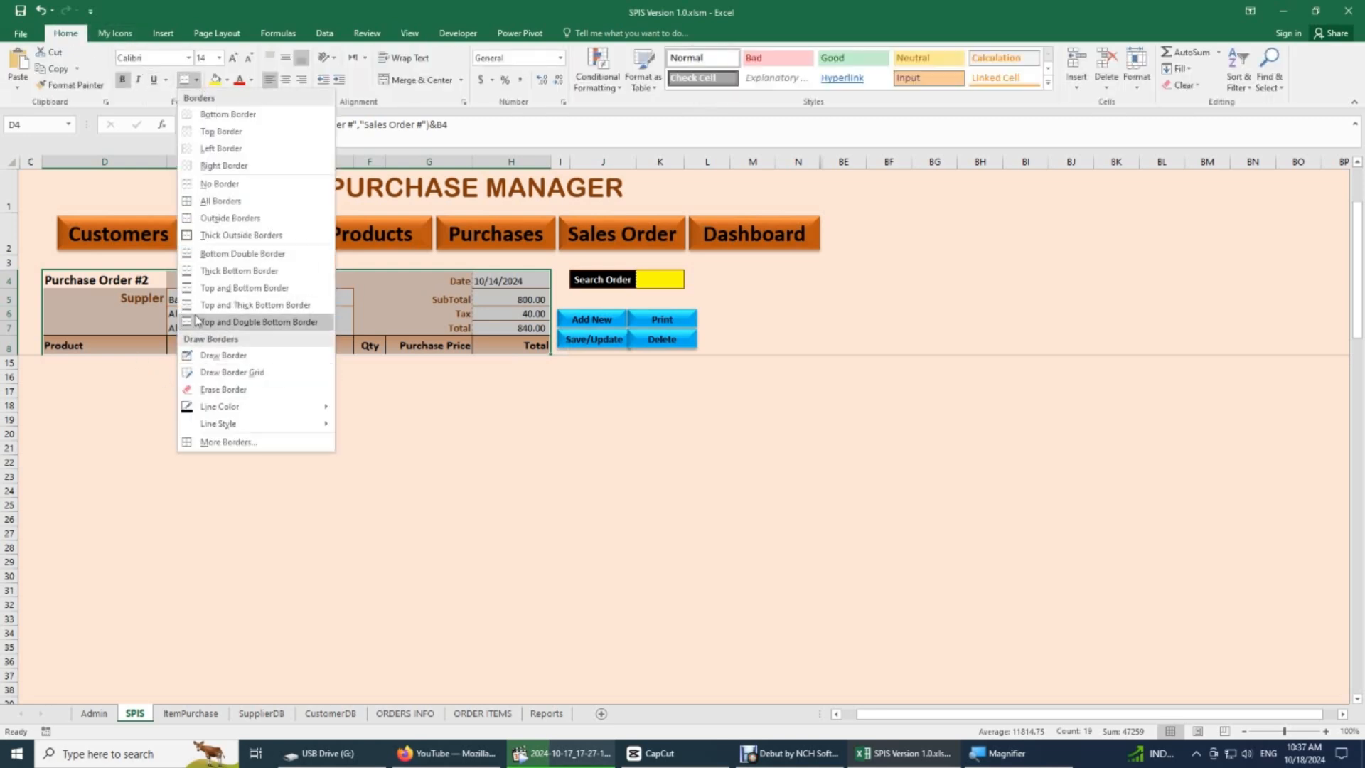
left_click(361, 484)
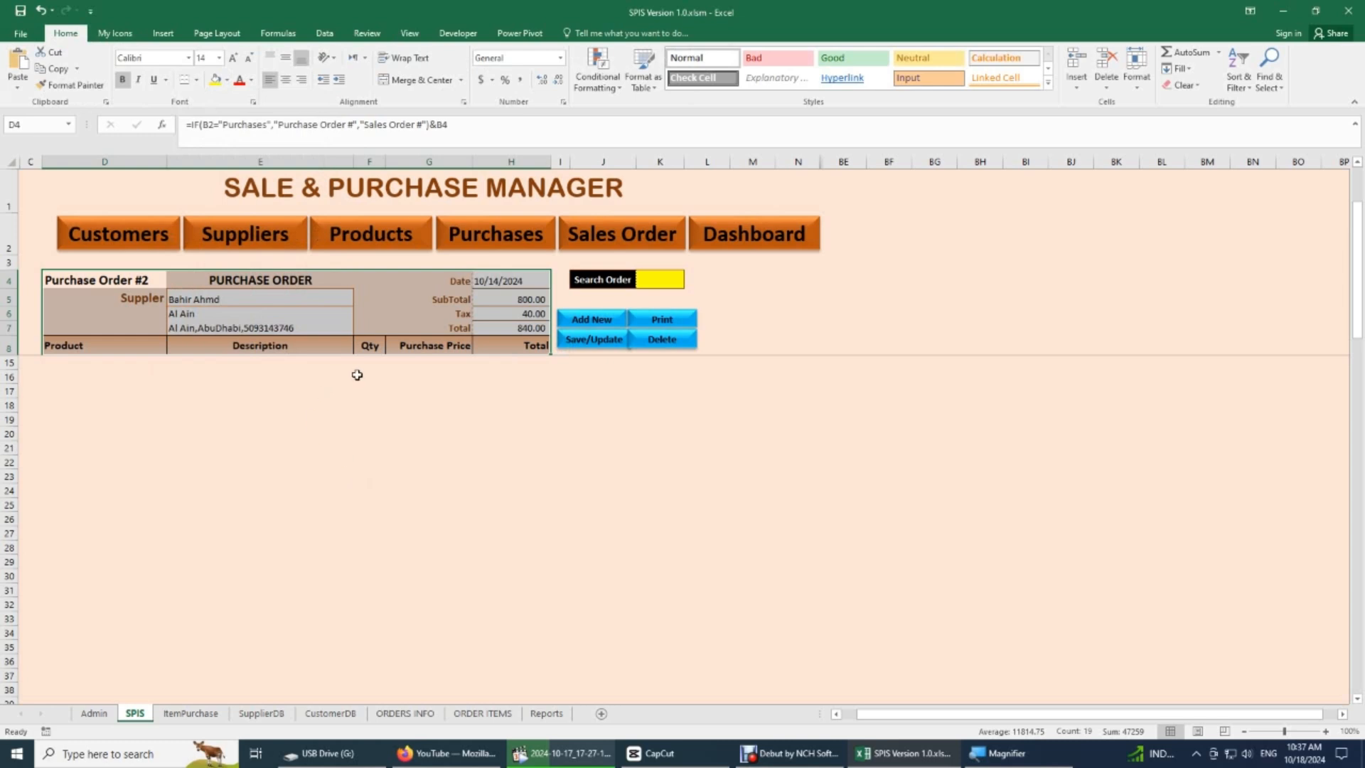
- Examine the order form's Date and supplier labels, the values in H4:H7, and the row 8 headings from Product to Total
left_click(388, 282)
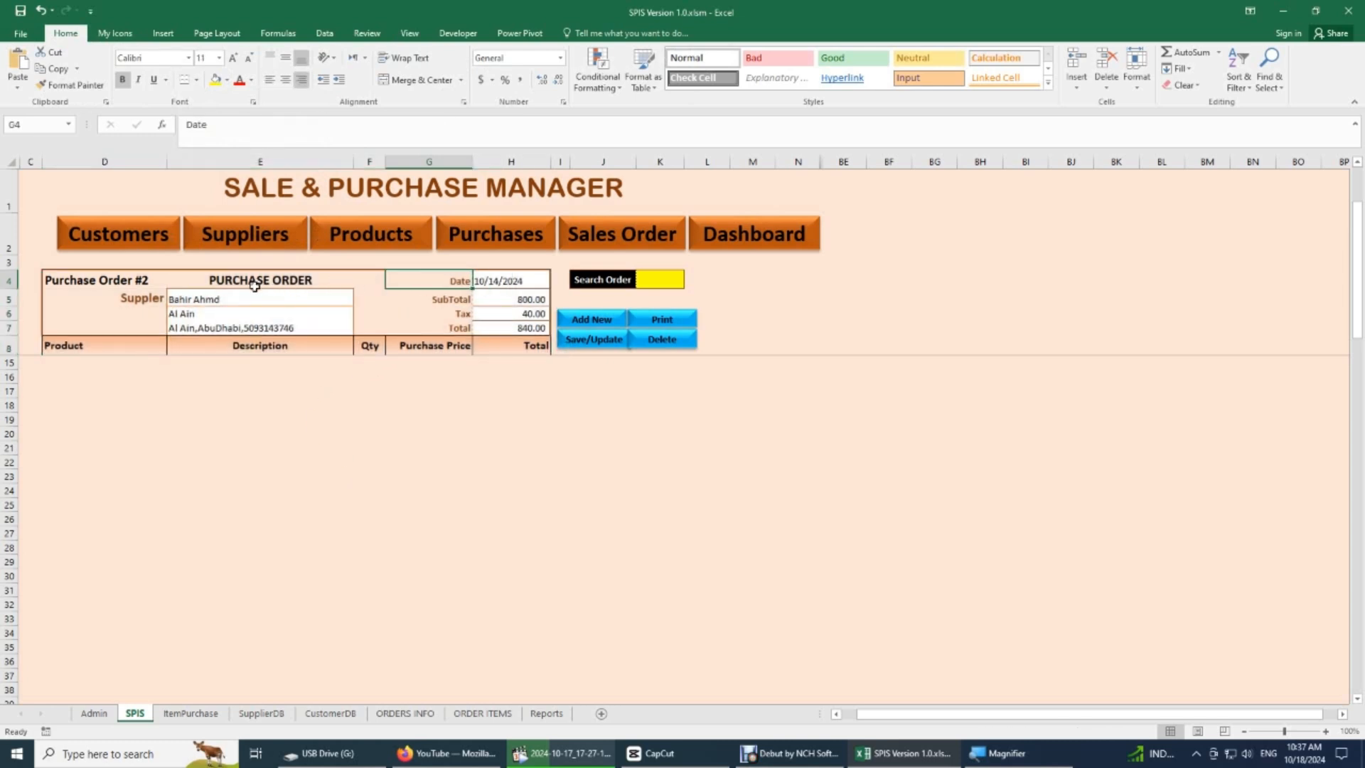
left_click(143, 300)
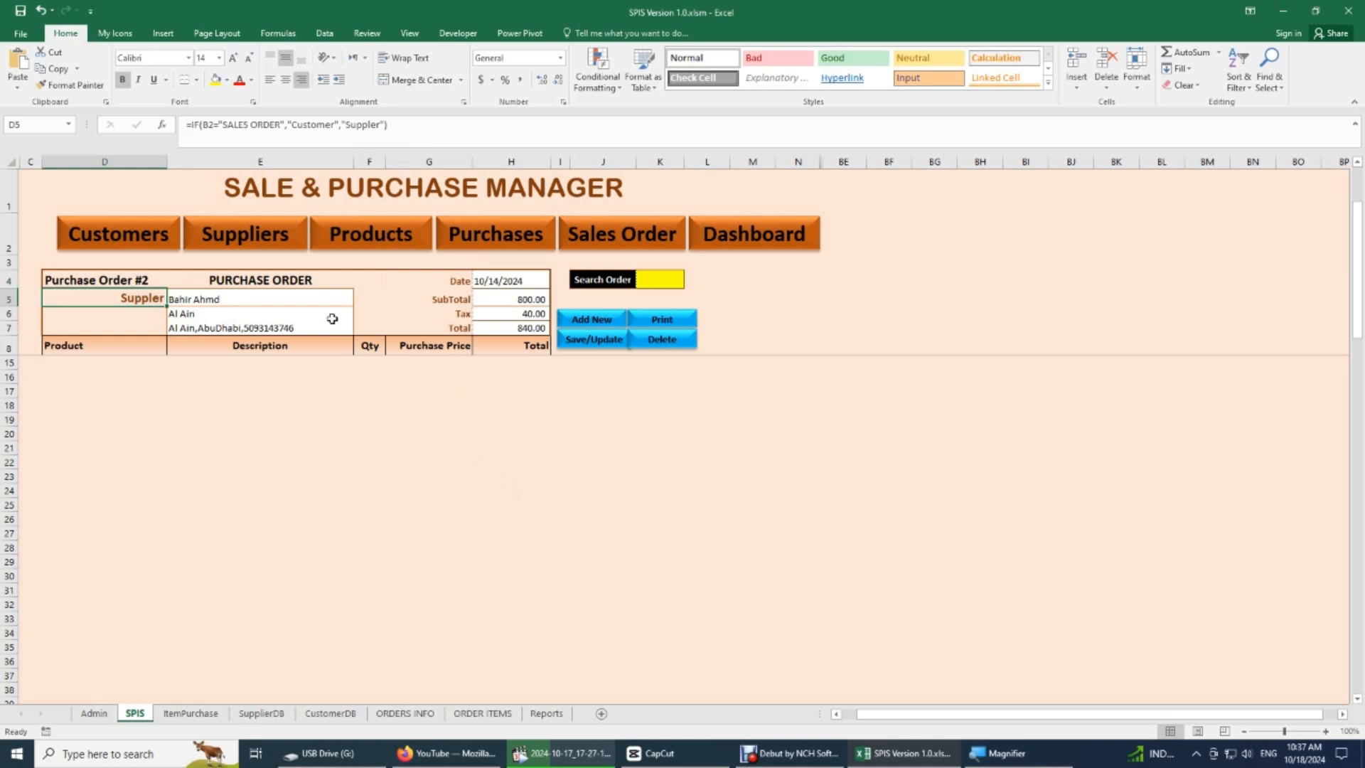
left_click_drag(514, 284, 509, 325)
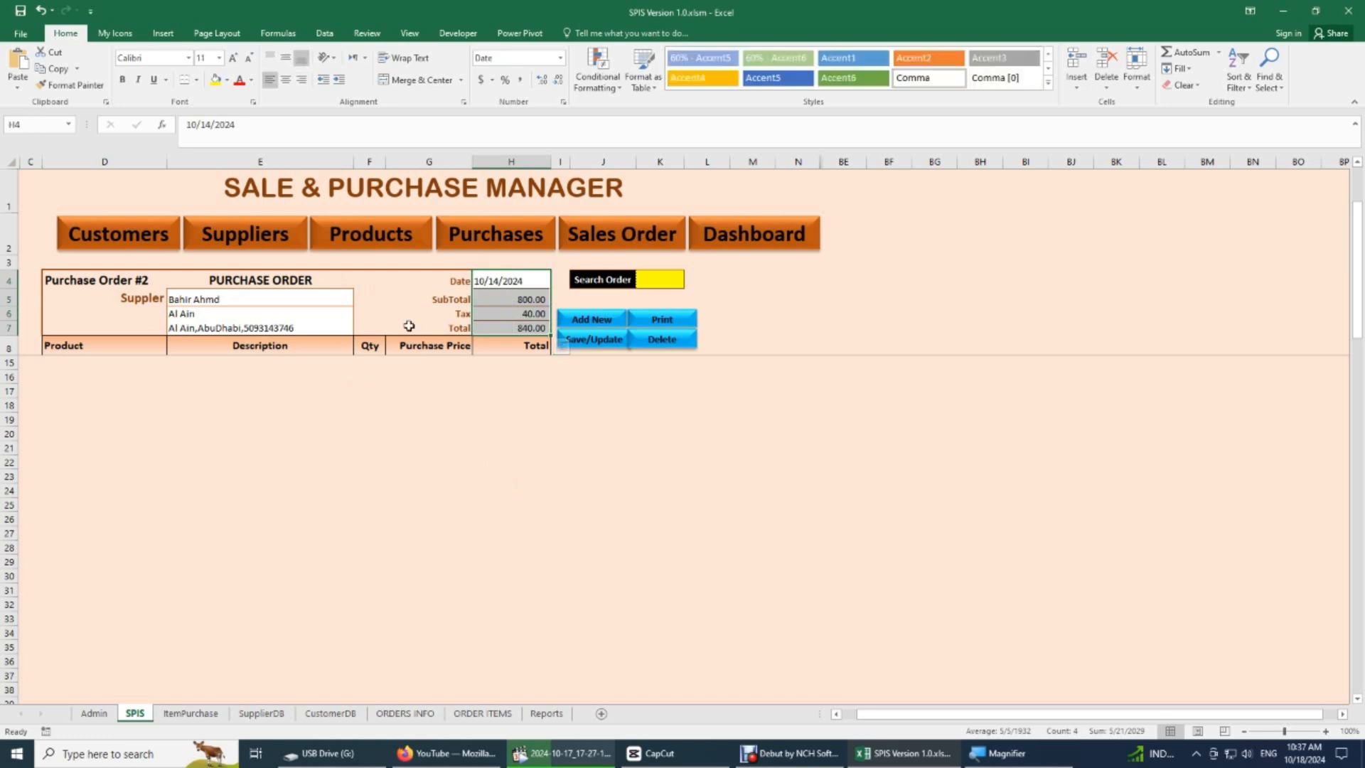
left_click(101, 345)
left_click(267, 347)
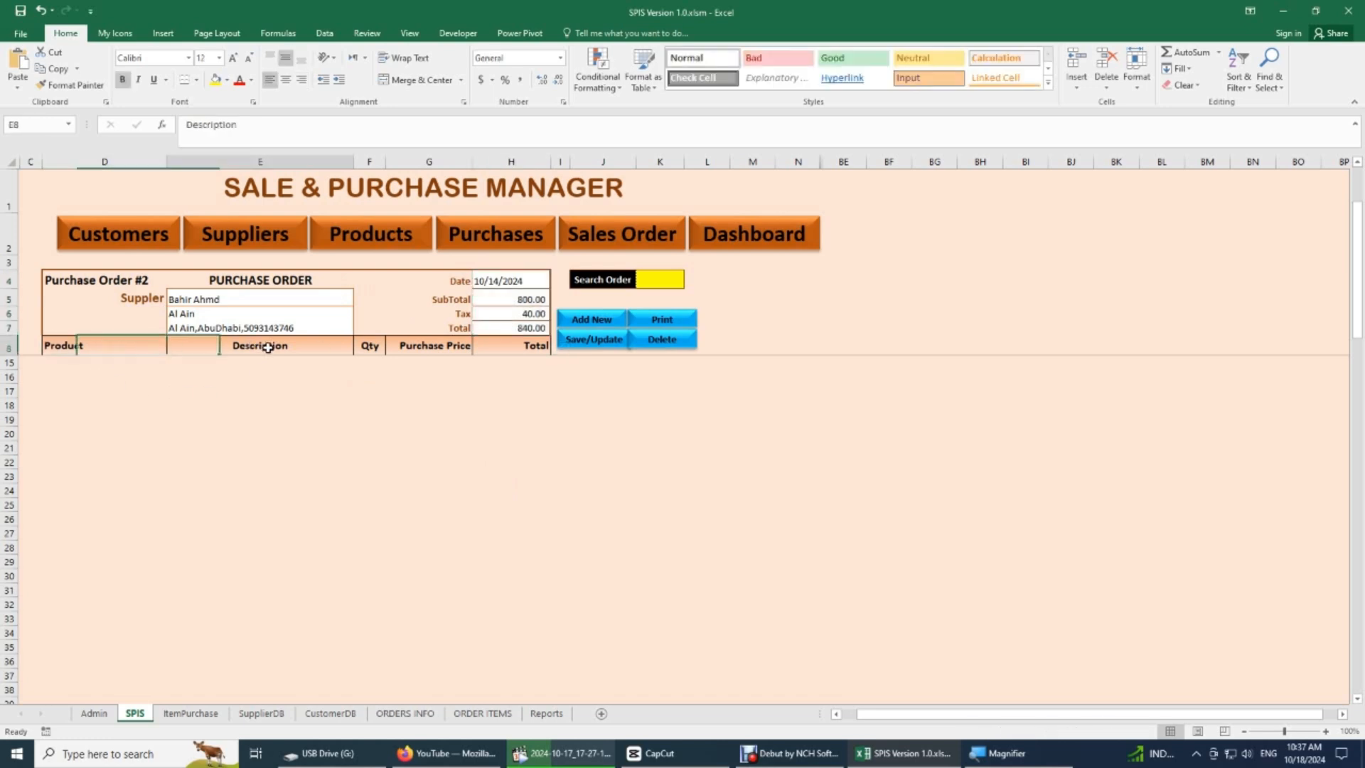
left_click(367, 348)
left_click(439, 347)
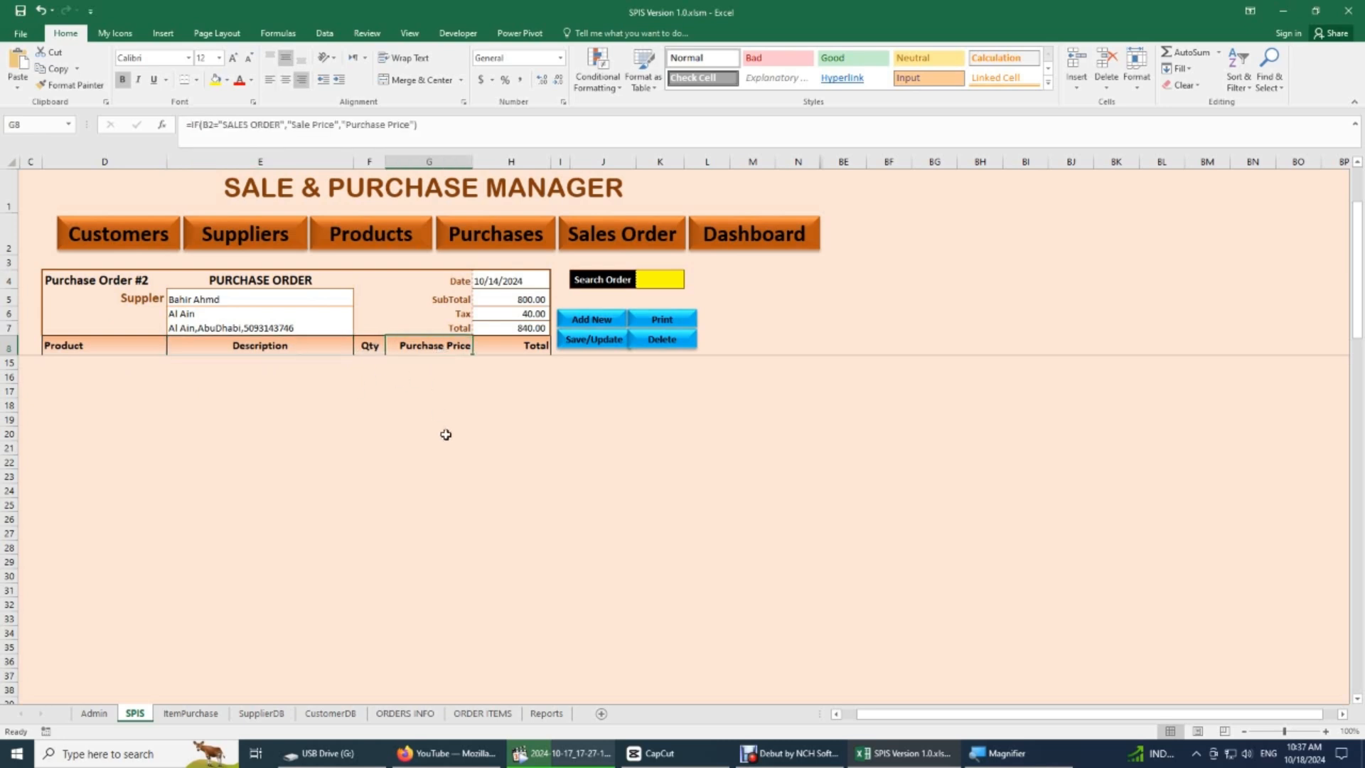
left_click(528, 352)
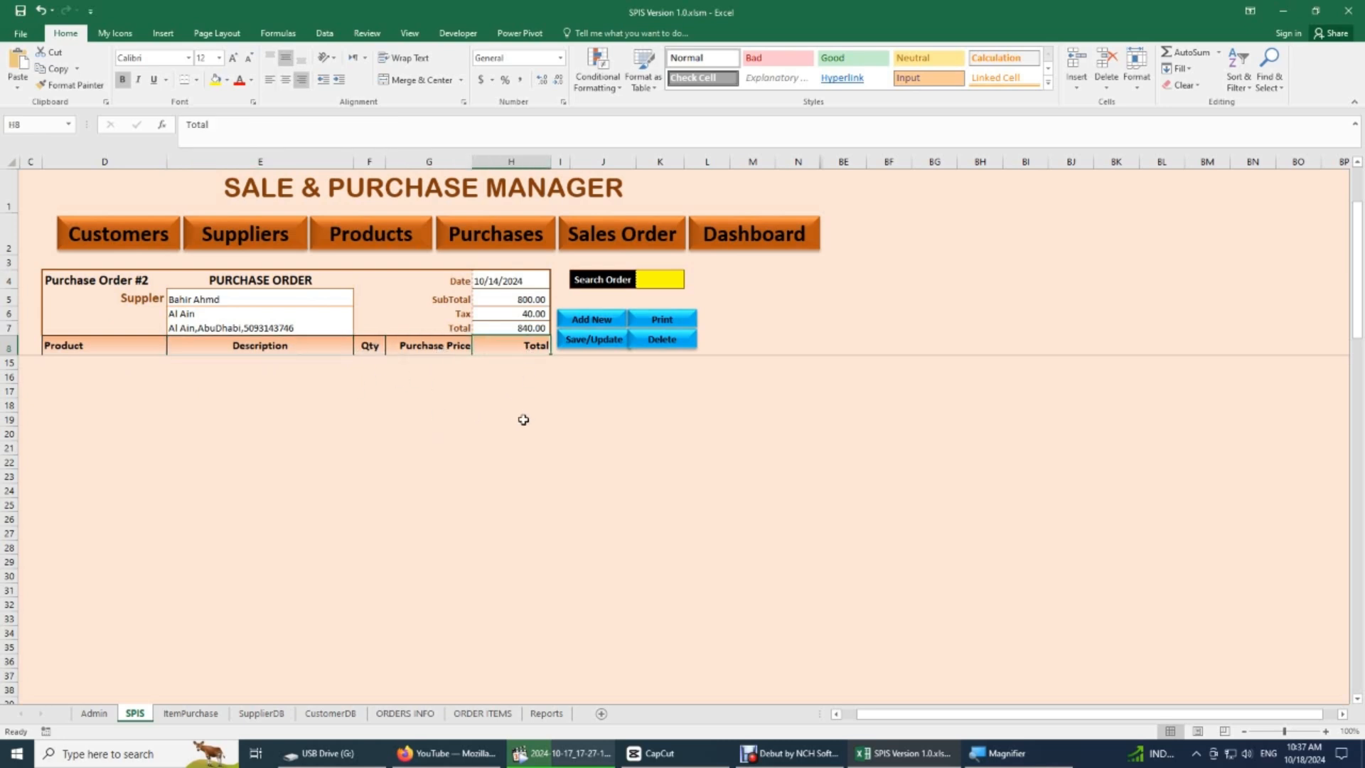
left_click(419, 347)
left_click(492, 346)
- Correct the misspelled word in cell D5's IF formula to "Supplier"
left_click(151, 299)
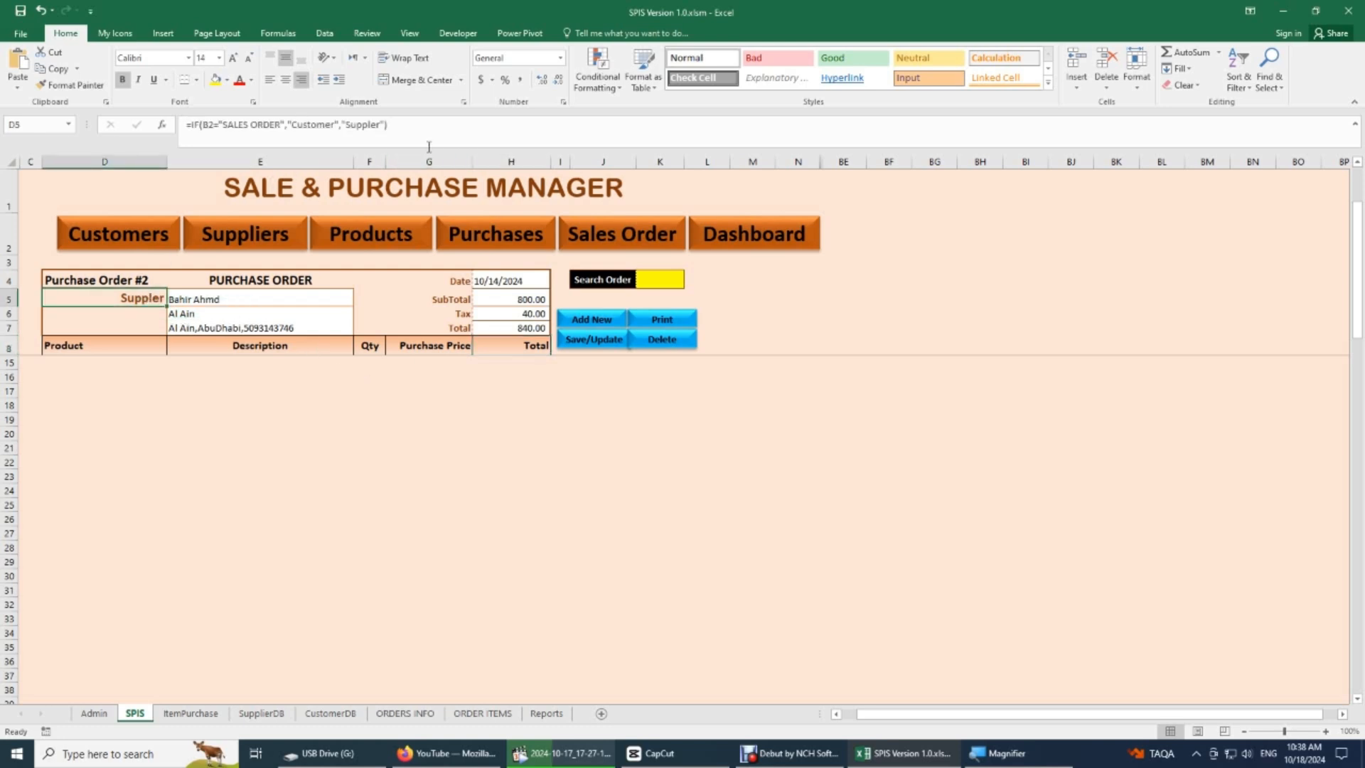
left_click(372, 126)
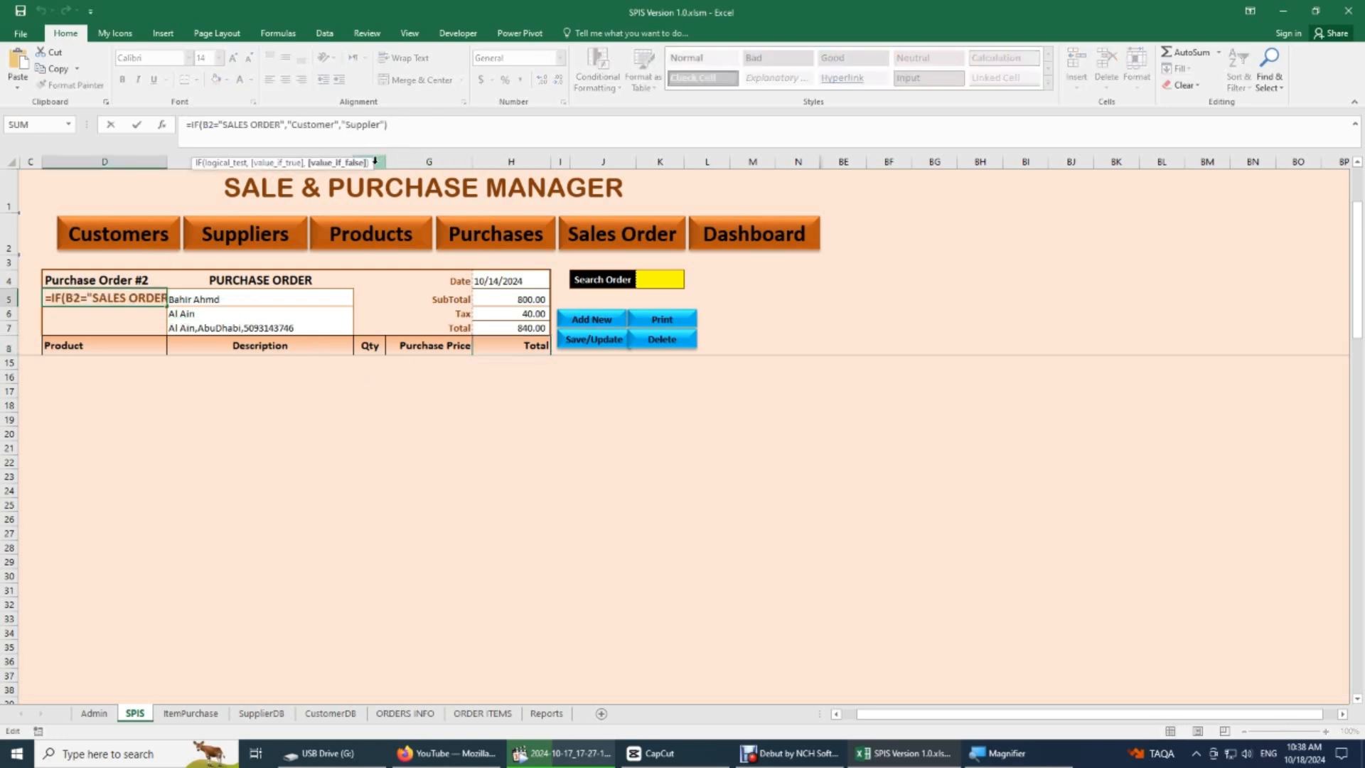
type("i")
key("Return")
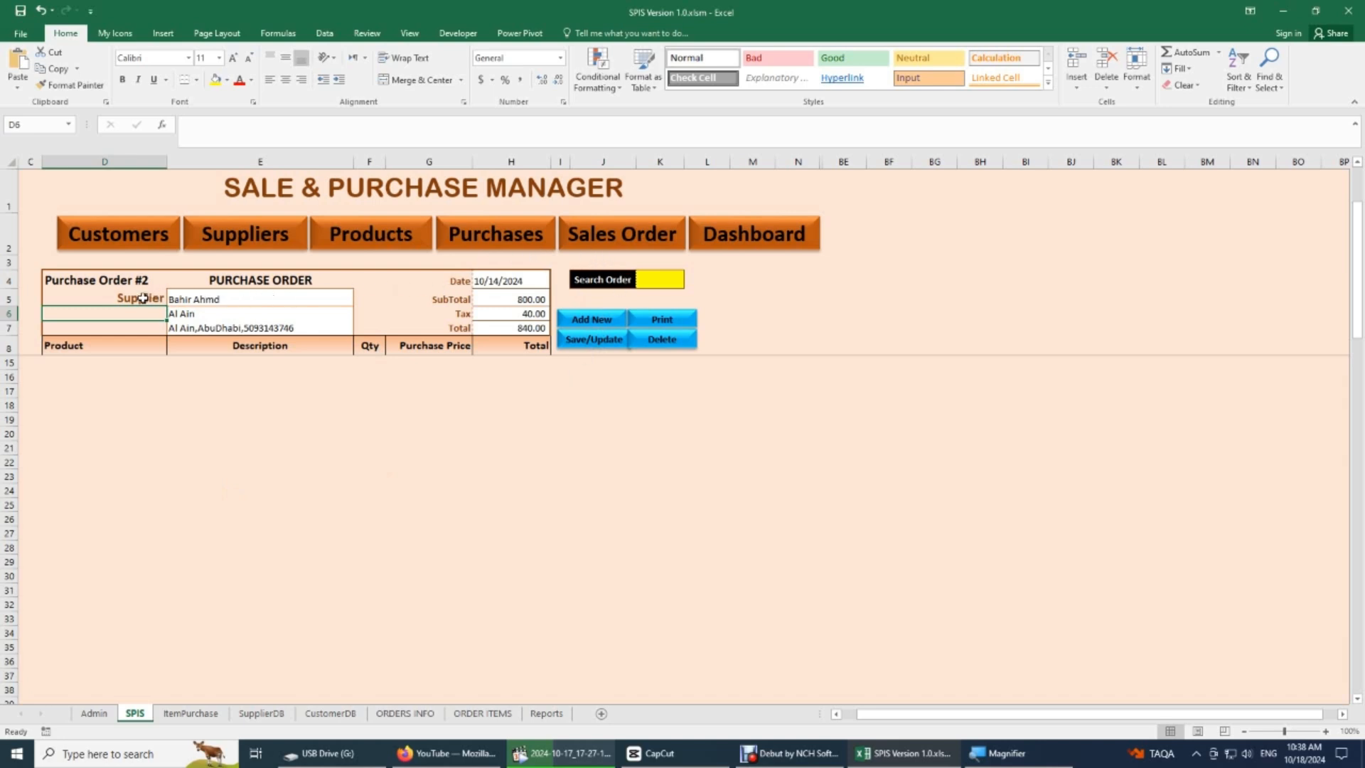
- Review the Search Order label in J4 and its yellow entry cell K4, and start a new purchase order
left_click(642, 279)
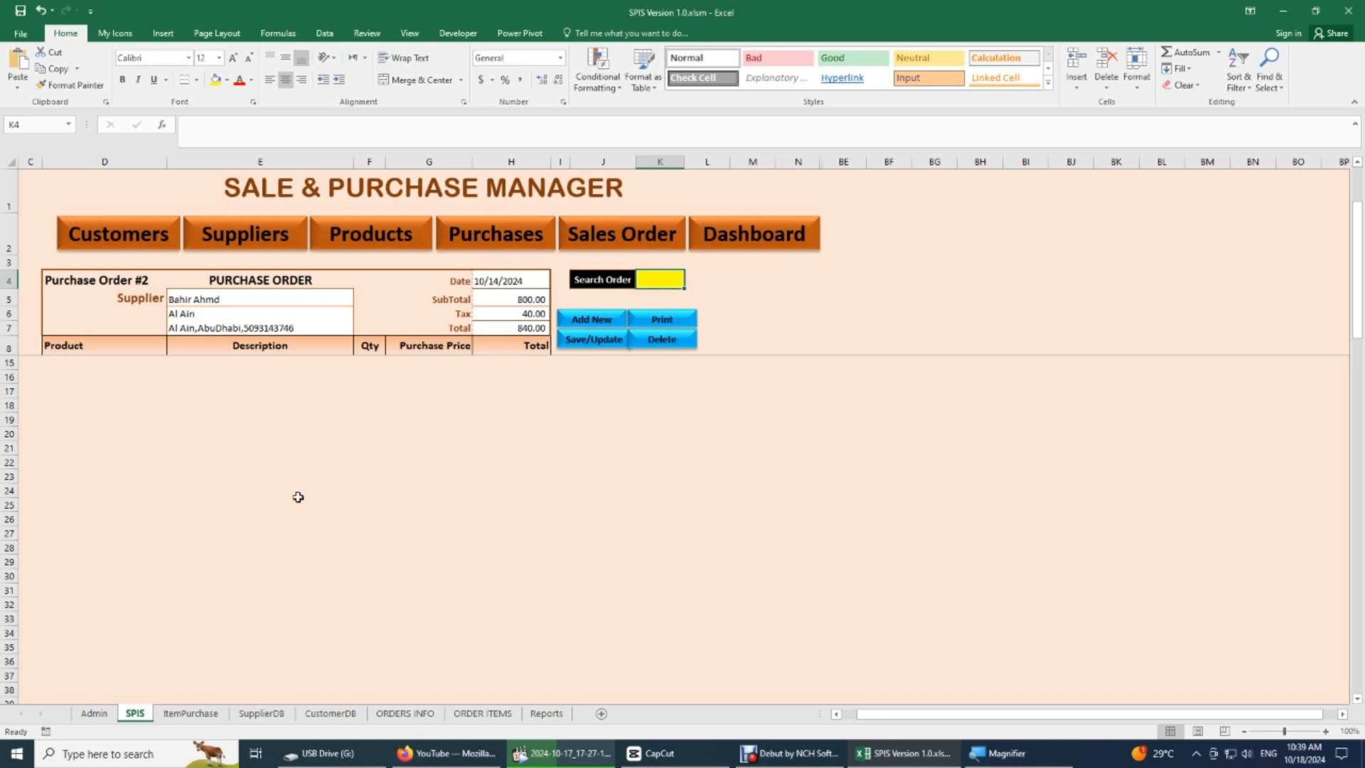
left_click(623, 279)
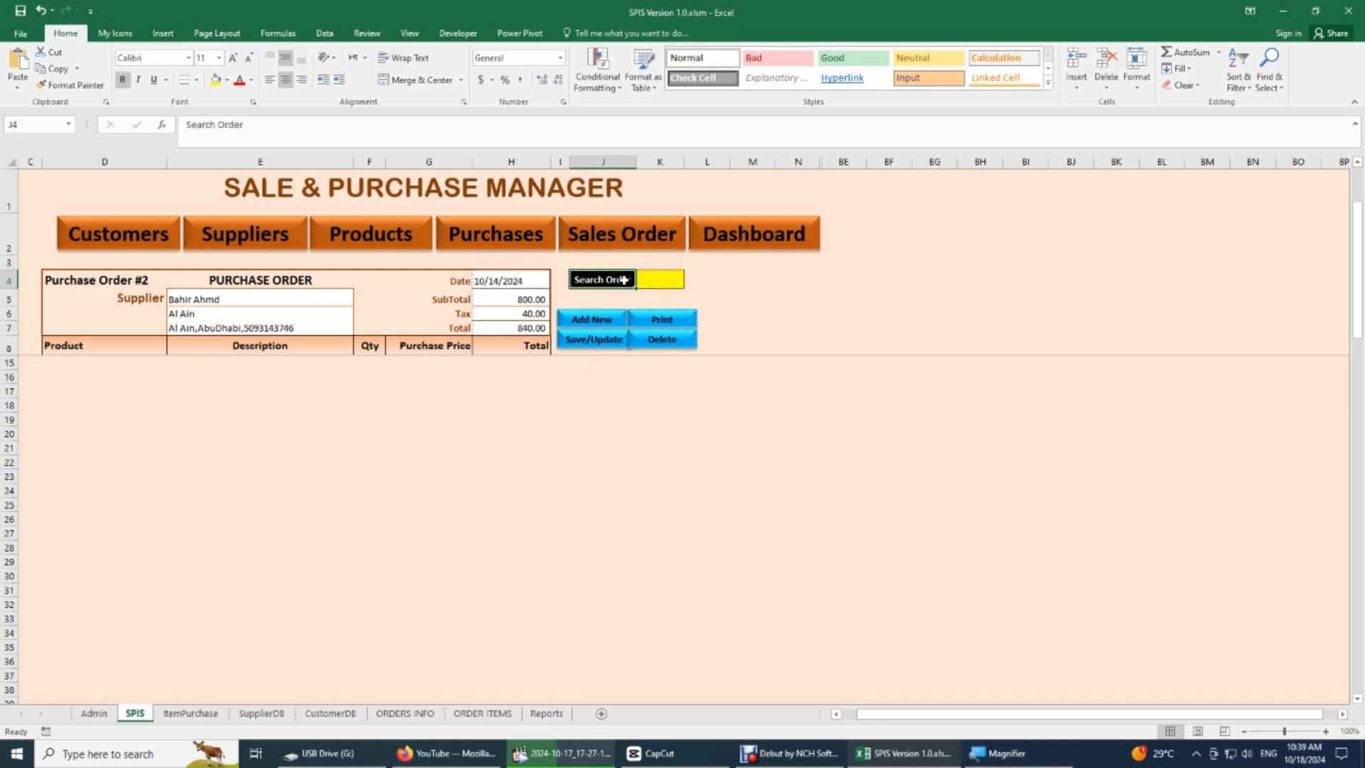
left_click(664, 281)
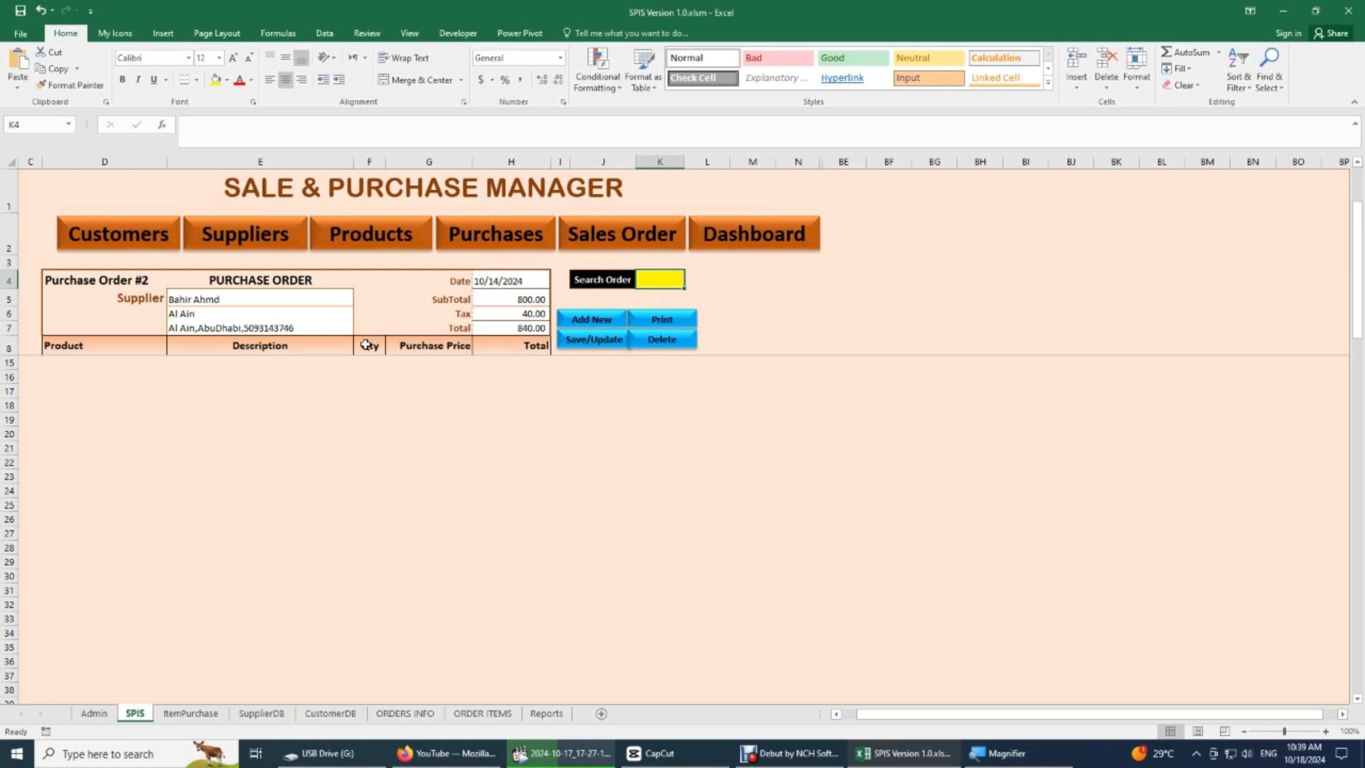
left_click(620, 280)
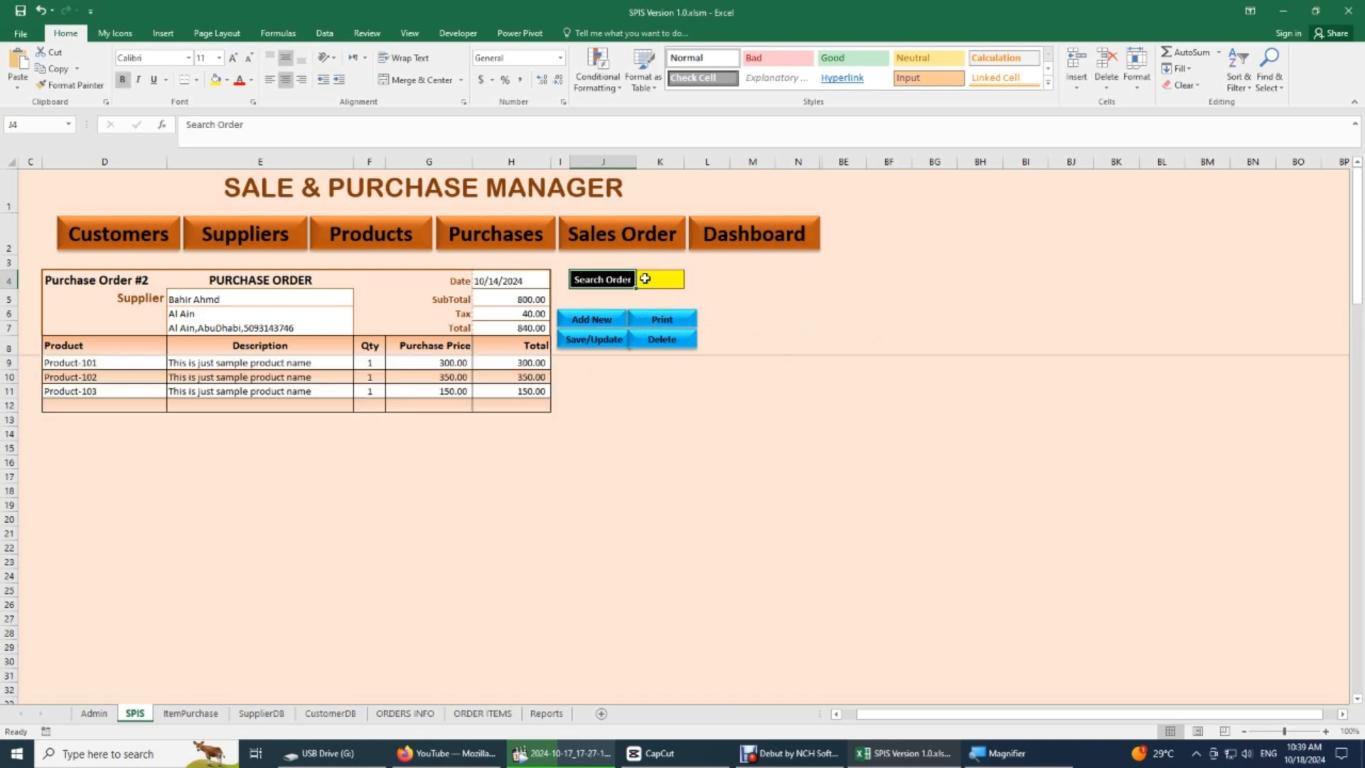
left_click(649, 279)
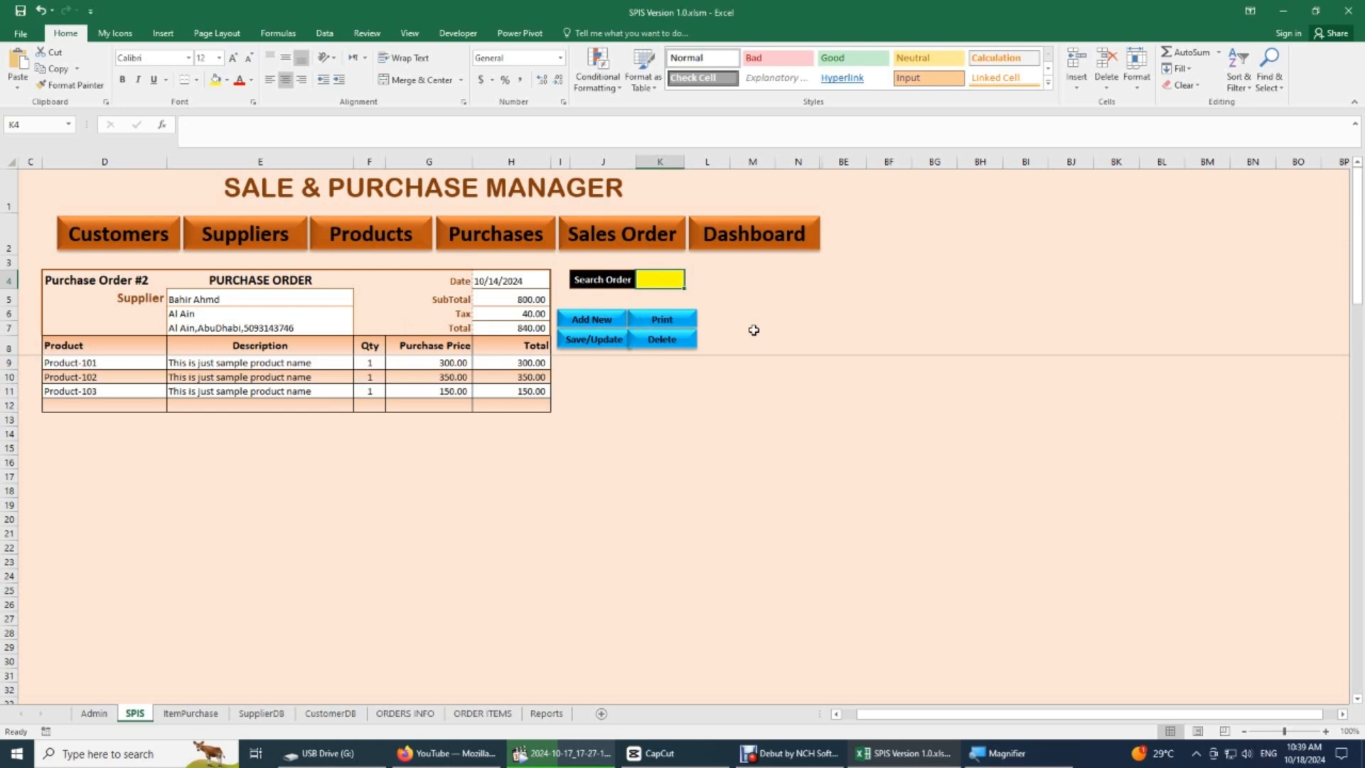
left_click(608, 320)
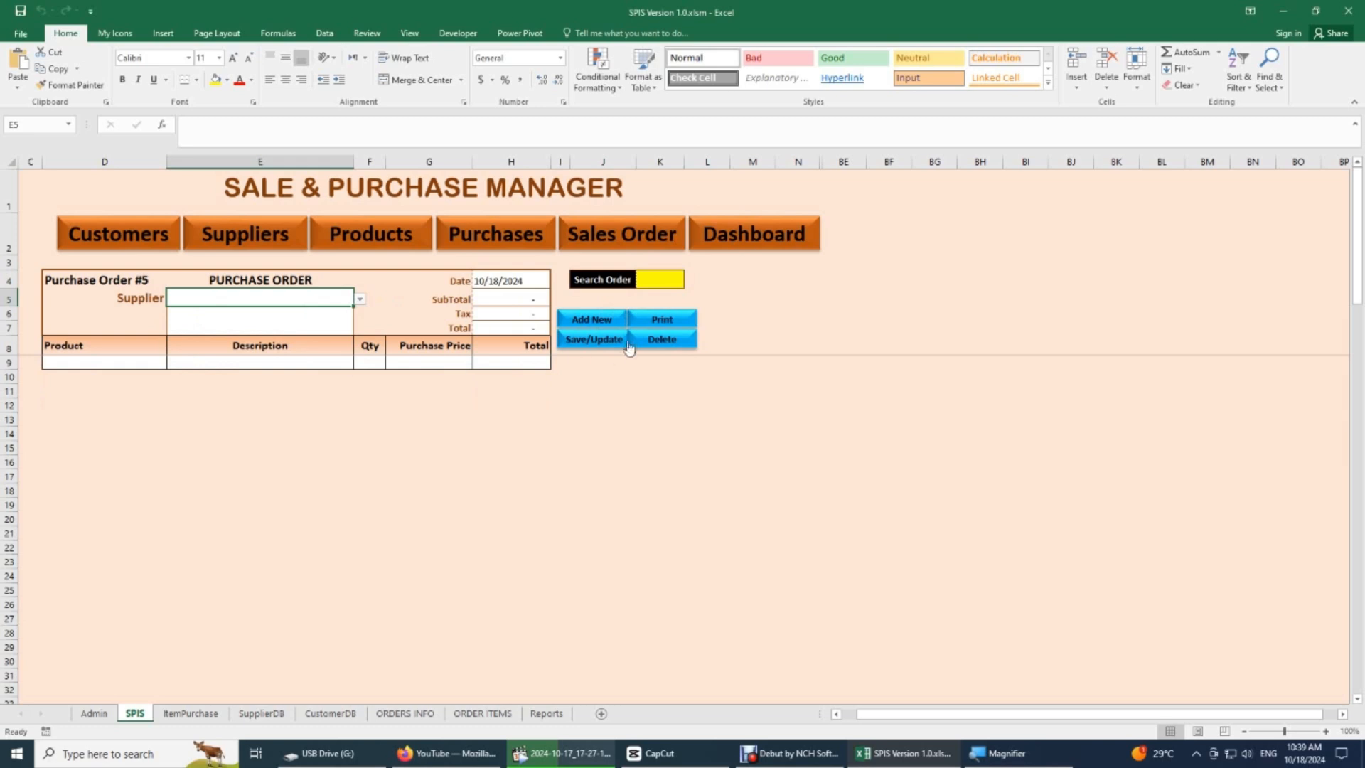
- Look up order 2 through the yellow Search Order cell K4
left_click(655, 283)
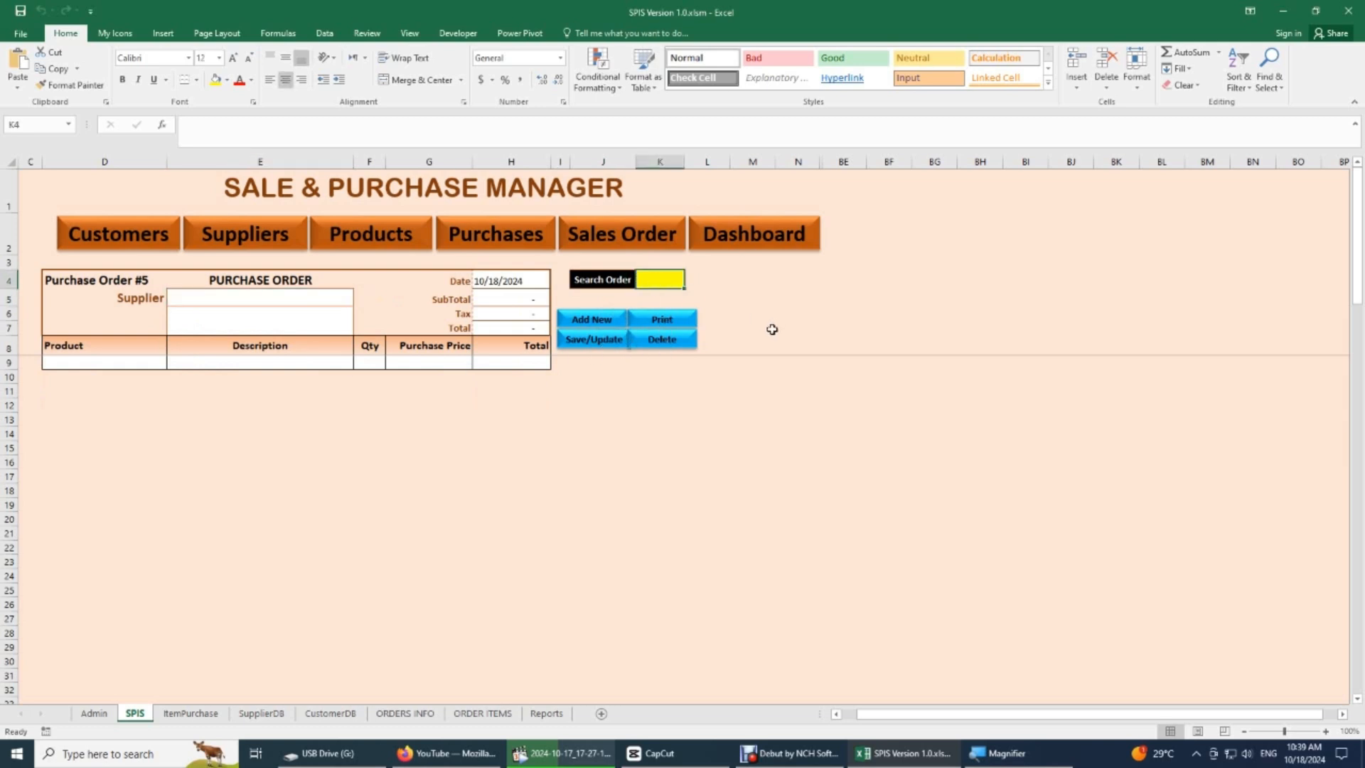
type("2")
key("Return")
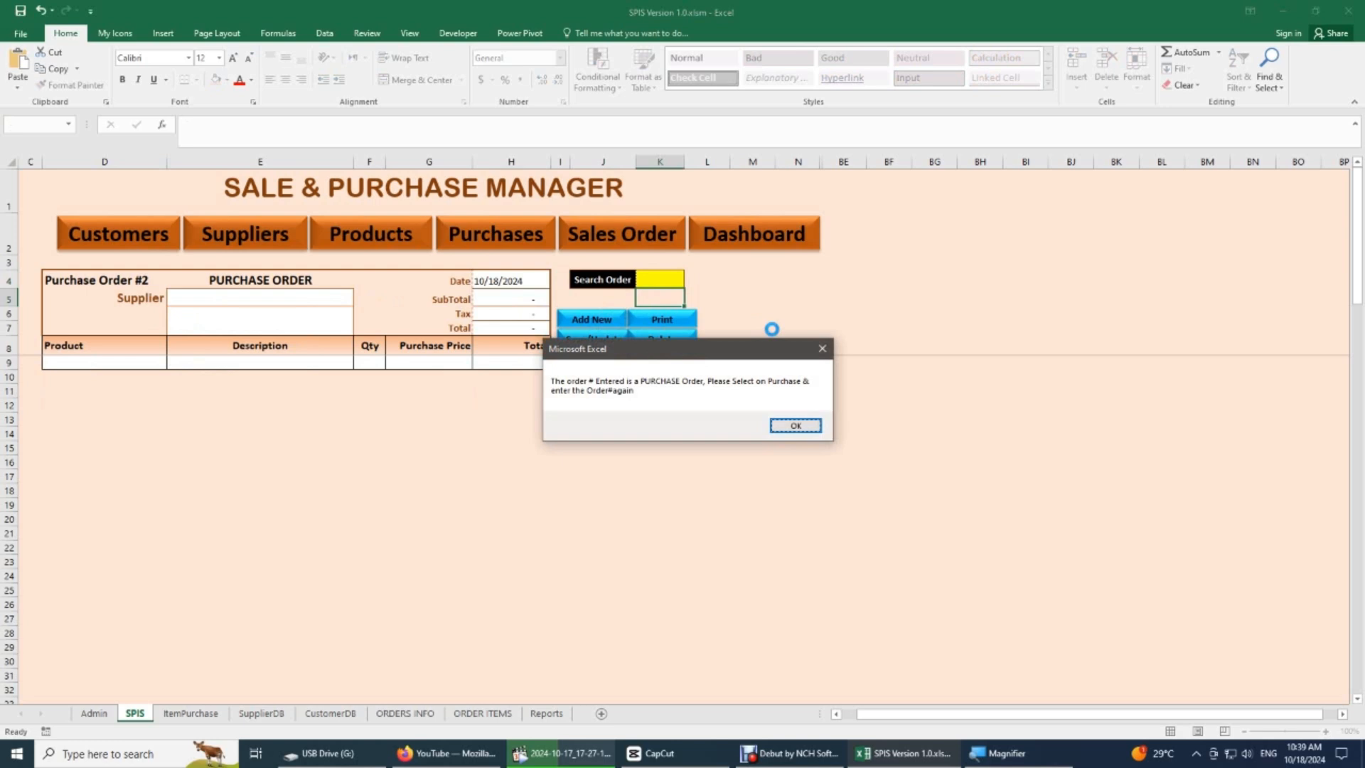
left_click(796, 425)
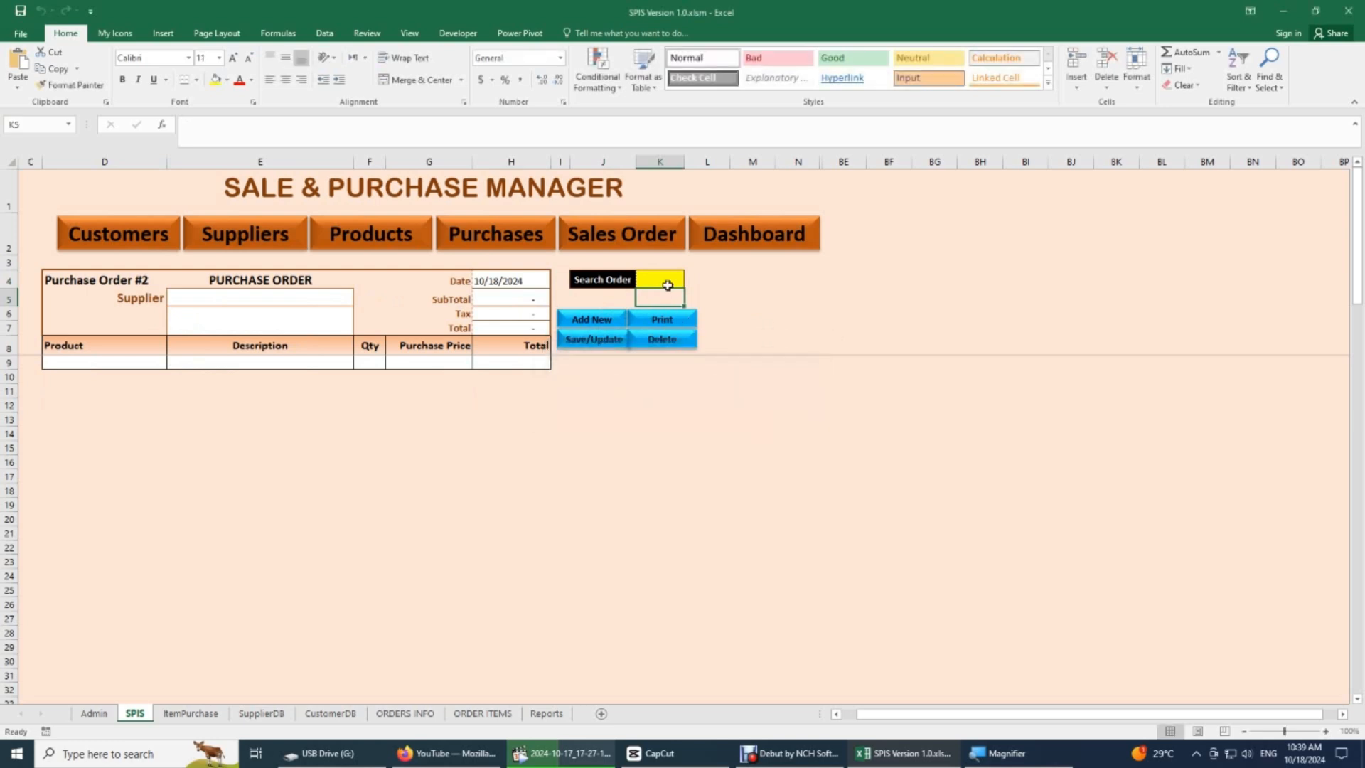
- Look up order 1 through the Search Order cell K4
left_click(668, 282)
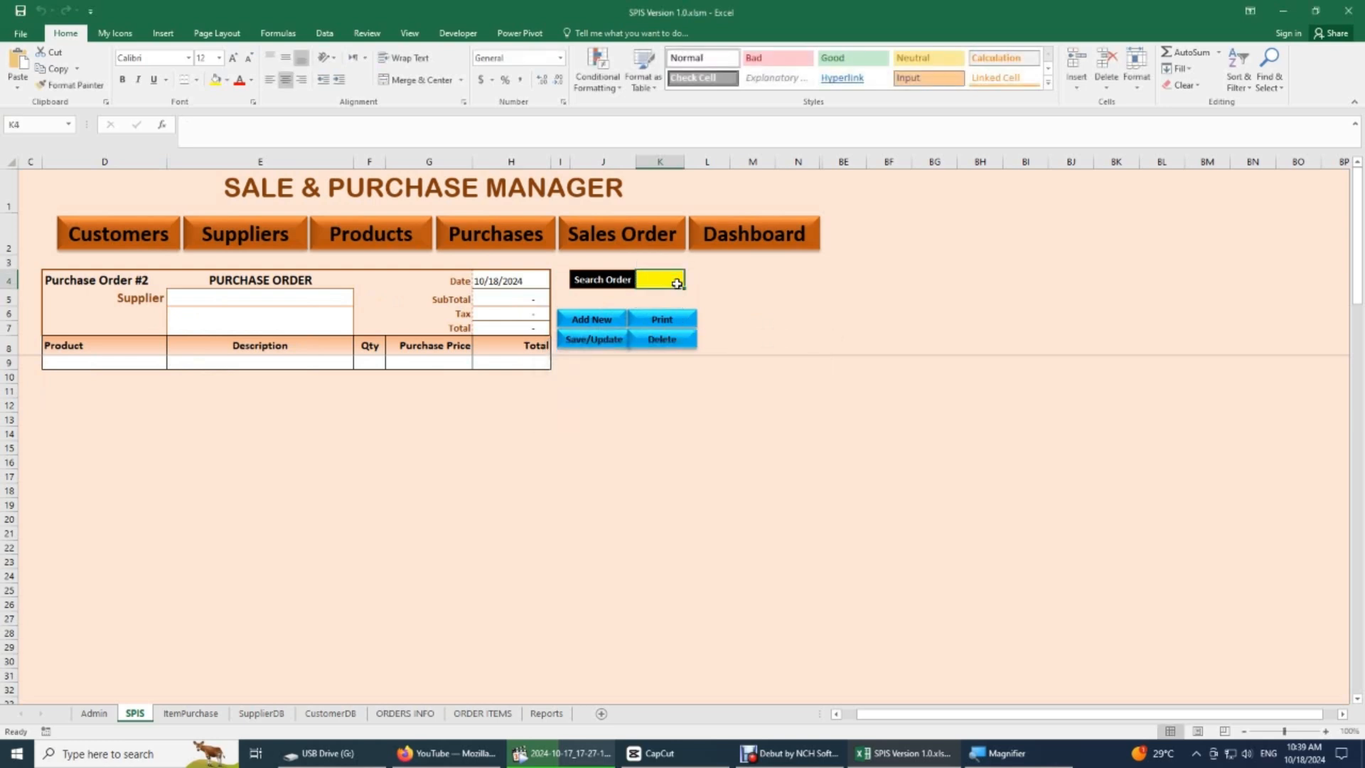
type("1")
key("Return")
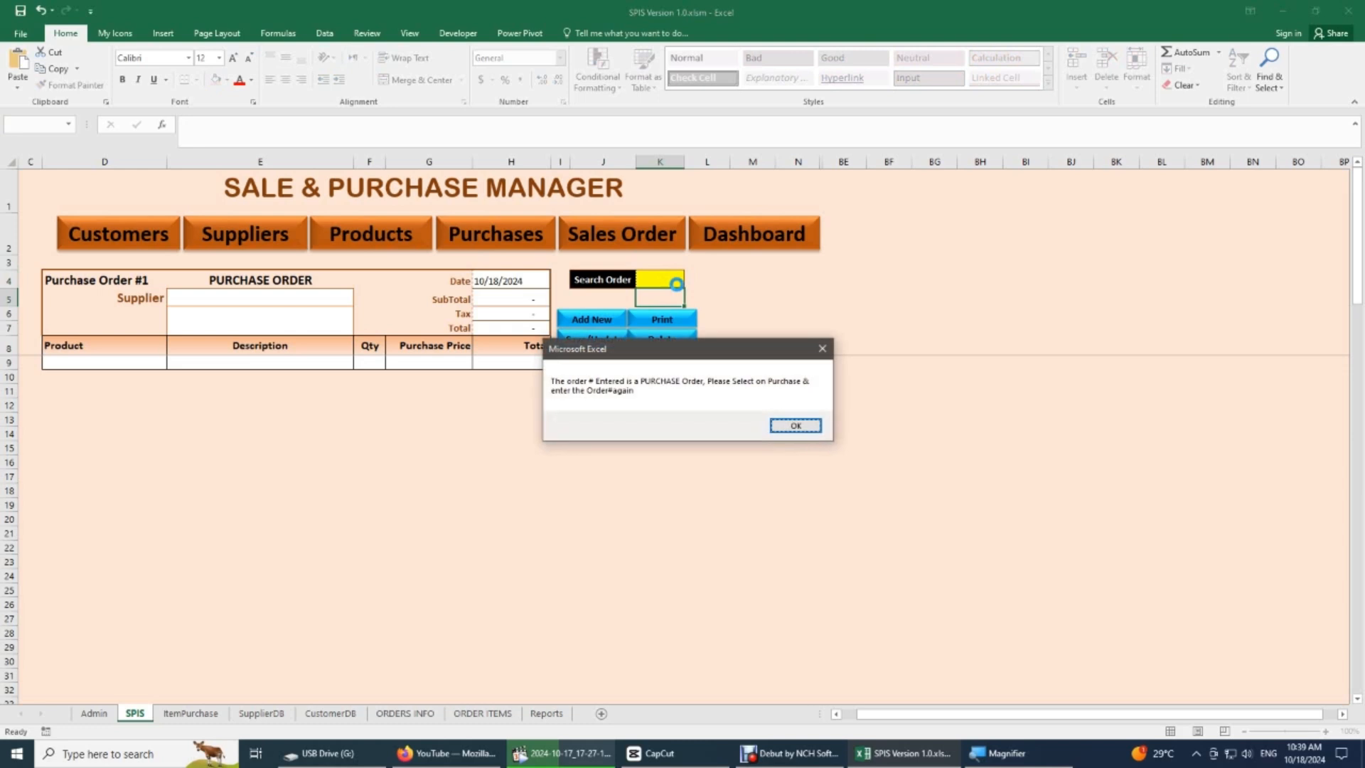
left_click(794, 426)
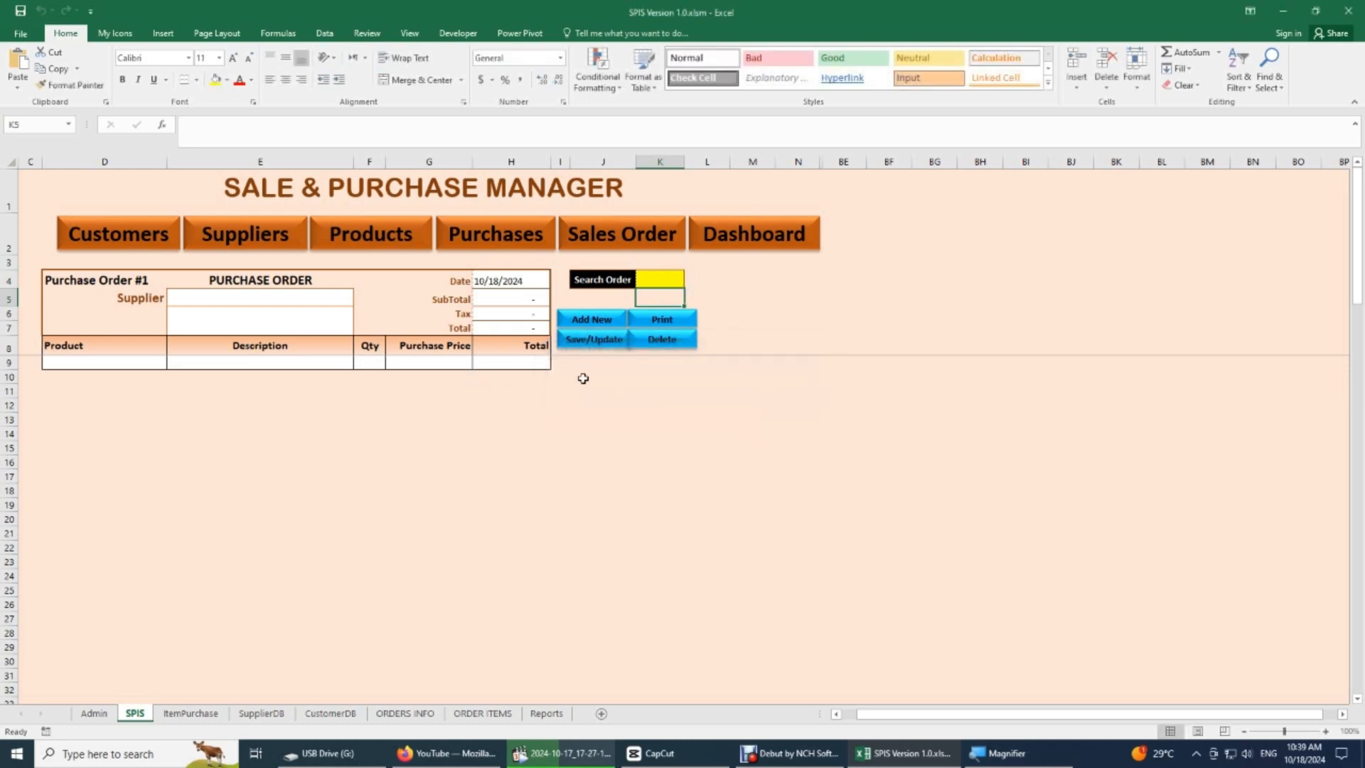
- Examine the purchase order's header block D4:H7, including the order number in D4 and the title in E4
left_click(647, 279)
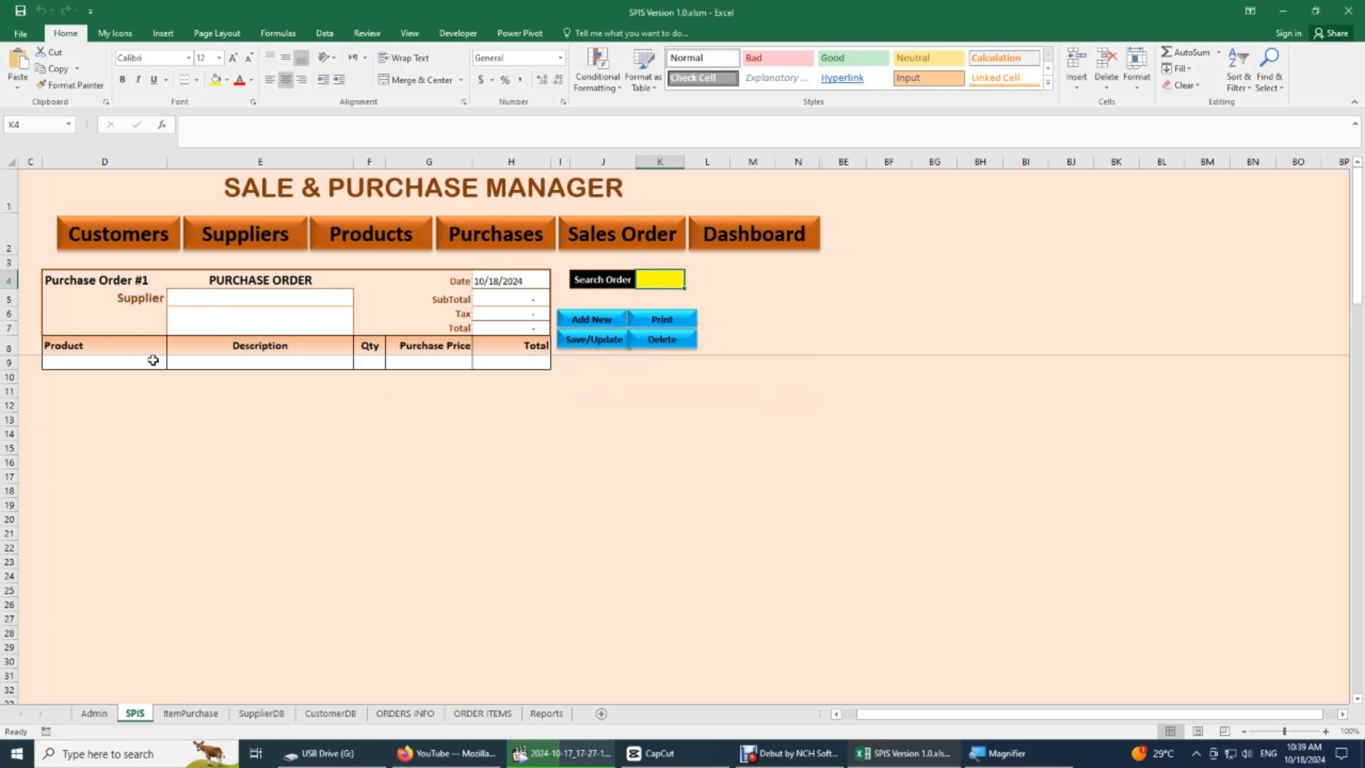
scroll(153, 361, "down", 1)
scroll(153, 360, "up", 1)
left_click_drag(102, 280, 478, 330)
left_click(108, 281)
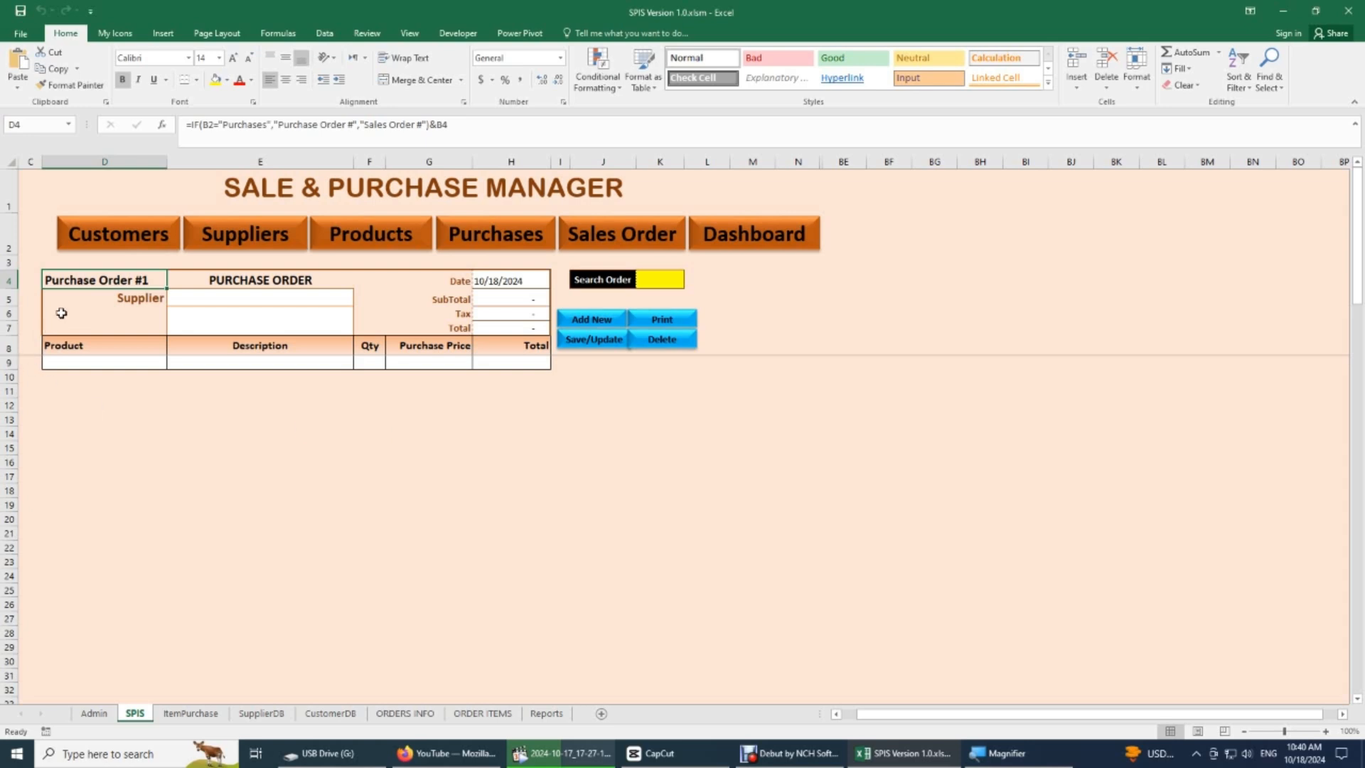
left_click_drag(91, 278, 523, 328)
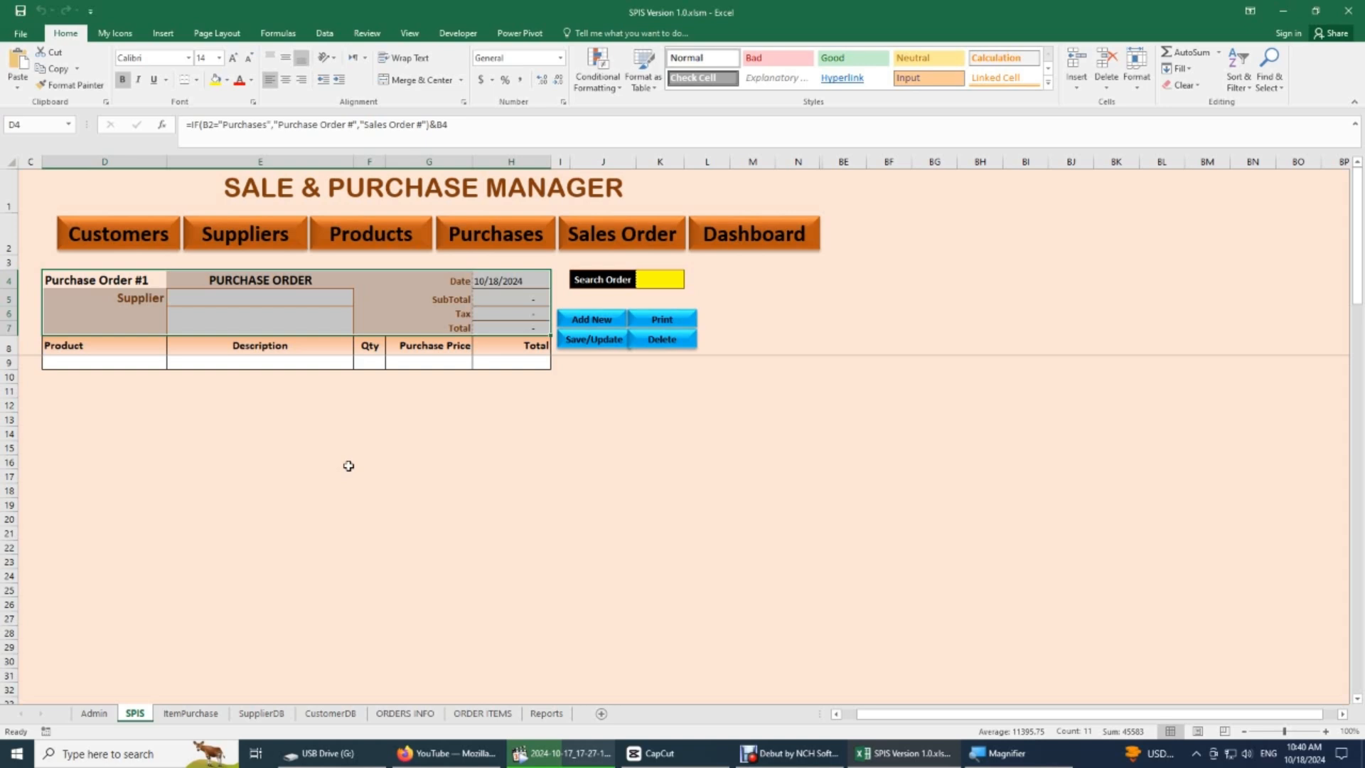
left_click(281, 278)
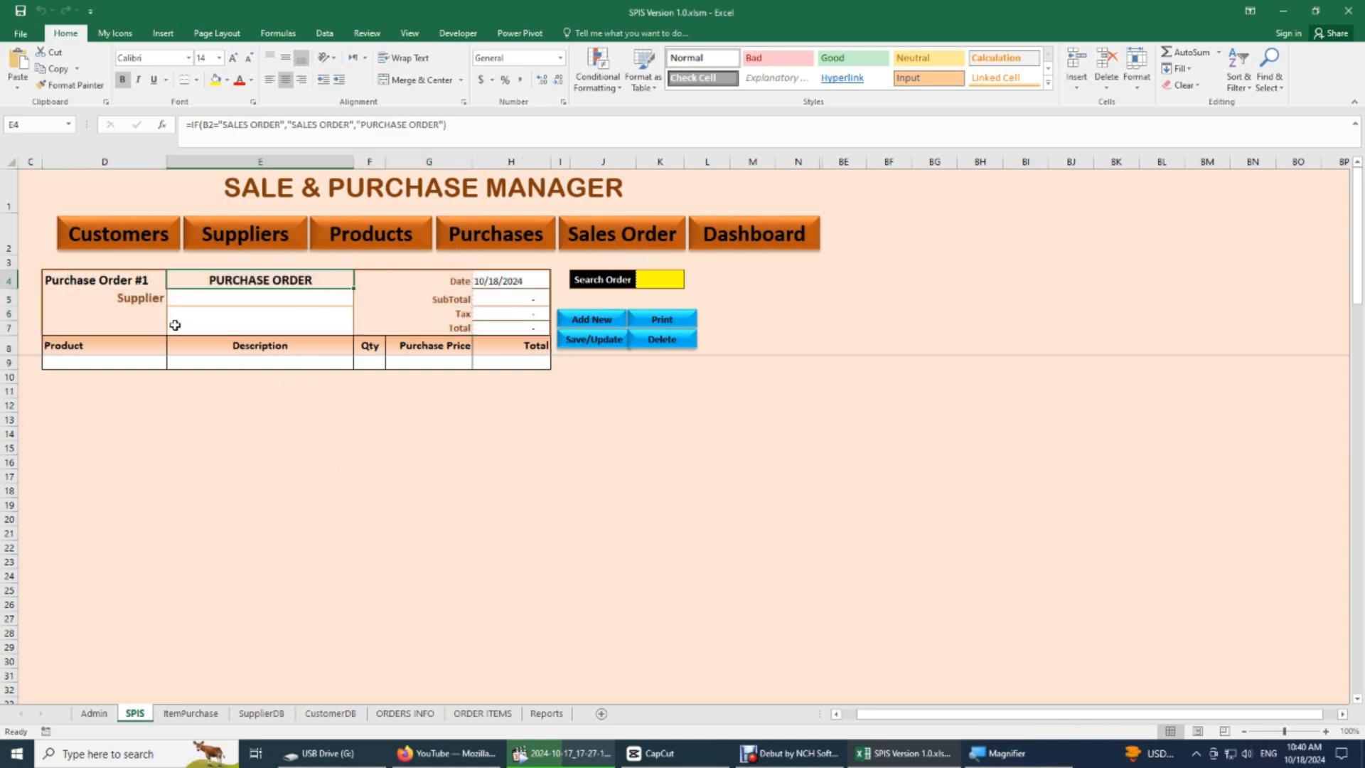
- Choose the first listed supplier in E5 and enter Product-101 as the order's first item in D9
left_click(326, 296)
left_click(360, 299)
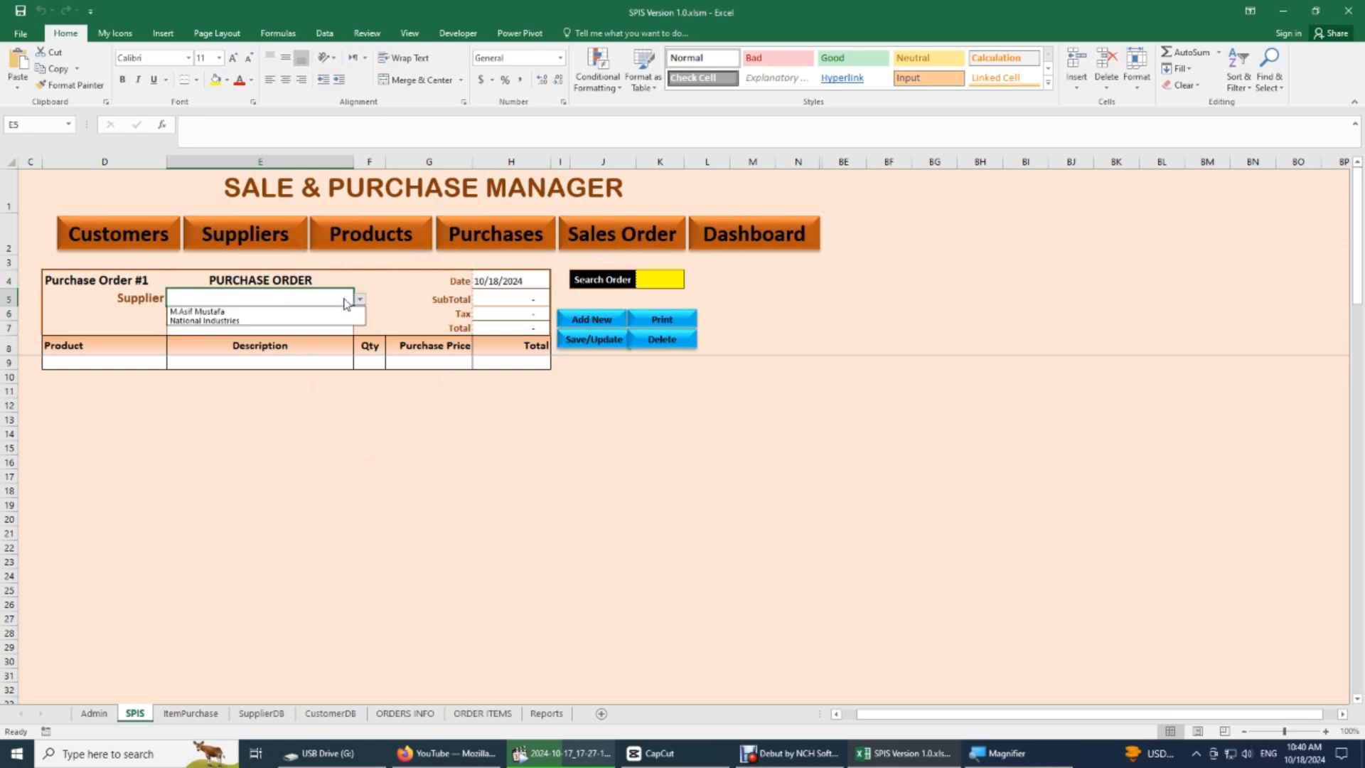
left_click(225, 313)
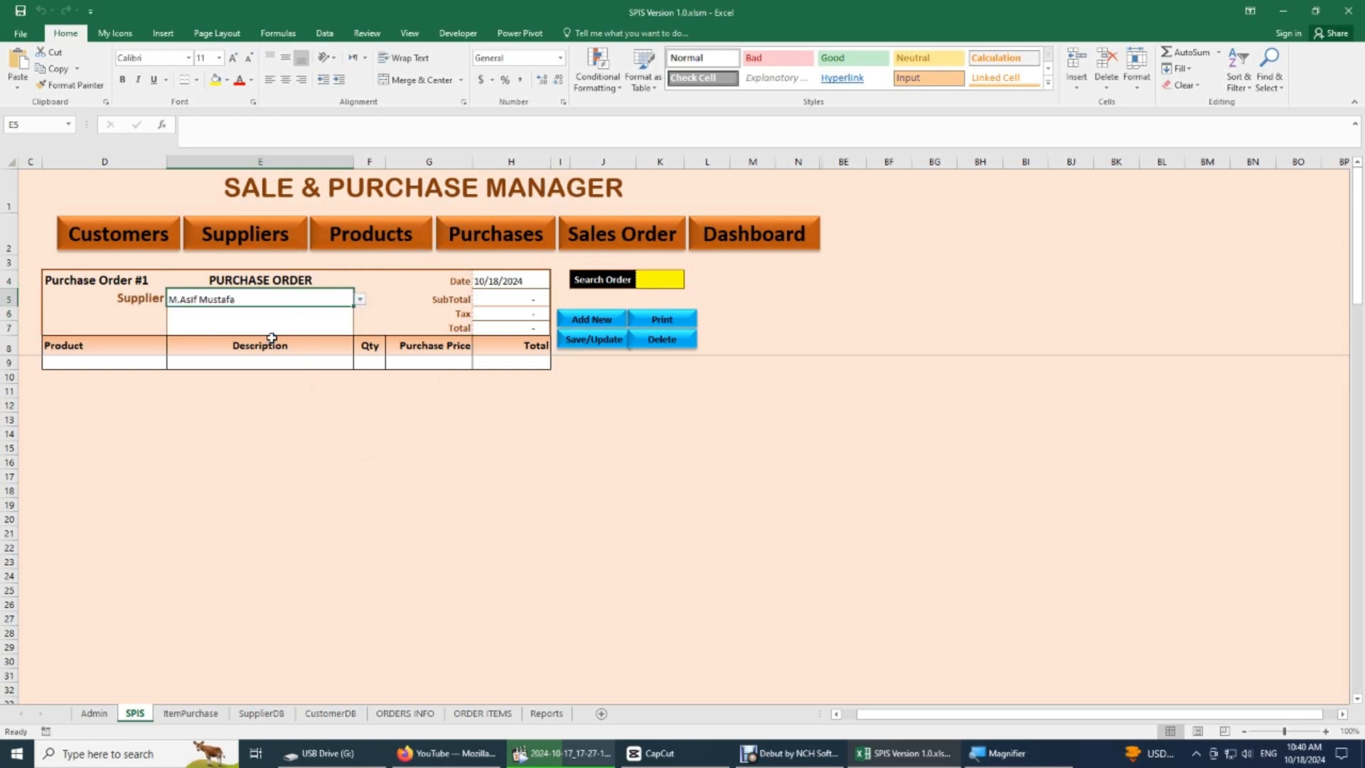
left_click(120, 364)
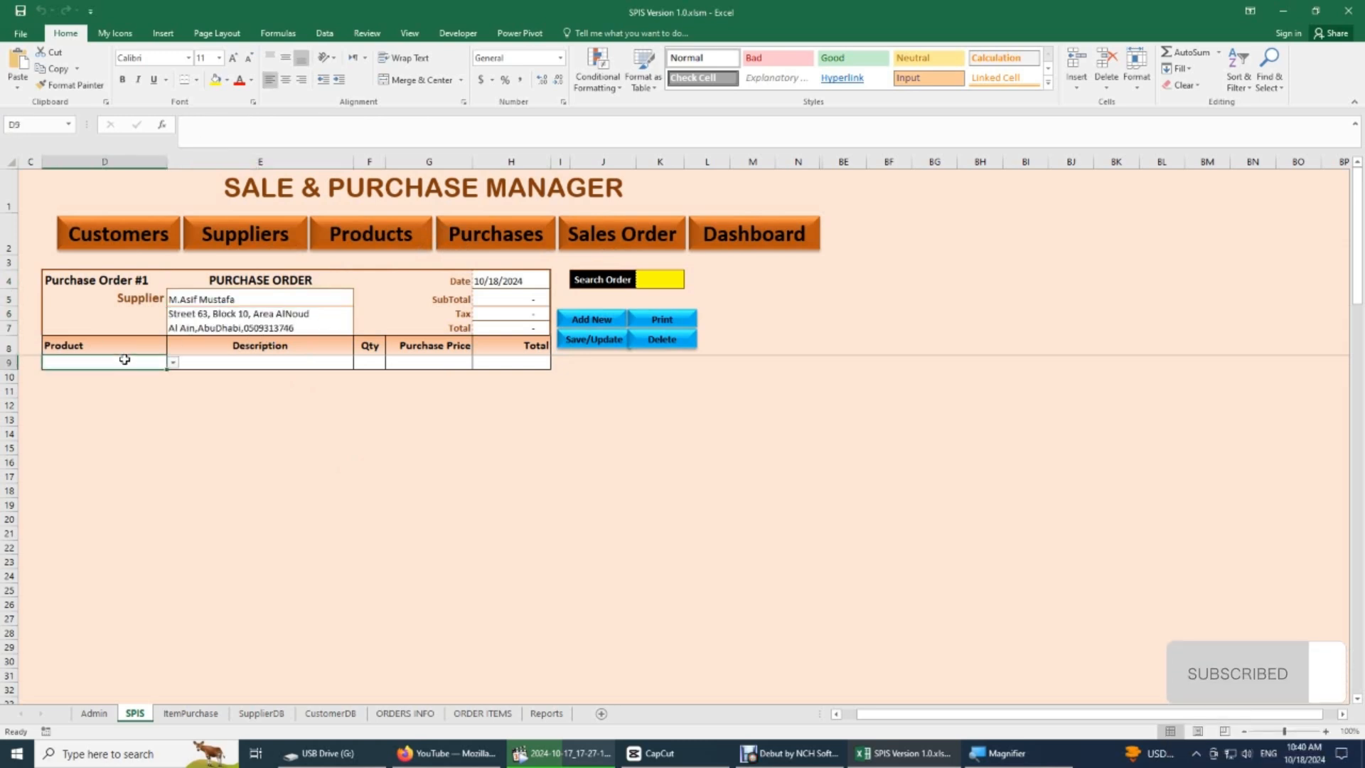
left_click(173, 363)
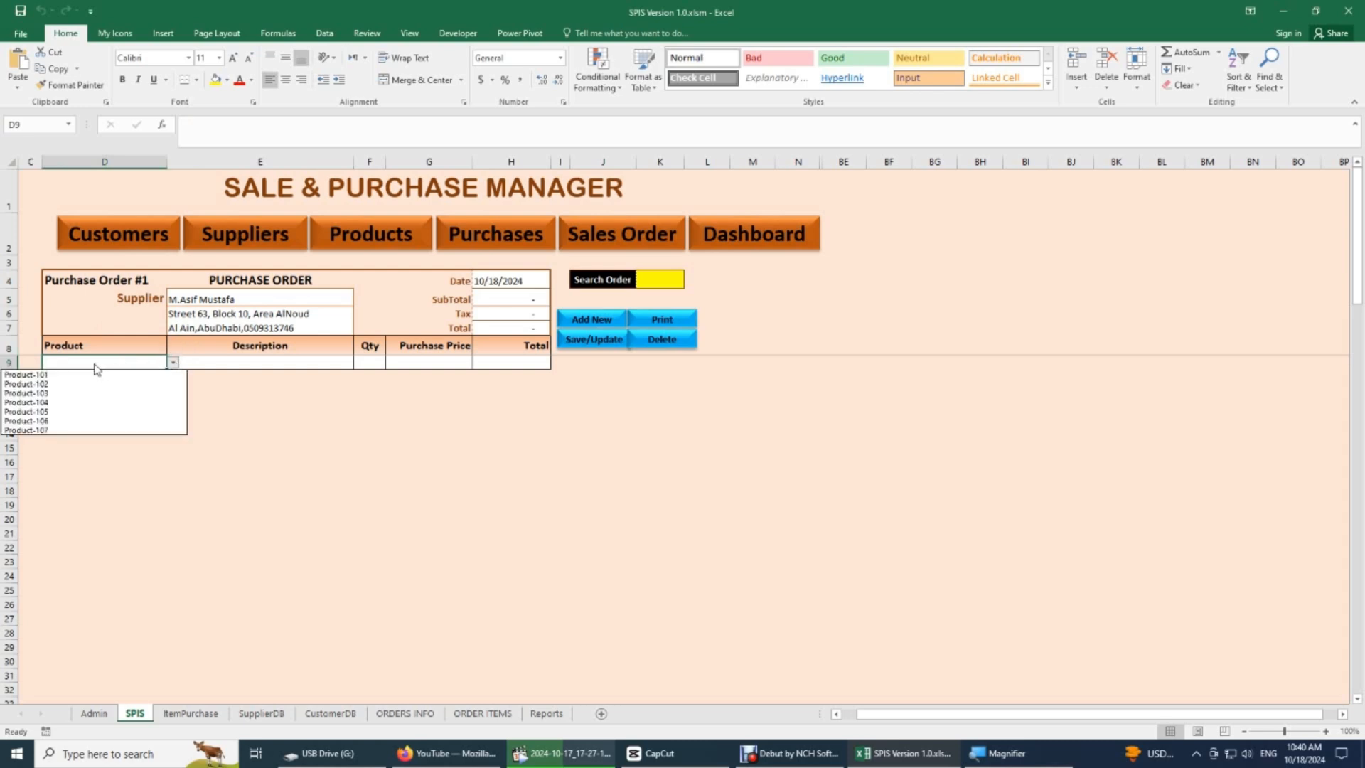
left_click(46, 377)
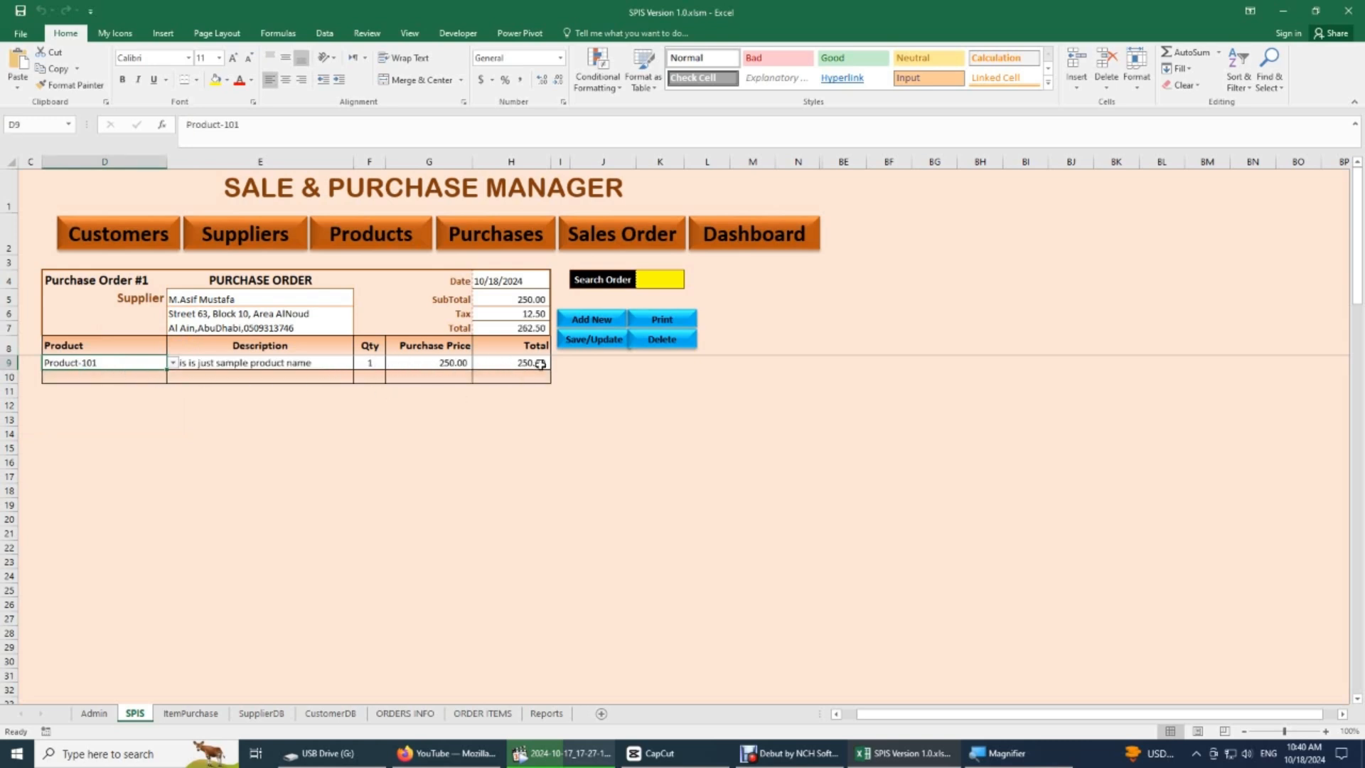
- Review the order's date, subtotal, tax and total cells H4:H7, including the tax formula in H6
left_click_drag(526, 283, 530, 329)
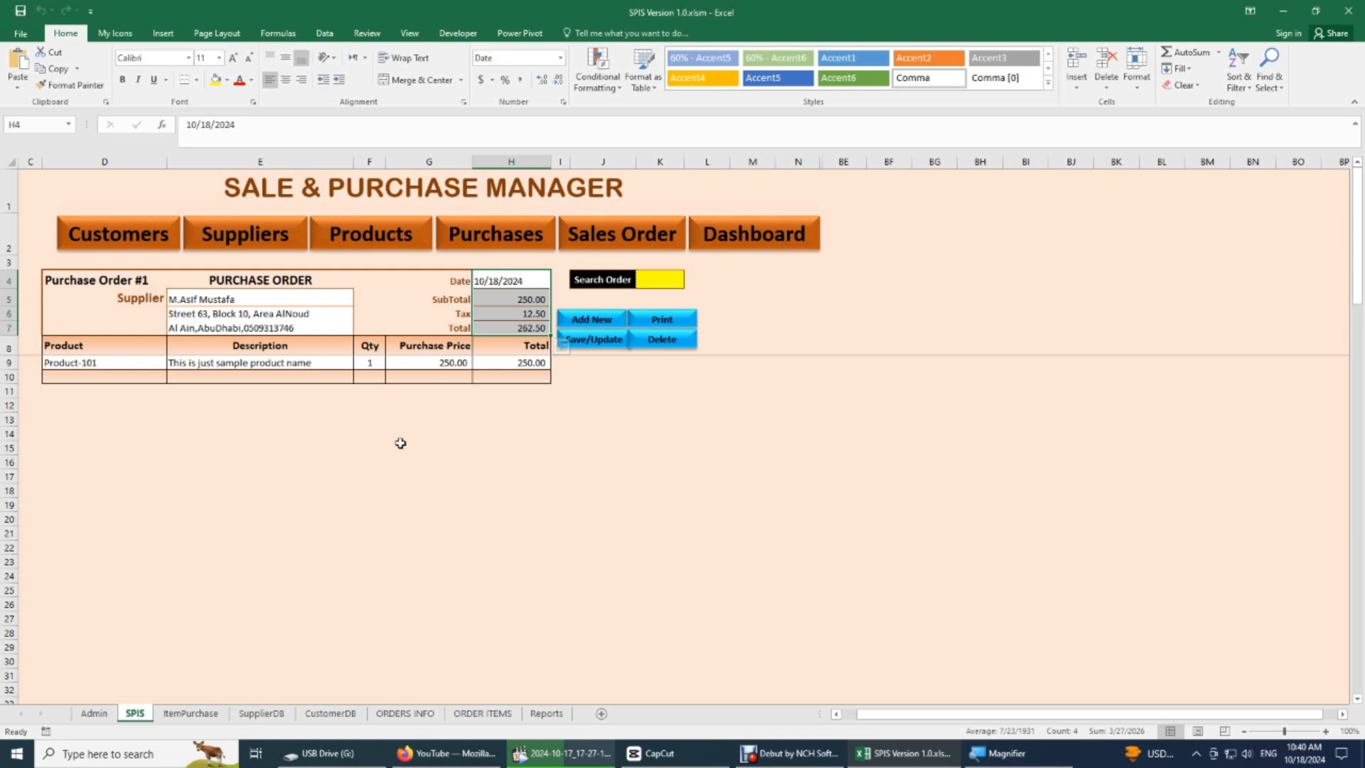
left_click(81, 375)
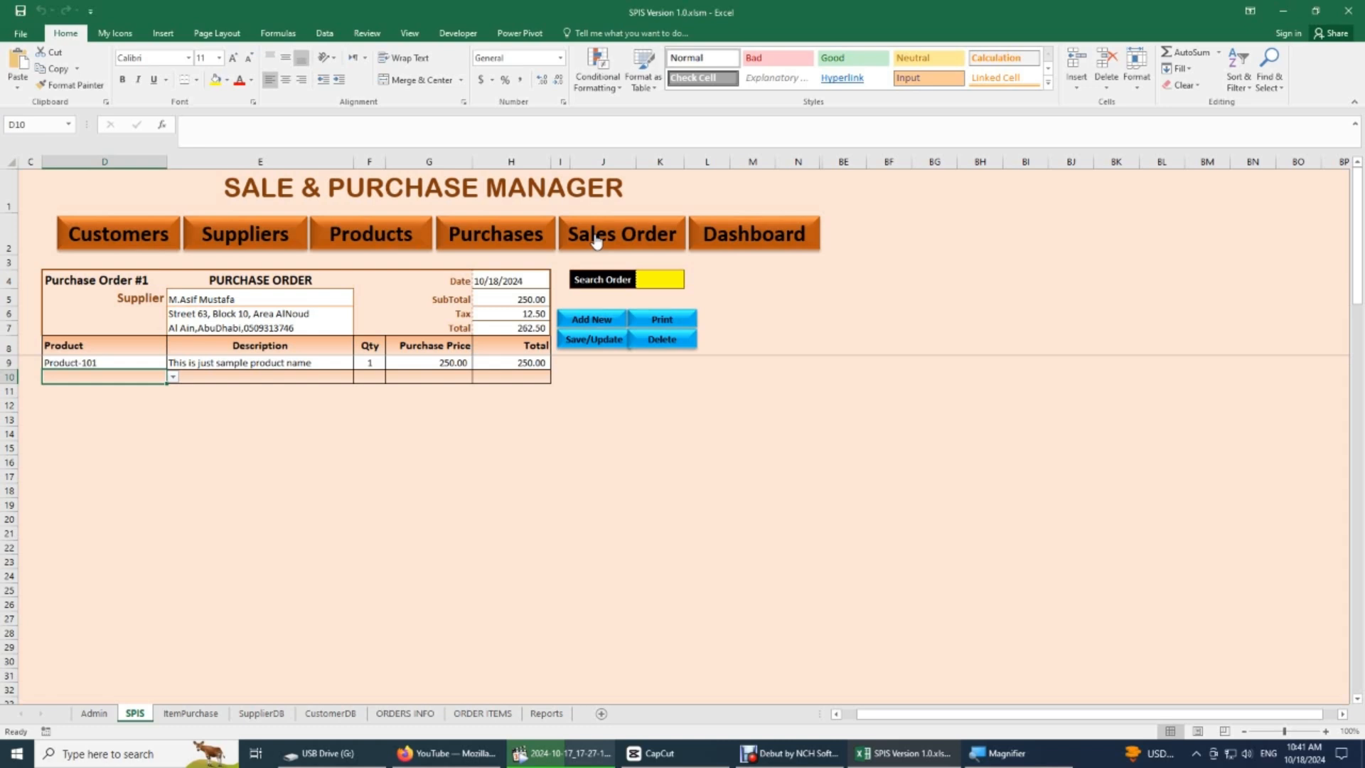
left_click(505, 281)
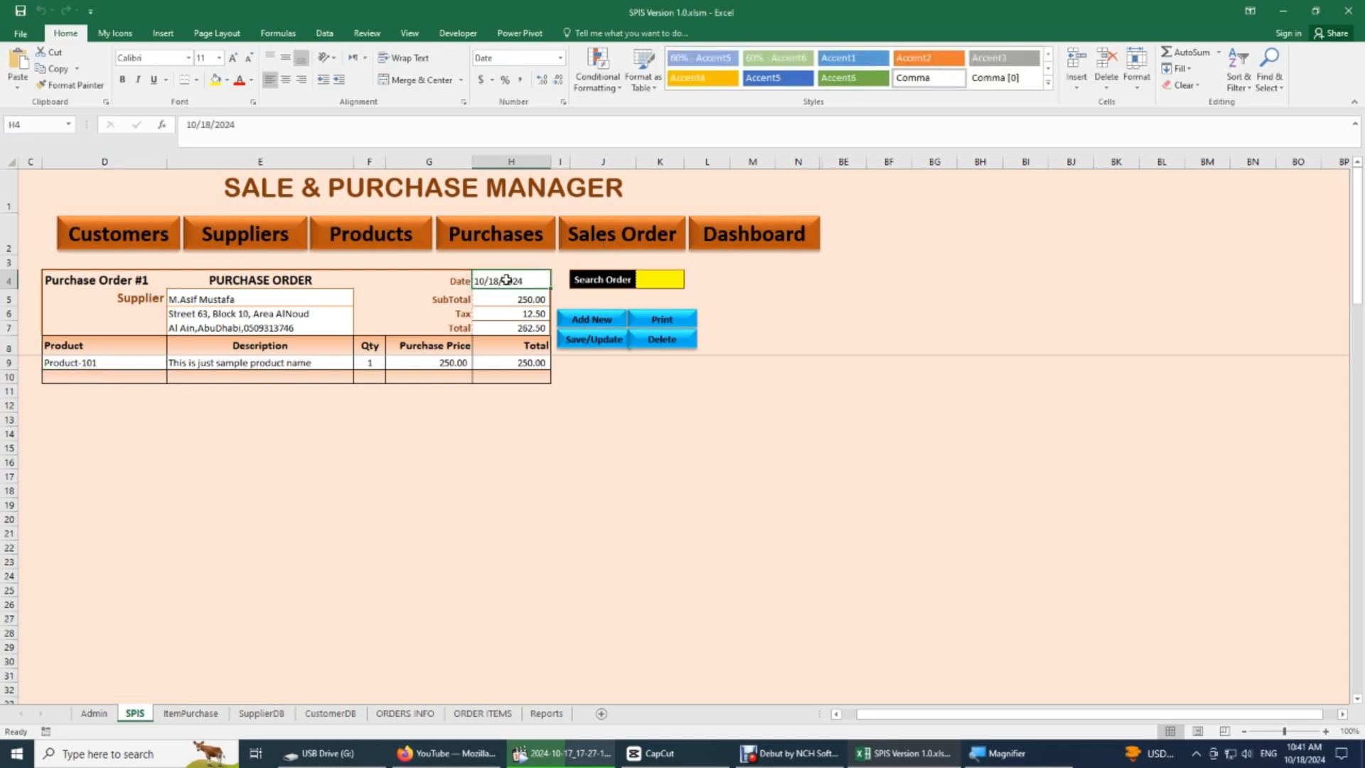
left_click(514, 316)
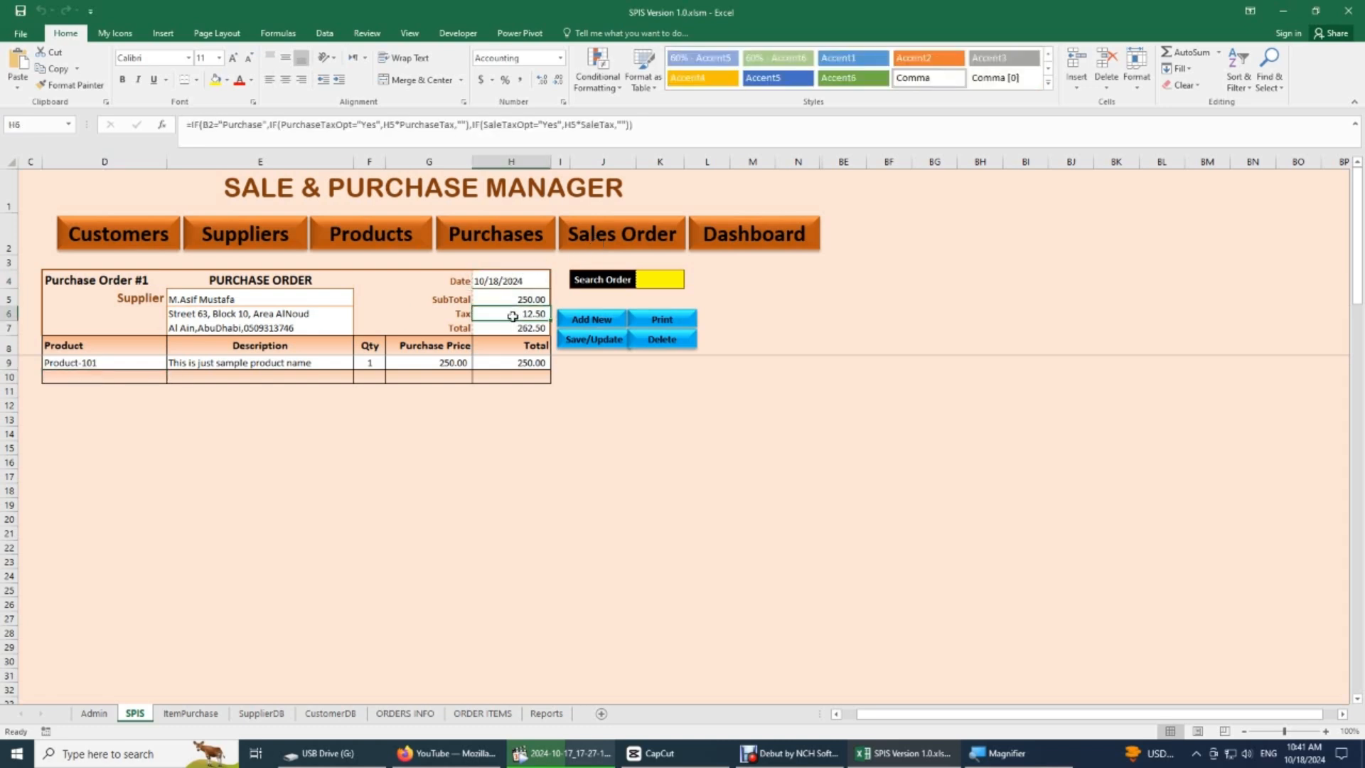
left_click_drag(510, 280, 511, 329)
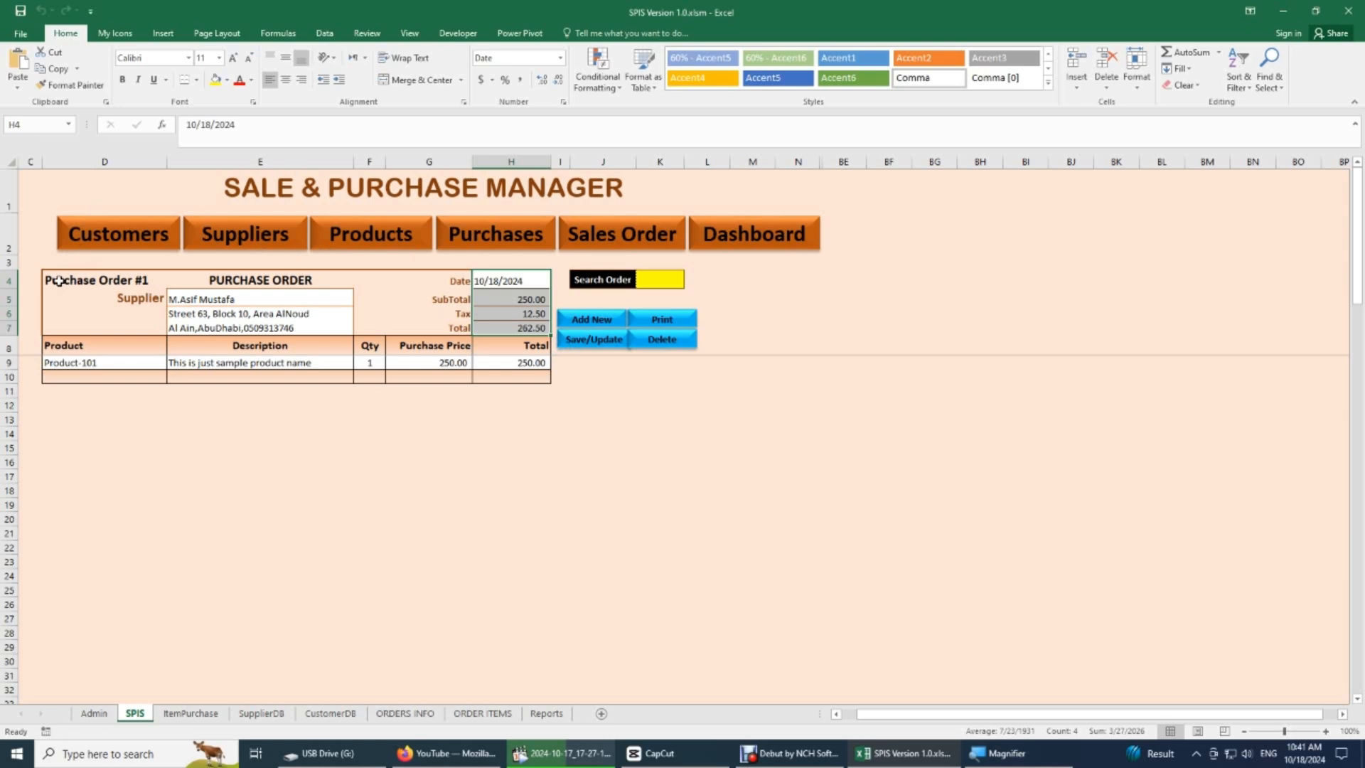
- Examine the header area from row 4 to row 8 and check how the item rows scroll beneath the frozen rows
left_click_drag(58, 281, 801, 279)
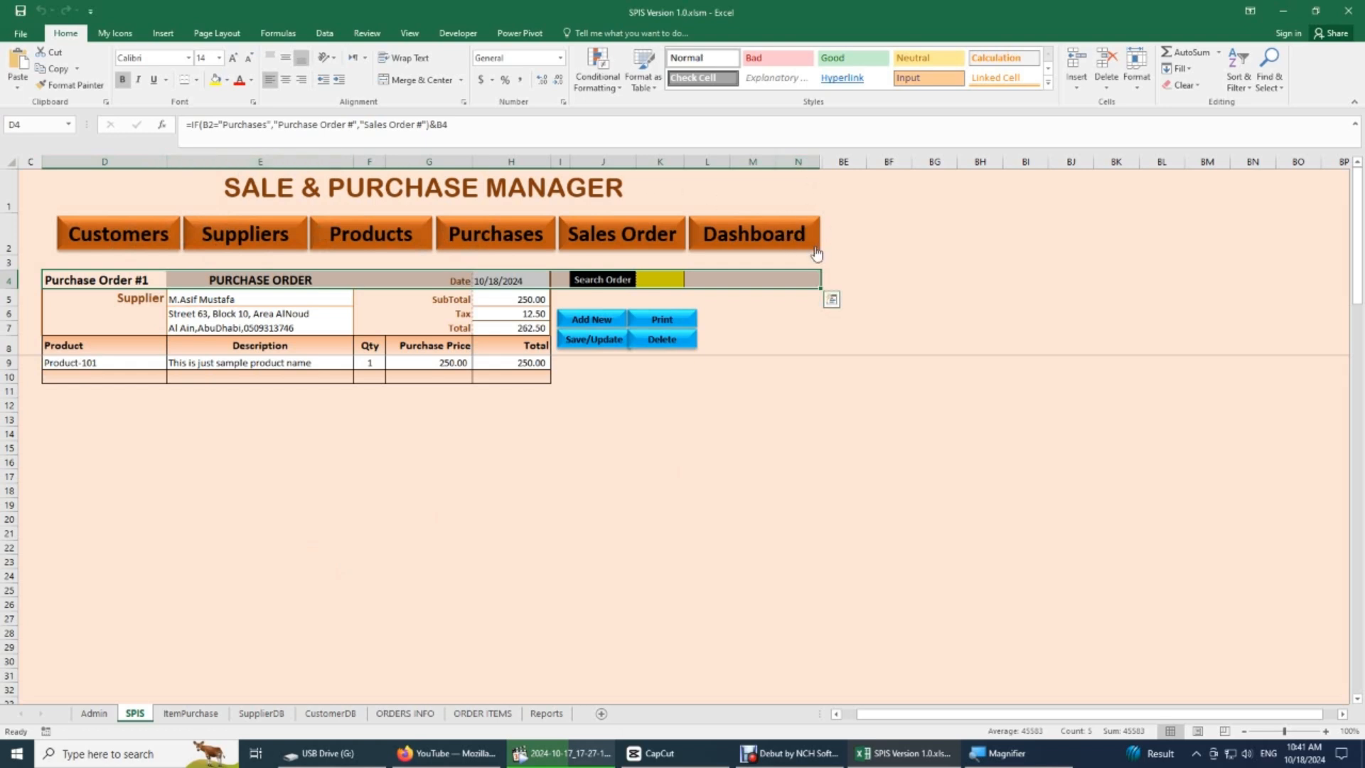
left_click(793, 298)
left_click_drag(807, 263, 779, 347)
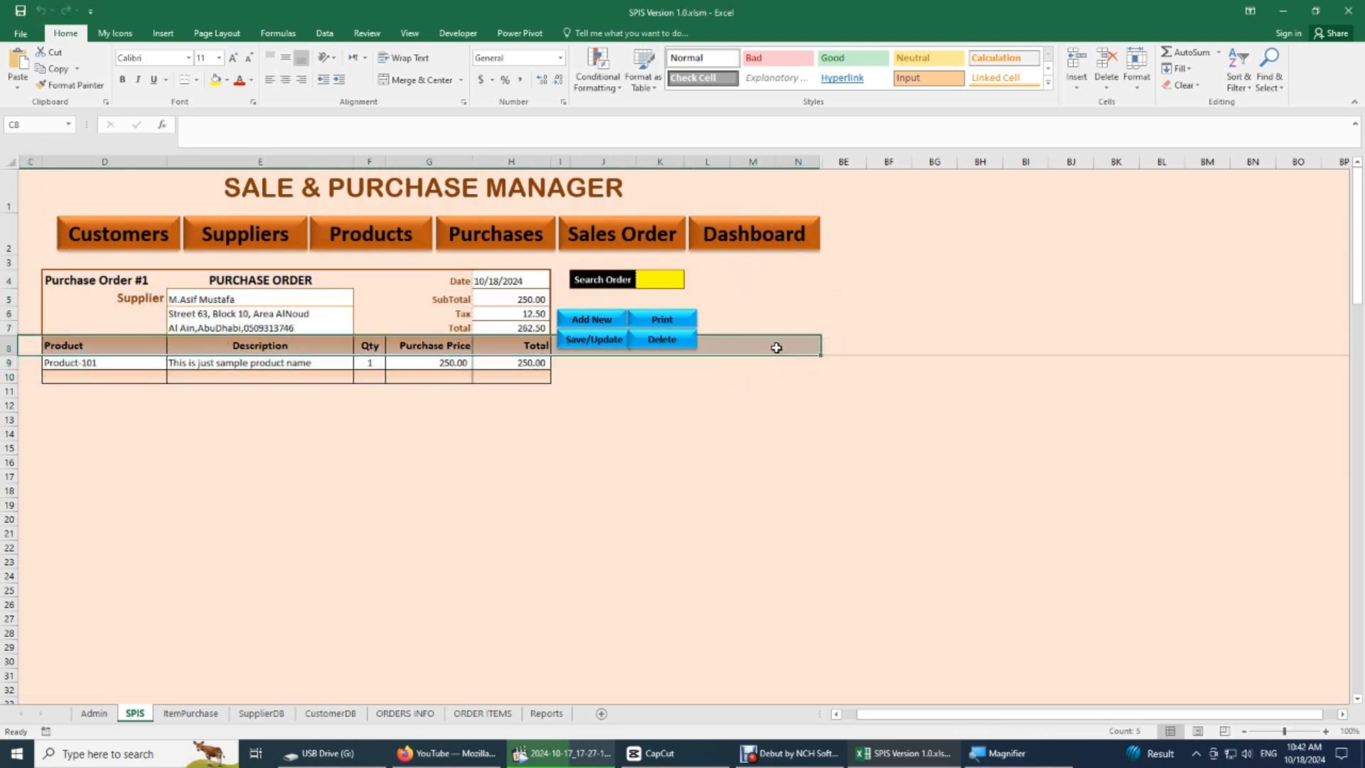
scroll(426, 396, "down", 2)
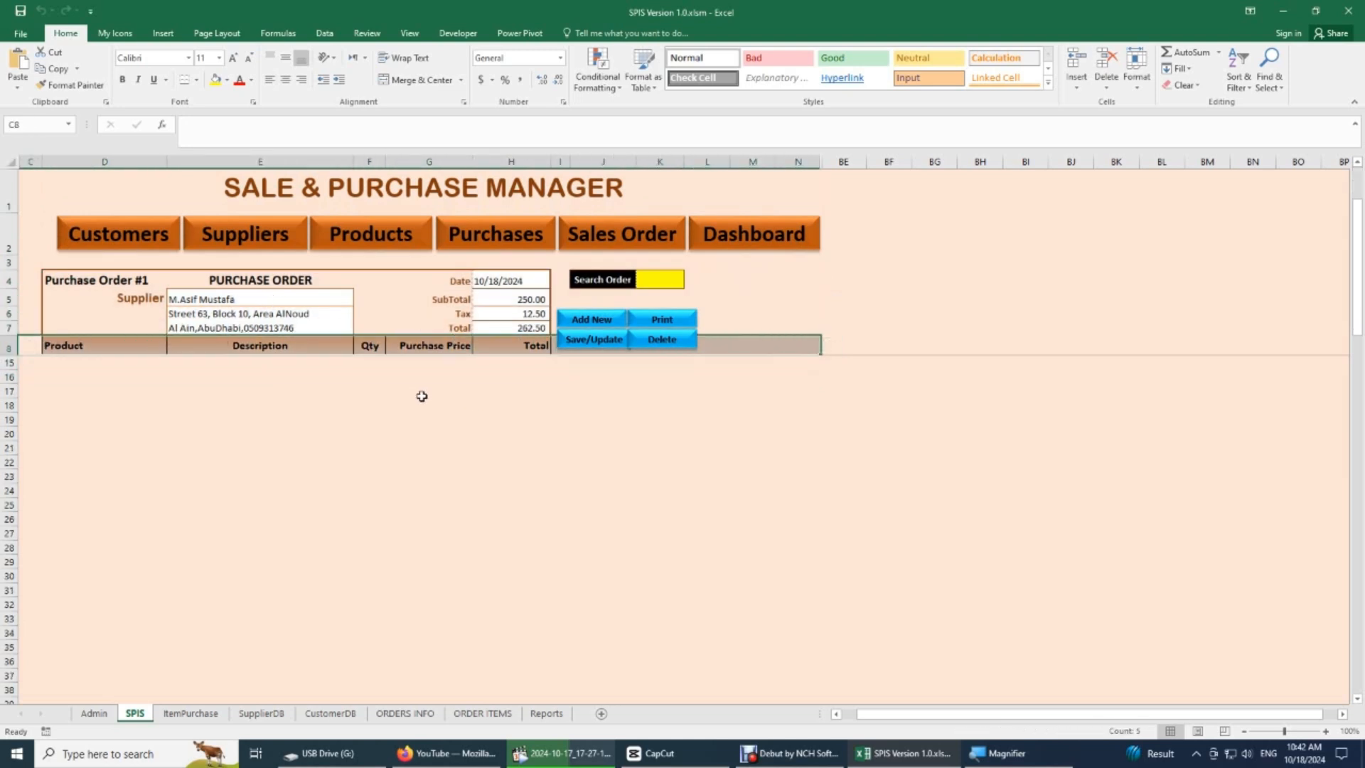
scroll(422, 396, "up", 2)
scroll(418, 395, "down", 2)
scroll(413, 391, "up", 2)
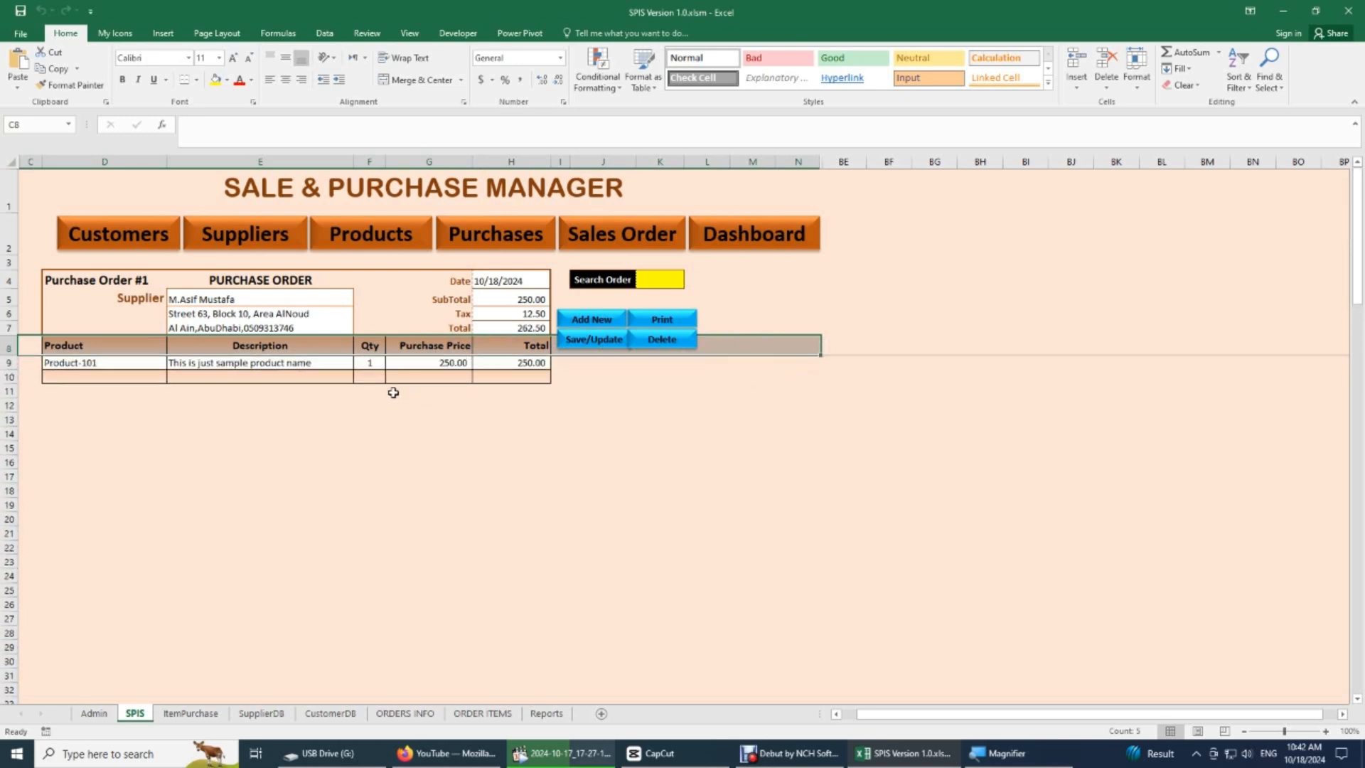
- Add Product-102, Product-103 and Product-104 to the purchase order as items in cells D10, D11 and D12
left_click(107, 363)
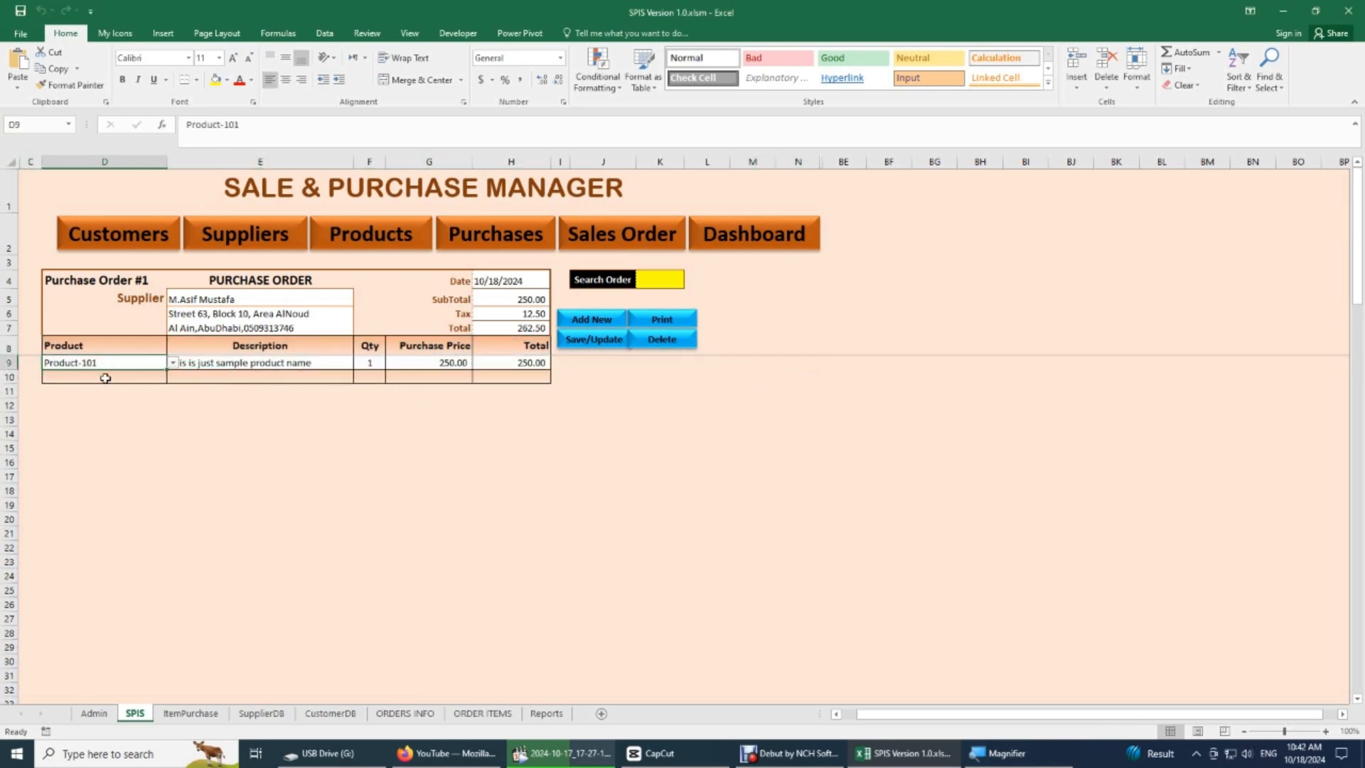
left_click(105, 378)
left_click(173, 377)
left_click(121, 404)
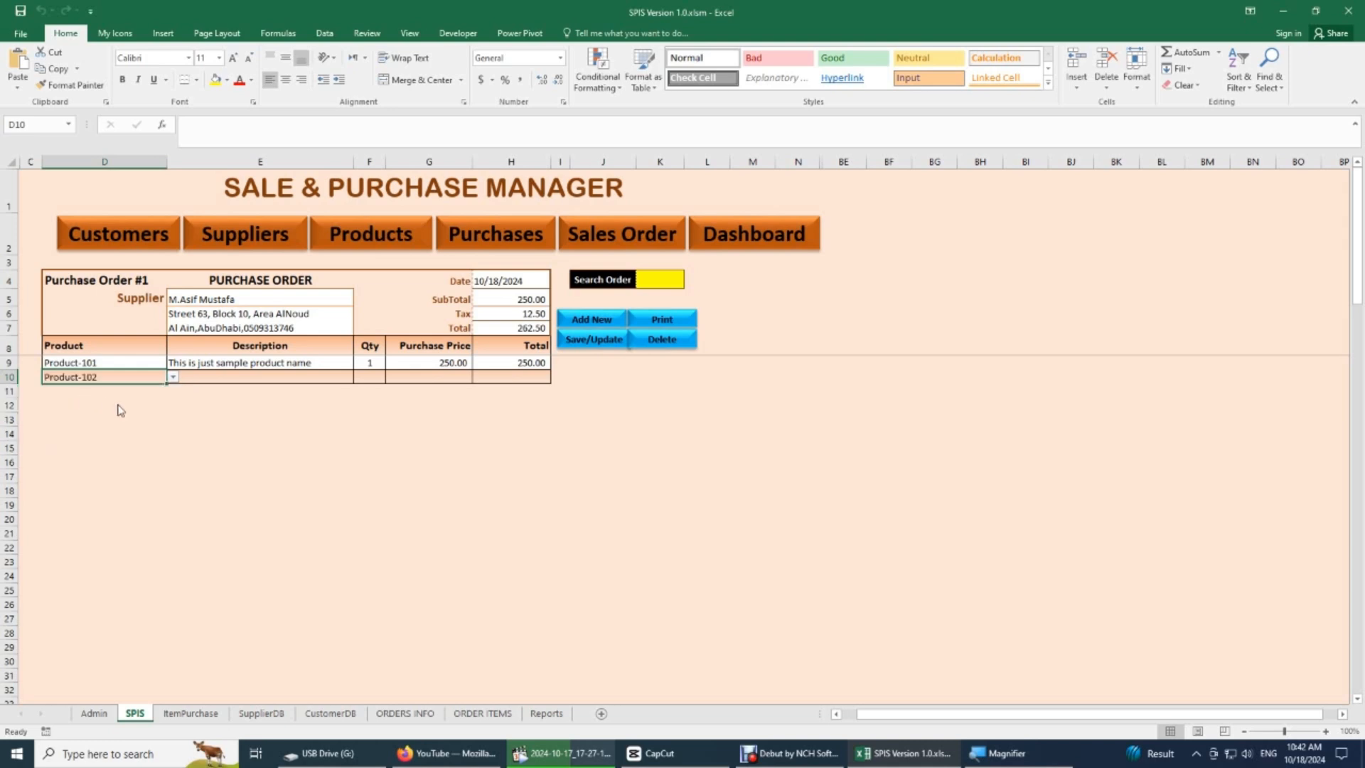
left_click(156, 391)
left_click(173, 391)
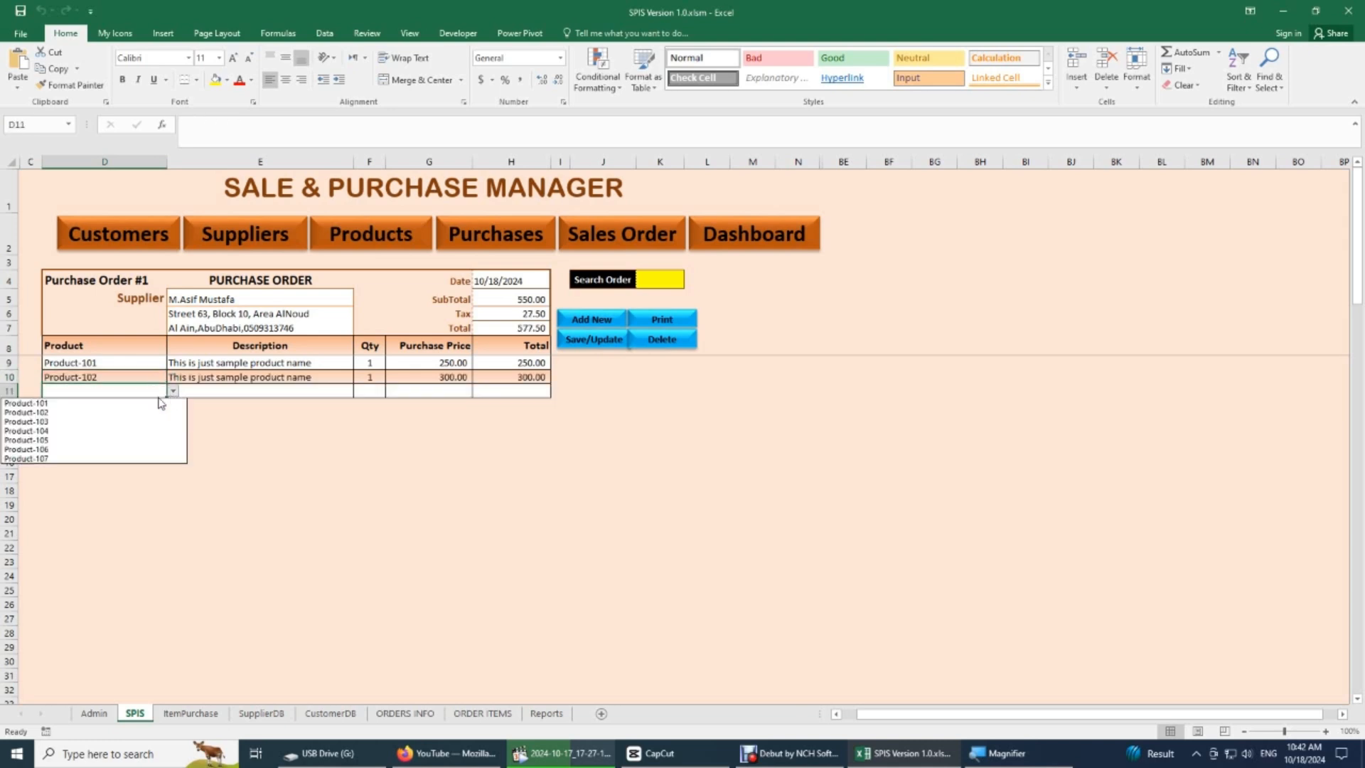
left_click(84, 421)
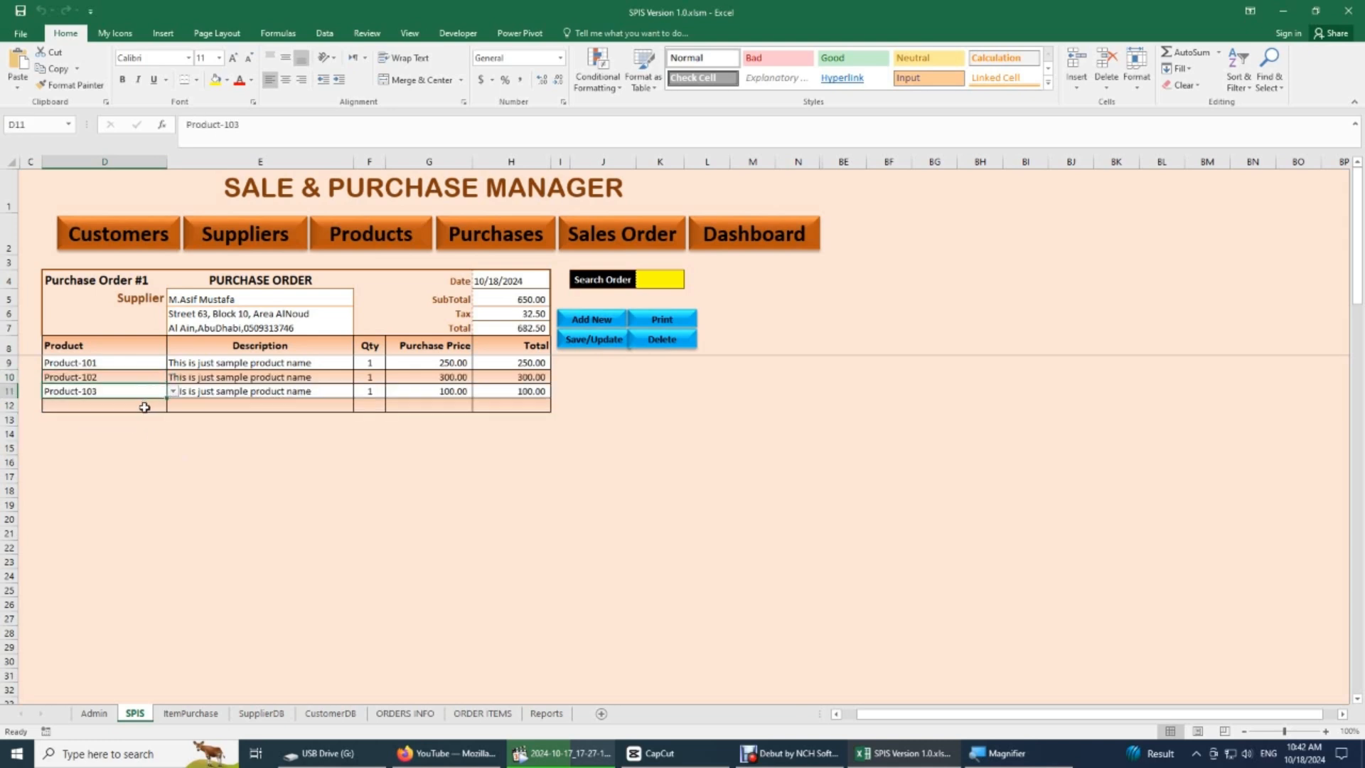
left_click(144, 406)
left_click(172, 406)
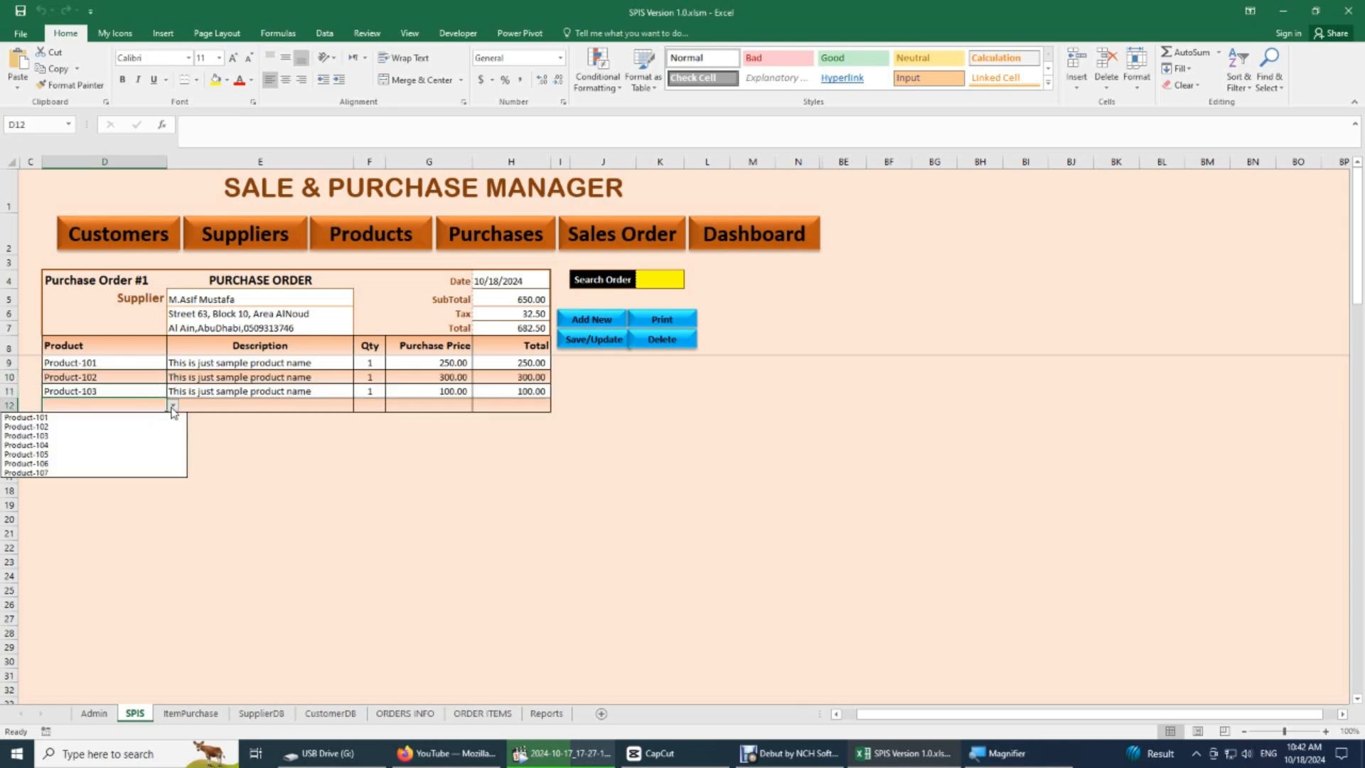
left_click(64, 446)
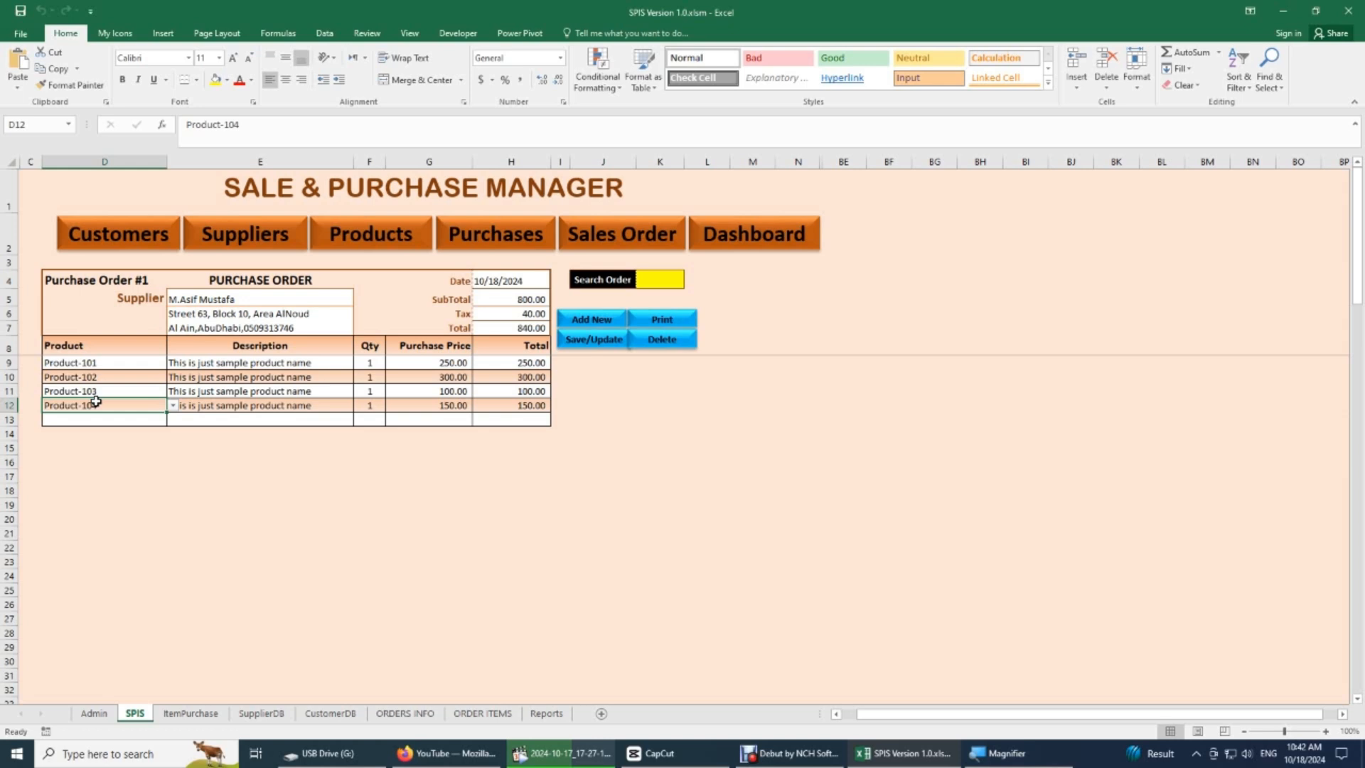
- Review the filled order's header range D4:H8, the amounts in H4:H7, row 3 and the order number formula in D4
left_click_drag(70, 277, 512, 344)
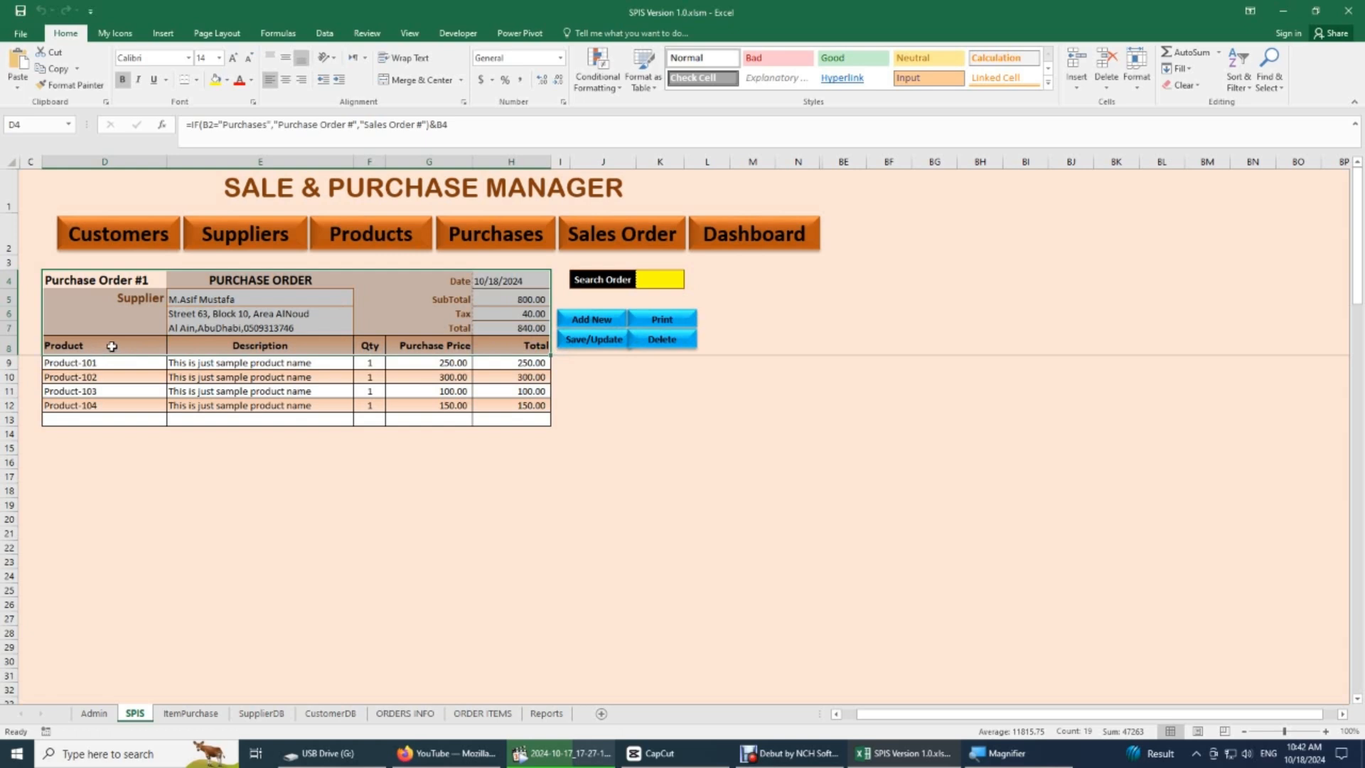
left_click_drag(505, 283, 498, 329)
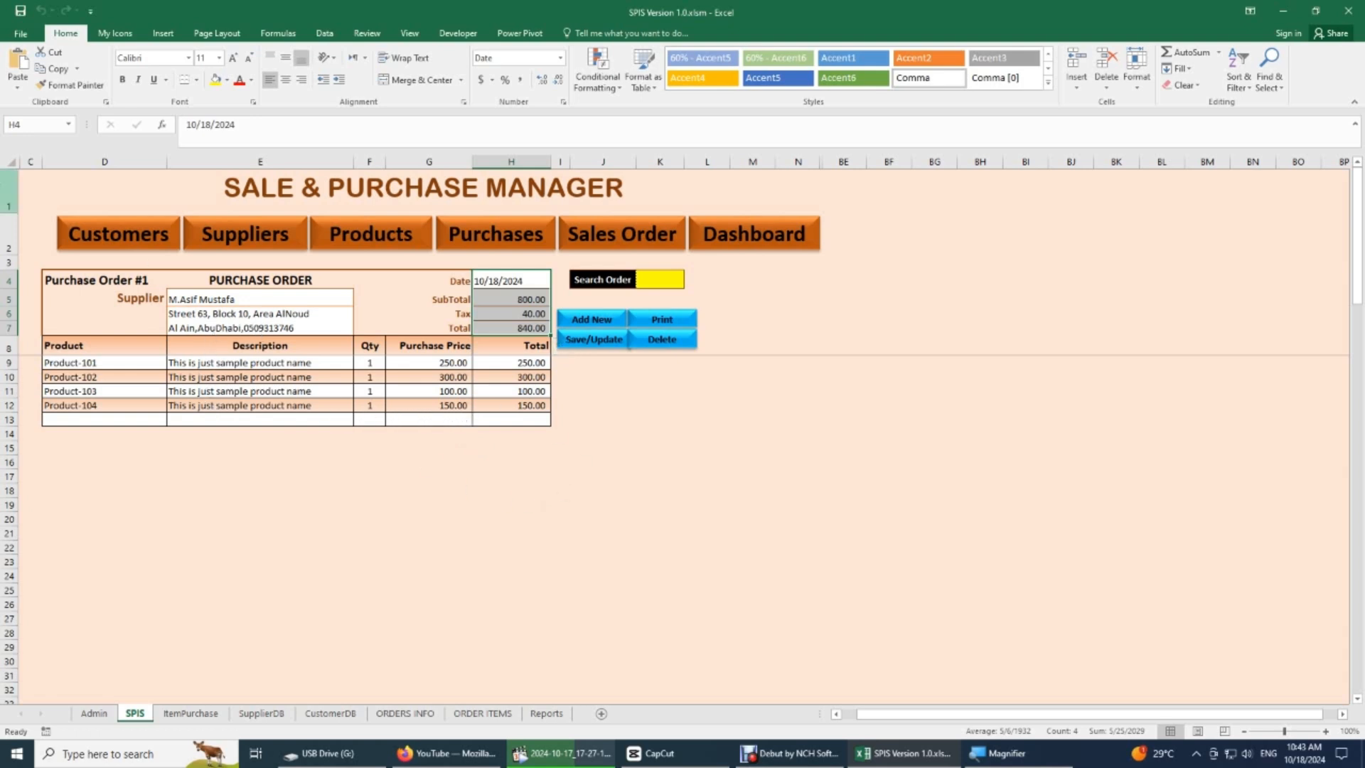
left_click_drag(31, 278, 78, 332)
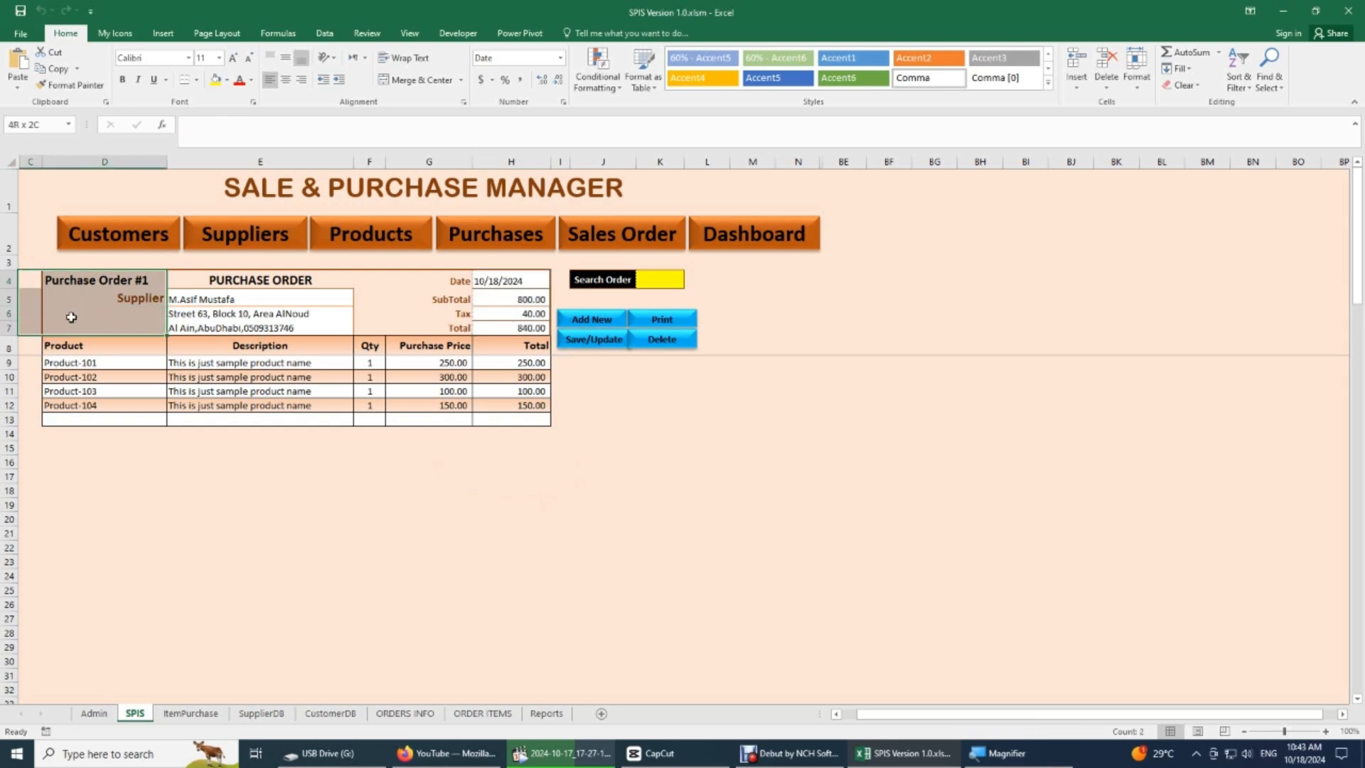
left_click_drag(67, 260, 756, 264)
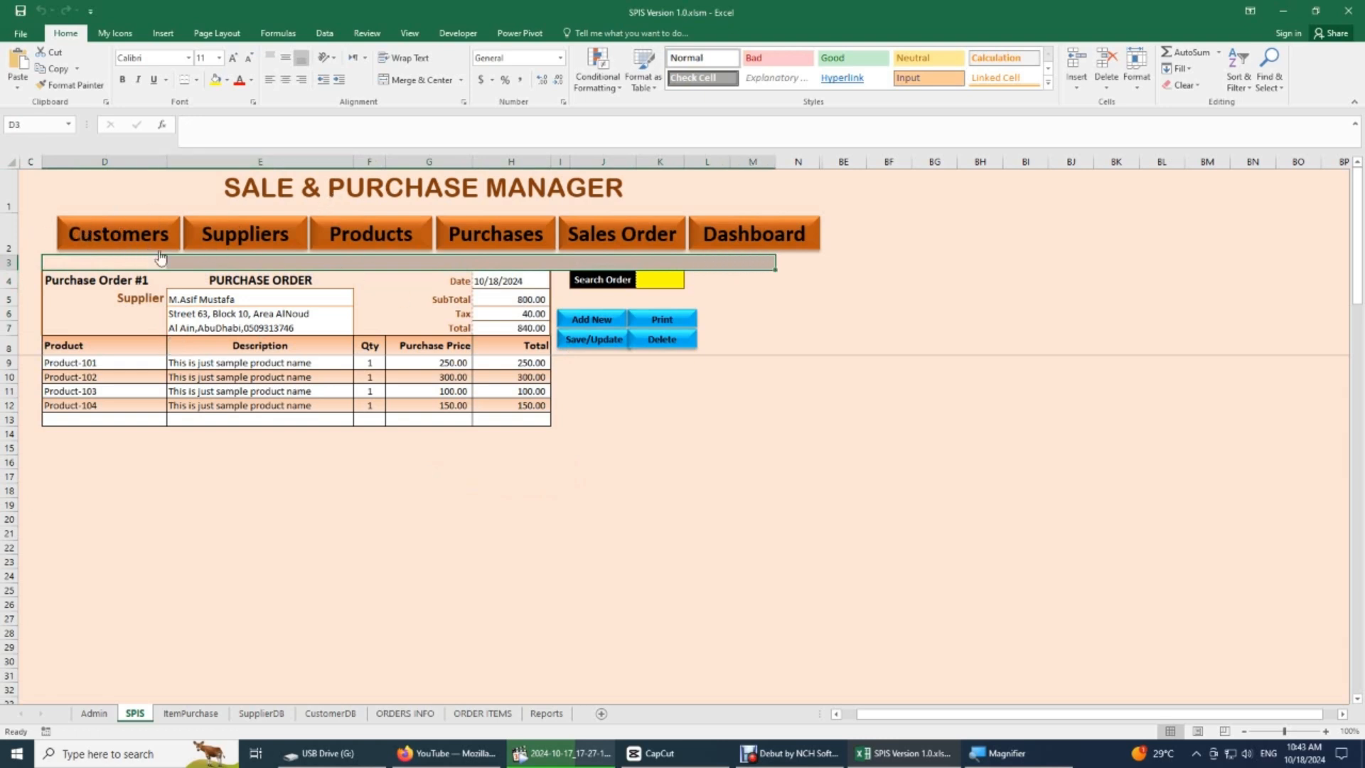
left_click(98, 280)
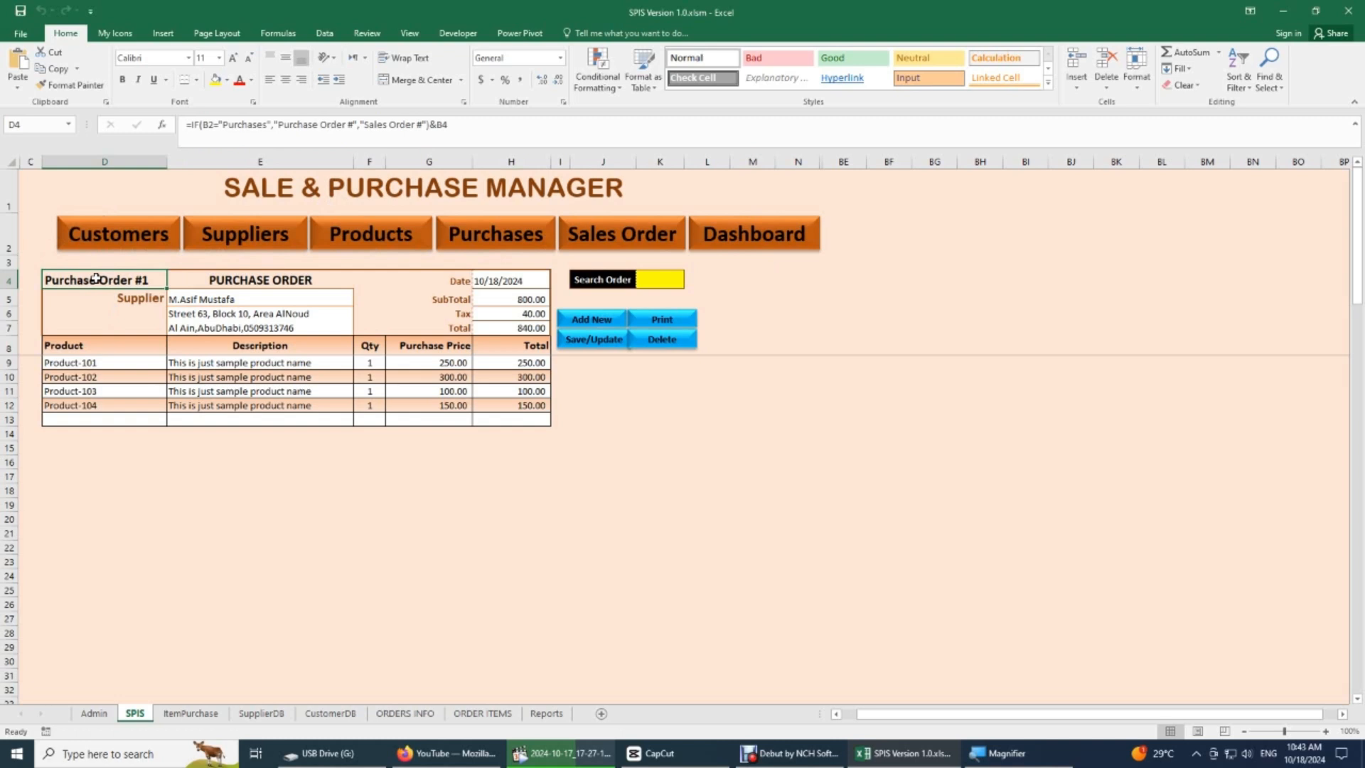
- Review the purchase order's header range D4:H8 and the Search Order cell K4
left_click_drag(96, 279, 502, 352)
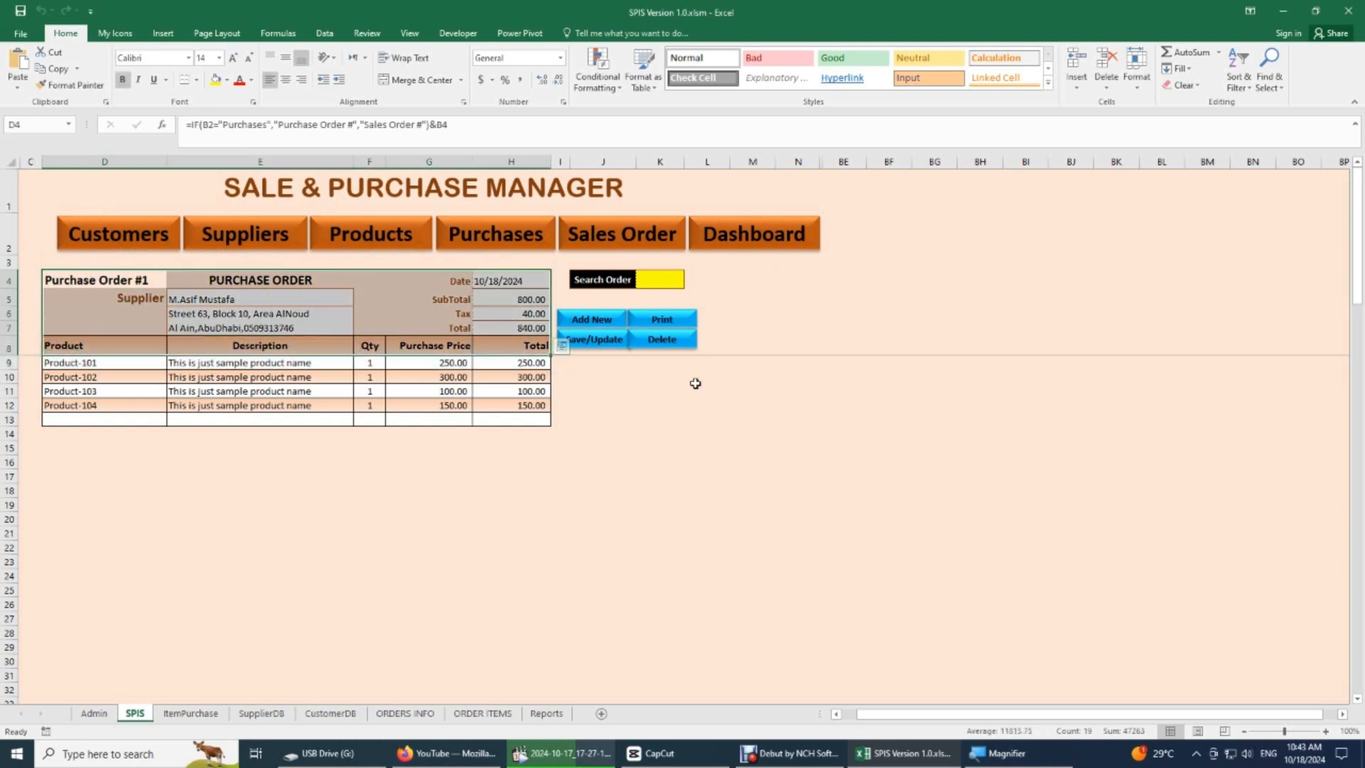
left_click(610, 281)
left_click(658, 278)
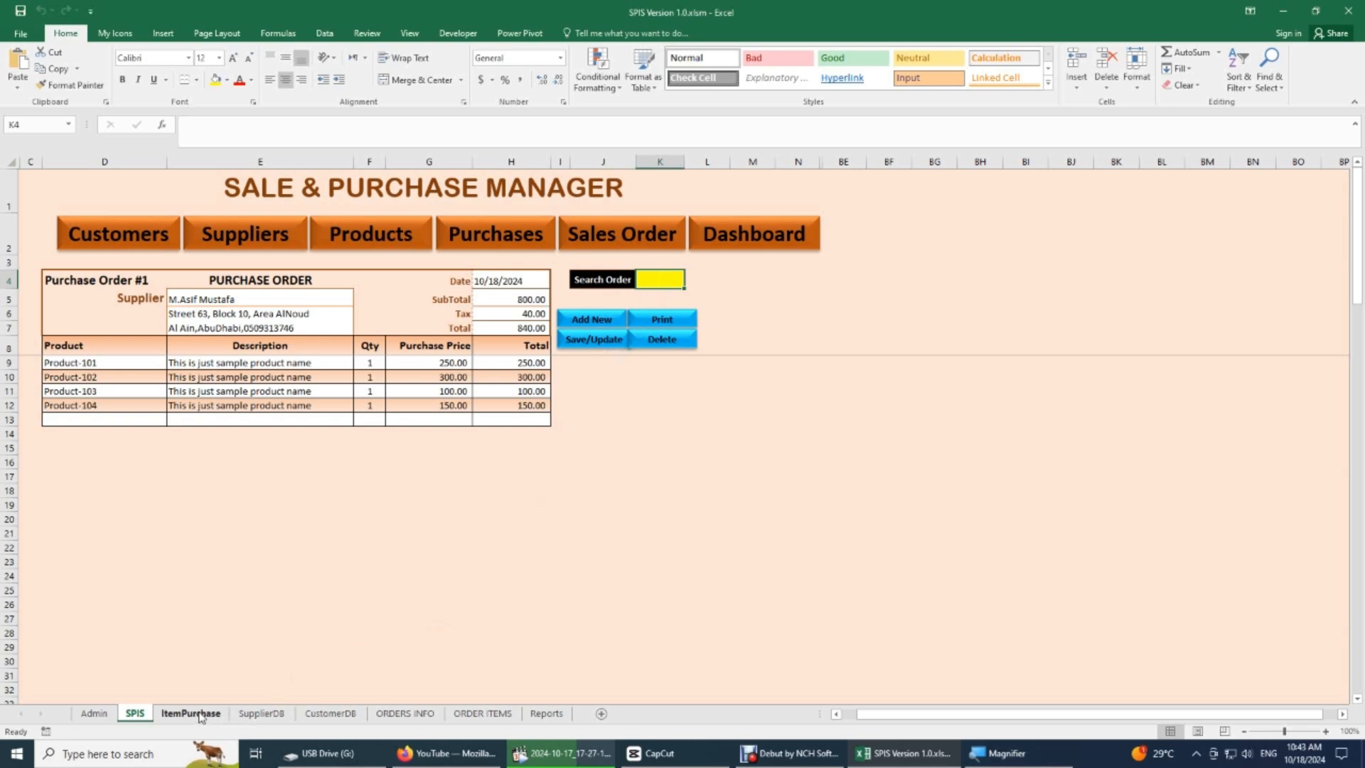
- Centre the Row values in cells I4:I6 of the CustomerDB sheet
left_click(345, 716)
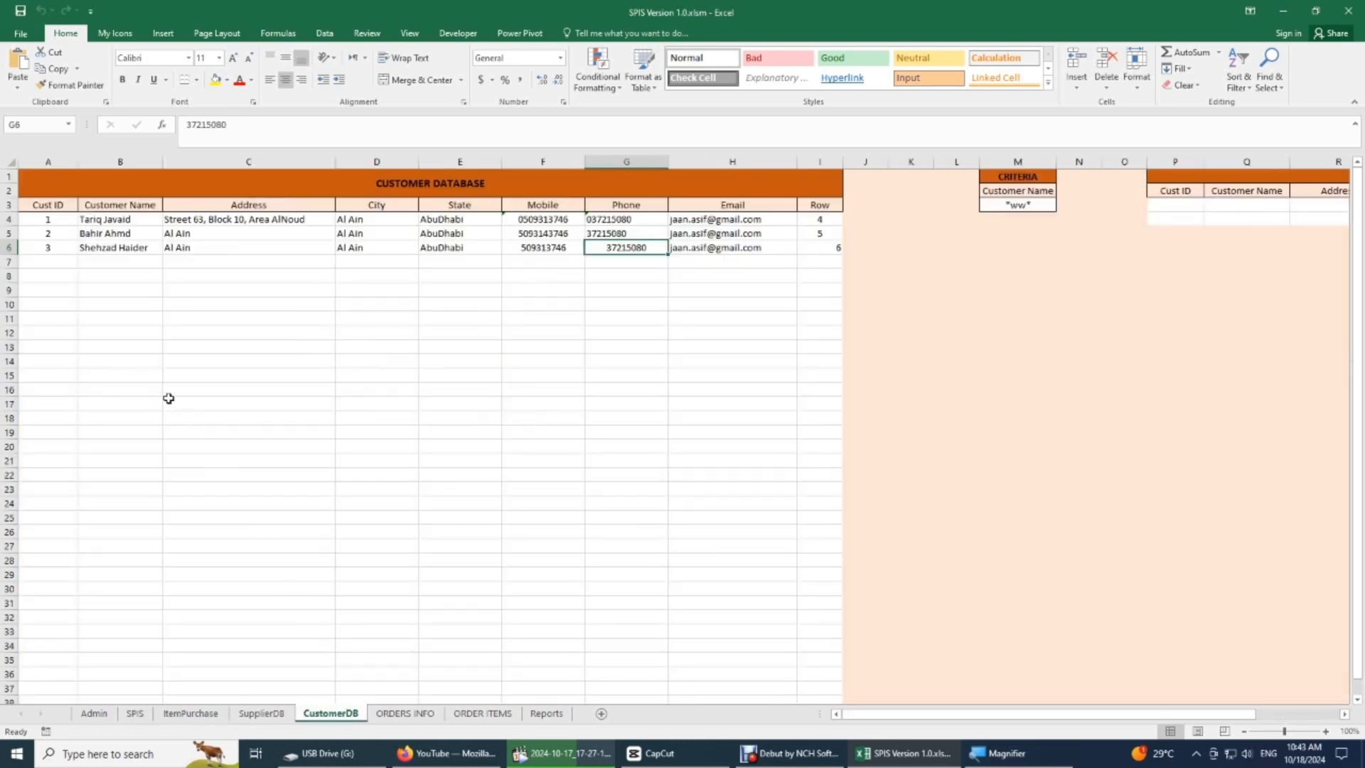
left_click_drag(821, 222, 822, 247)
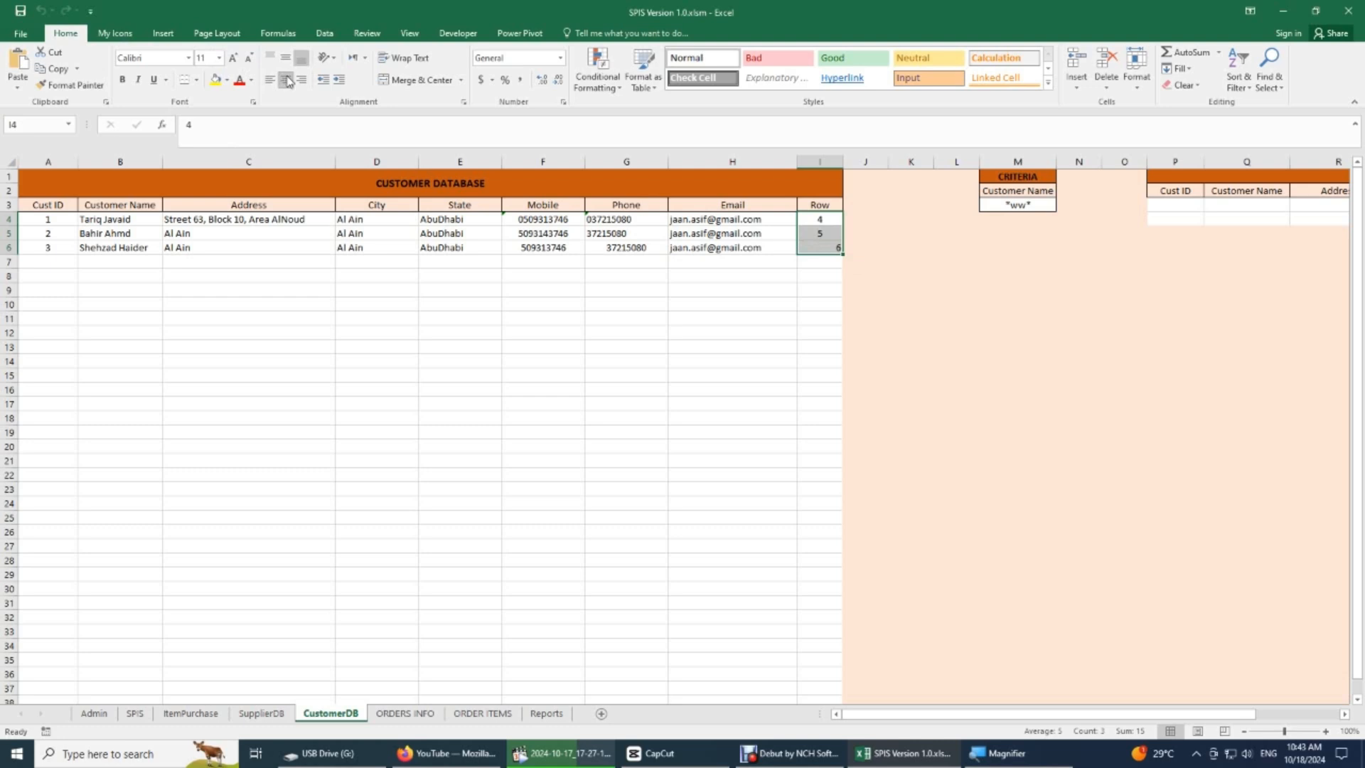
left_click(285, 81)
- Review the Customer Database title and its column headings in A3:I3, from Cust ID to Row
left_click(279, 185)
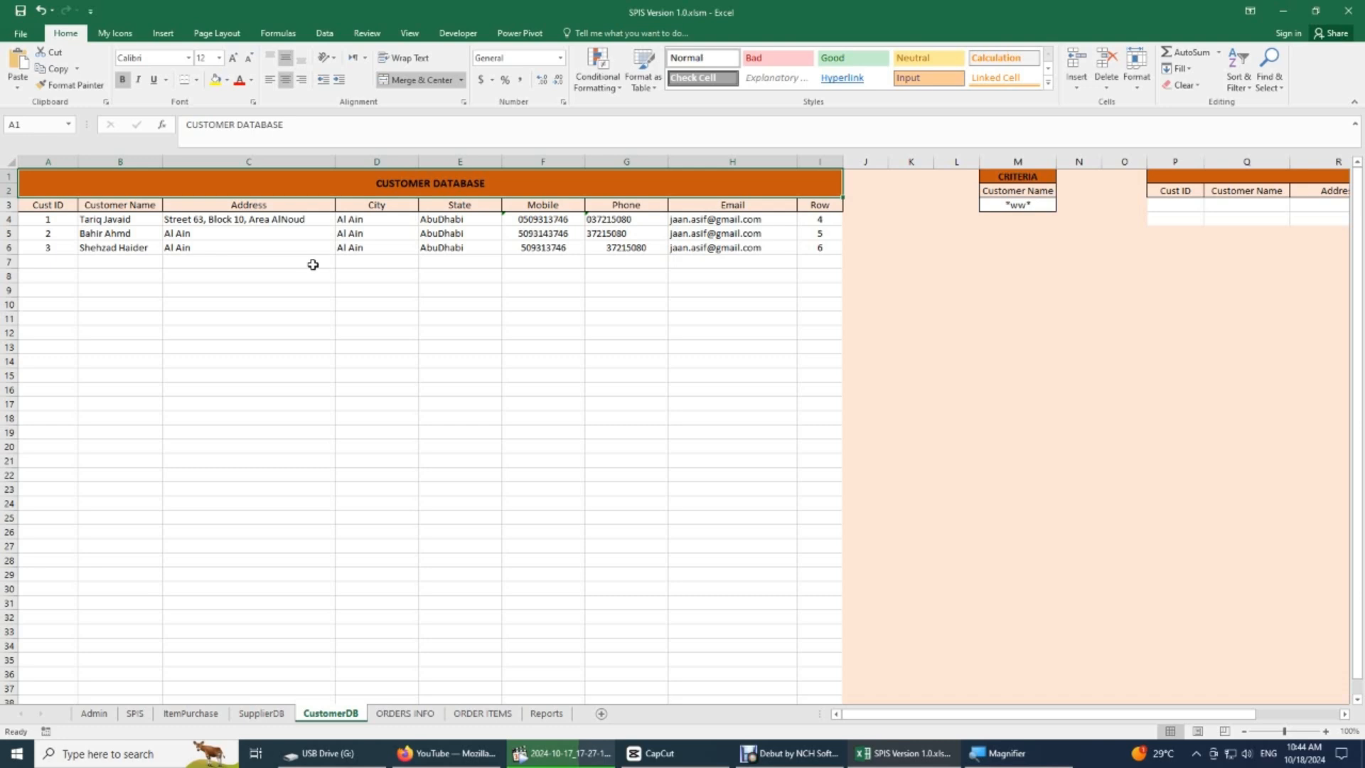
left_click(427, 208)
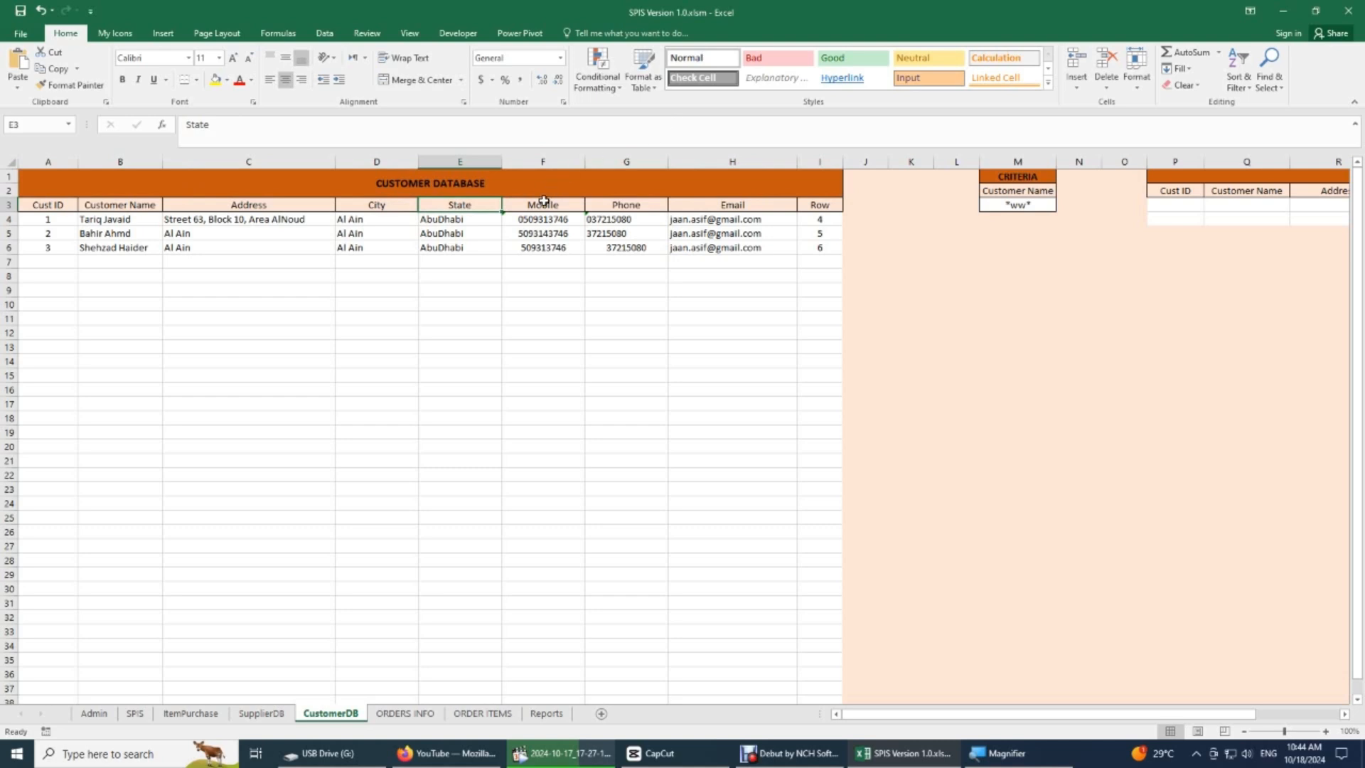
left_click(543, 204)
left_click(648, 207)
left_click(718, 208)
left_click(816, 205)
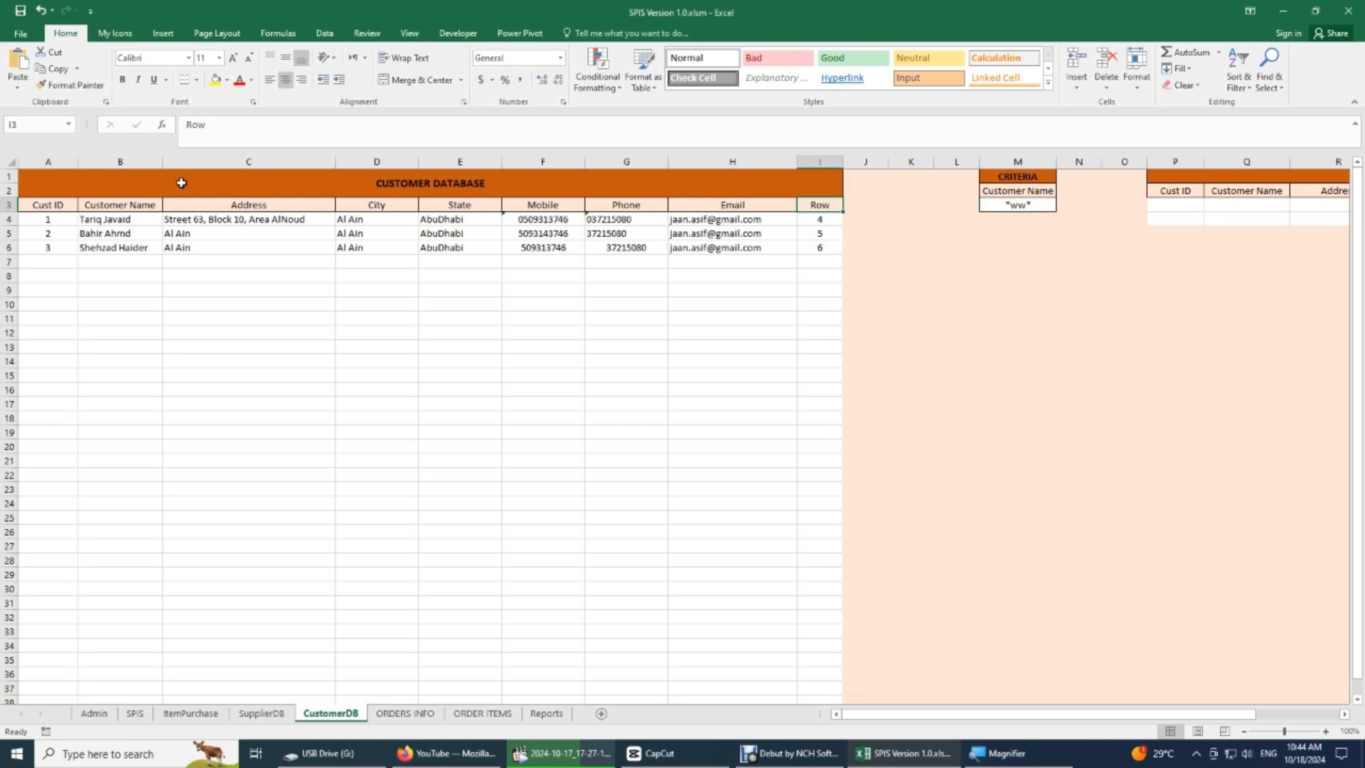
left_click(157, 182)
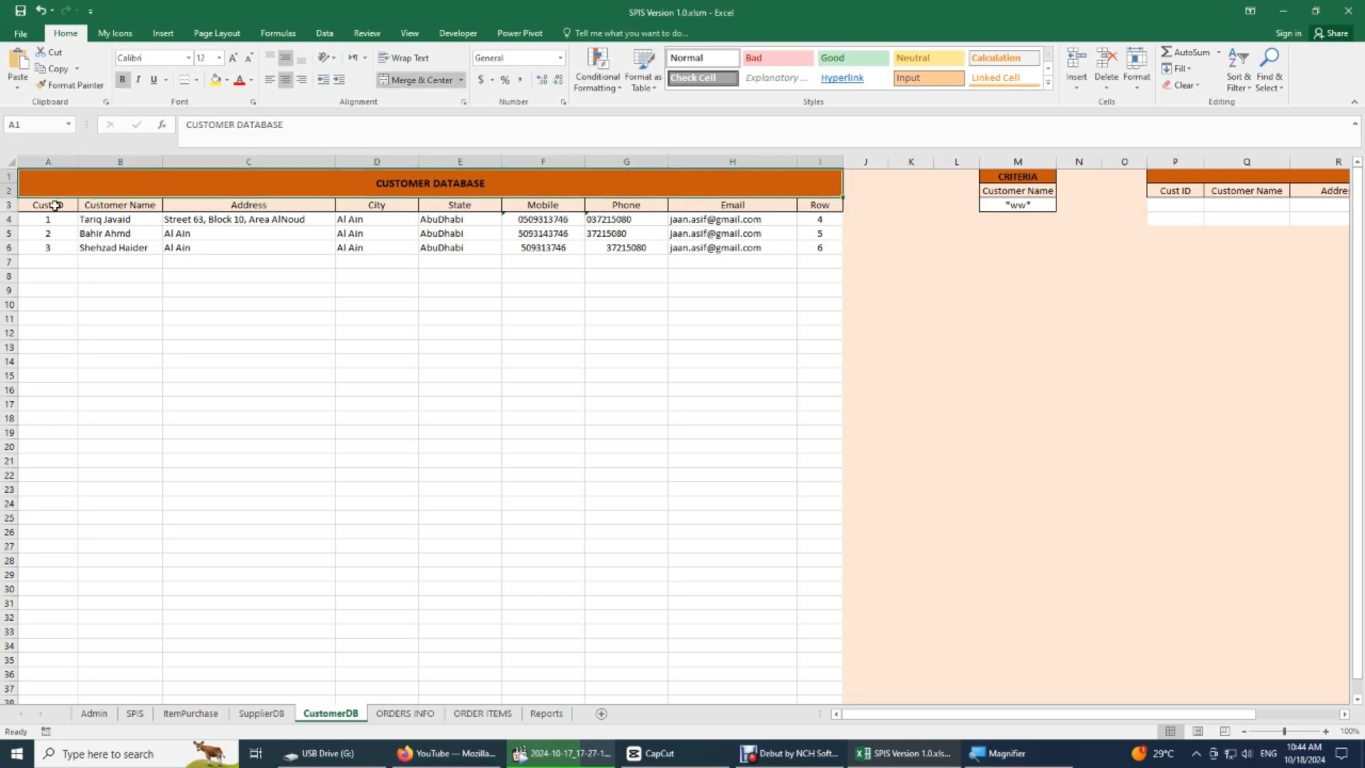
left_click_drag(50, 205, 805, 204)
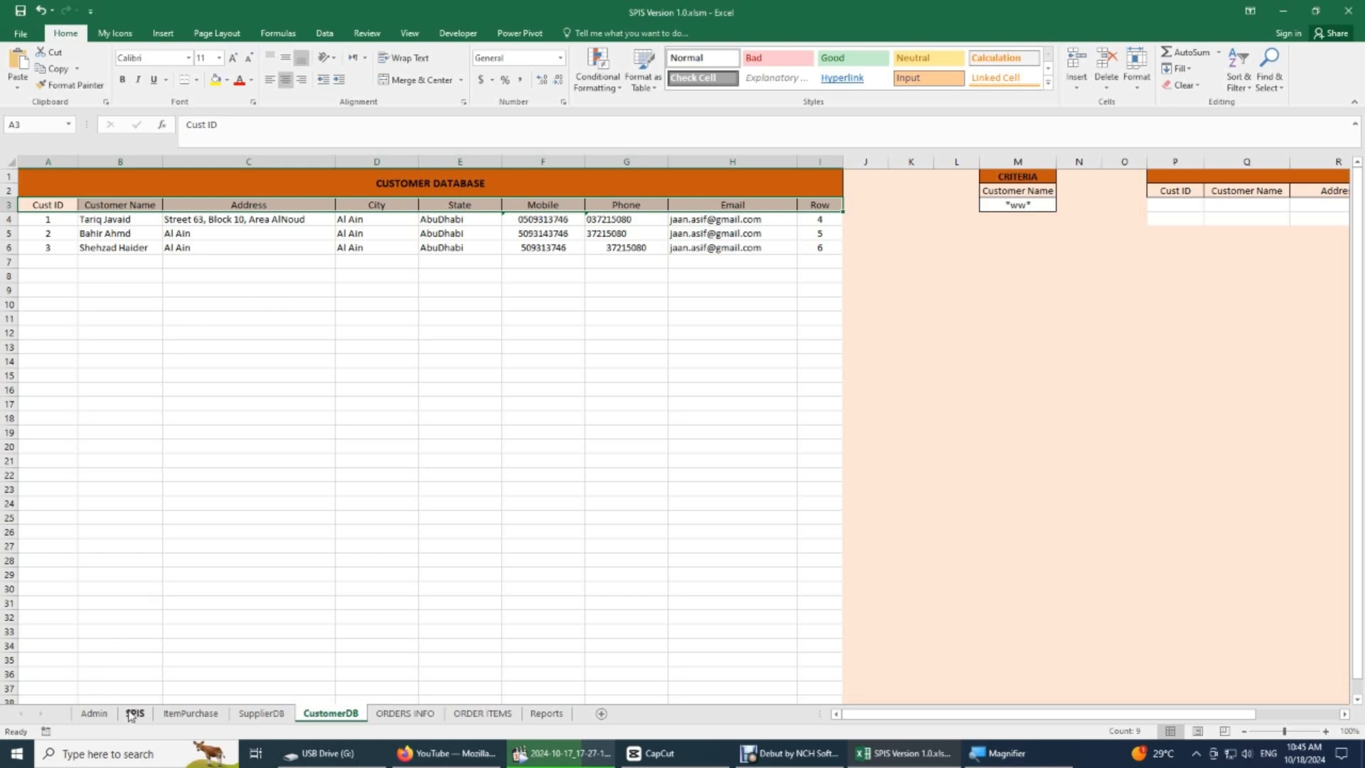
- Centre the Supp ID values in A4:A5 and the Row values in I4:I5 of the SupplierDB sheet
left_click(135, 713)
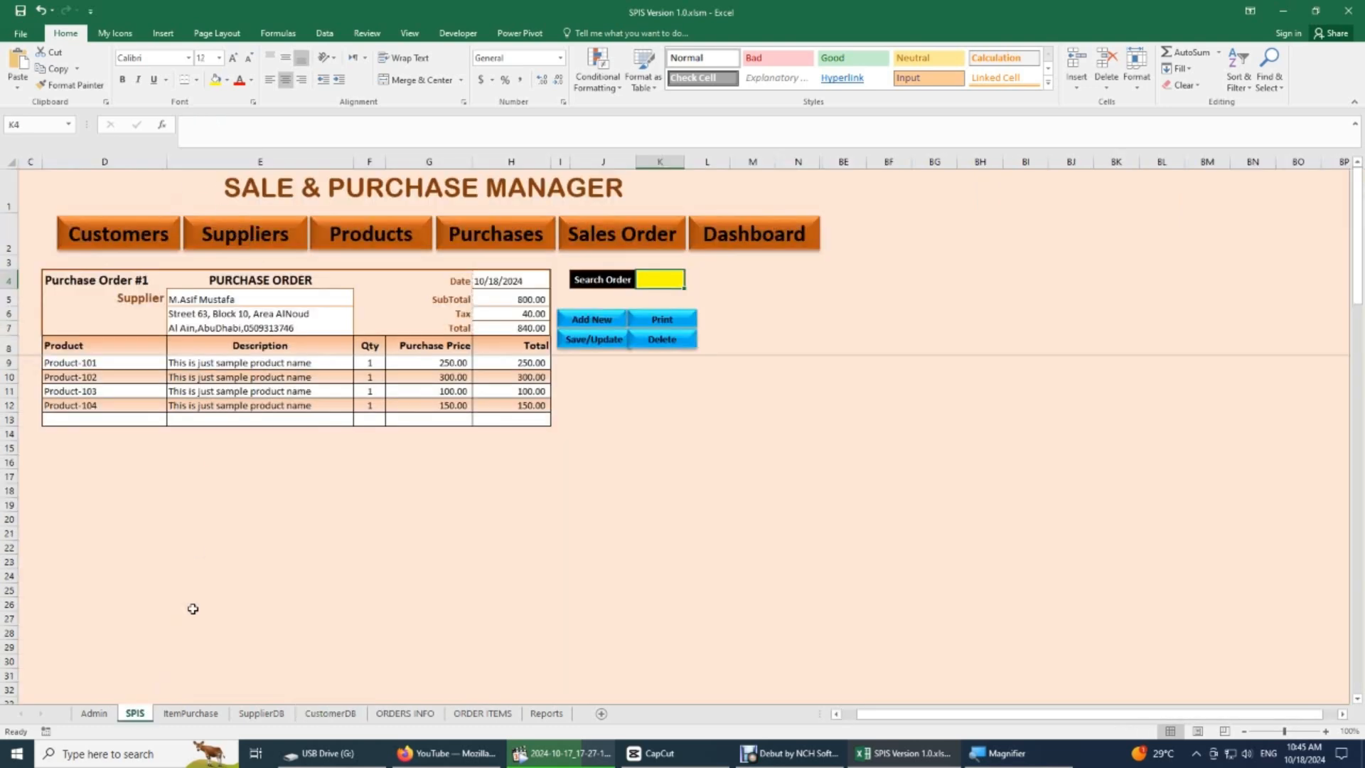
left_click(261, 713)
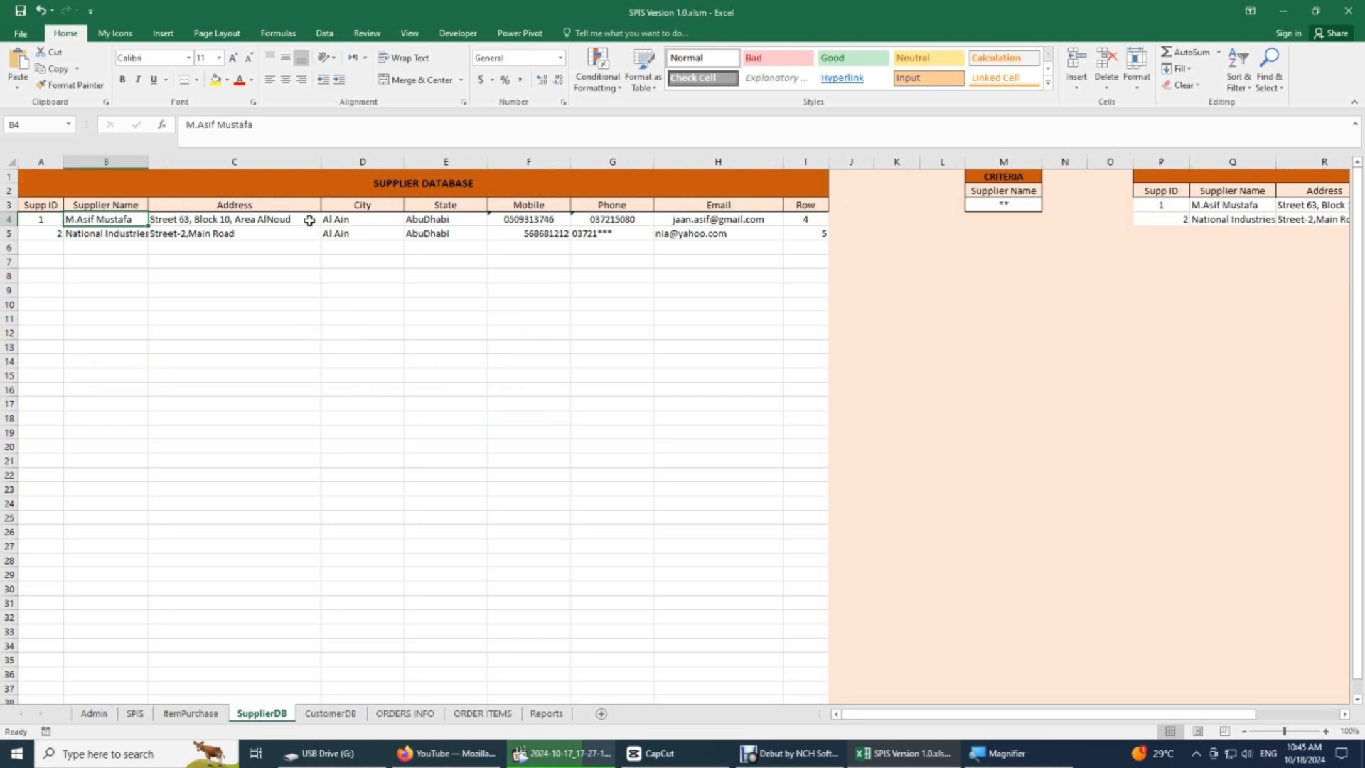
left_click(52, 219)
left_click_drag(52, 219, 52, 234)
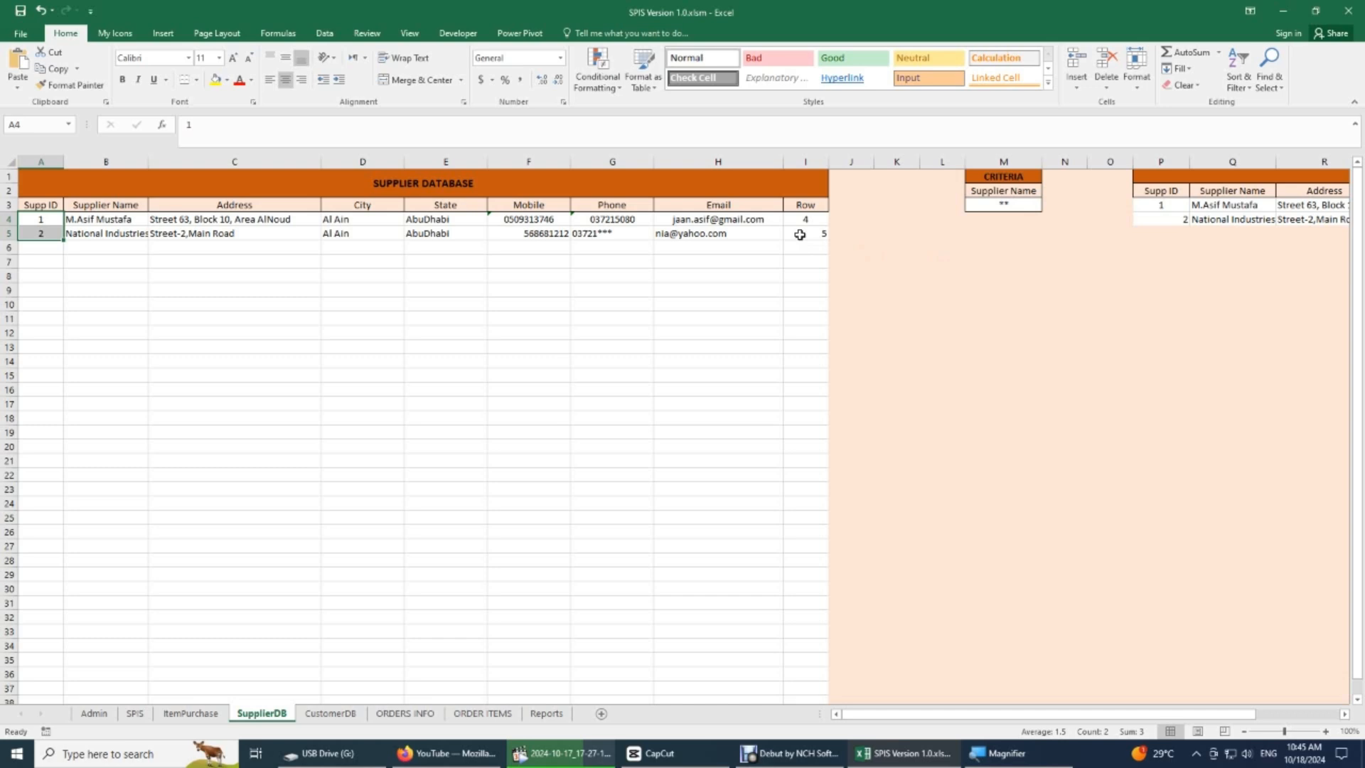
left_click_drag(800, 221, 800, 234)
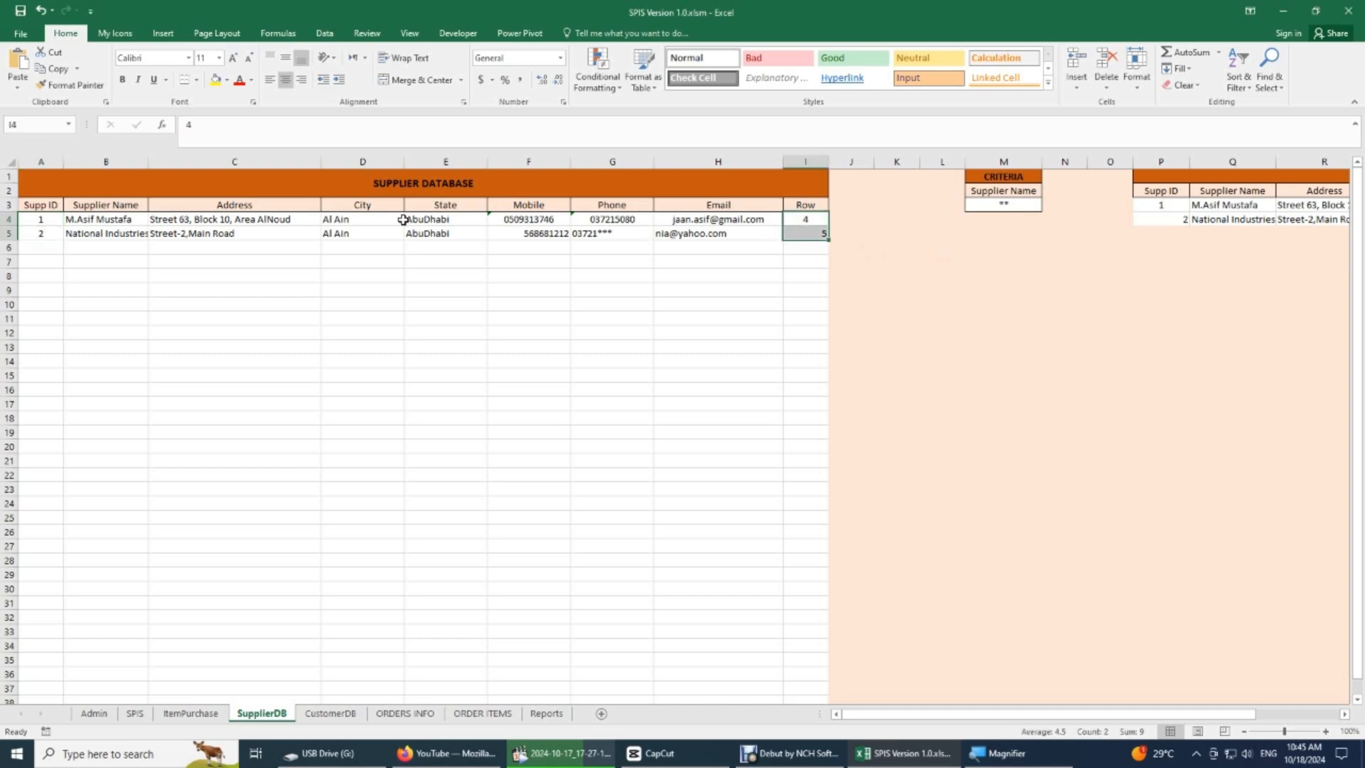
left_click(286, 79)
left_click(286, 80)
left_click(669, 276)
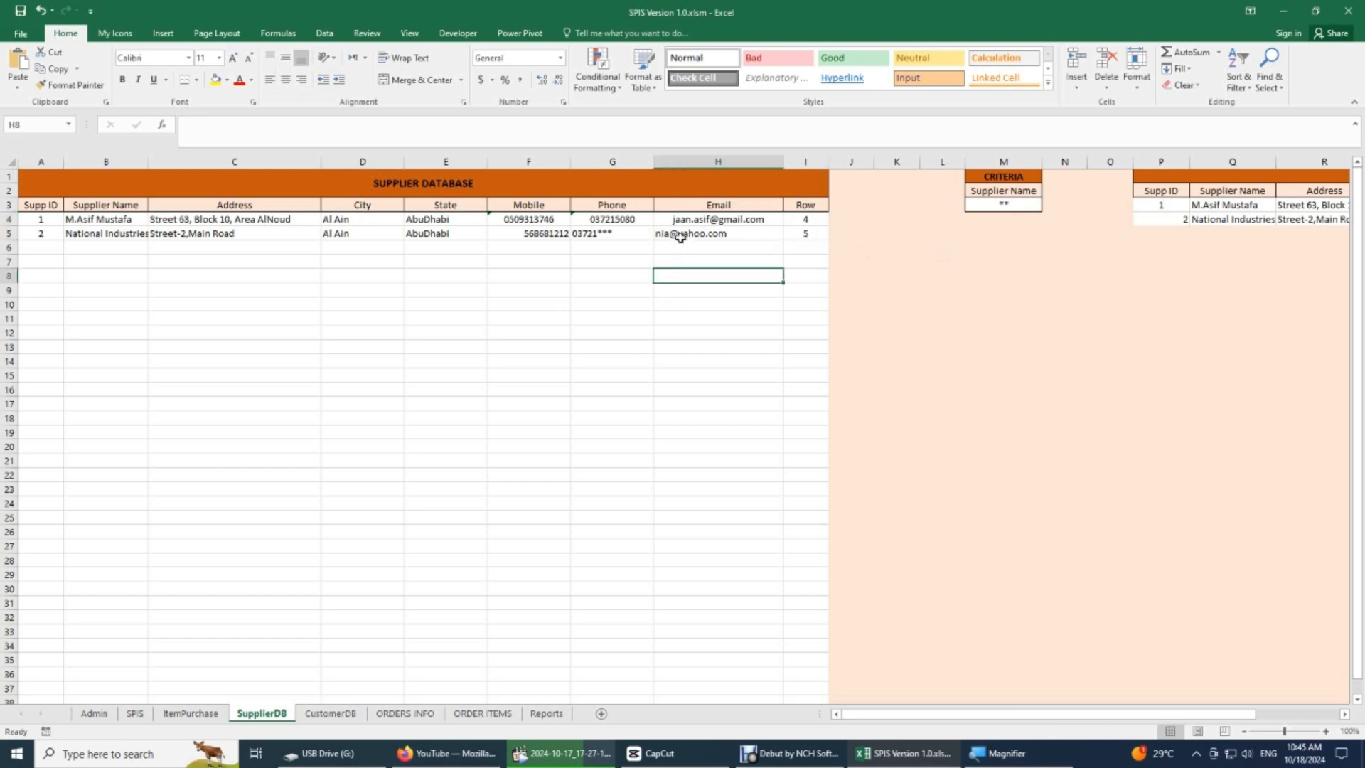
- Left-align the suppliers' Email, Phone and Mobile entries in rows 4 and 5 of the Supplier Database
left_click(683, 221)
left_click_drag(683, 221, 683, 235)
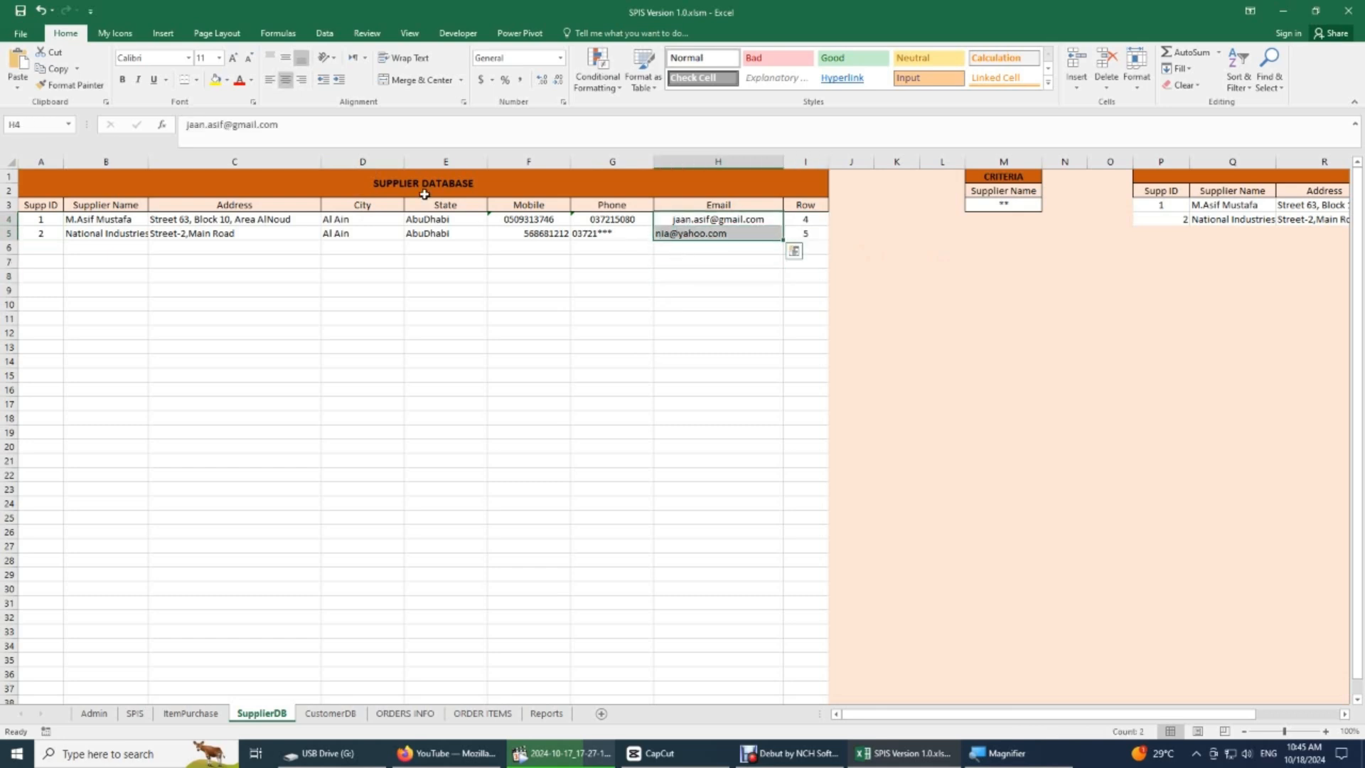
left_click(269, 79)
left_click_drag(620, 220, 620, 234)
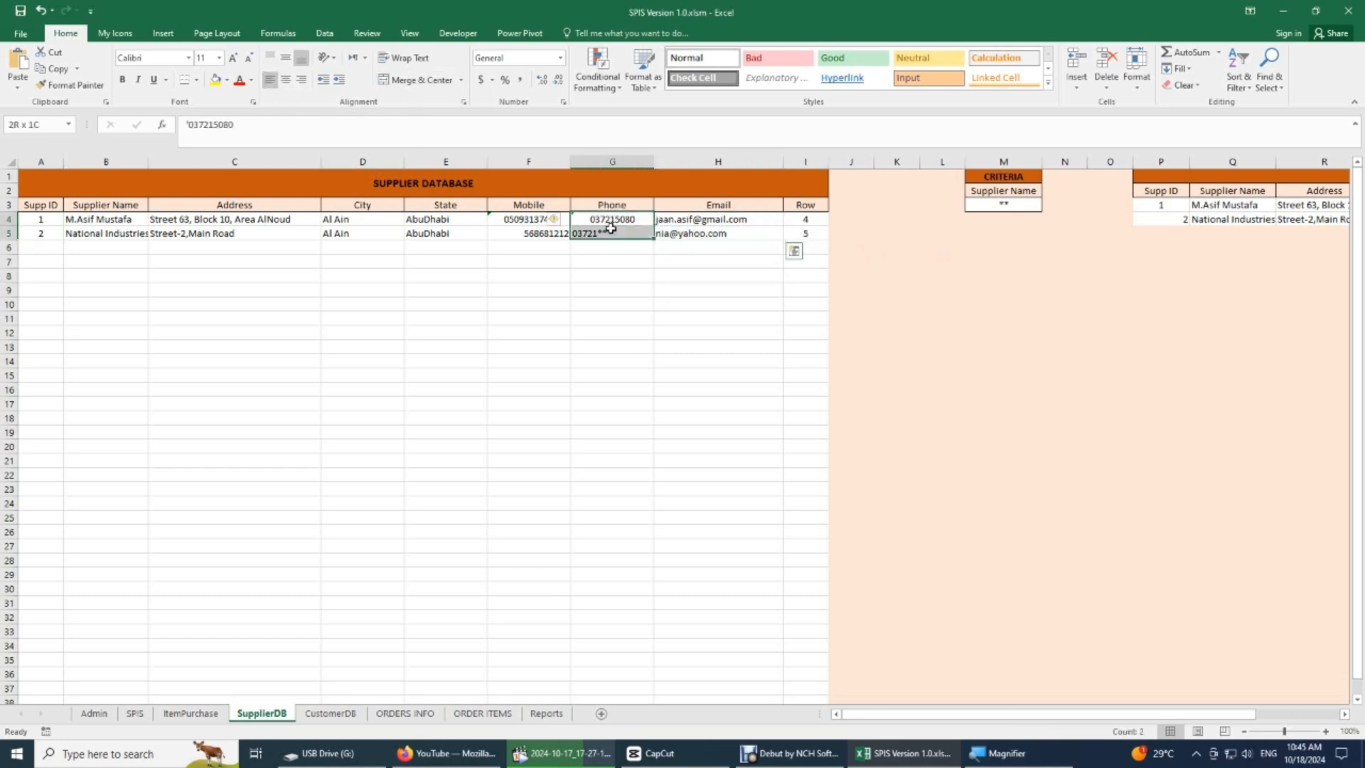
left_click(270, 80)
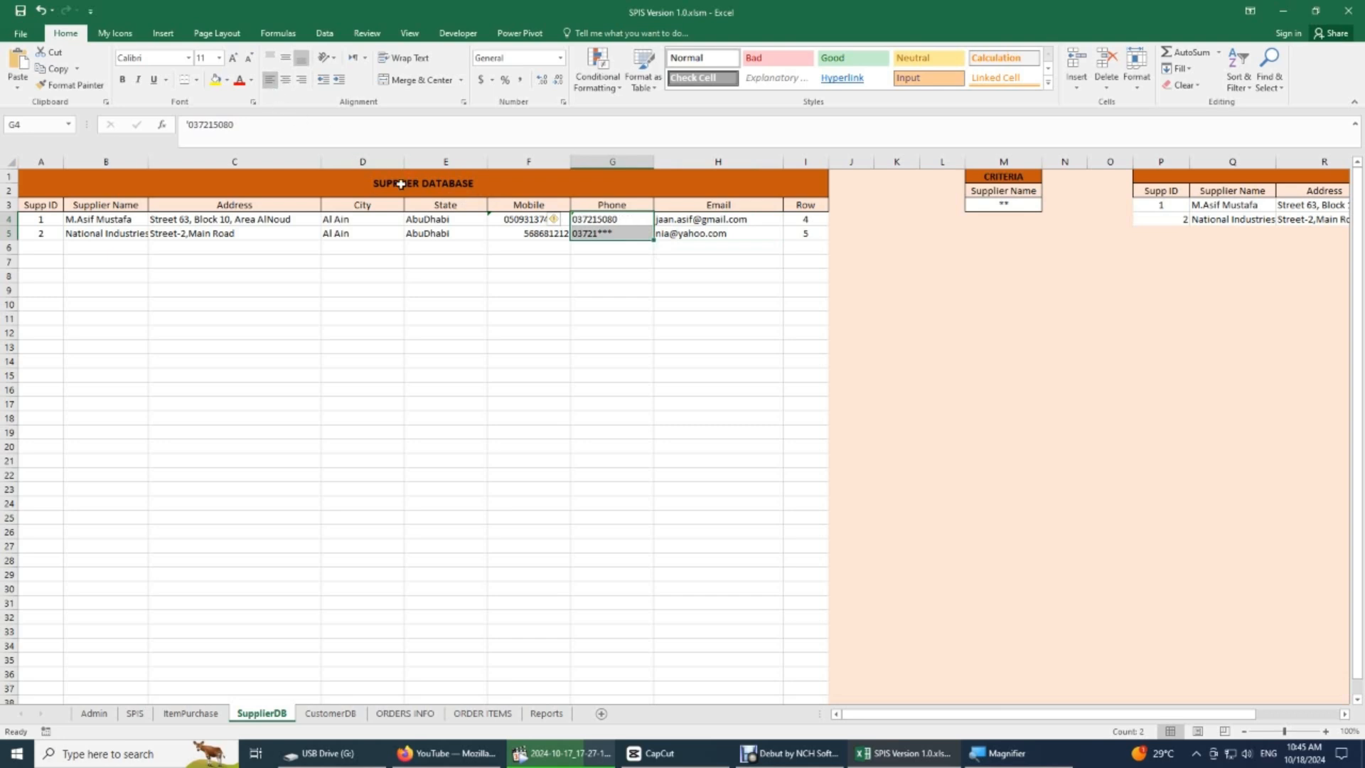
left_click_drag(492, 222, 497, 234)
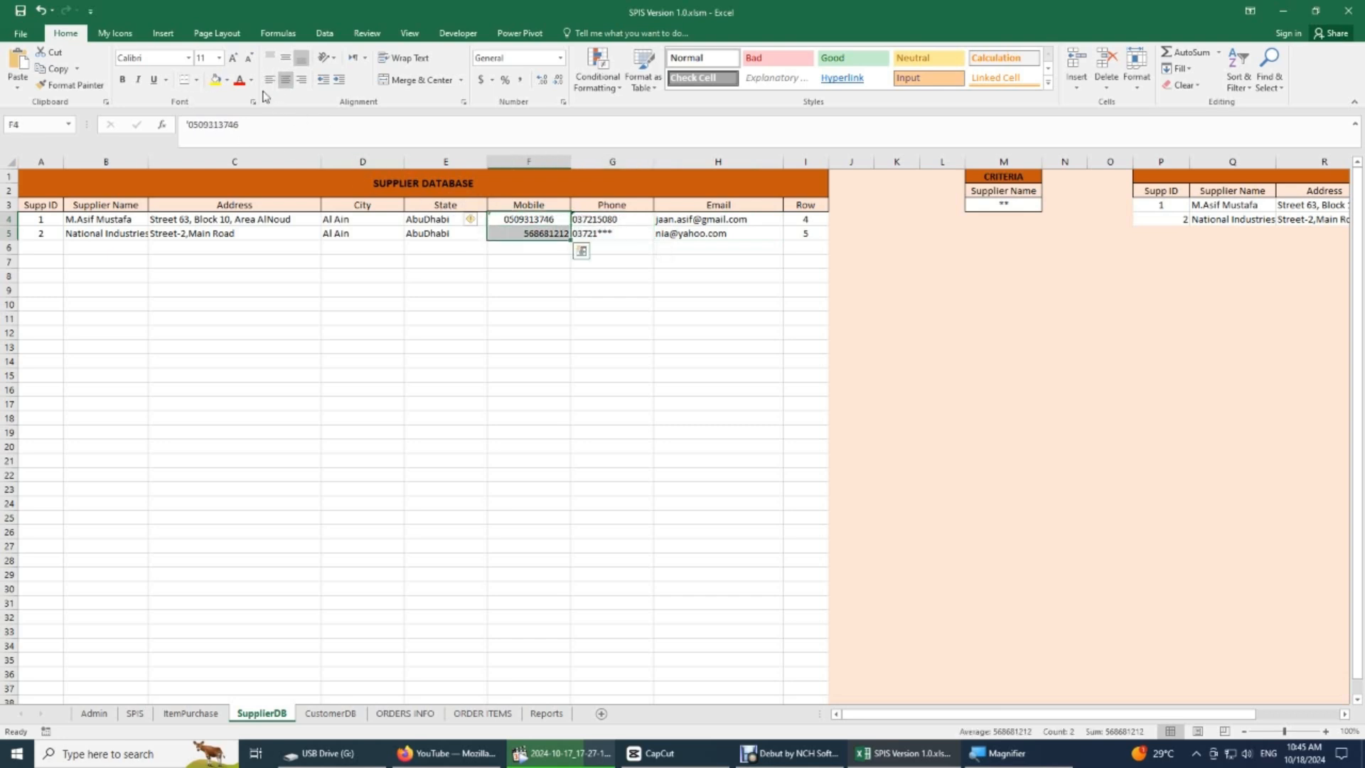
left_click(269, 80)
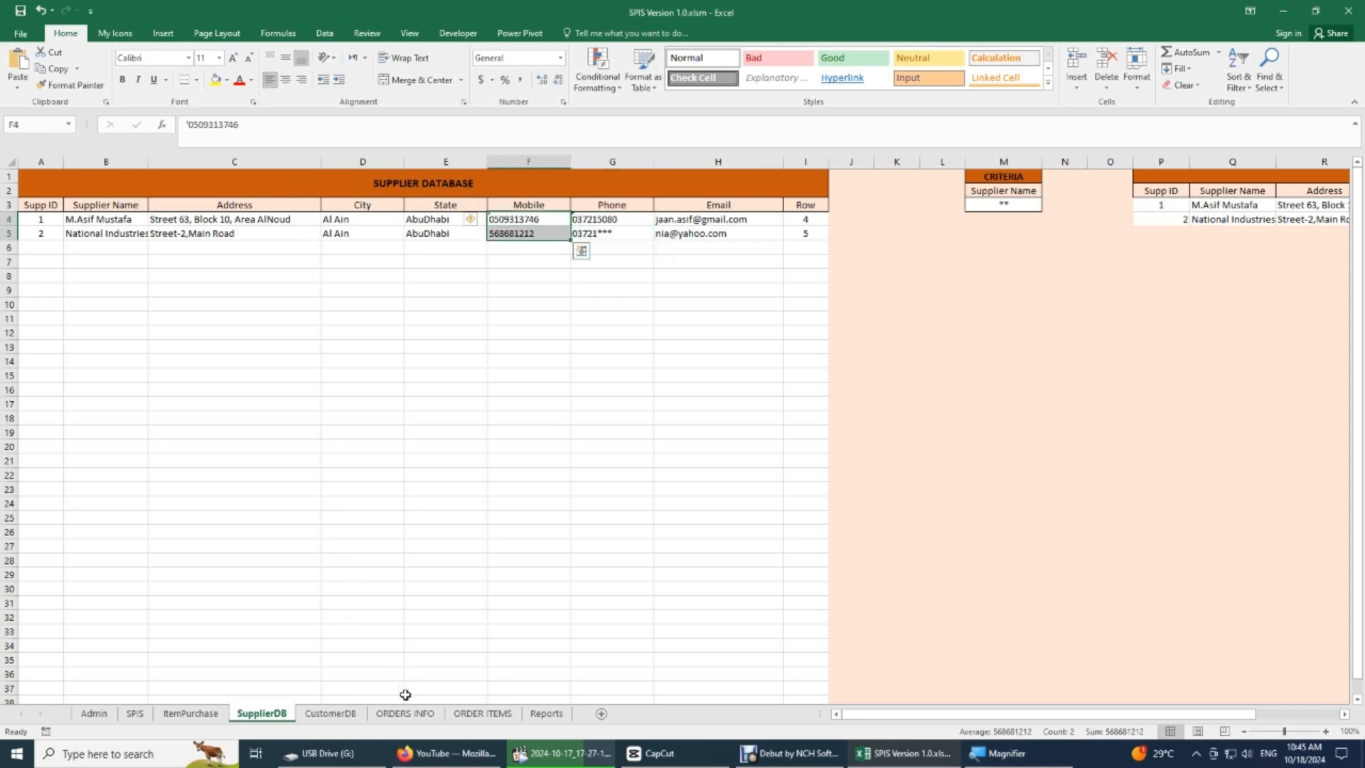
- Examine the ItemPurchase sheet's Product List, including its Description, Picture, Purchase Price, Sales Price and In Stock columns
left_click(191, 713)
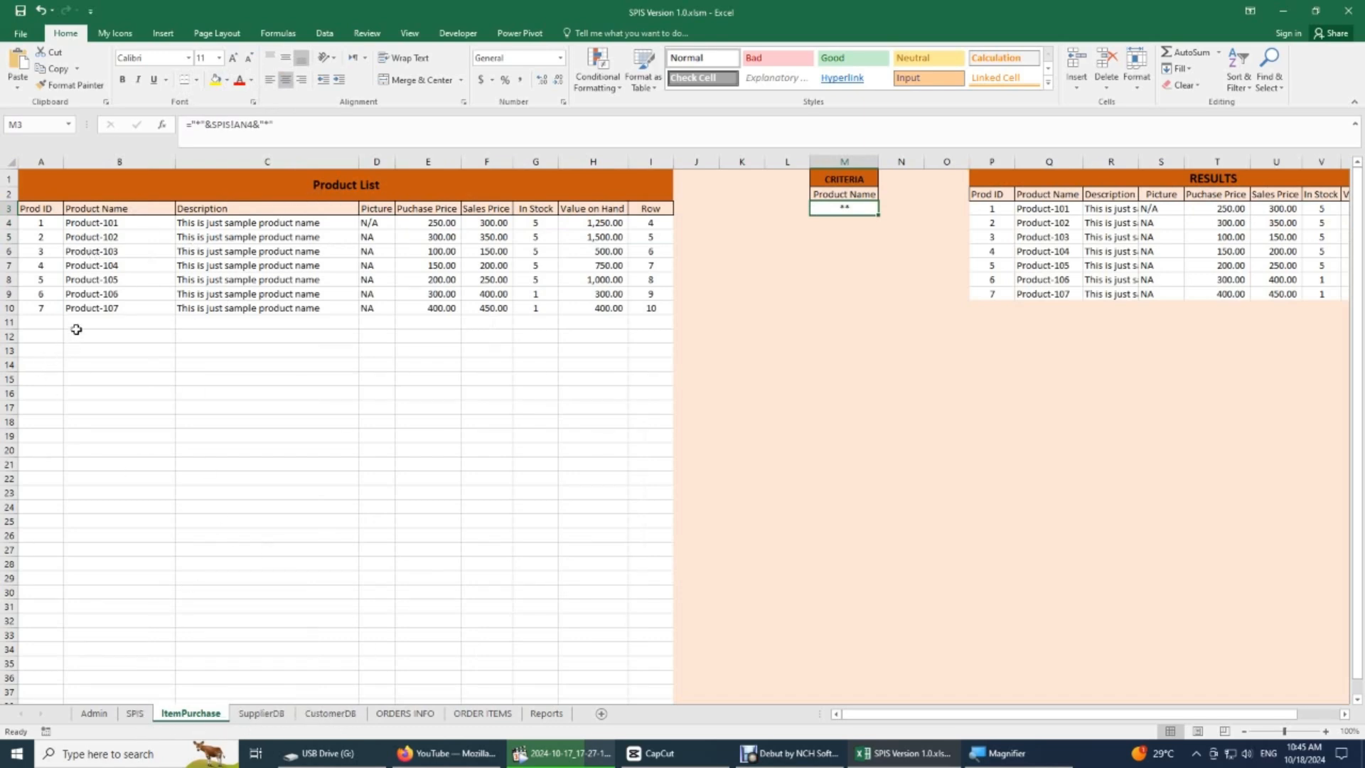
scroll(76, 330, "down", 3)
scroll(76, 329, "up", 3)
left_click(214, 234)
left_click_drag(222, 212, 265, 306)
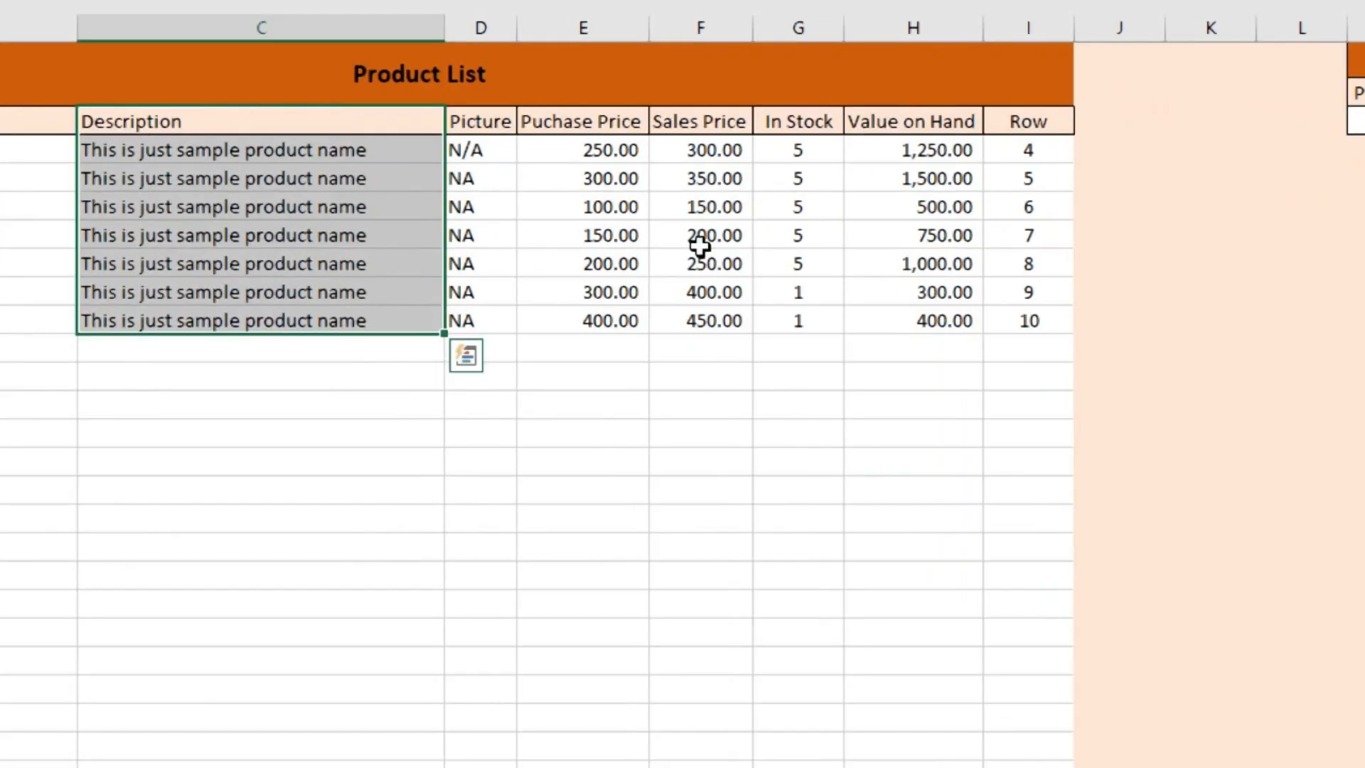
left_click(589, 125)
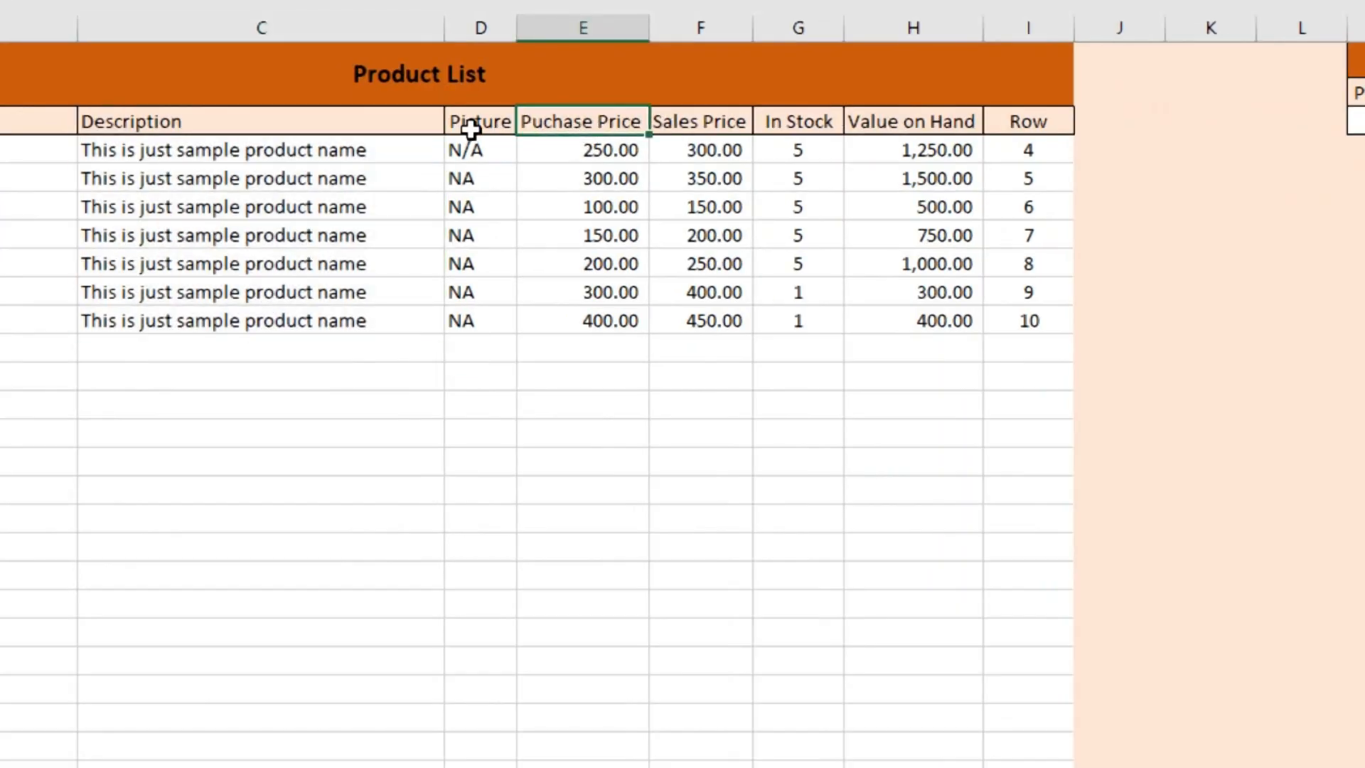
left_click_drag(472, 125, 472, 346)
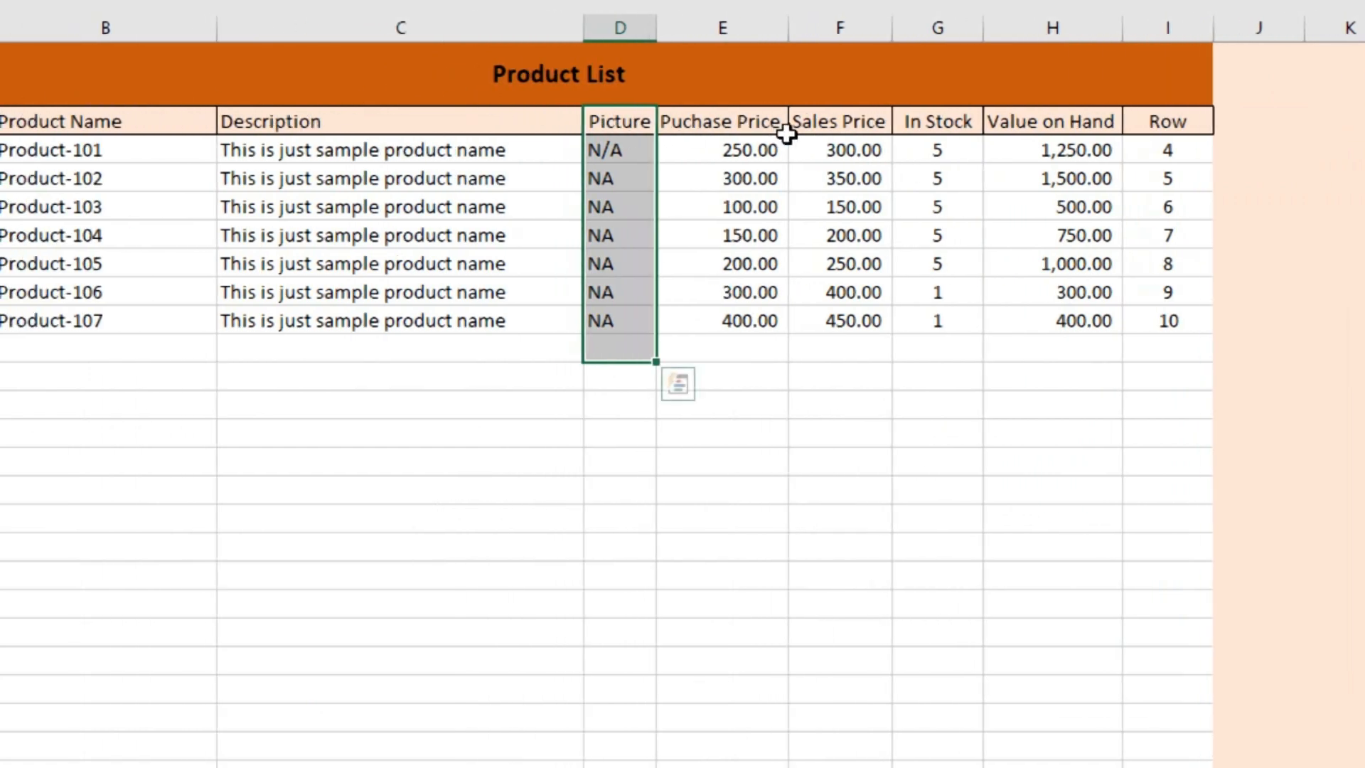
left_click(807, 118)
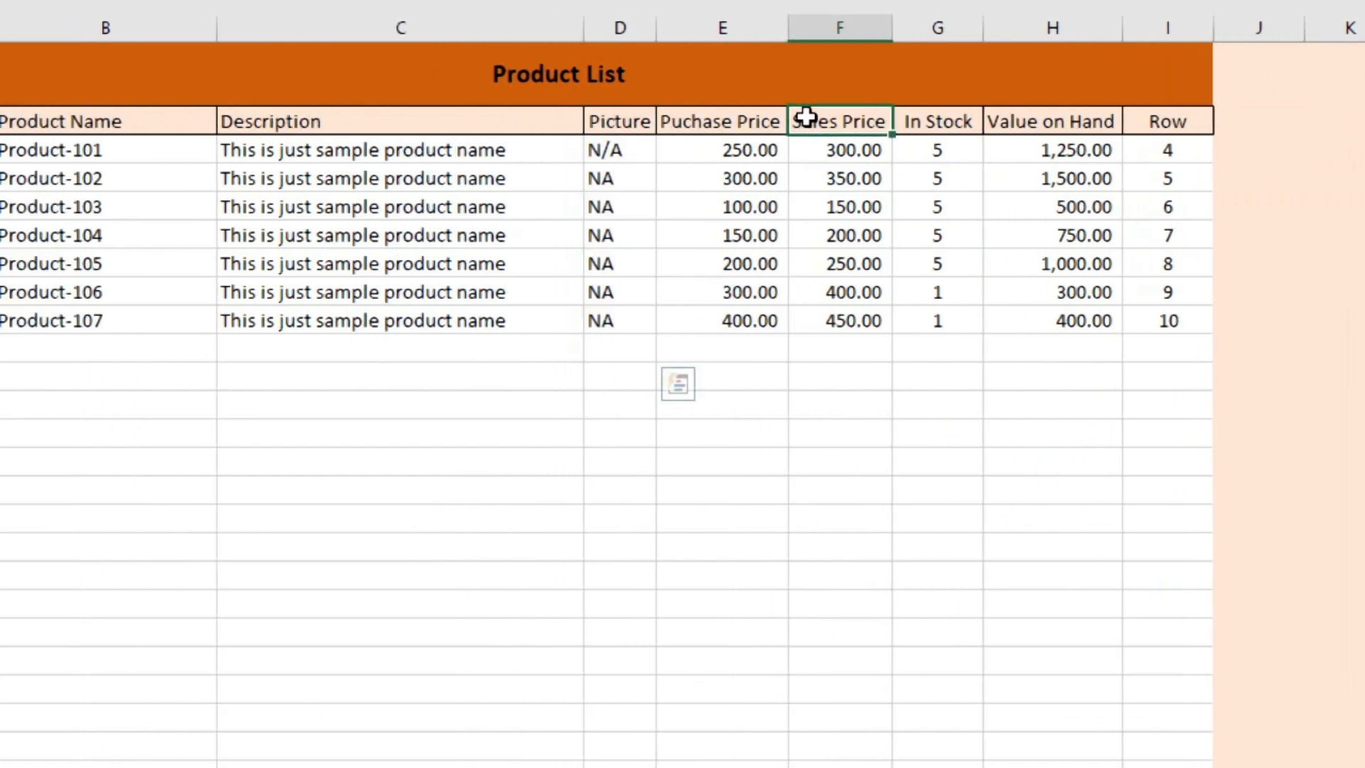
left_click(920, 122)
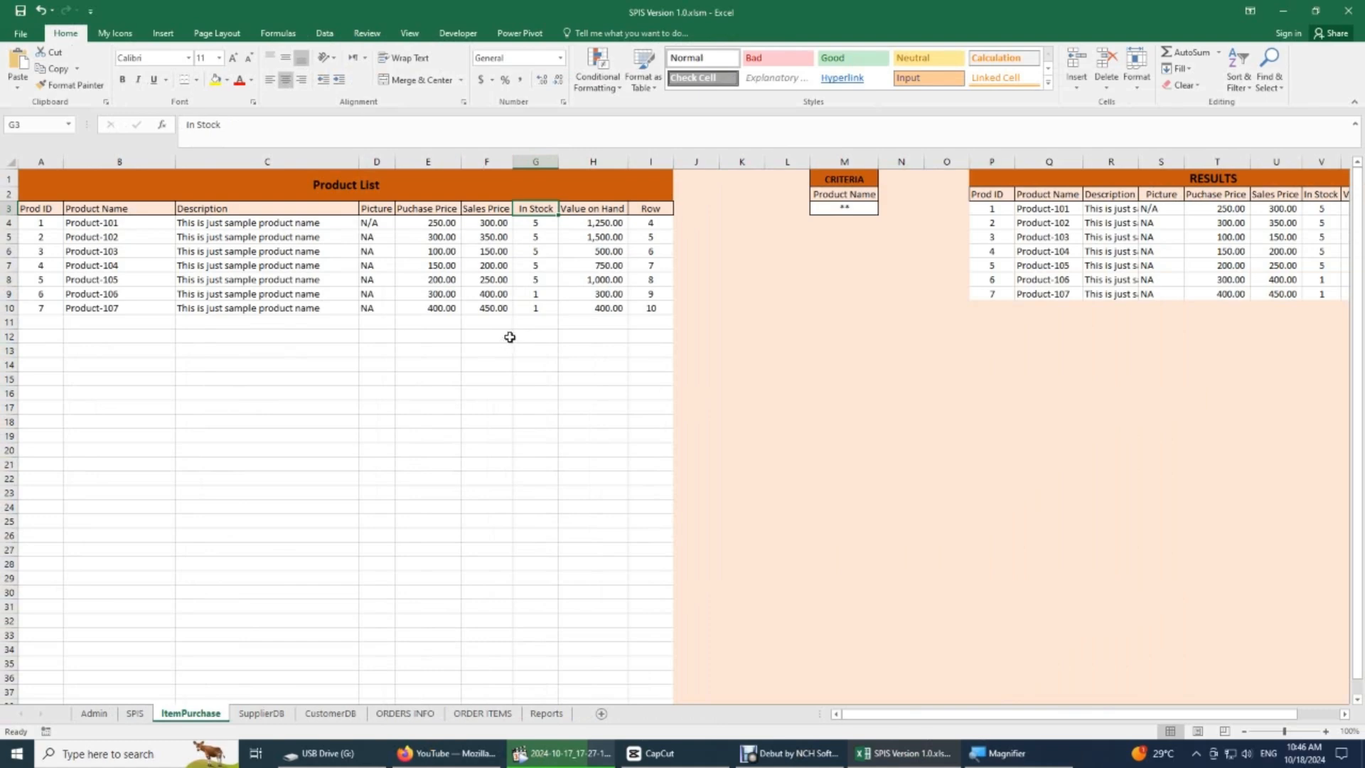
- Look through the ORDERS INFO, ORDER ITEMS and SPIS sheets and review the Order List table on ORDERS INFO
left_click(416, 717)
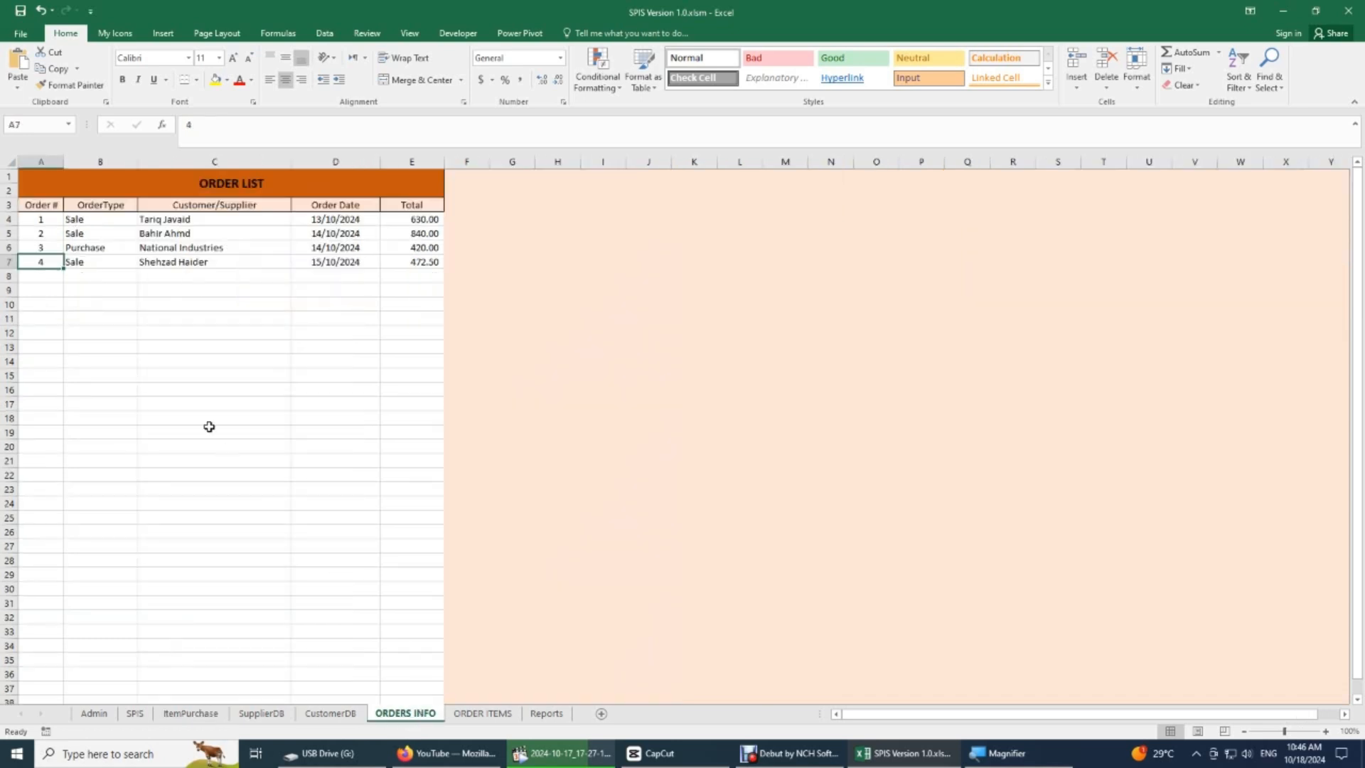
left_click(490, 716)
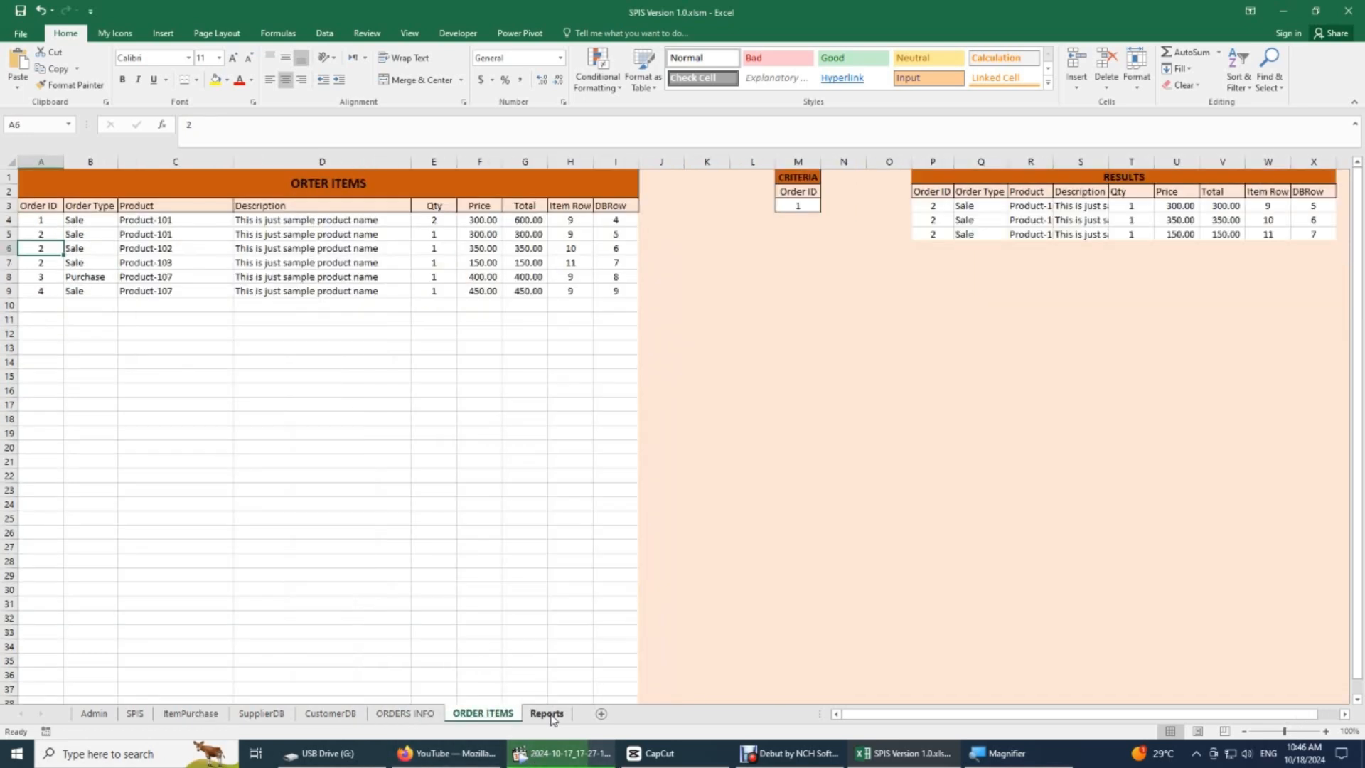
left_click(135, 714)
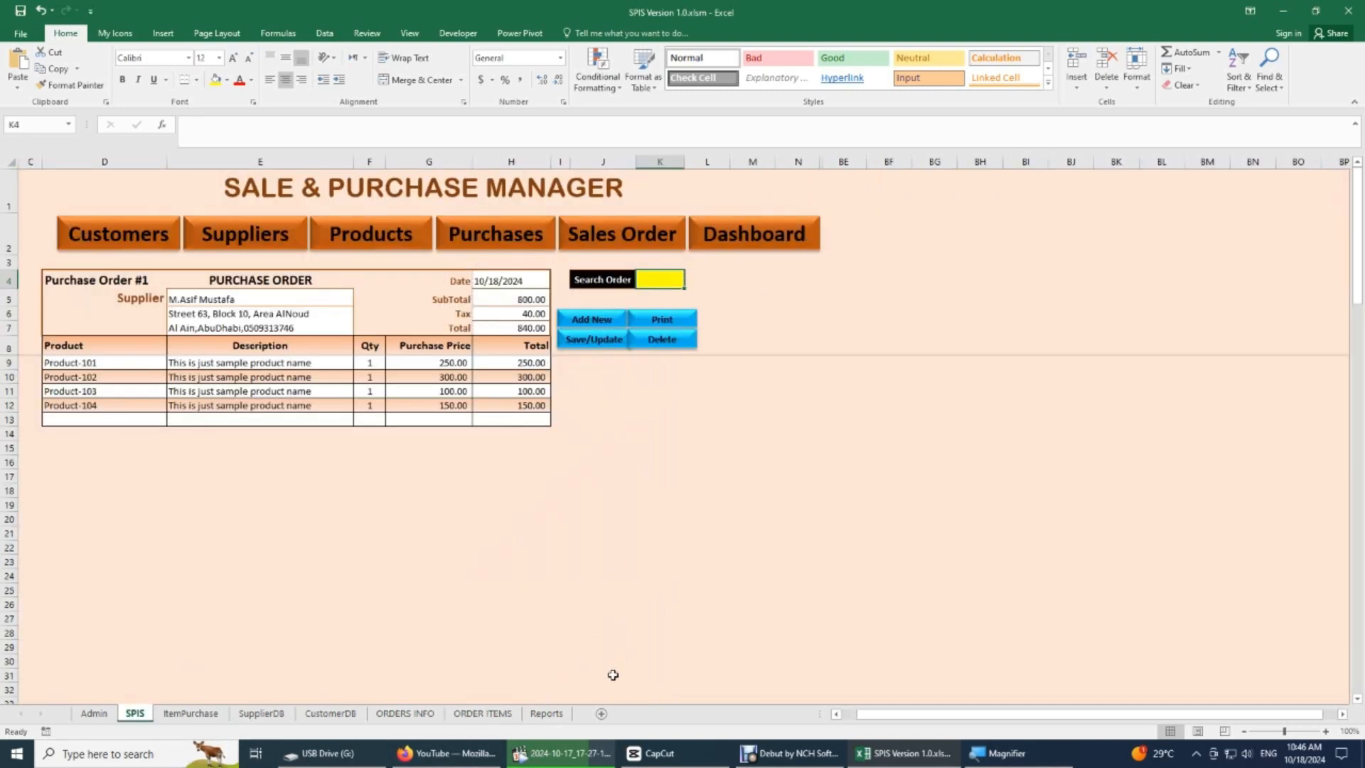
left_click(416, 721)
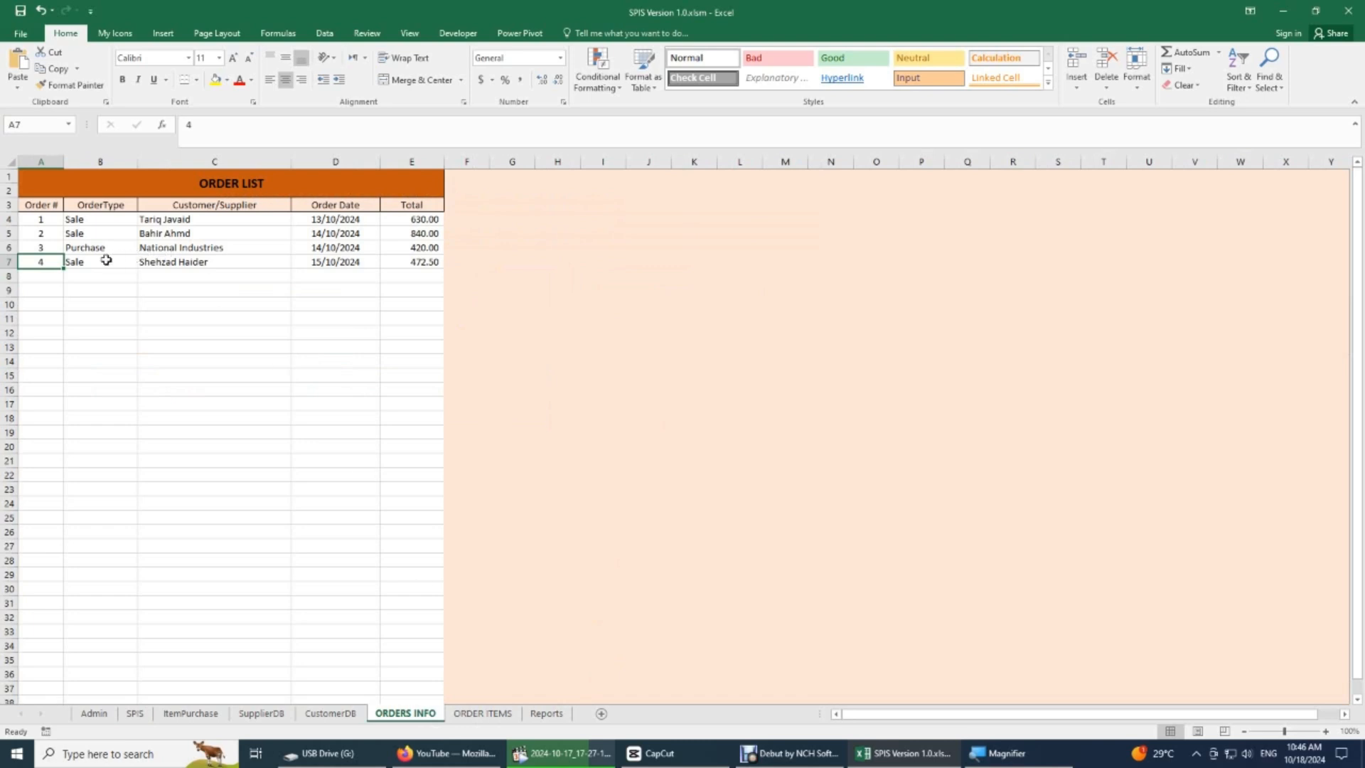
left_click(217, 185)
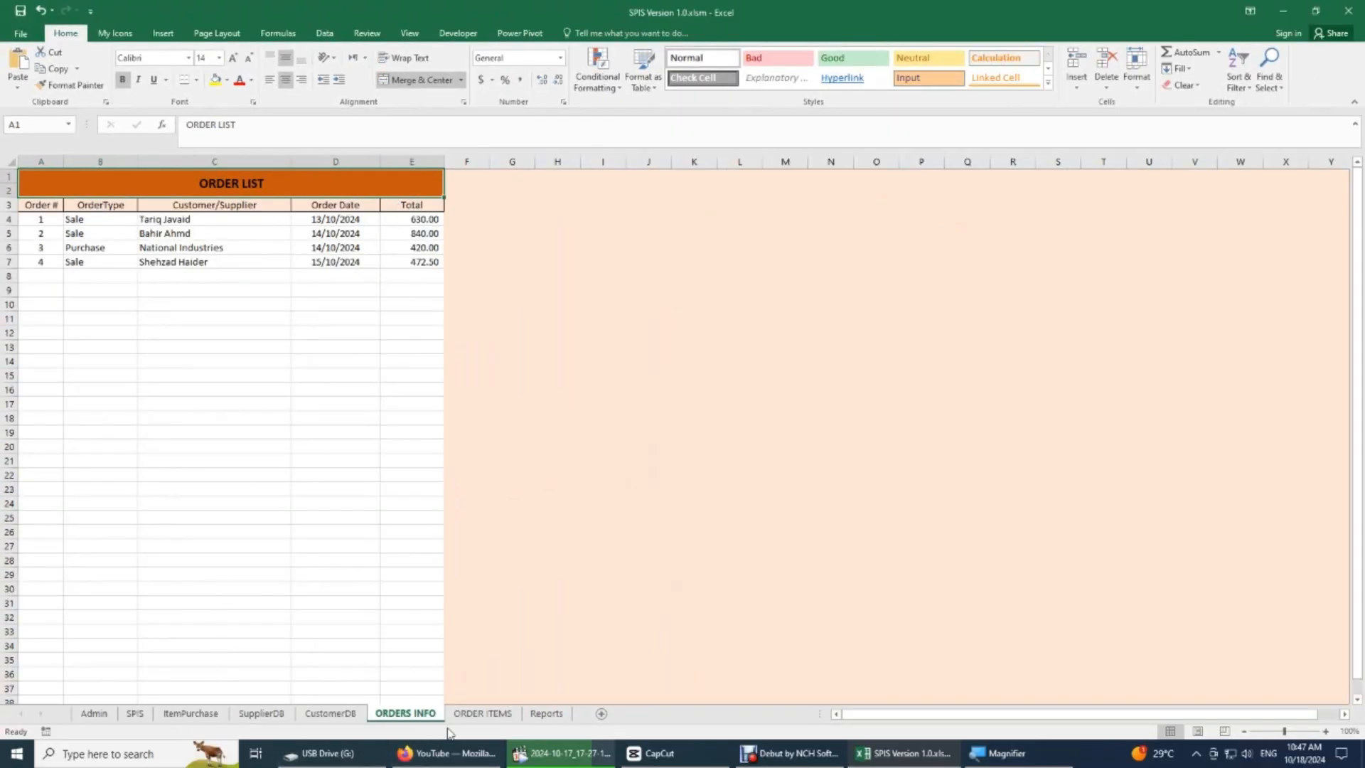
- Examine the ORDER ITEMS sheet's Order ID and Order Type columns, order 1's row and the three product rows of order 2
left_click(483, 714)
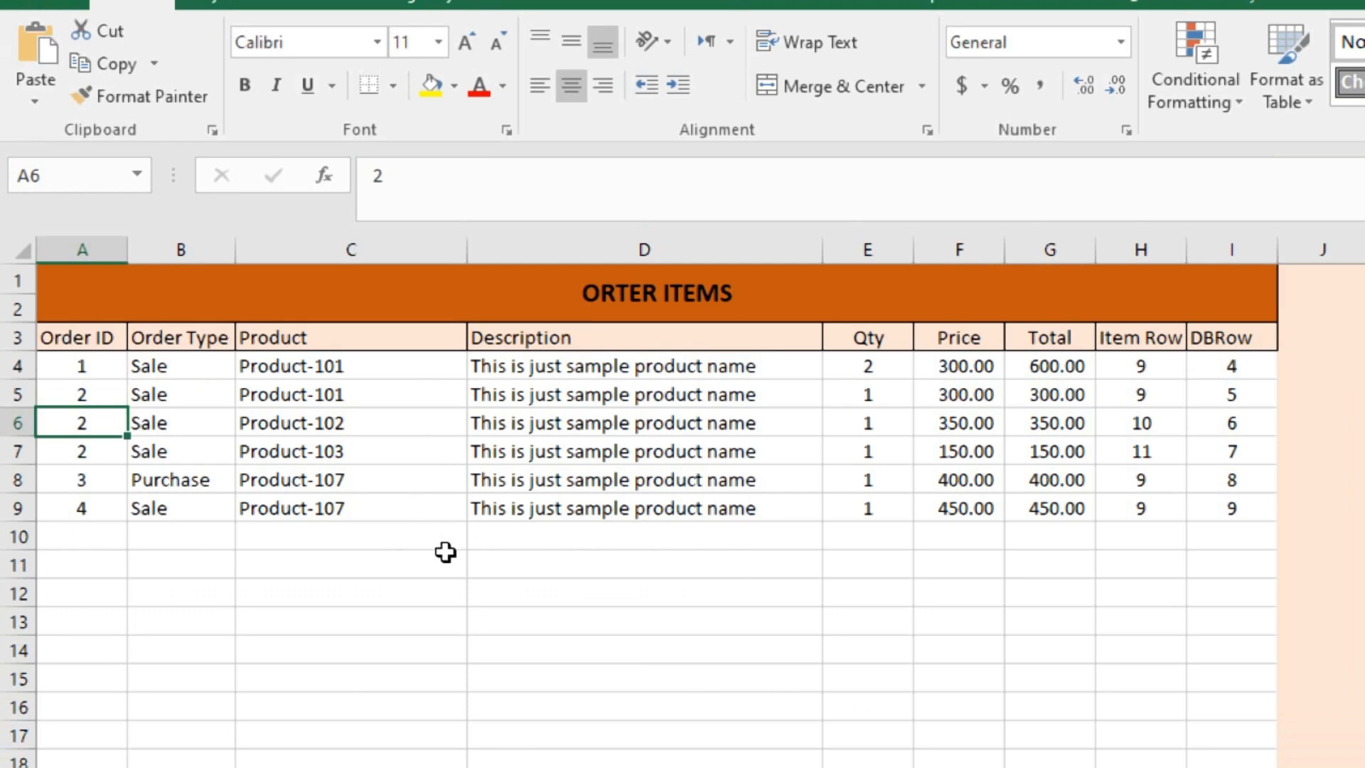
left_click(71, 340)
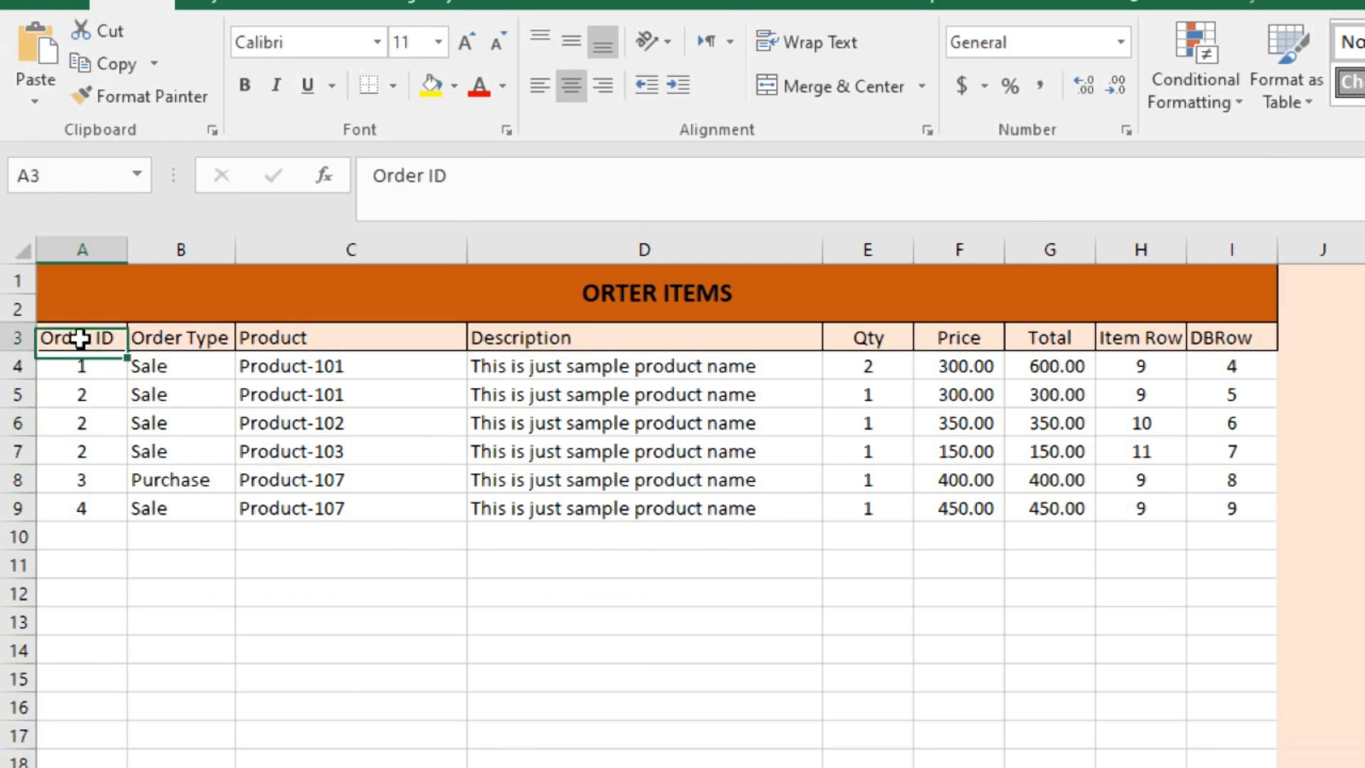
left_click(207, 340)
left_click(100, 365)
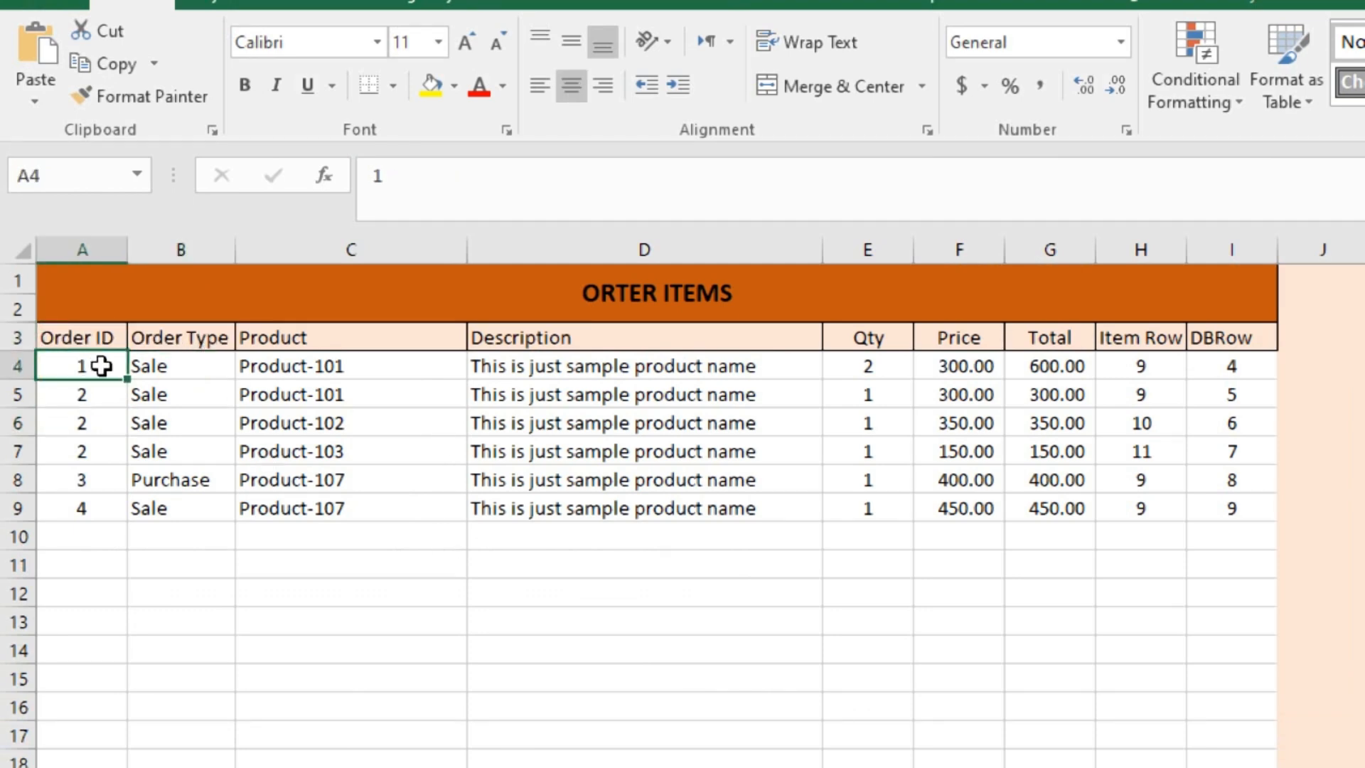
left_click_drag(98, 394, 348, 451)
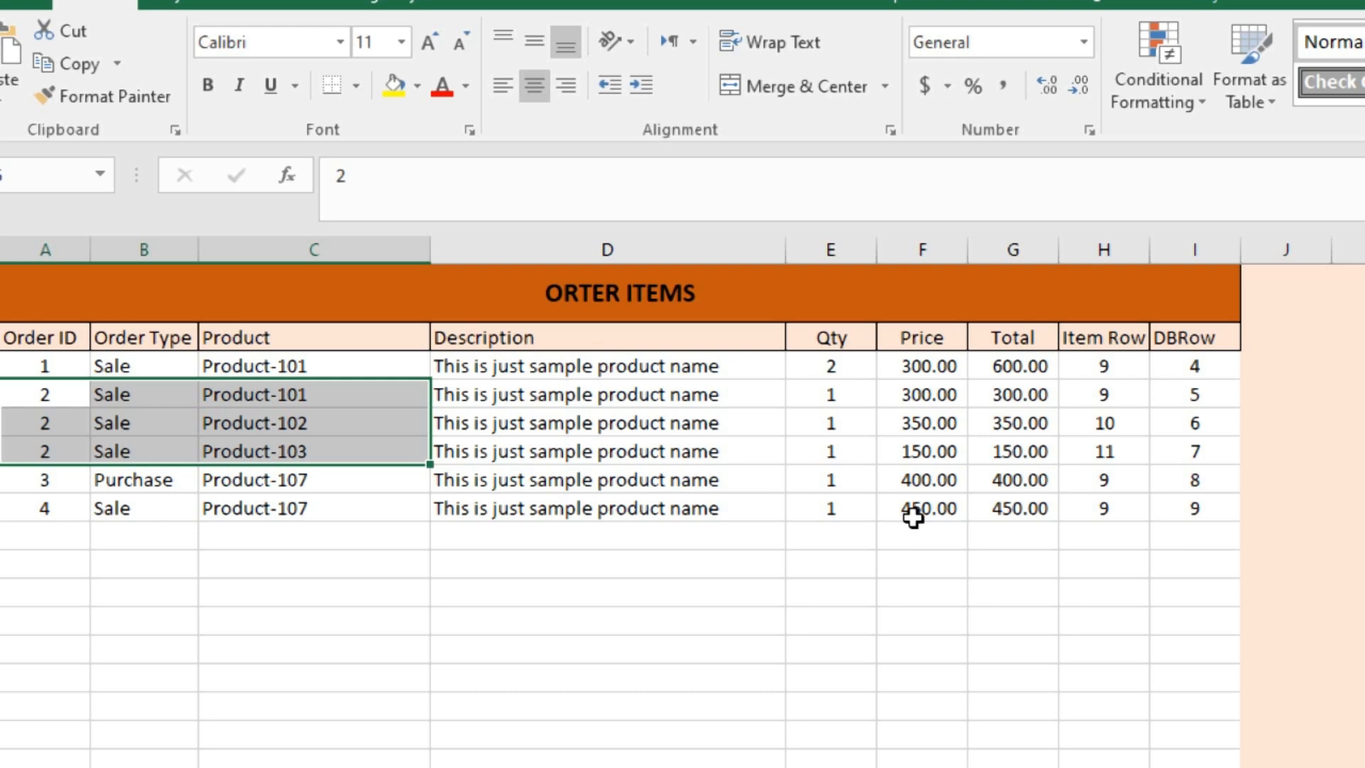
key("ctrl+q")
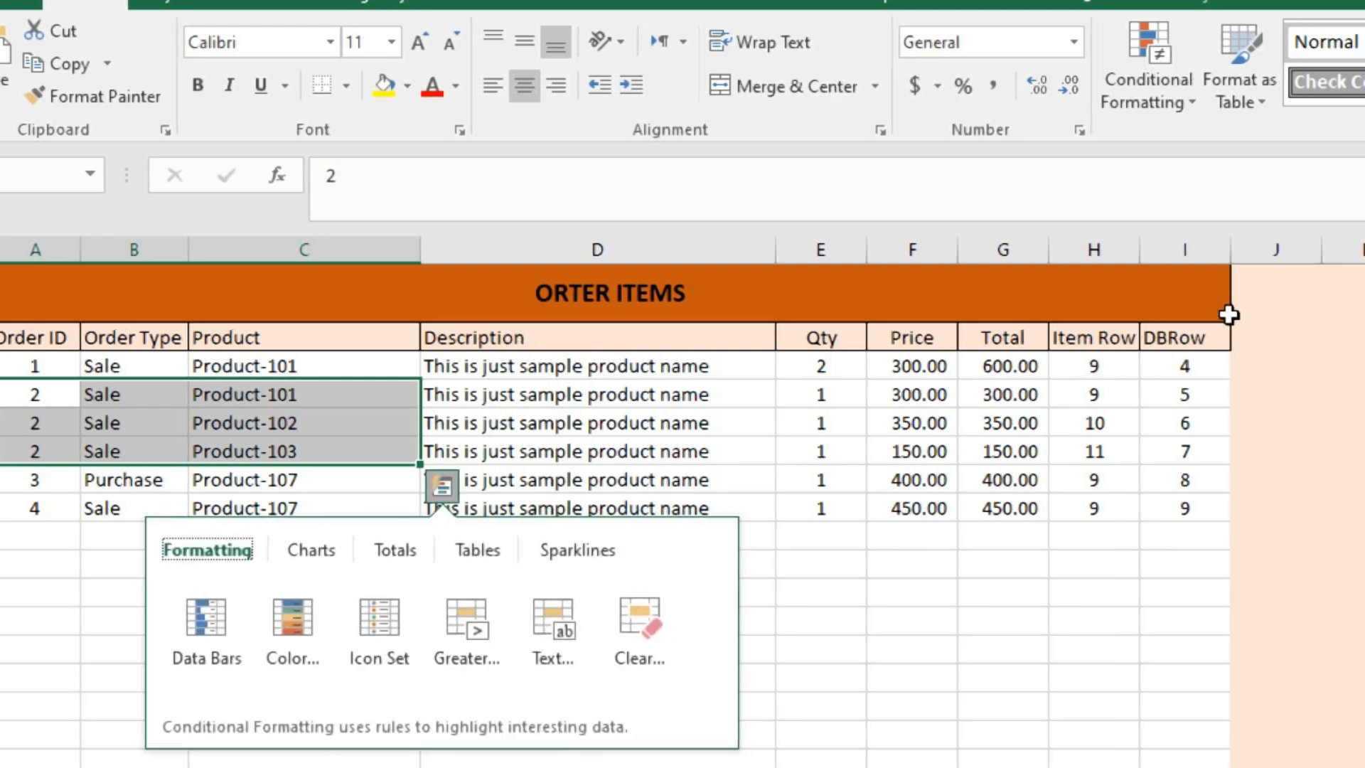
- Examine the Item Row and DBRow columns of the ORDER ITEMS table, including the formula behind DBRow
left_click(1135, 364)
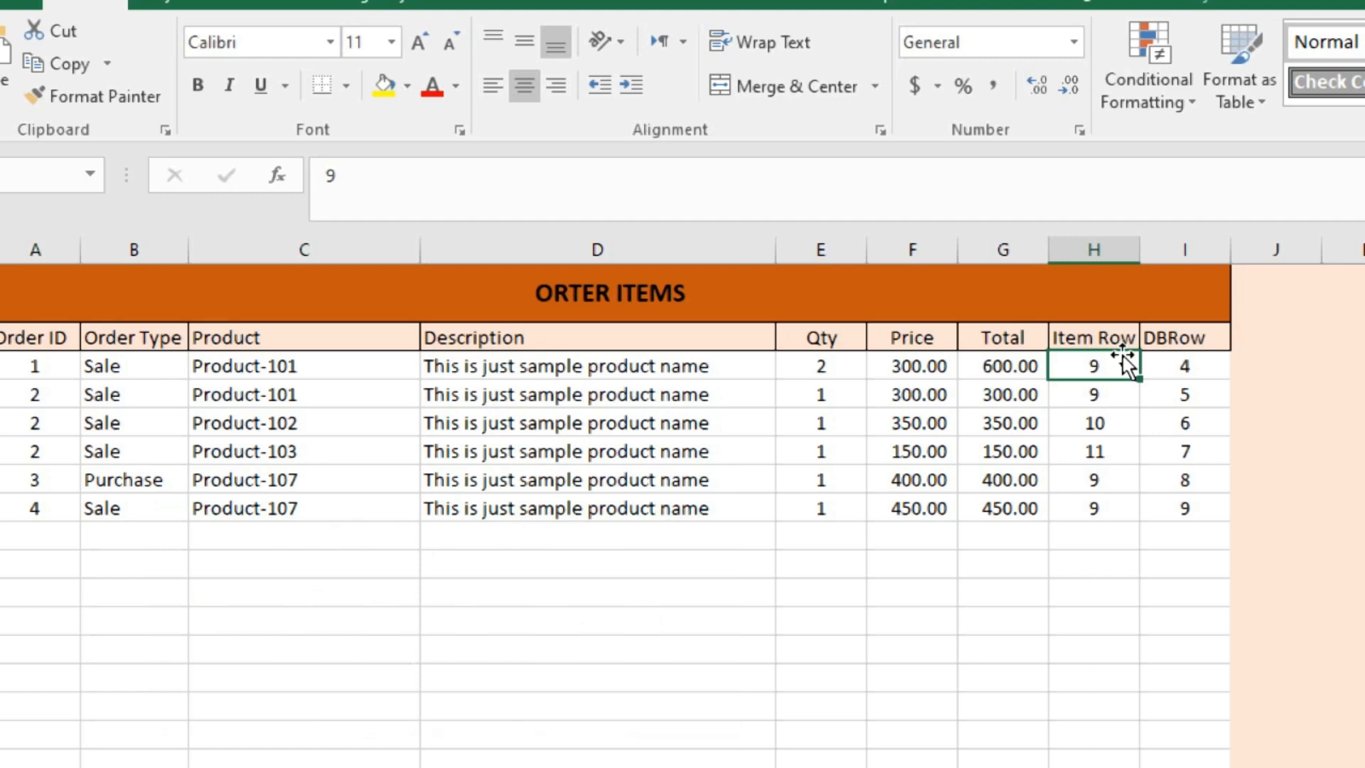
left_click(1170, 366)
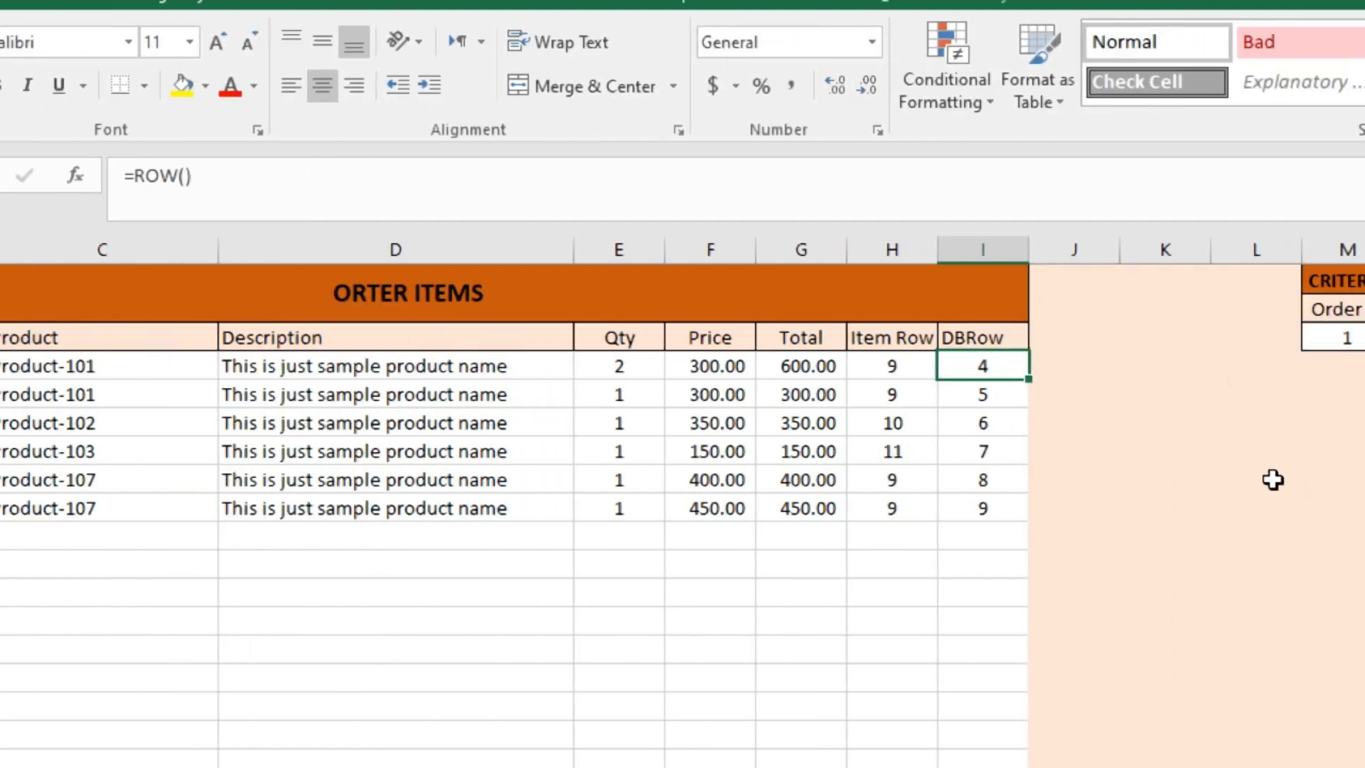
left_click(874, 368)
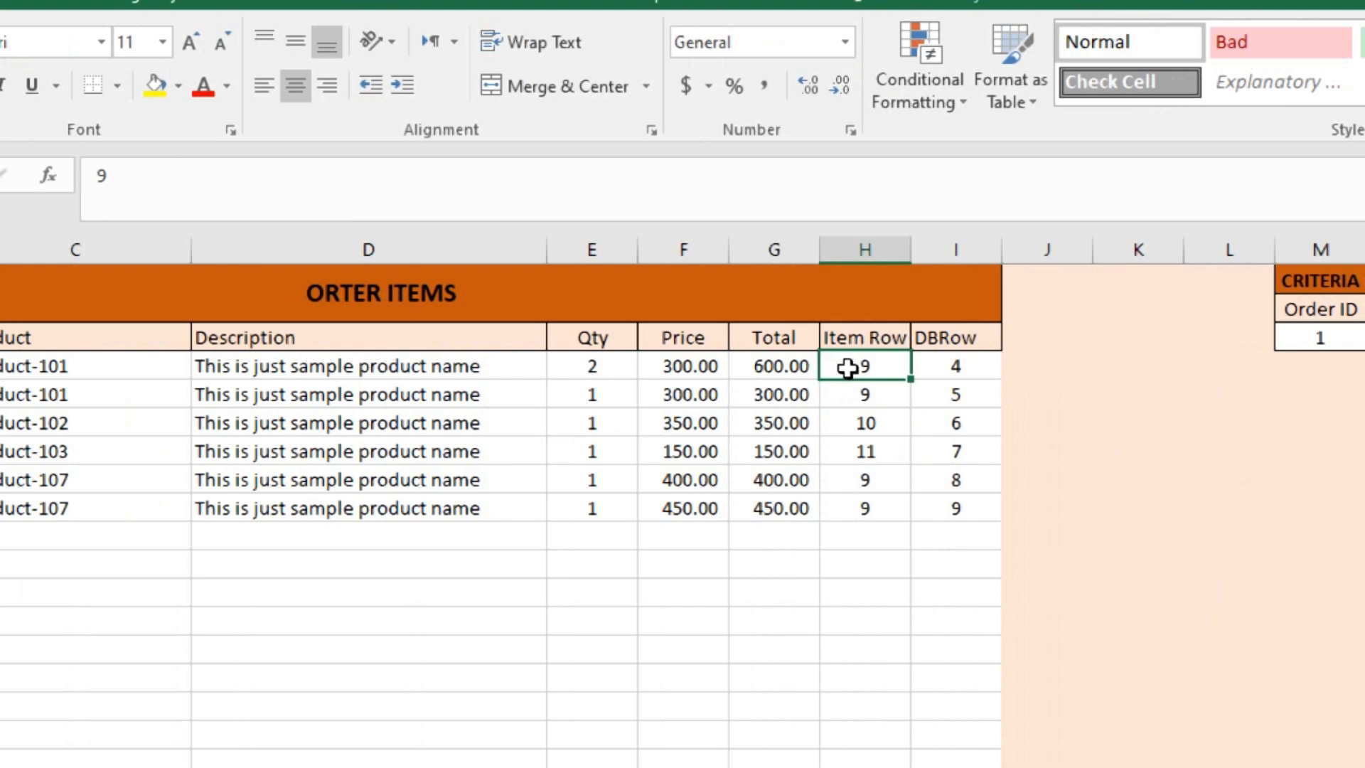
key("Right")
key("Right")
key("Right")
key("Right")
key("Right")
key("Right")
key("Right")
key("Right")
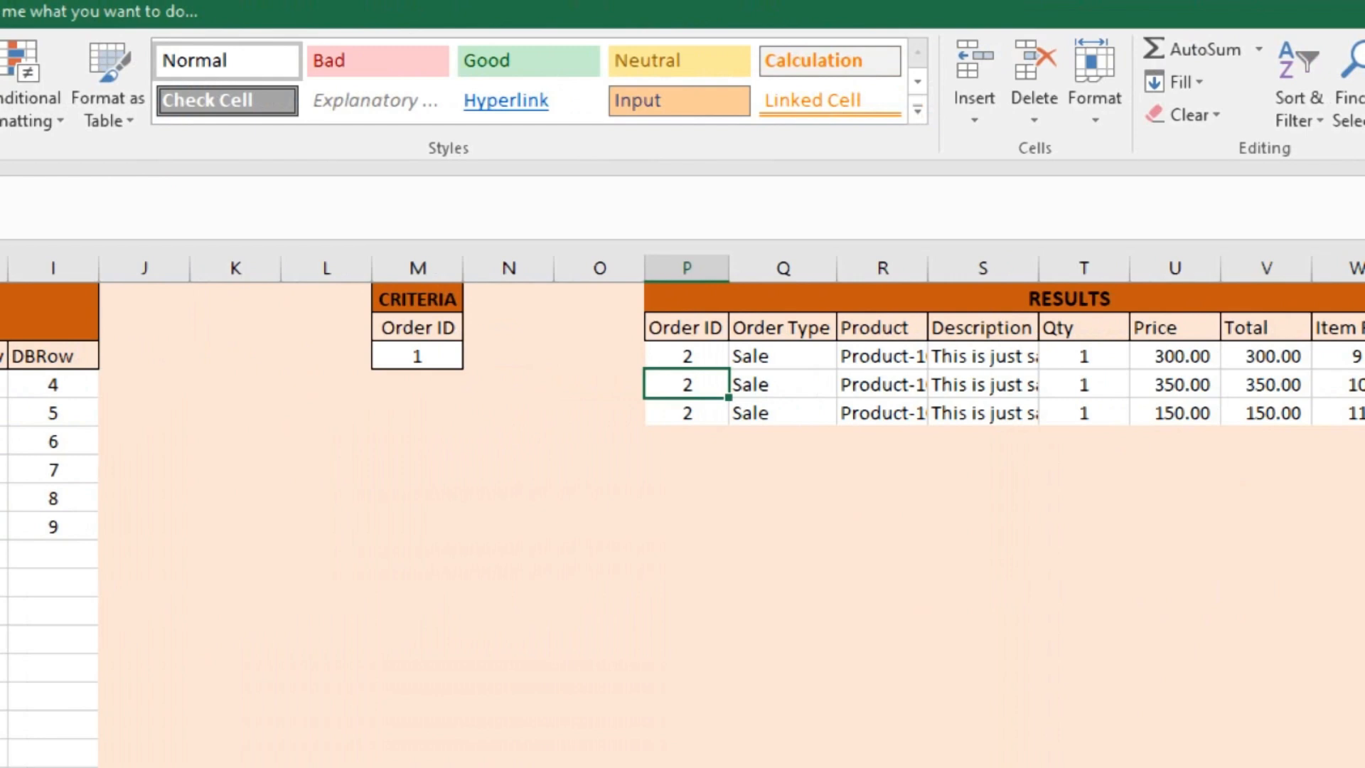
- Fit the width of the Description column in the ORDER ITEMS sheet's RESULTS table to its contents
key("Right")
key("Right")
key("Right")
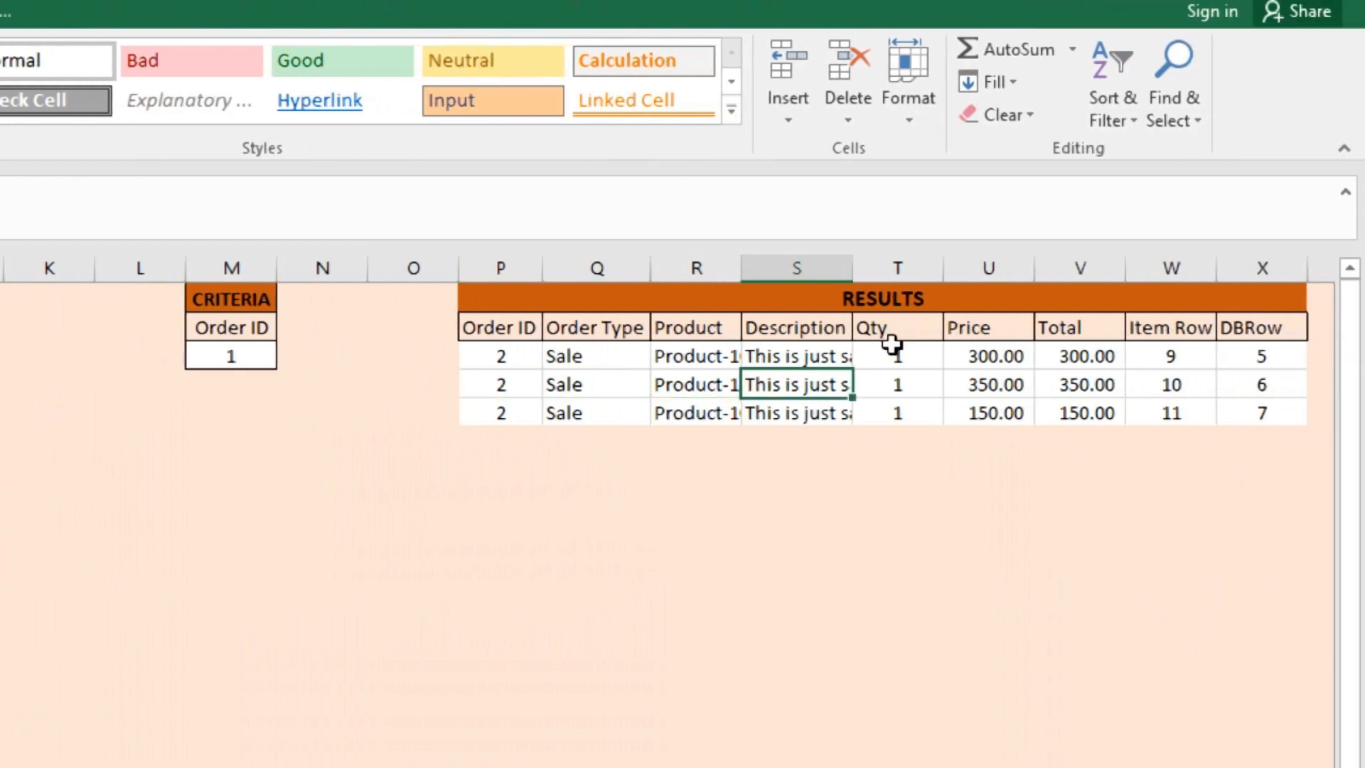
left_click(853, 261)
double_click(854, 257)
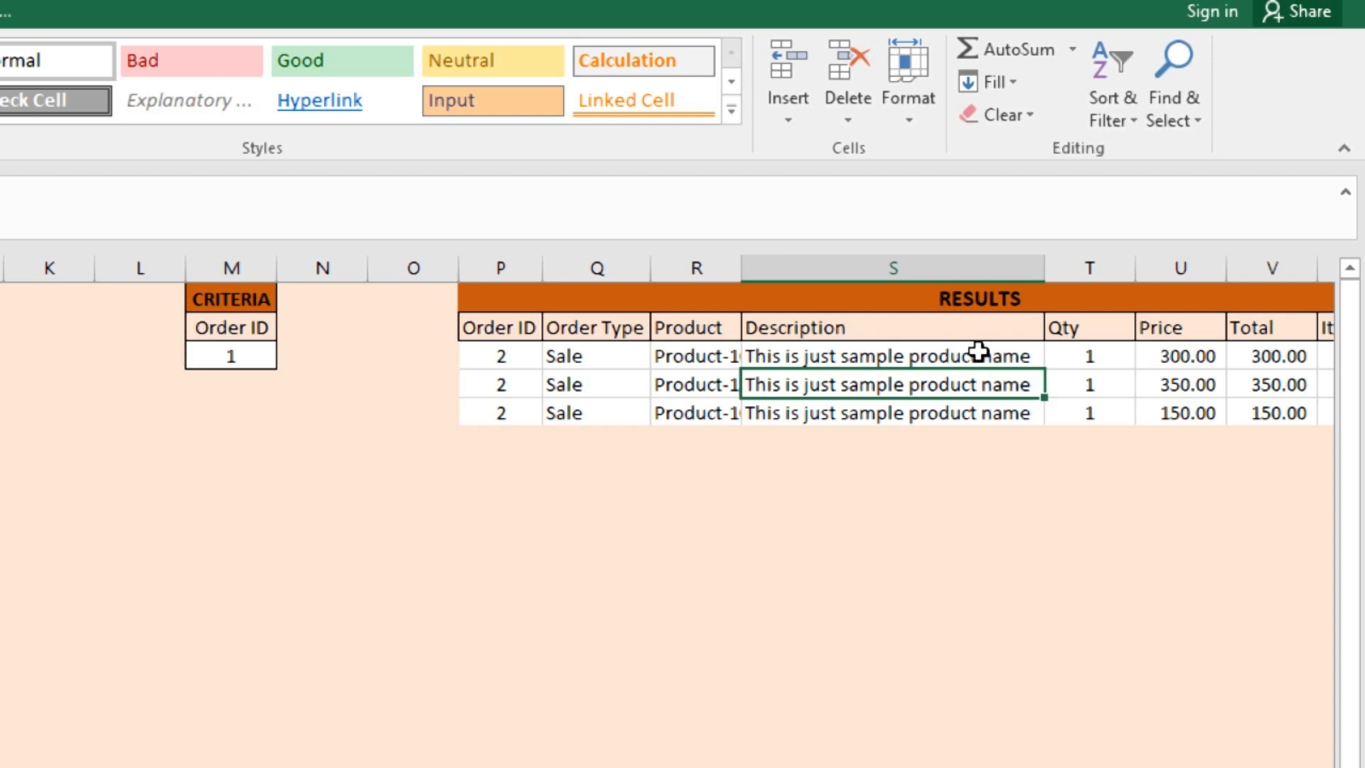
- Examine the first row of the RESULTS table across its Order ID, Description, Qty, Price, Total, Item Row and DBRow columns
left_click(512, 351)
key("Right")
key("Right")
key("Right")
key("Right")
key("Right")
key("Right")
key("Right")
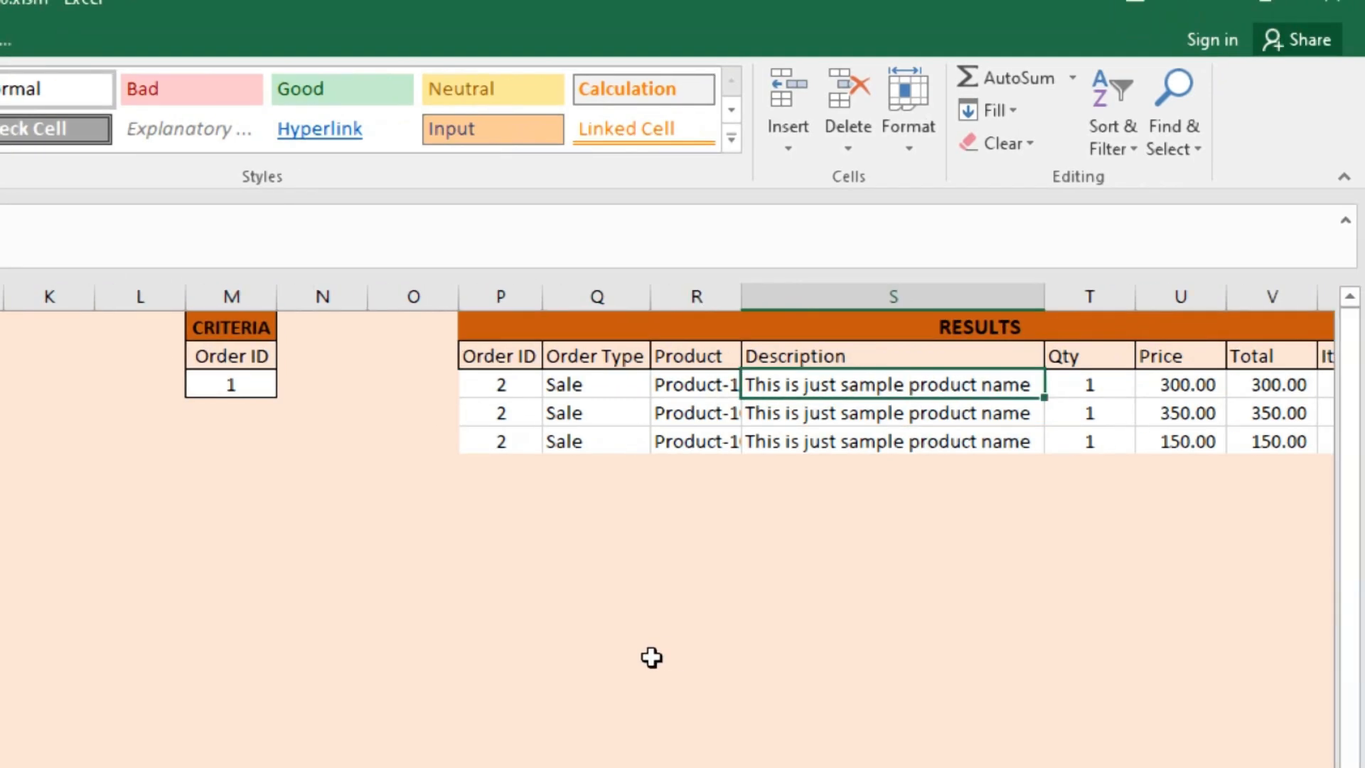
key("Right")
key("Right")
key("Right")
key("Left")
key("Left")
key("Left")
key("Left")
key("Left")
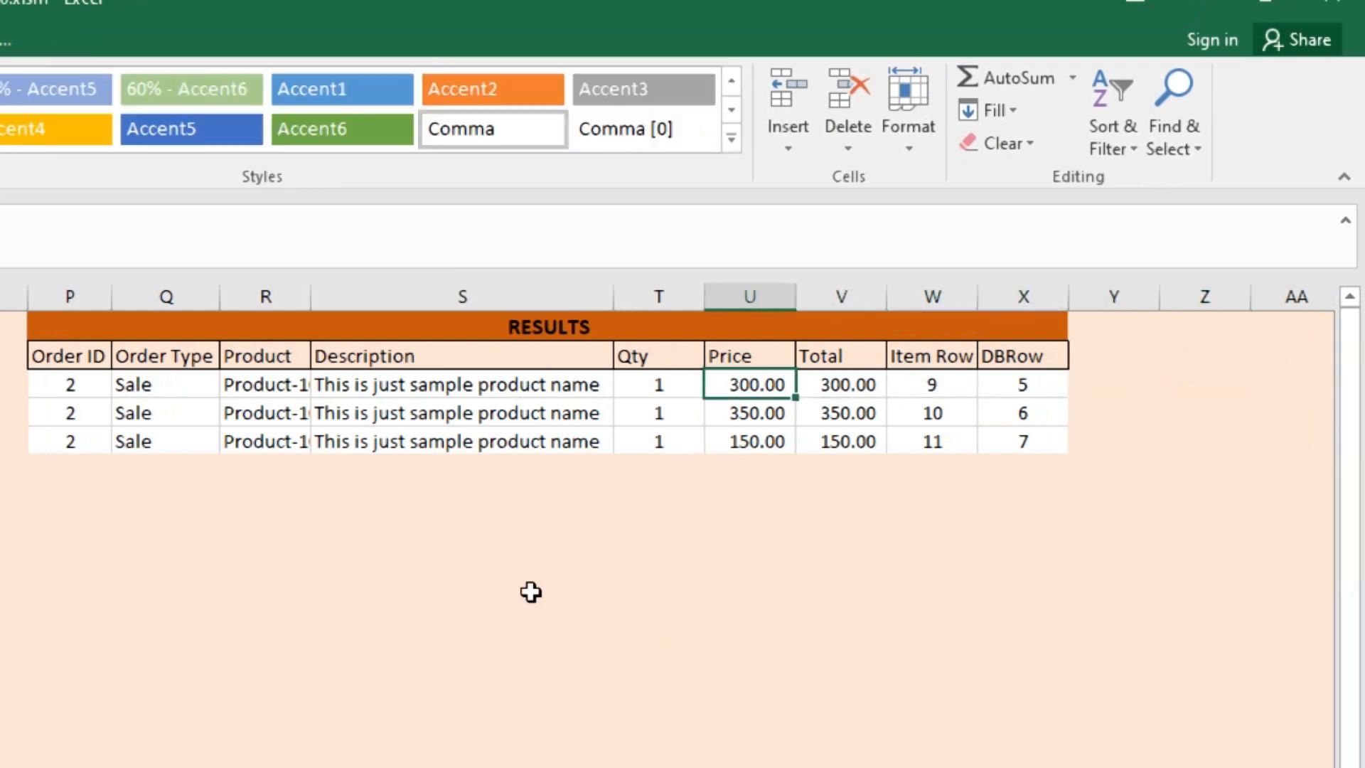
- Fit the width of the RESULTS table's Product column so the full product names show
left_click(92, 381)
left_click_drag(195, 381, 182, 425)
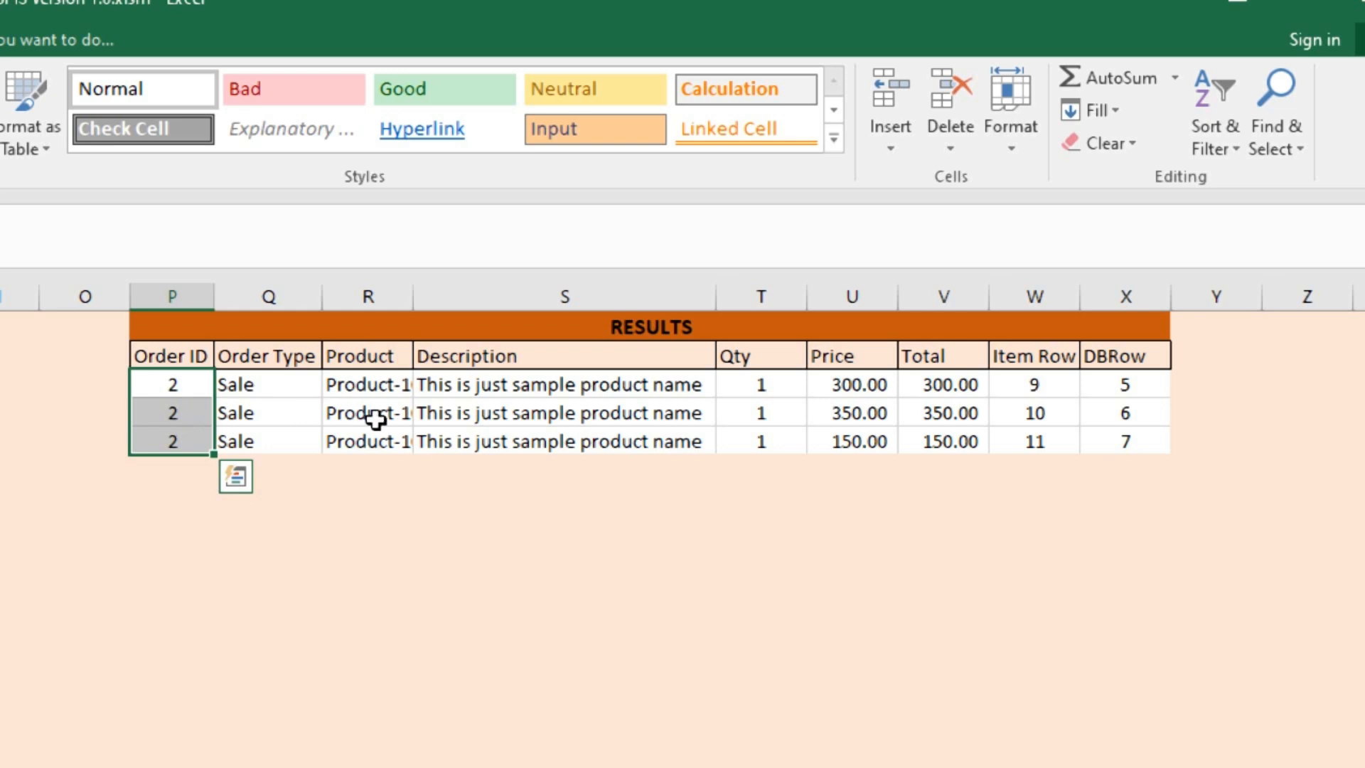
double_click(421, 284)
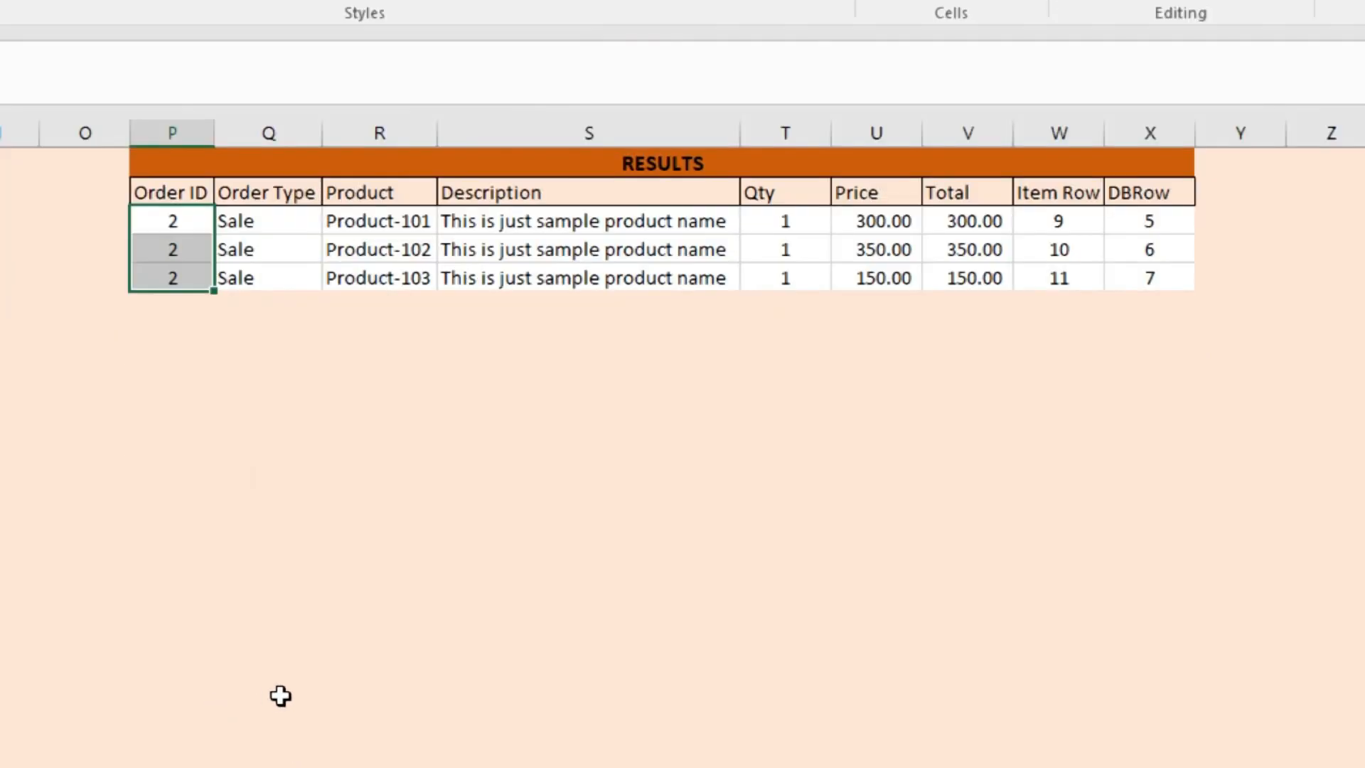
key("ctrl+minus")
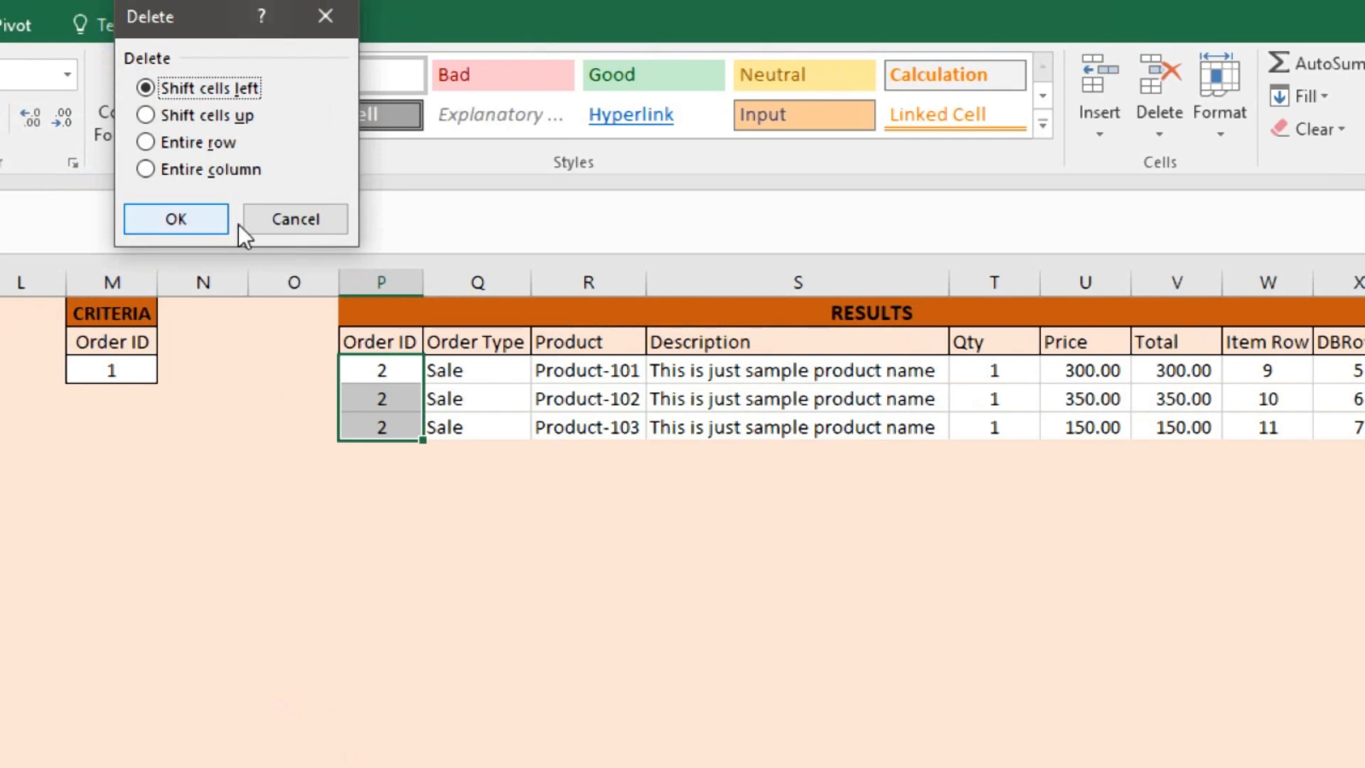
left_click(313, 219)
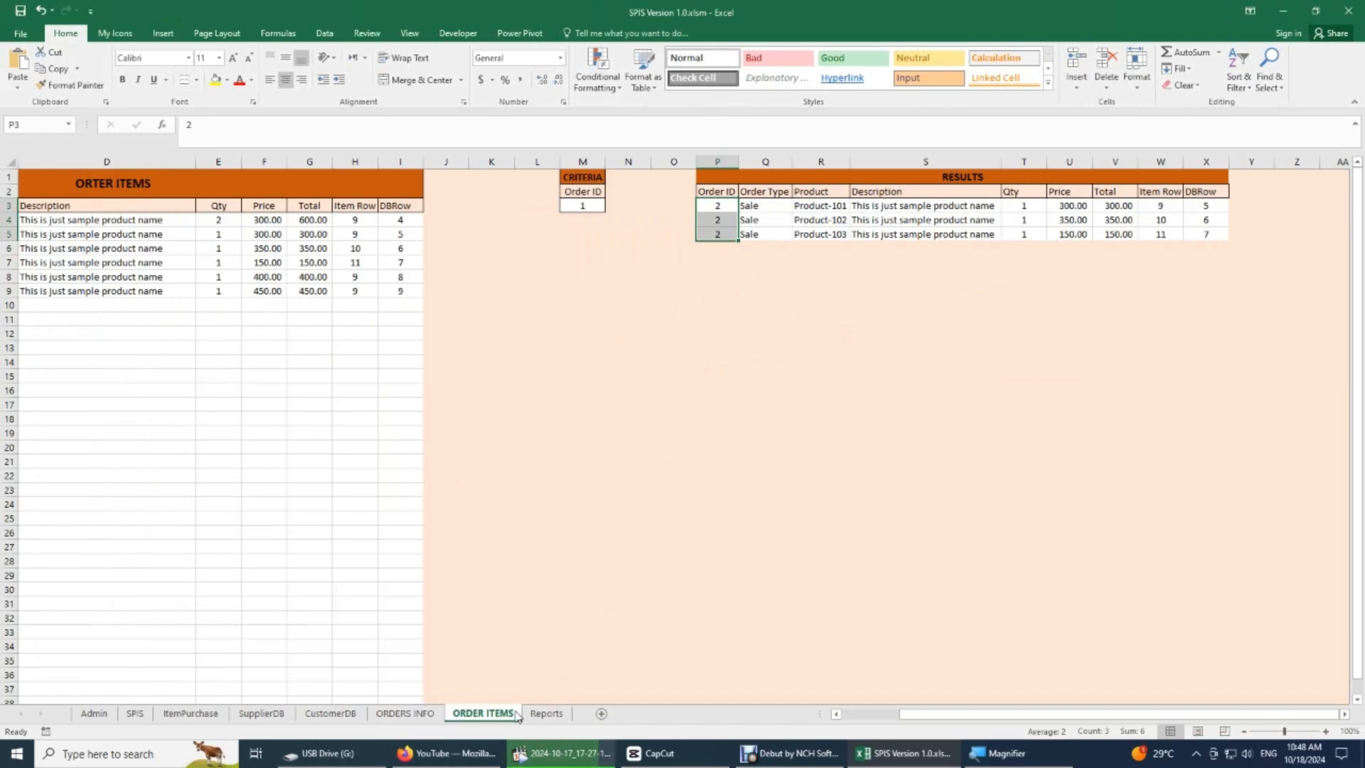
- Look through the Reports sheet's sales, purchase and profit tables and the ItemPurchase sheet, and return to the SPIS sheet
left_click(546, 714)
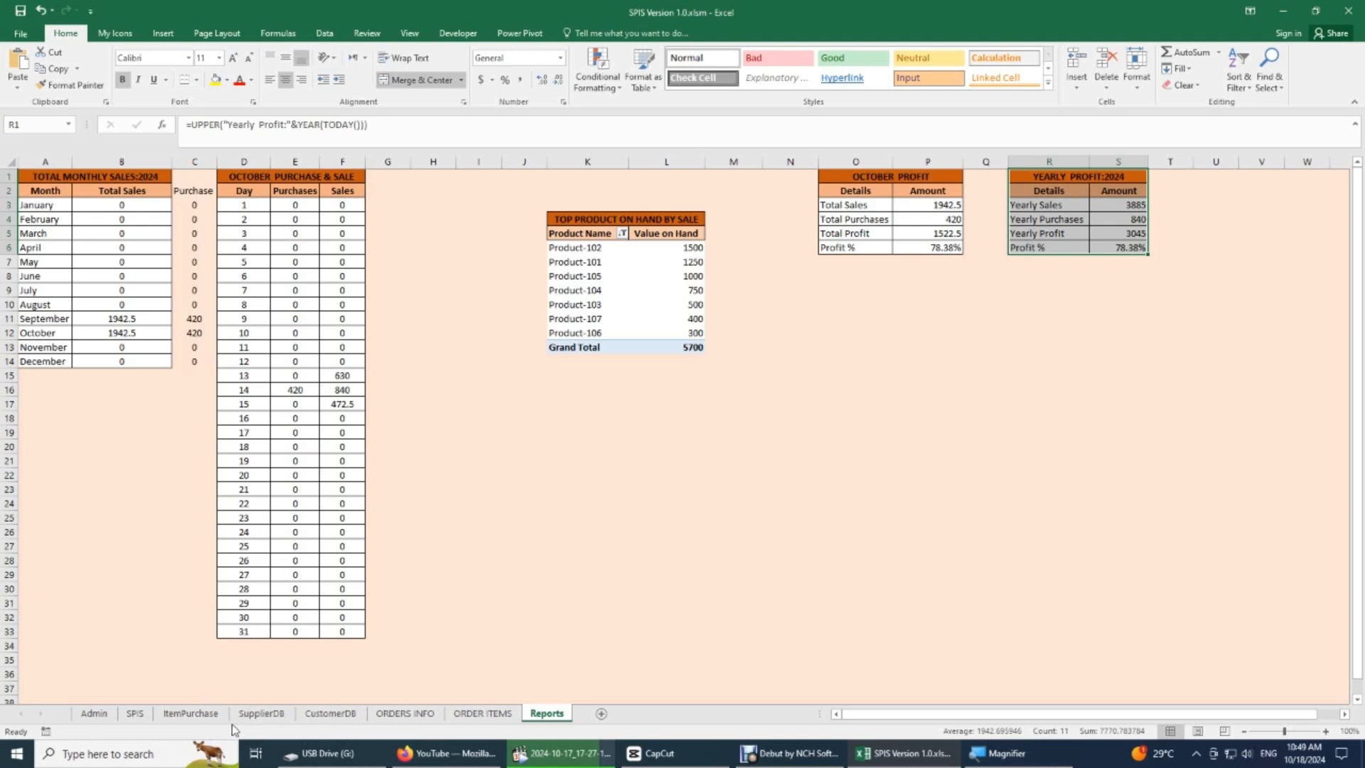
left_click(250, 714)
left_click(209, 716)
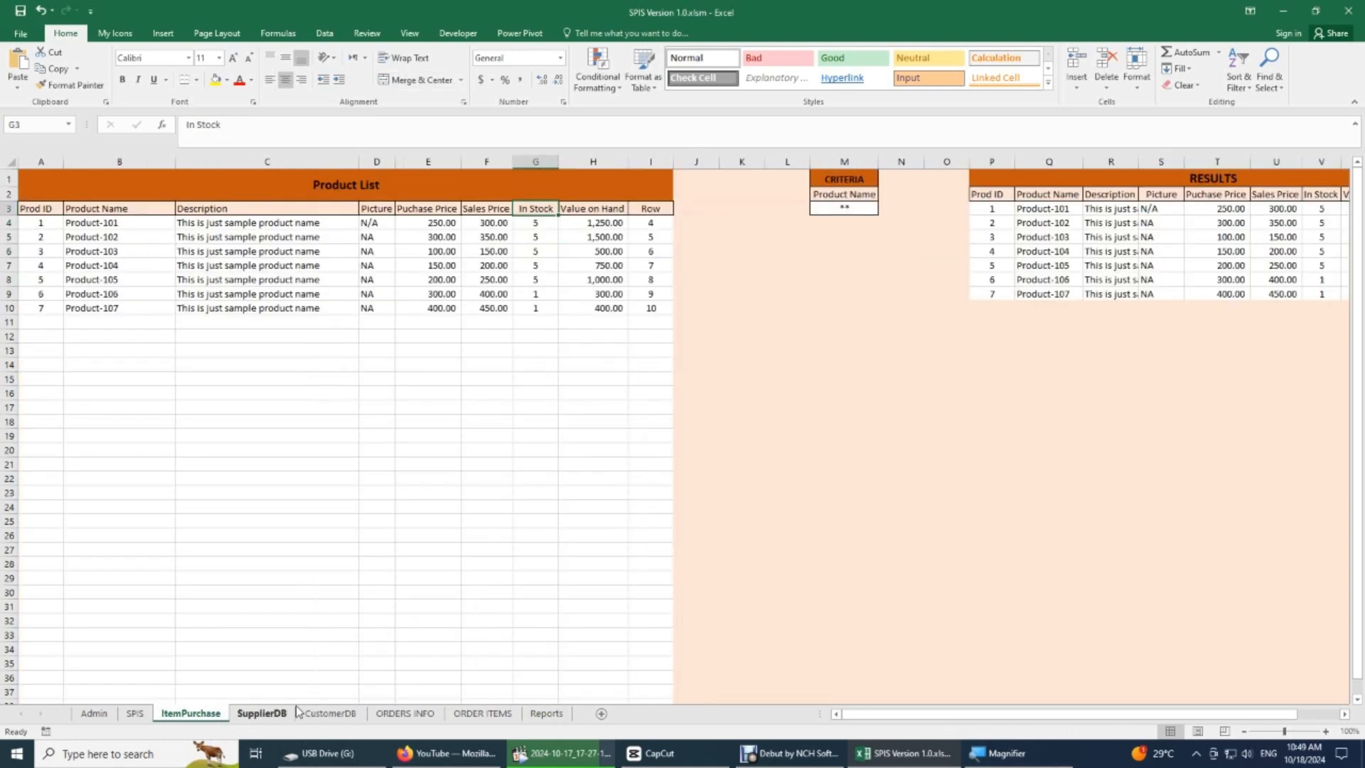
left_click(135, 714)
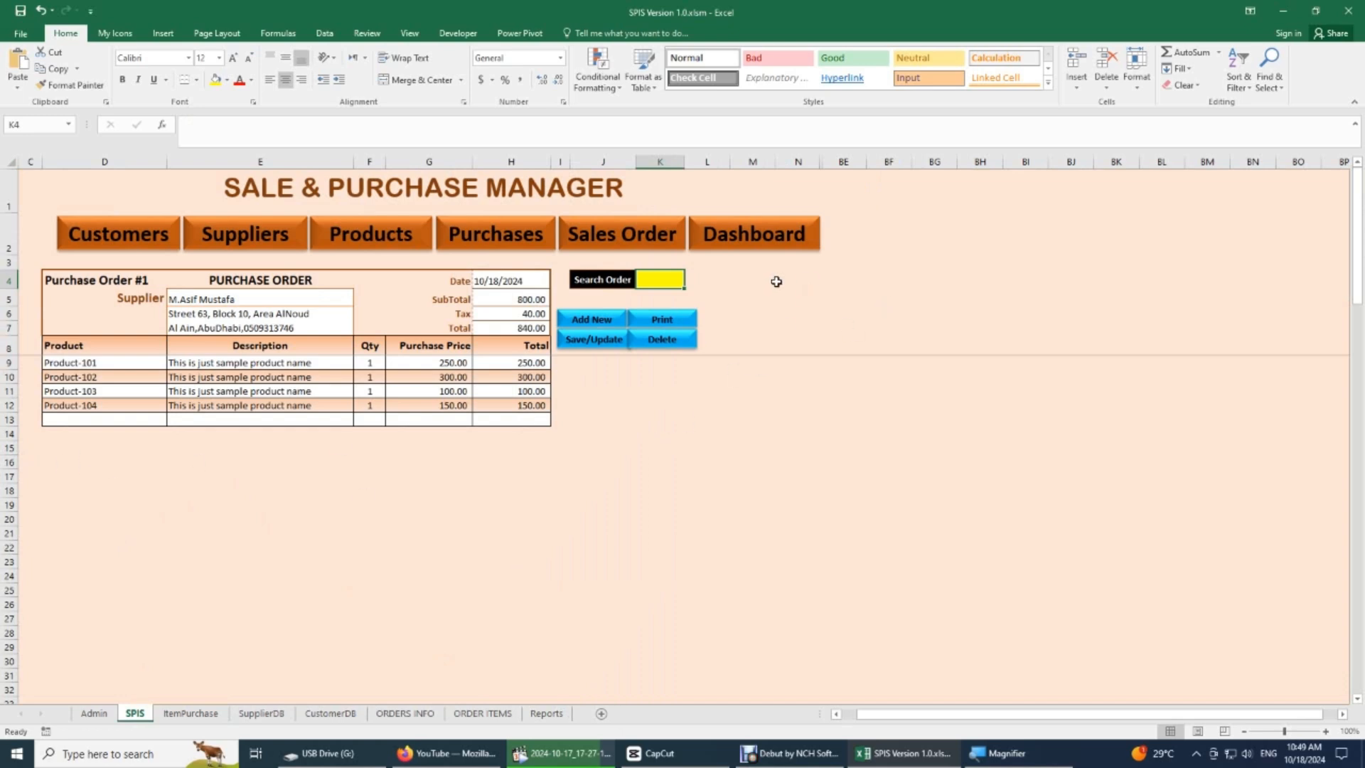
- Compare the SPIS sheet's area beside the order form with the title and header rows of ItemPurchase's Product List
left_click_drag(933, 193, 992, 527)
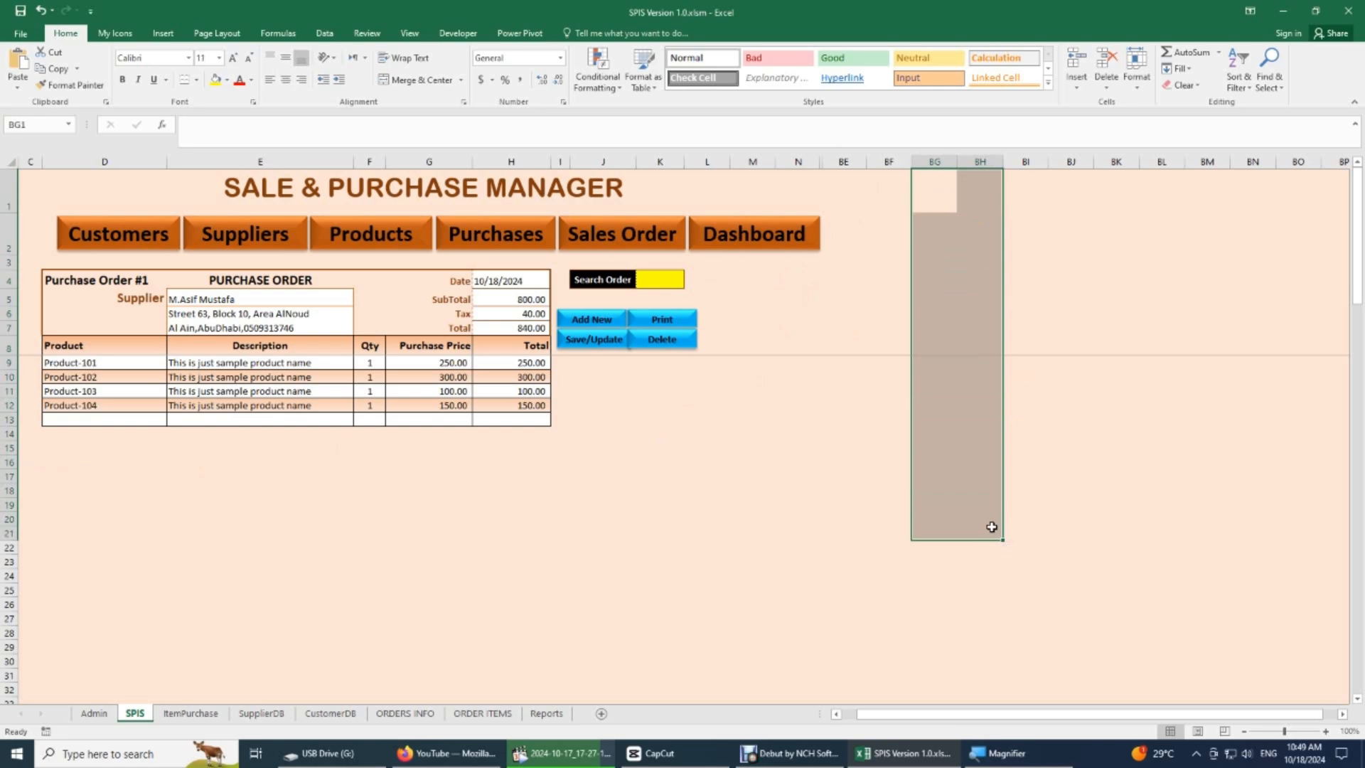
key("Left")
key("Left")
key("Left")
key("Left")
key("Left")
key("Left")
key("Left")
key("Left")
key("Left")
key("Left")
key("Left")
key("Left")
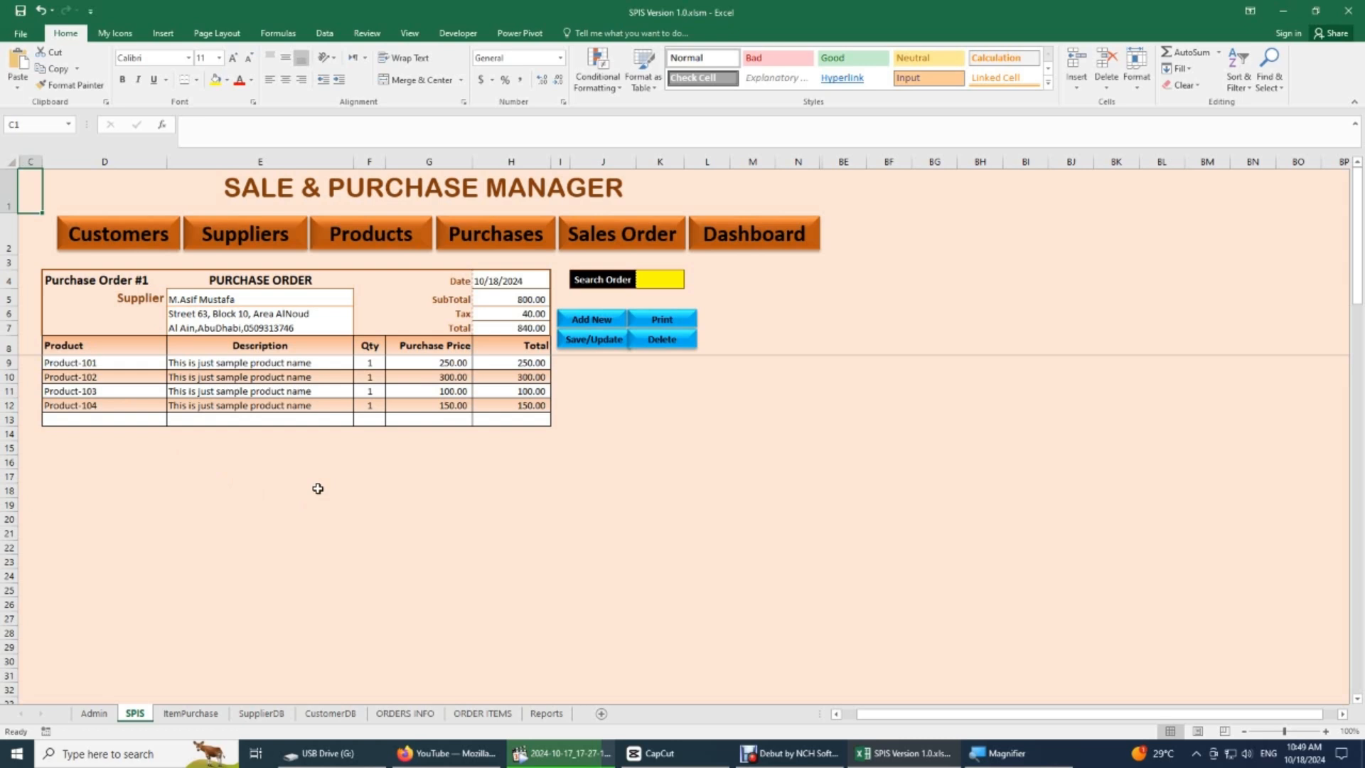
left_click(202, 714)
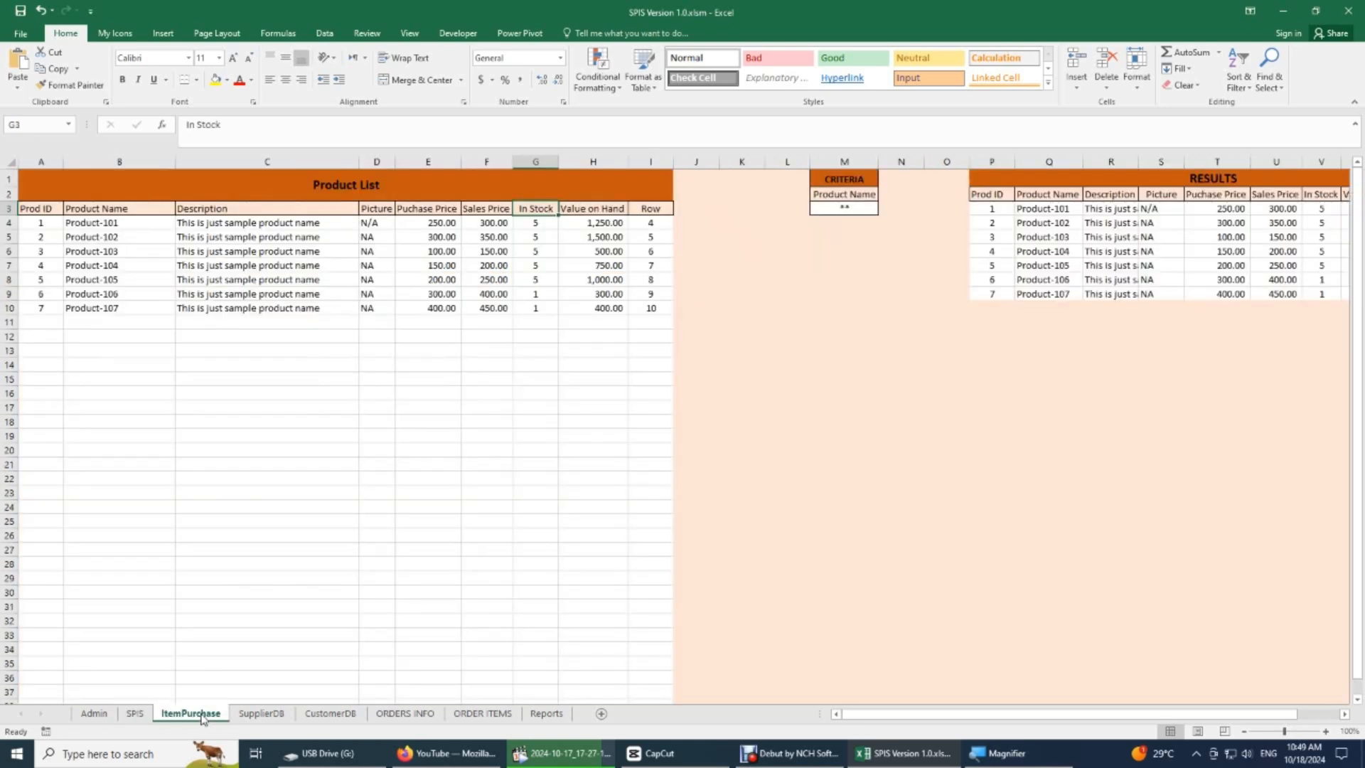
left_click_drag(133, 186, 131, 206)
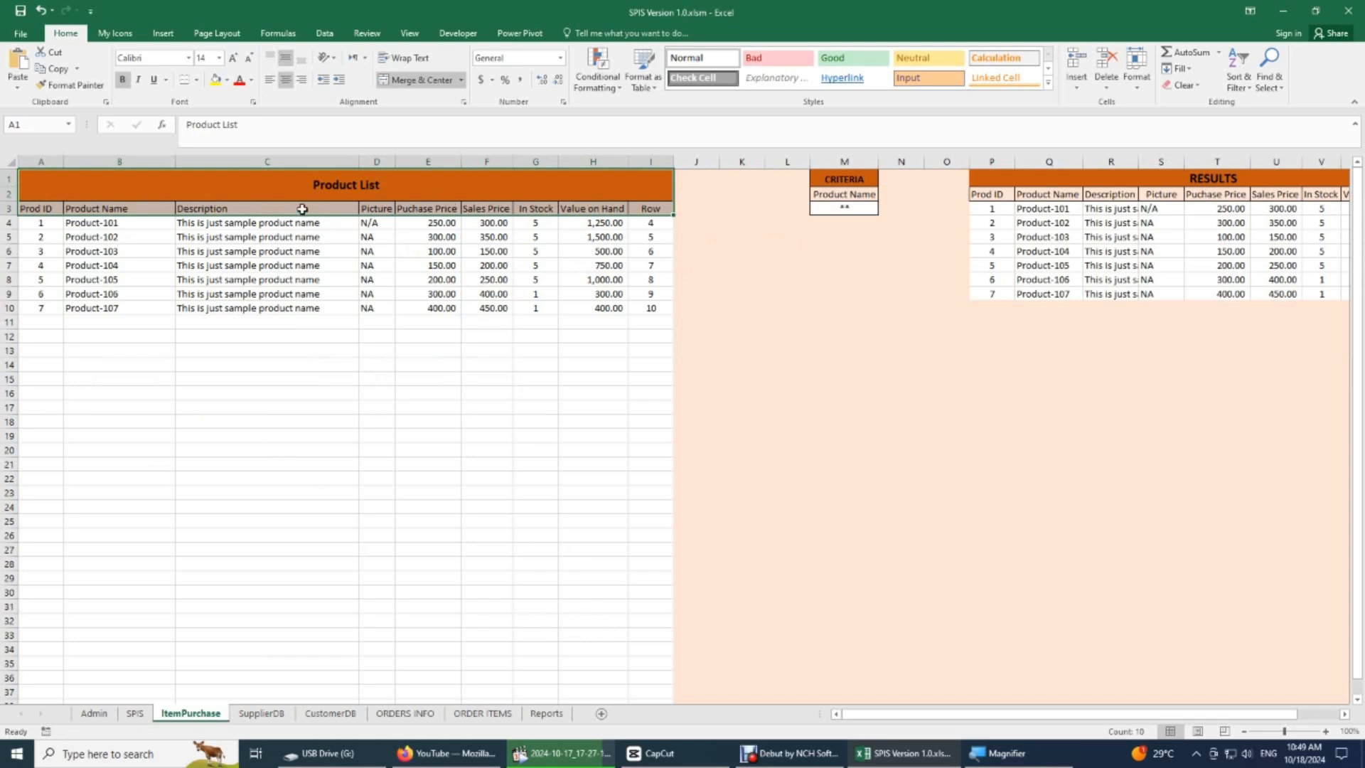
left_click(135, 713)
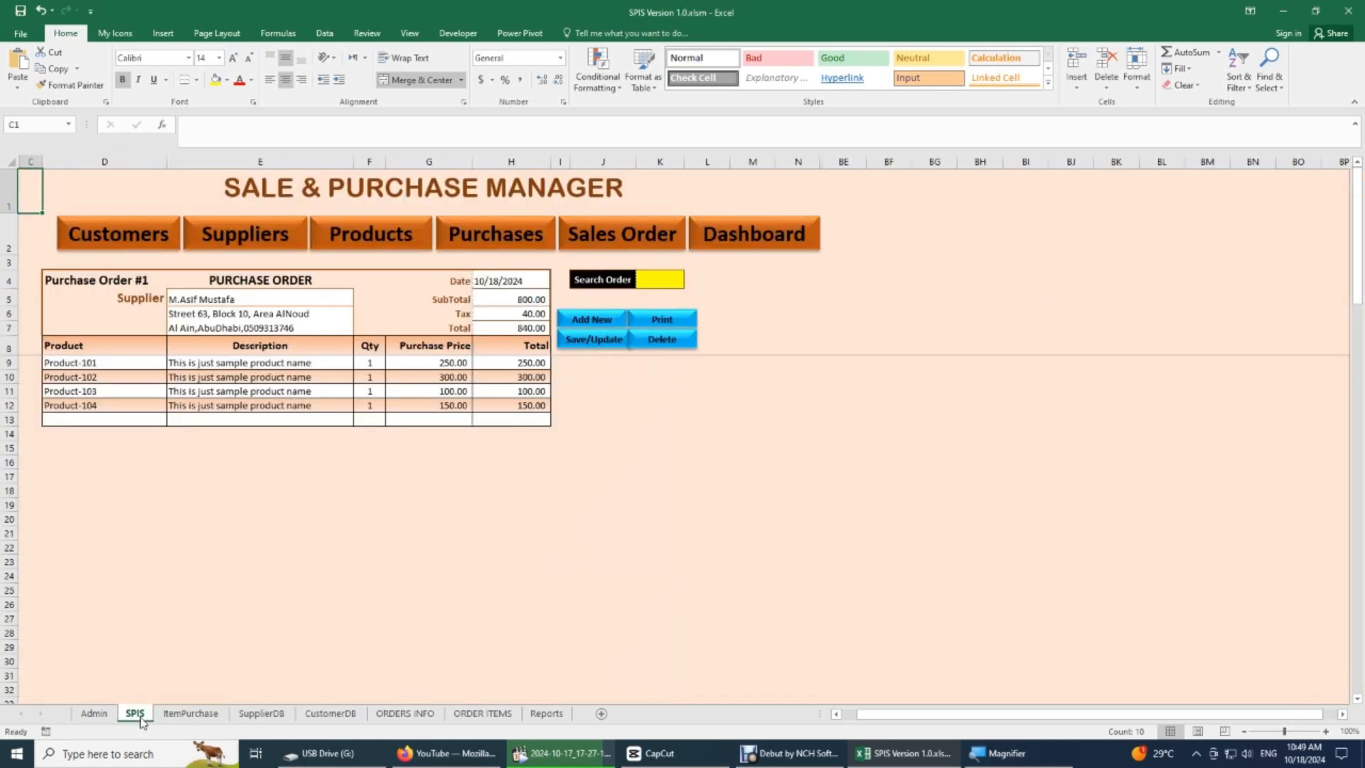
- Show the Customers section of the SPIS sheet and examine its search row, CUSTOMER DATABASE title and column headers
left_click(123, 241)
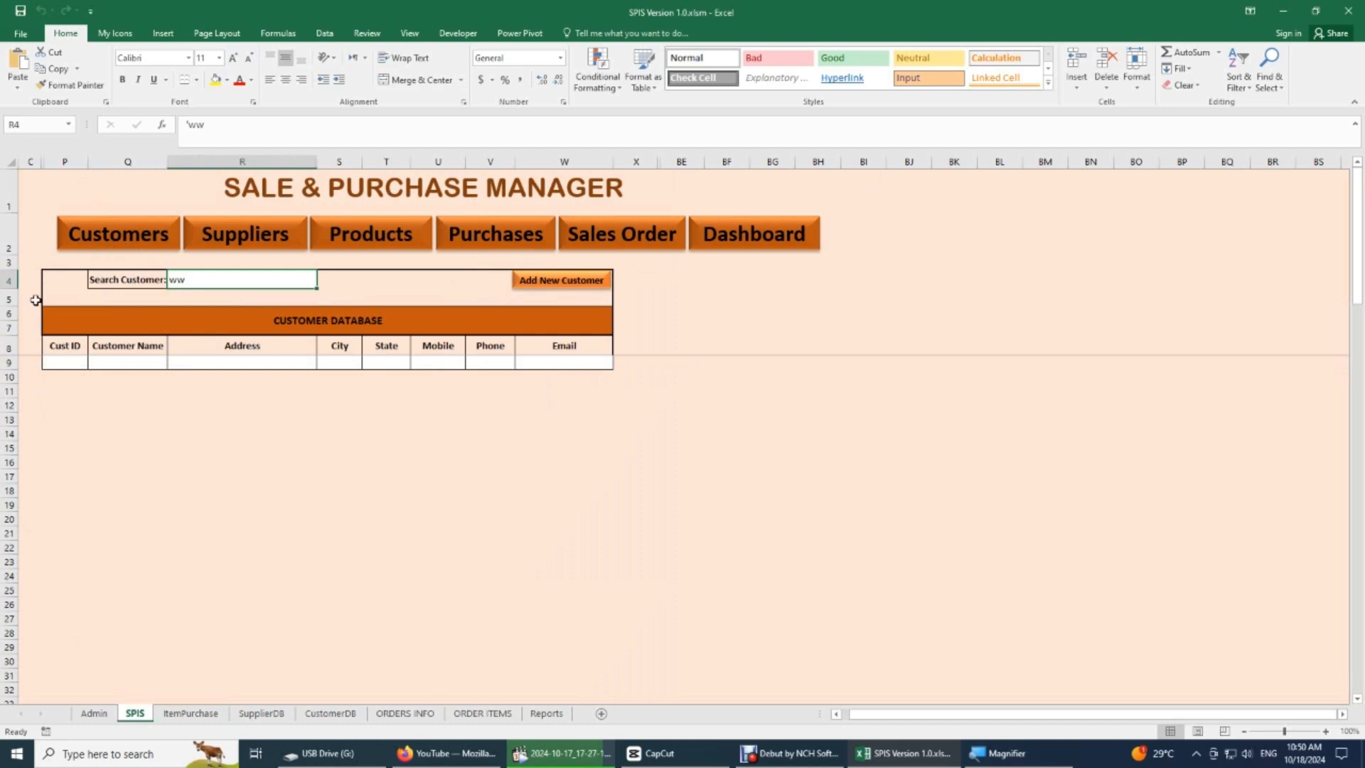
left_click_drag(67, 348, 984, 342)
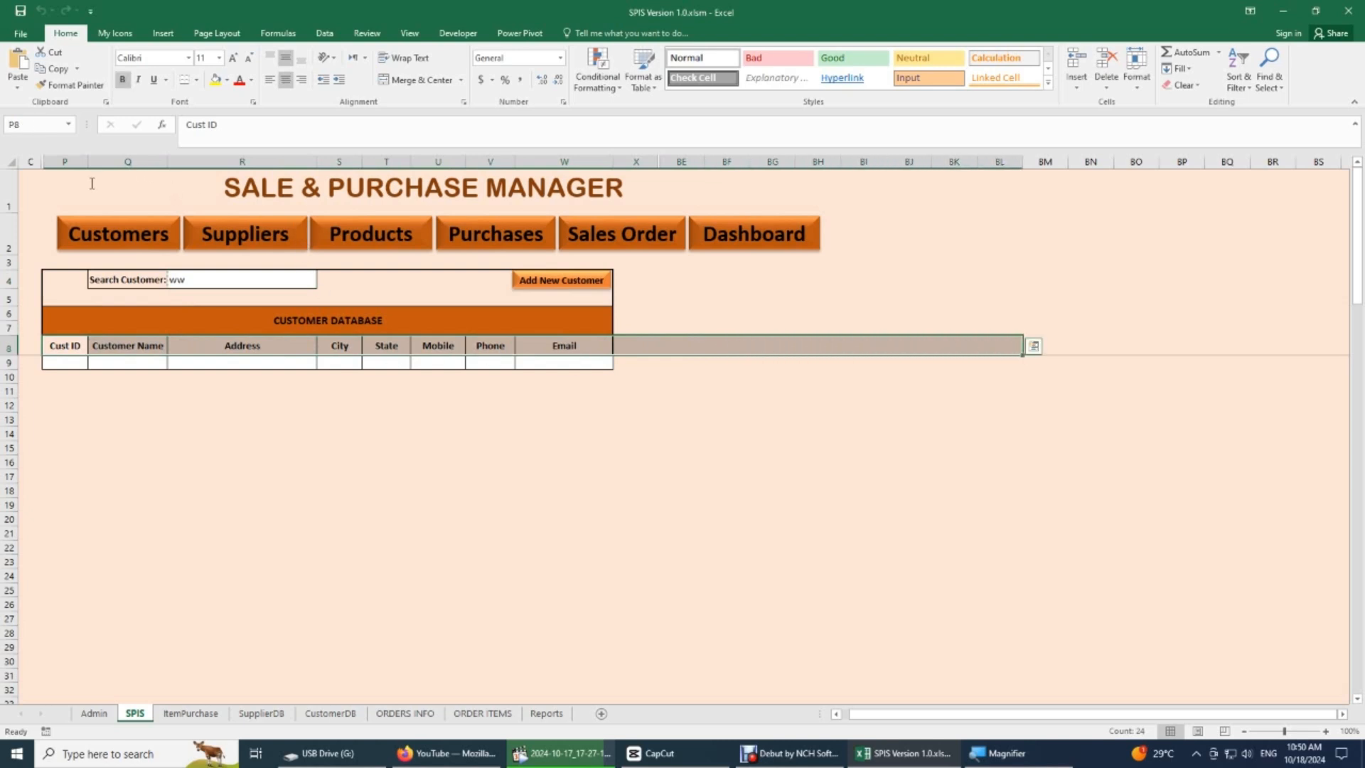
left_click(78, 318)
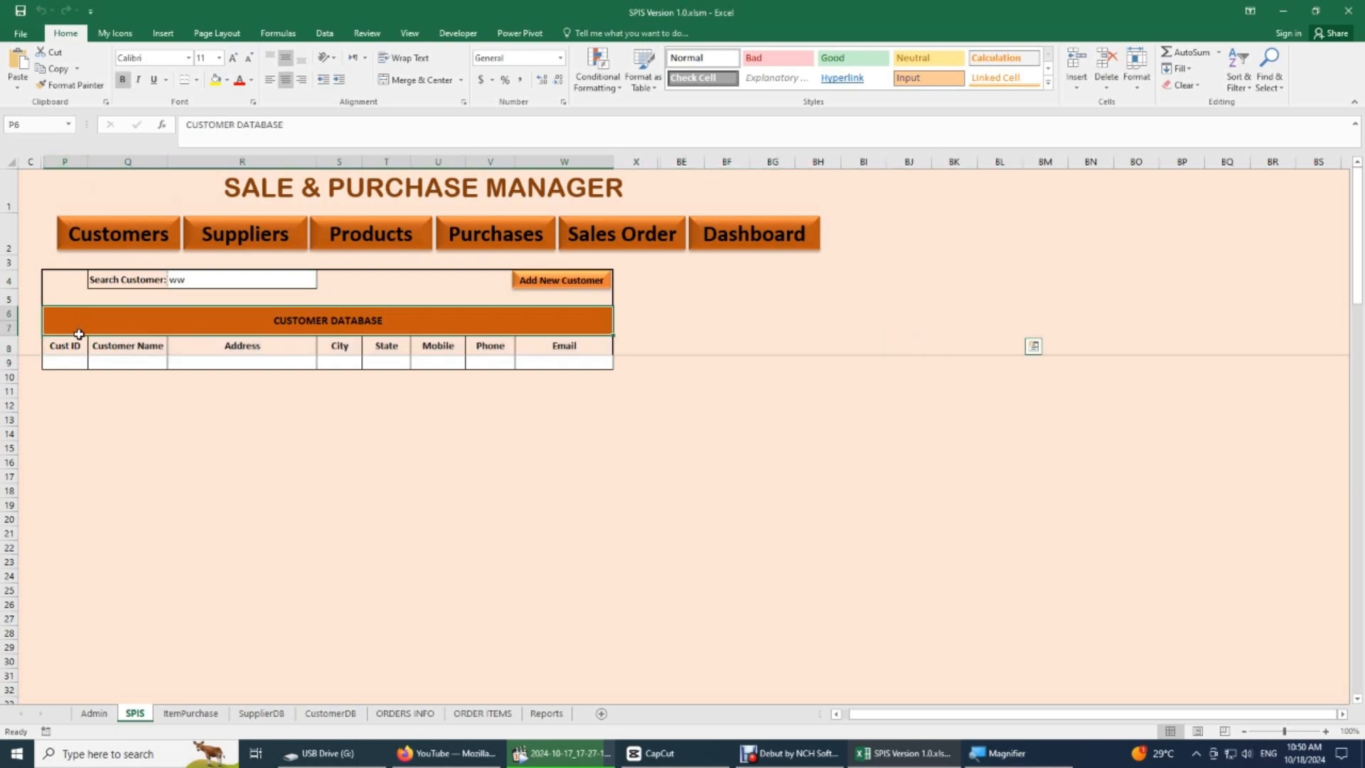
left_click_drag(79, 334, 79, 346)
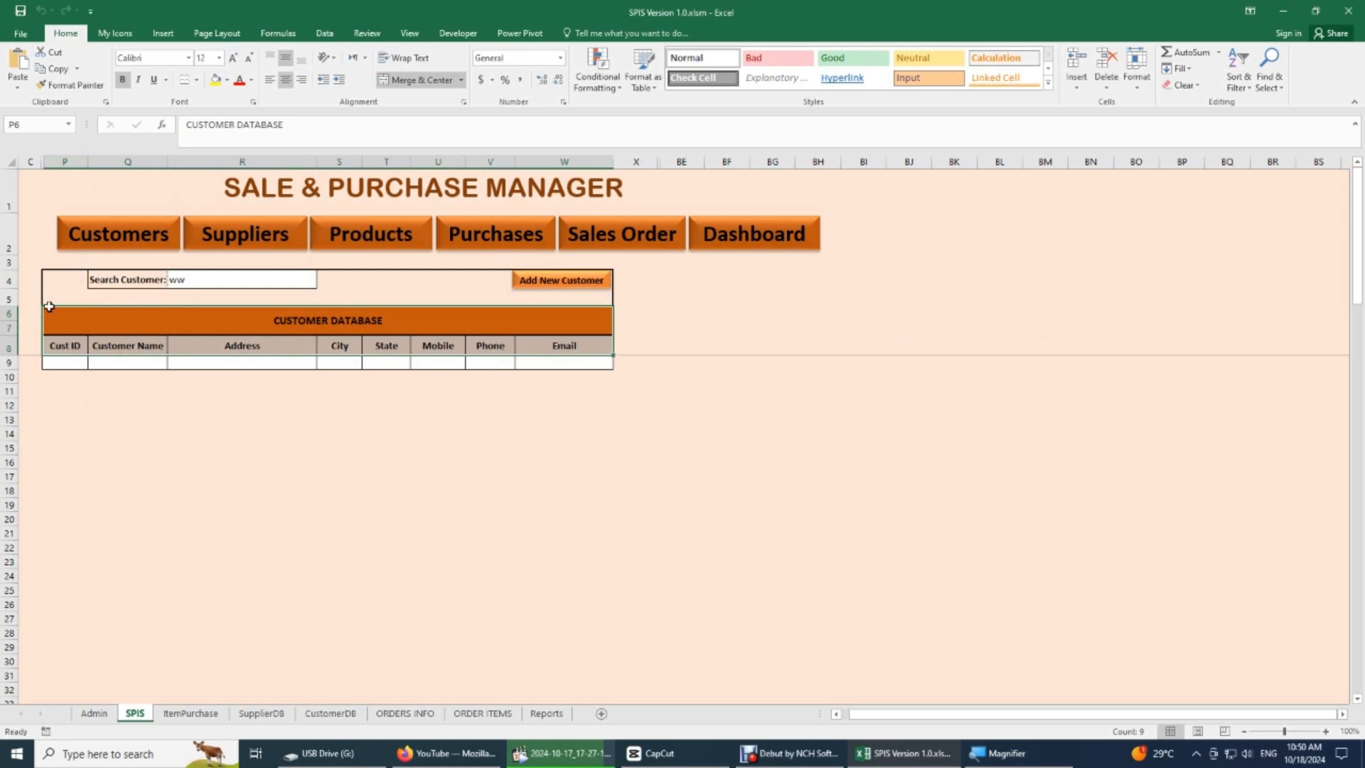
left_click_drag(63, 283, 536, 344)
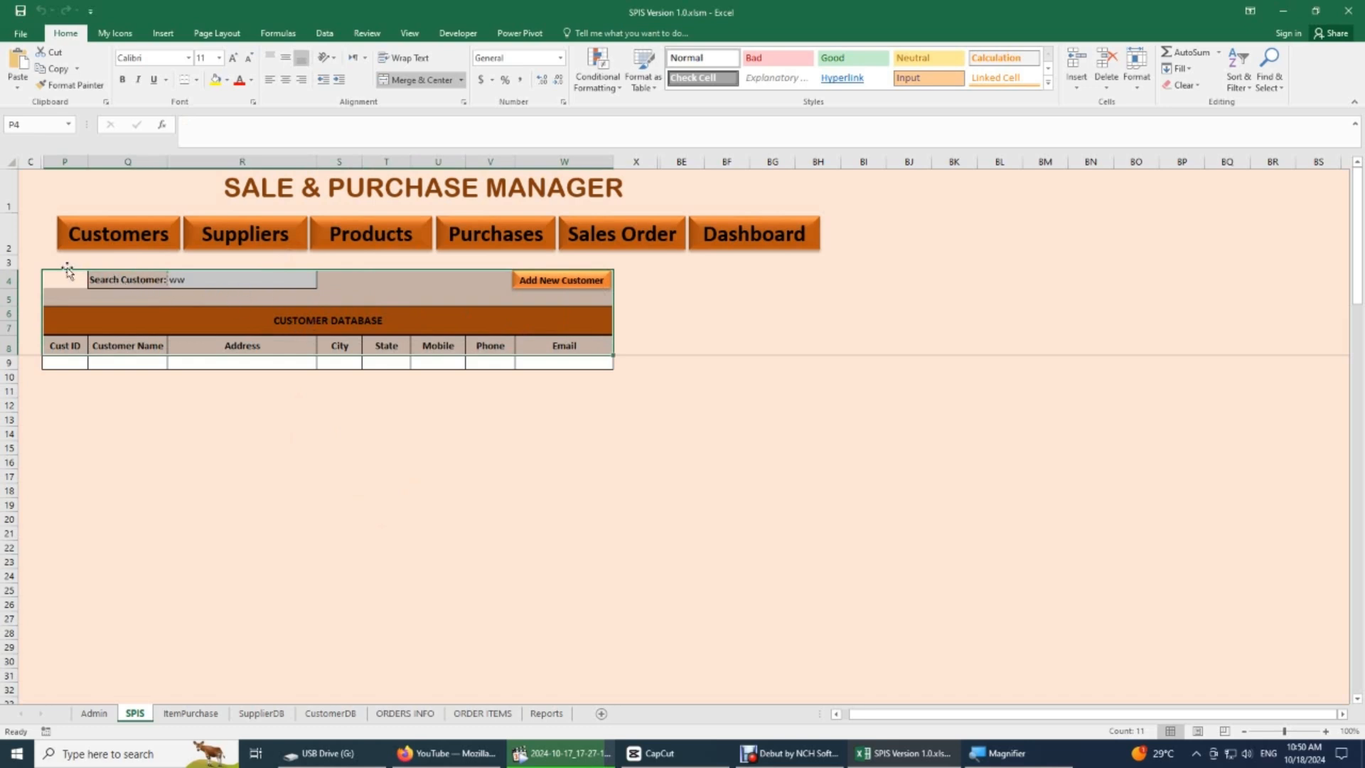
left_click_drag(67, 274, 157, 279)
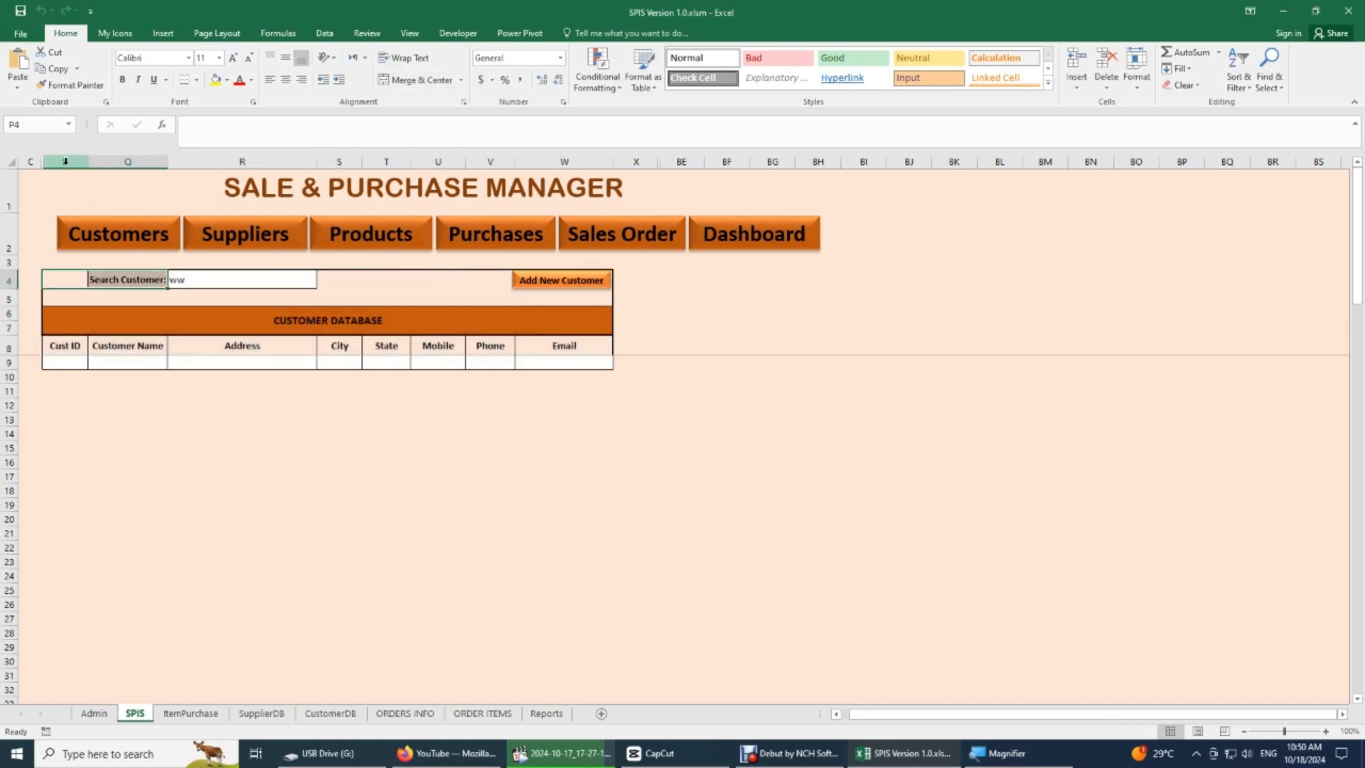
- Clear the Search Customer cell, search by a customer's first name and select the matching customer's record
left_click(271, 284)
key("Delete")
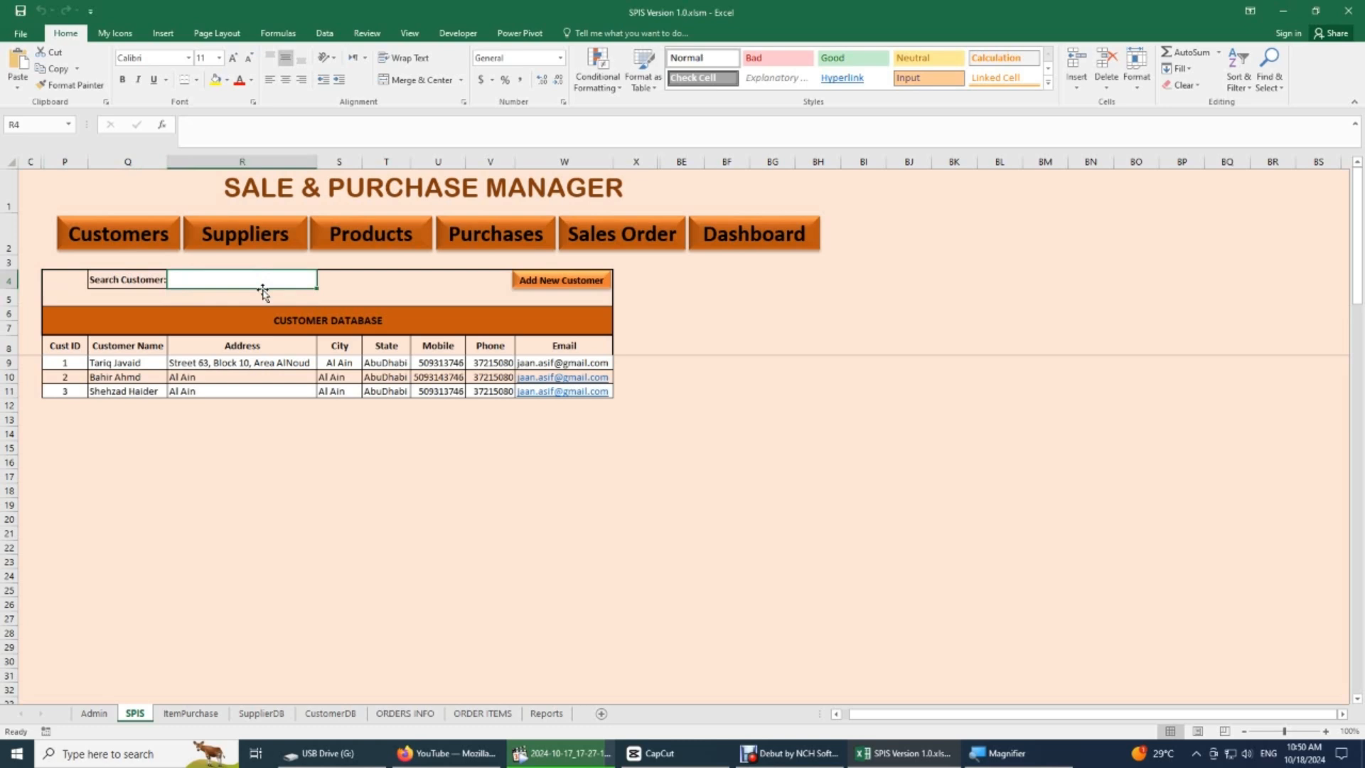
type("tariq")
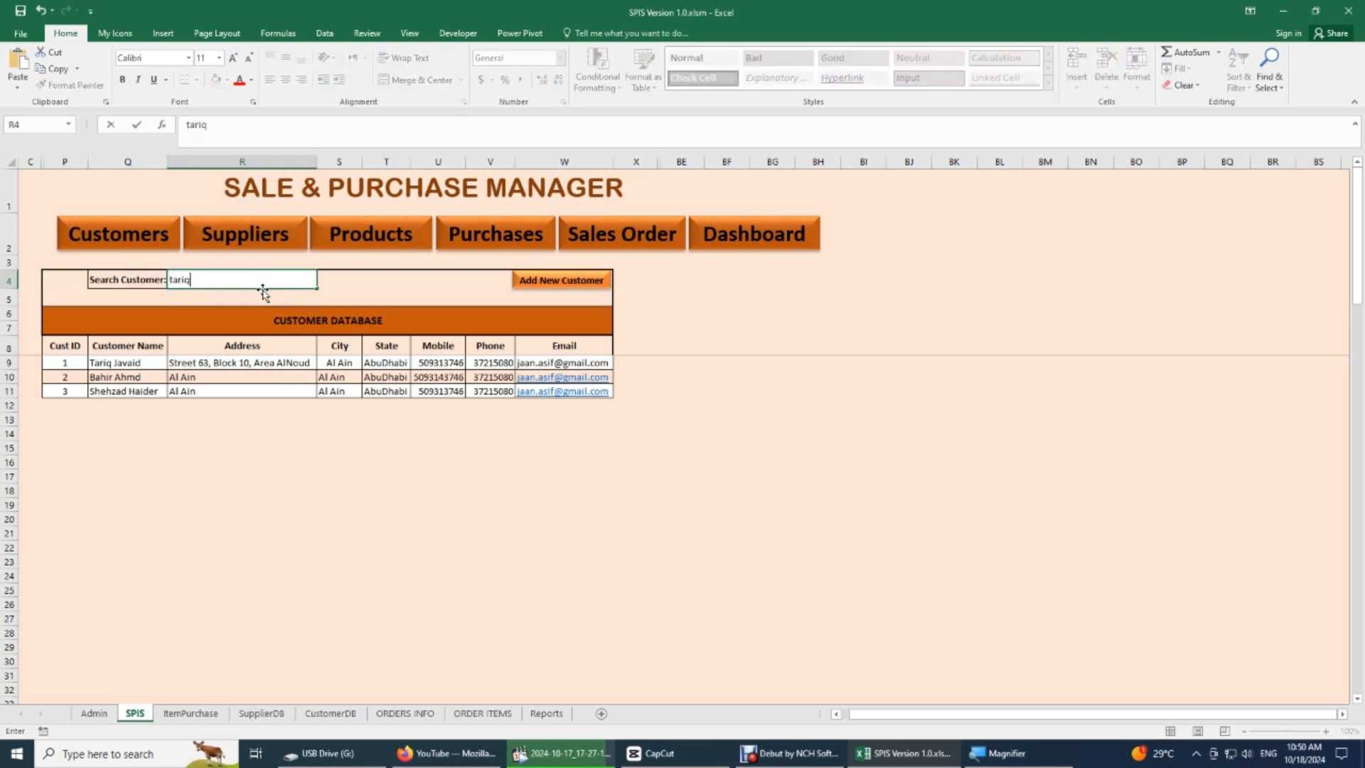
key("Return")
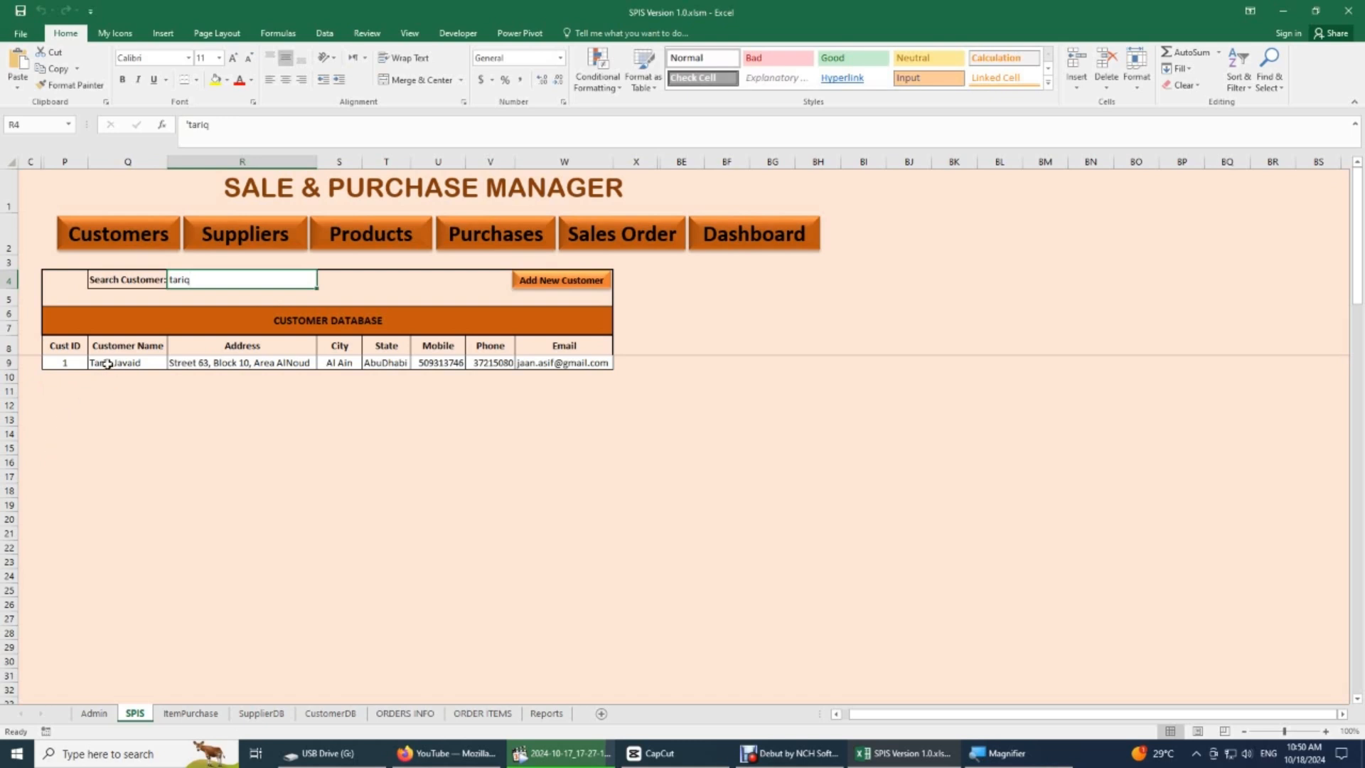
left_click(103, 363)
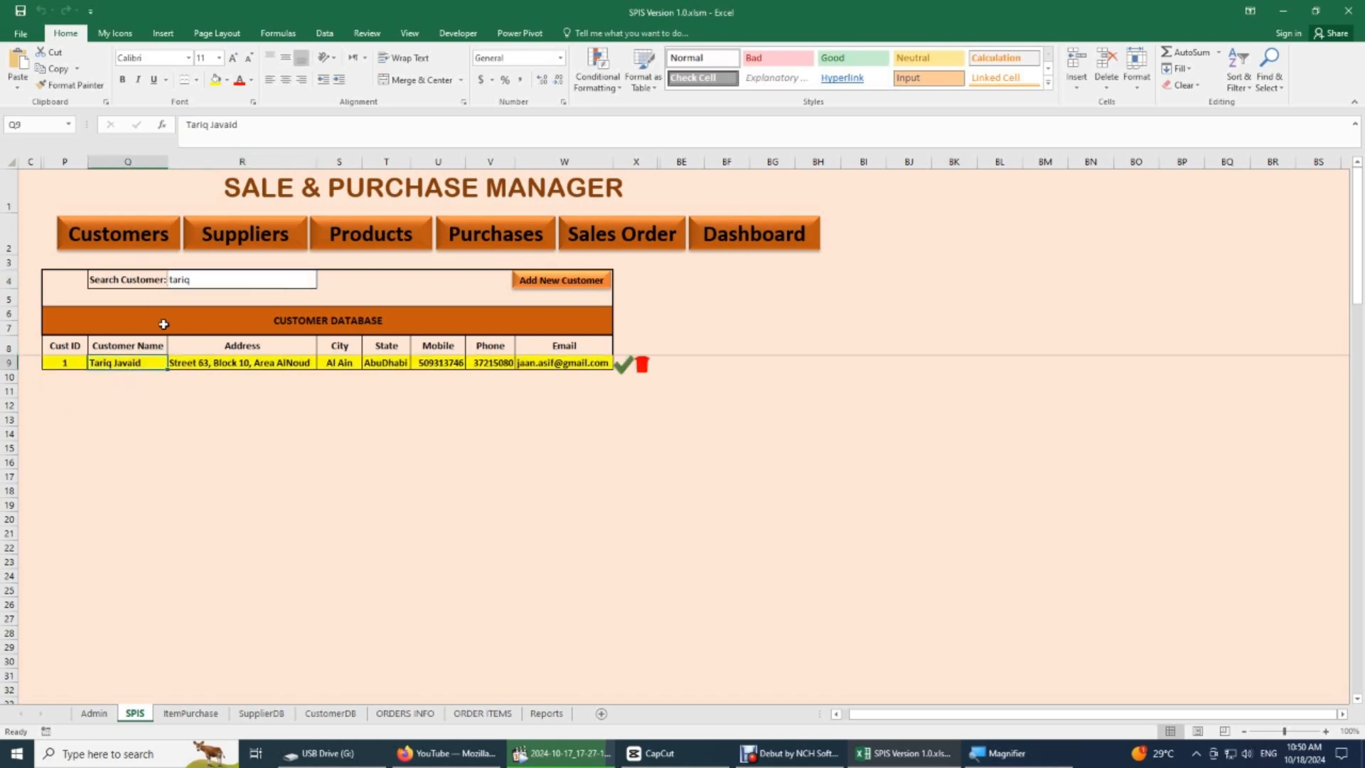
left_click(193, 281)
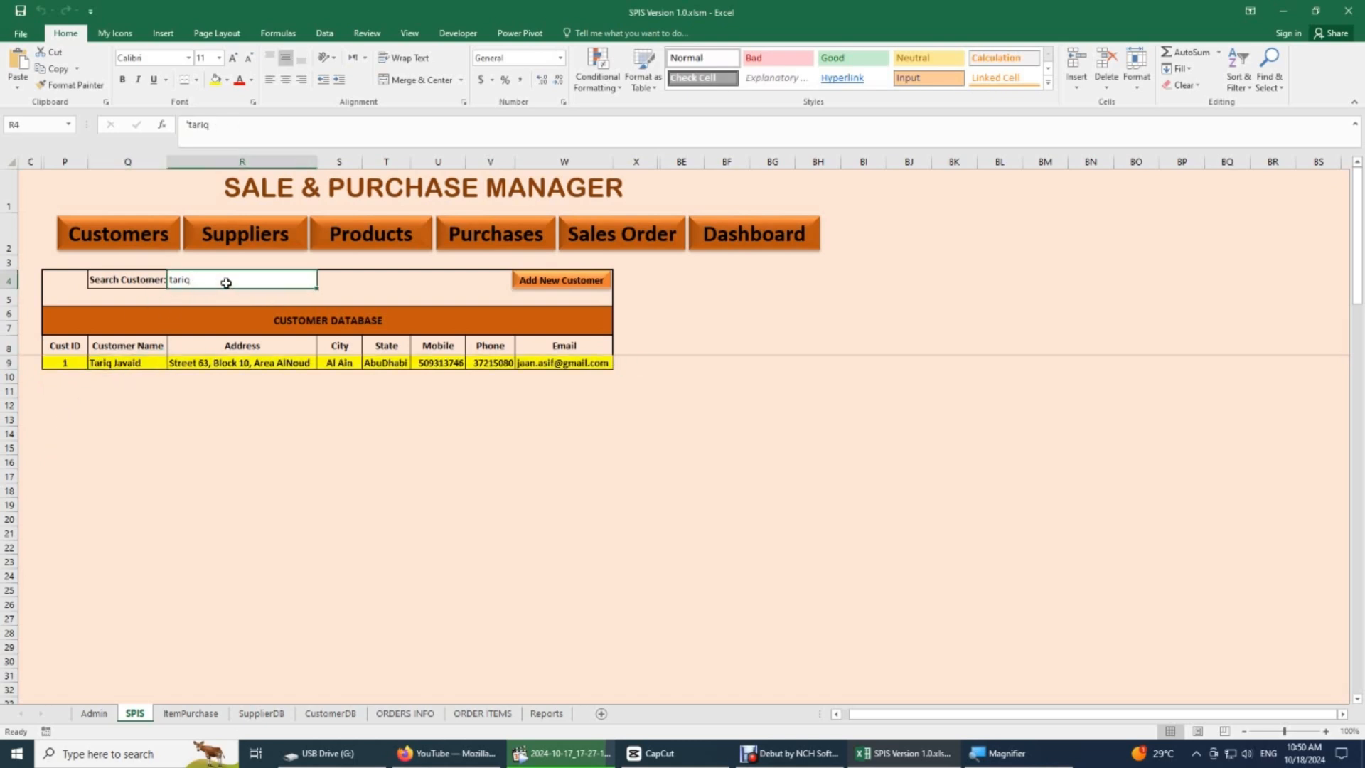
- Show the Suppliers and Products sections in turn and examine each one's search row, title and add-new area
left_click(262, 244)
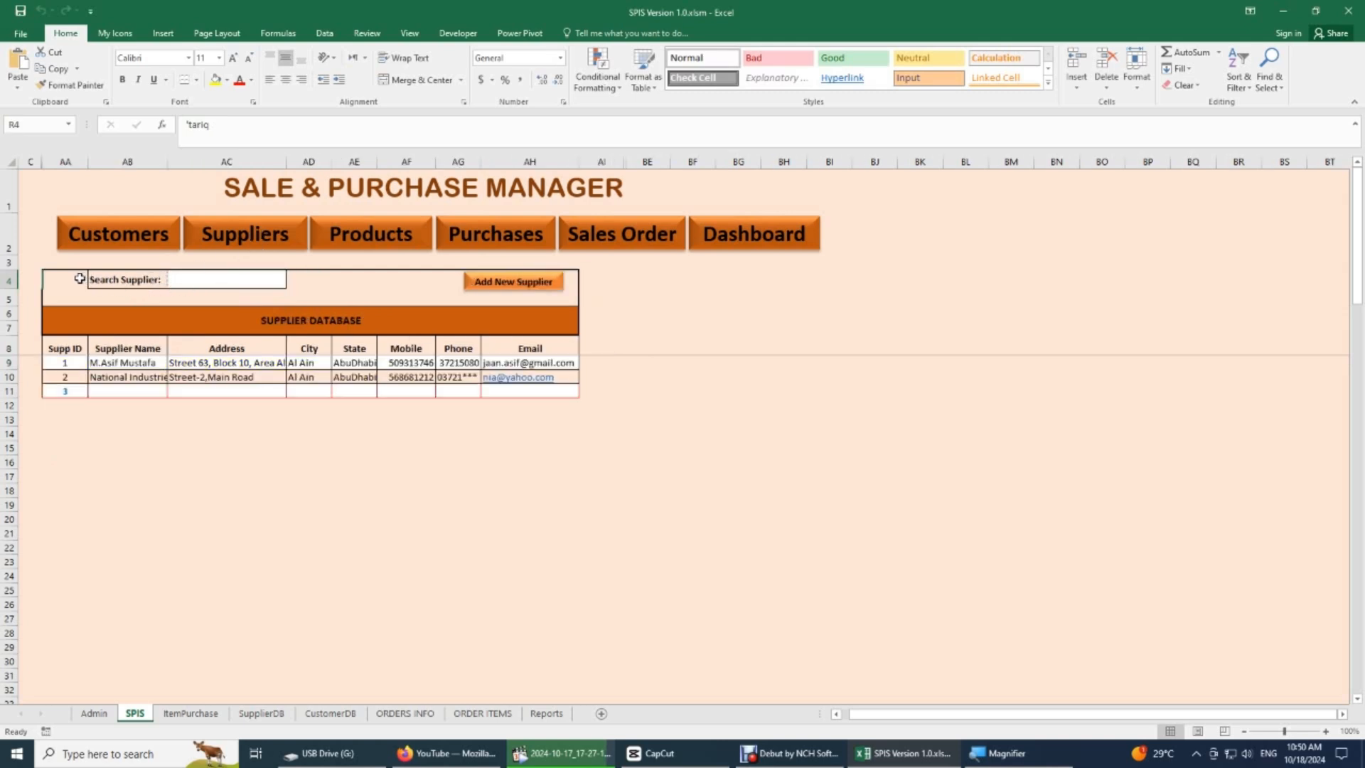
left_click_drag(76, 280, 549, 357)
left_click(623, 356)
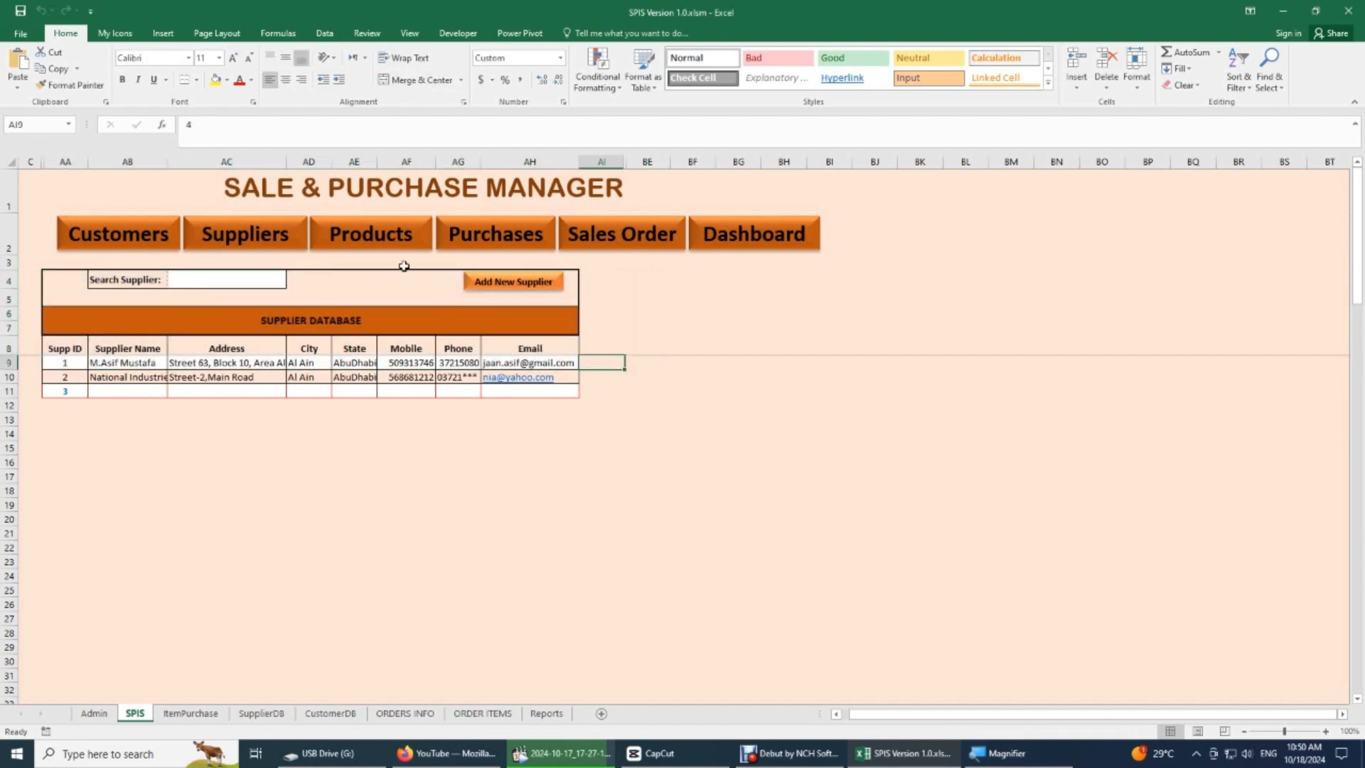
left_click(365, 238)
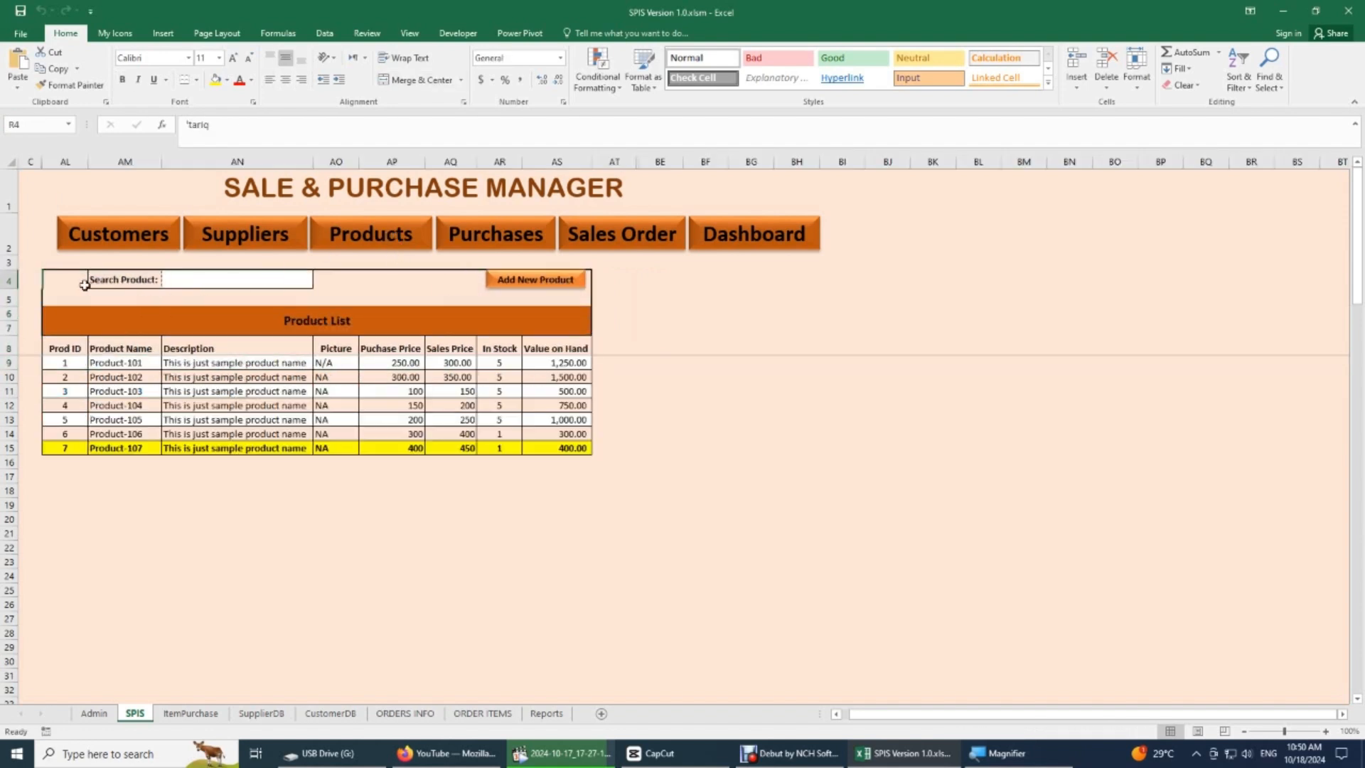
left_click_drag(83, 279, 545, 314)
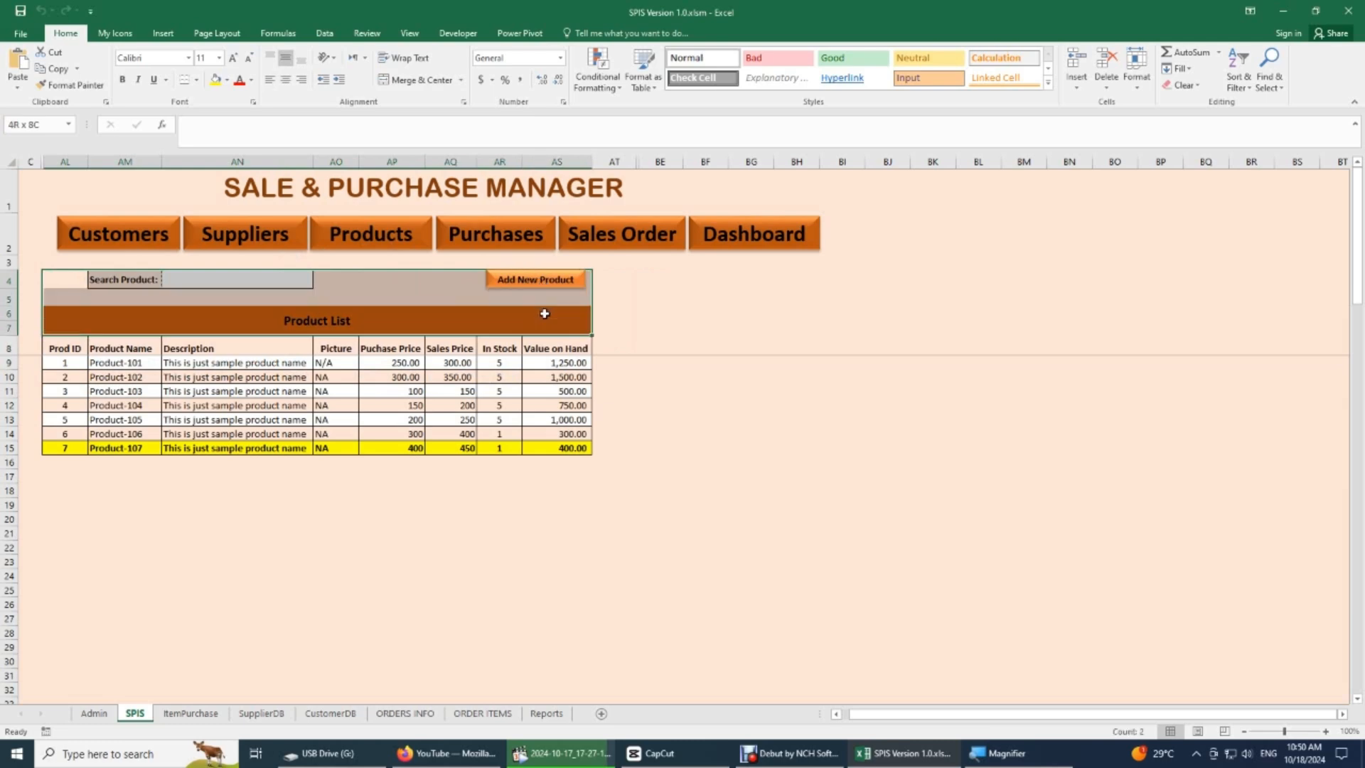
- Search the Product List for 101, examine the matching product, and clear the Search Product cell
left_click(205, 284)
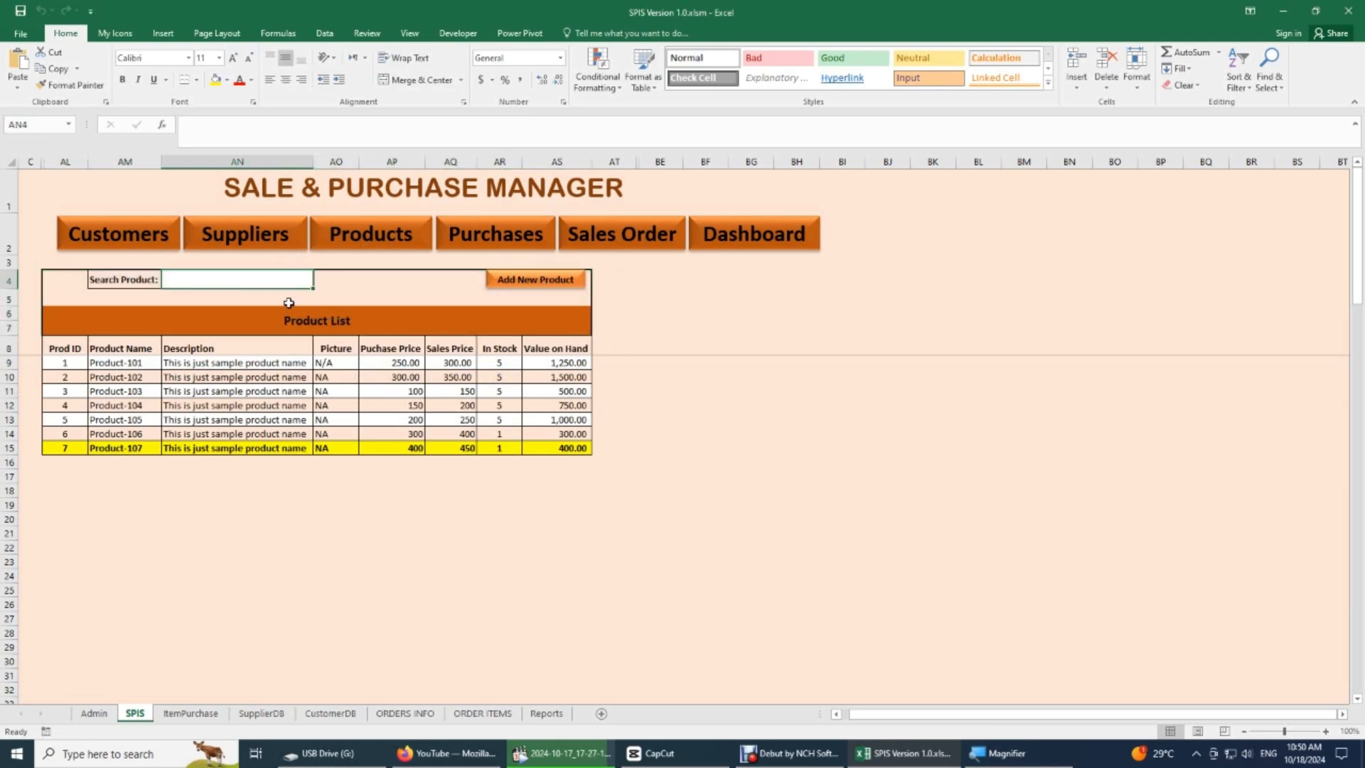
type("1")
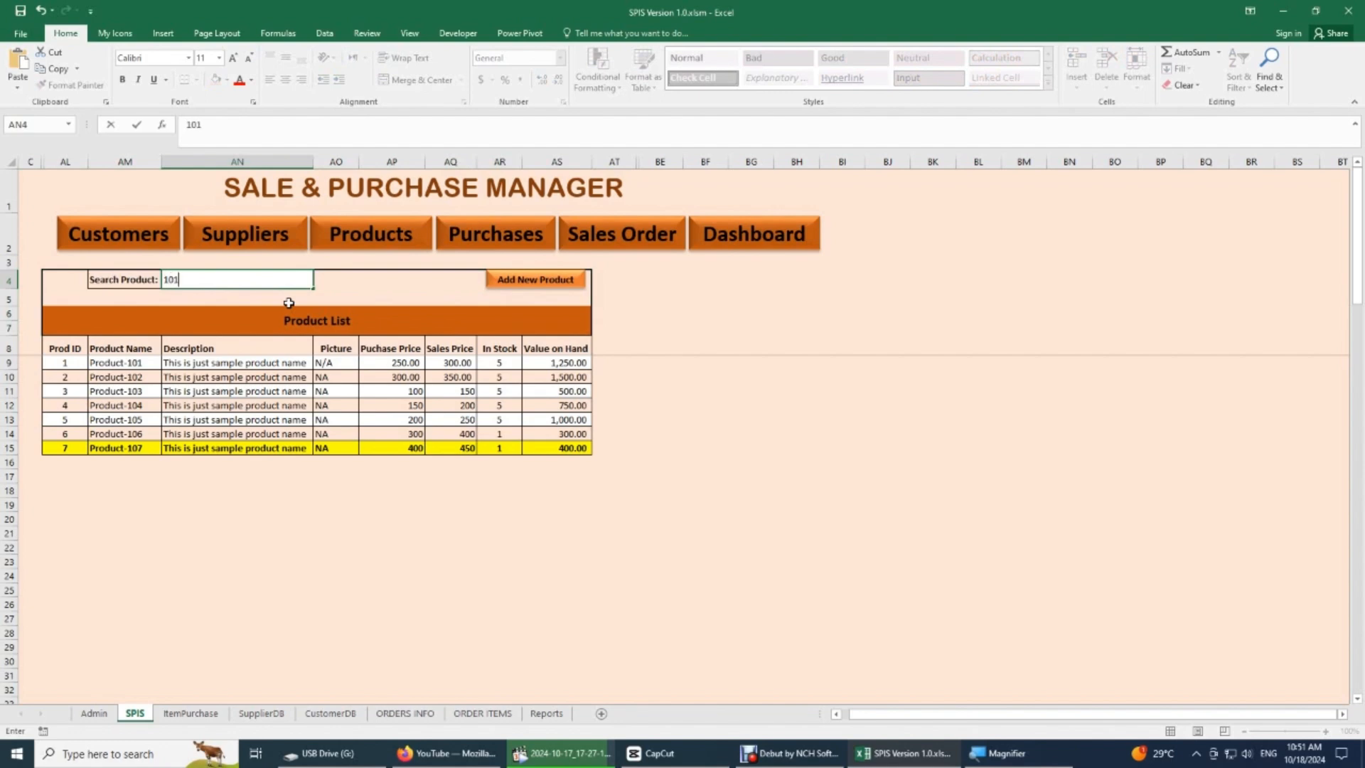
type("01")
key("Return")
key("Up")
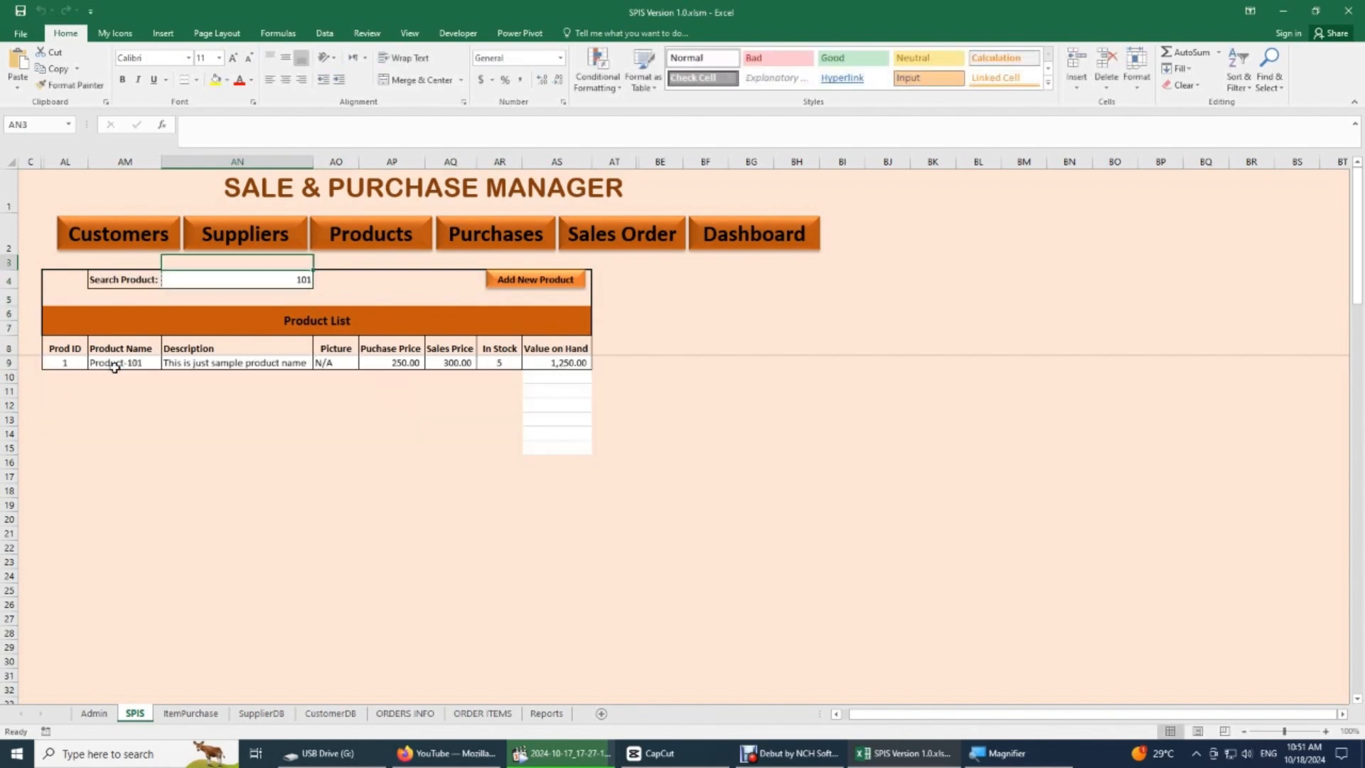
left_click(232, 282)
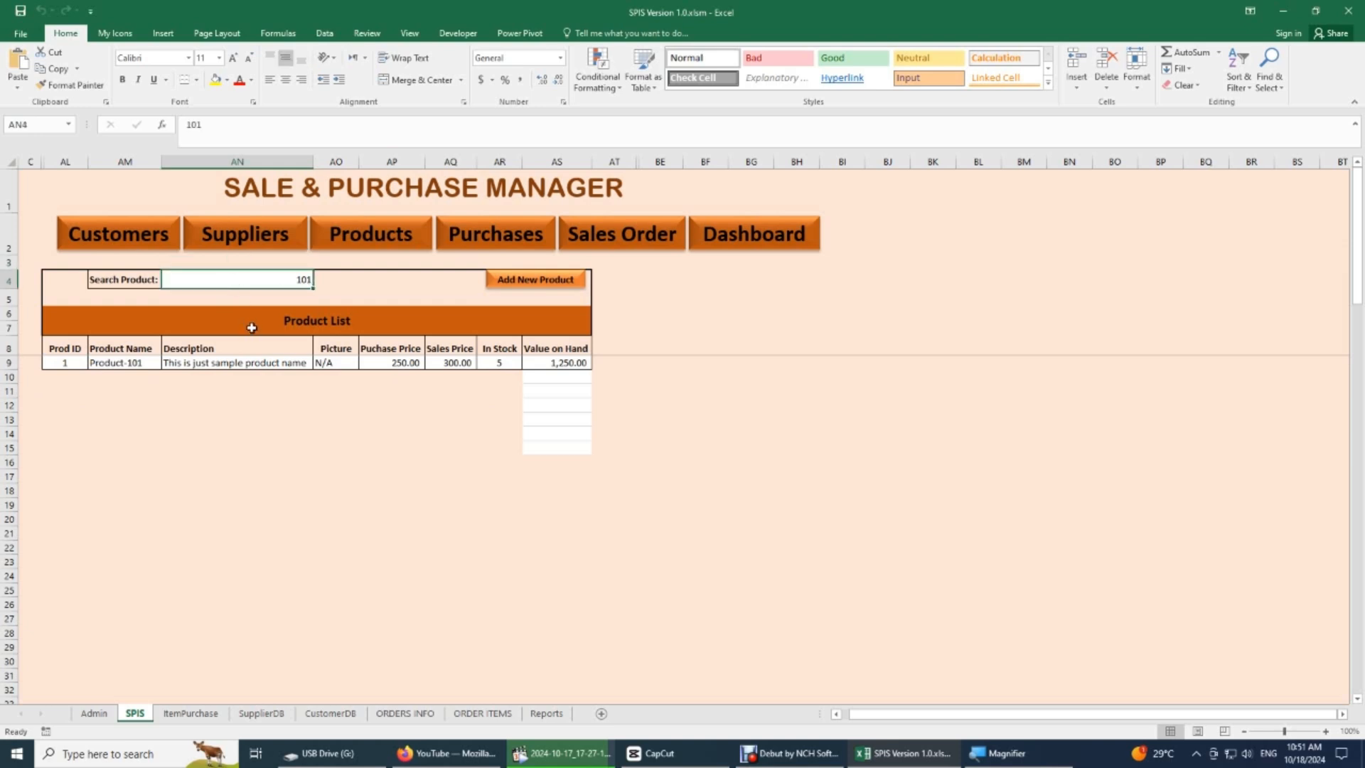
key("Delete")
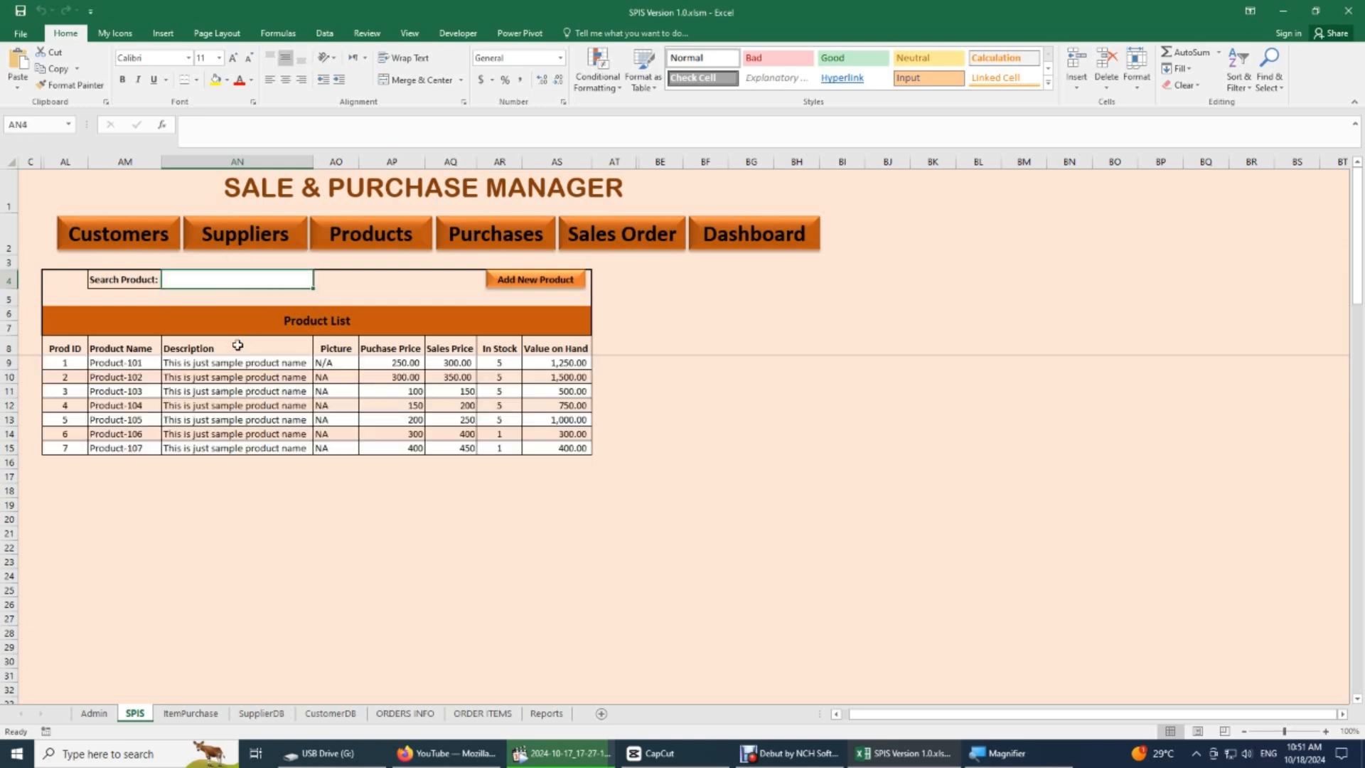
- Compare the title and header rows of ItemPurchase's Product List with the search, title and header rows of the SPIS sheet's Products section
left_click(190, 714)
left_click_drag(120, 196, 114, 213)
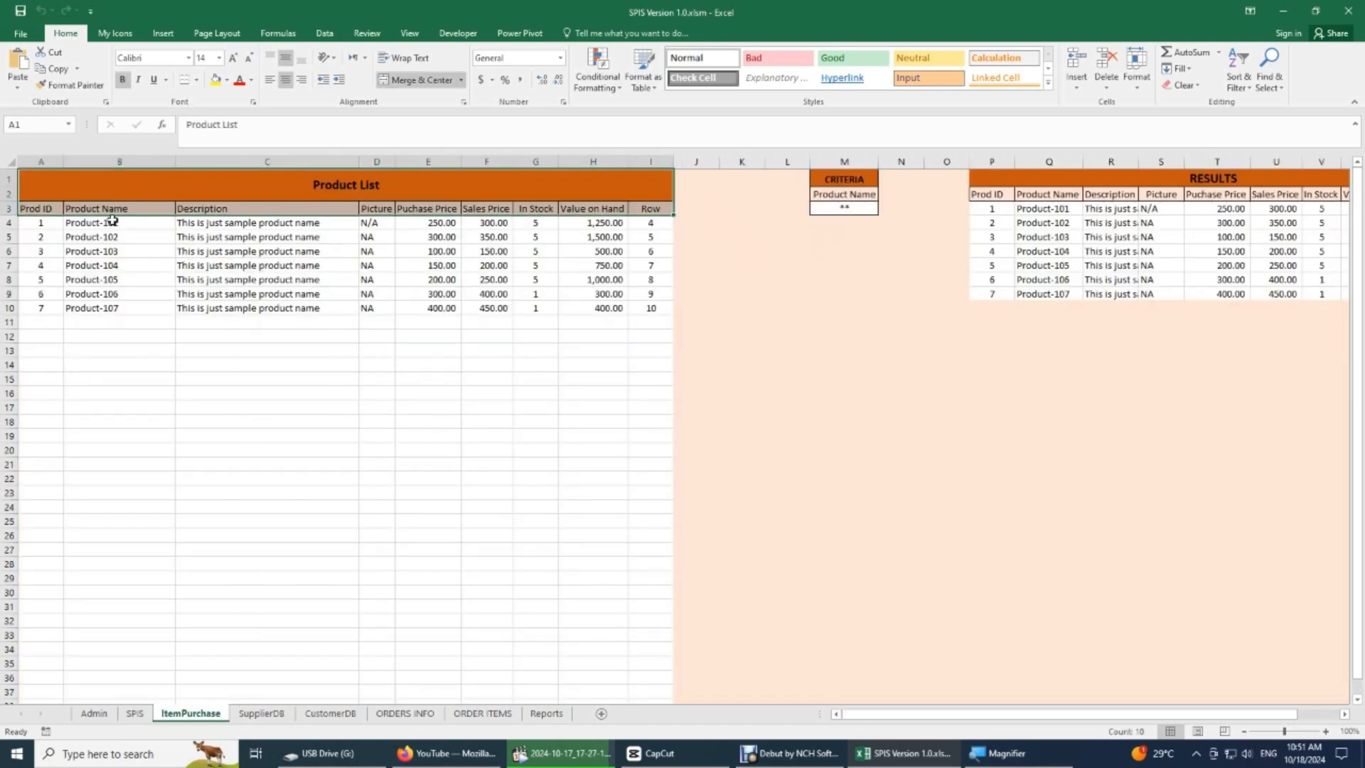
left_click(129, 715)
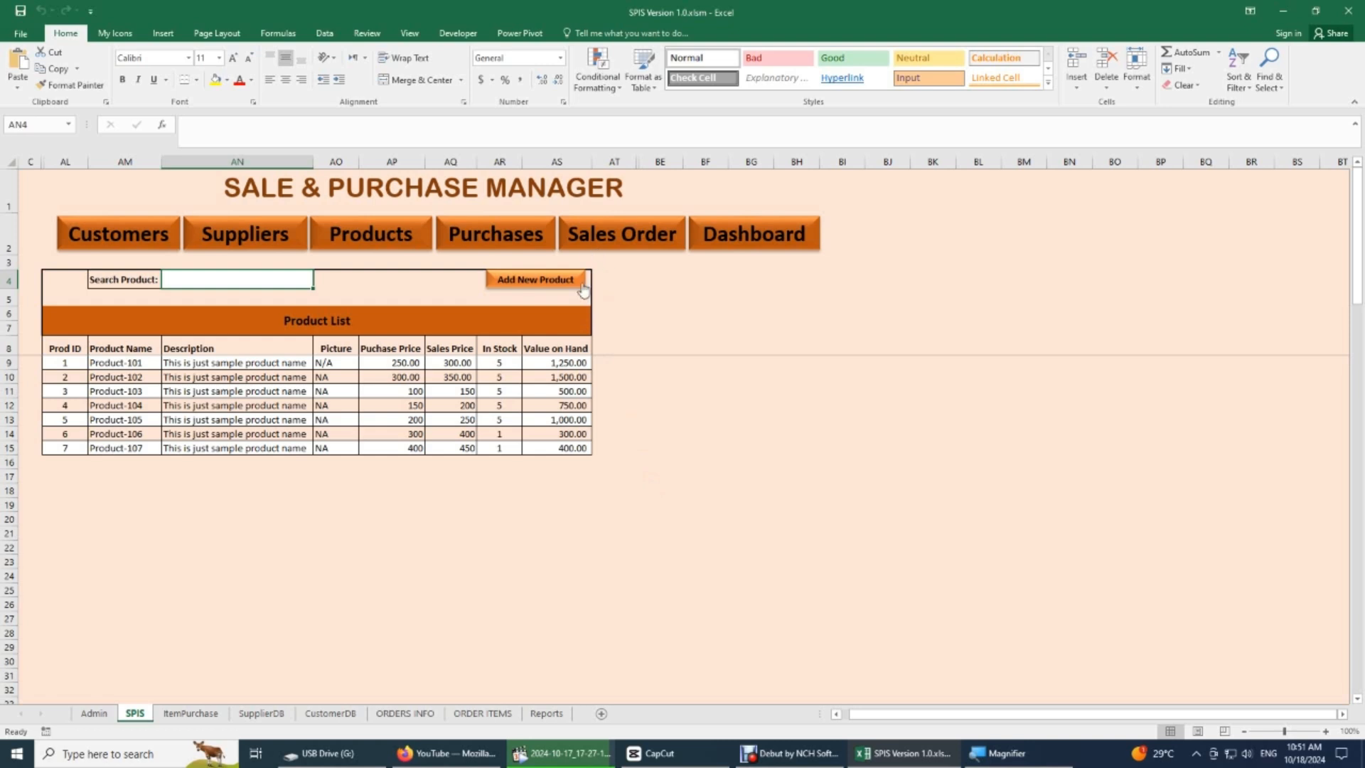
left_click(62, 348)
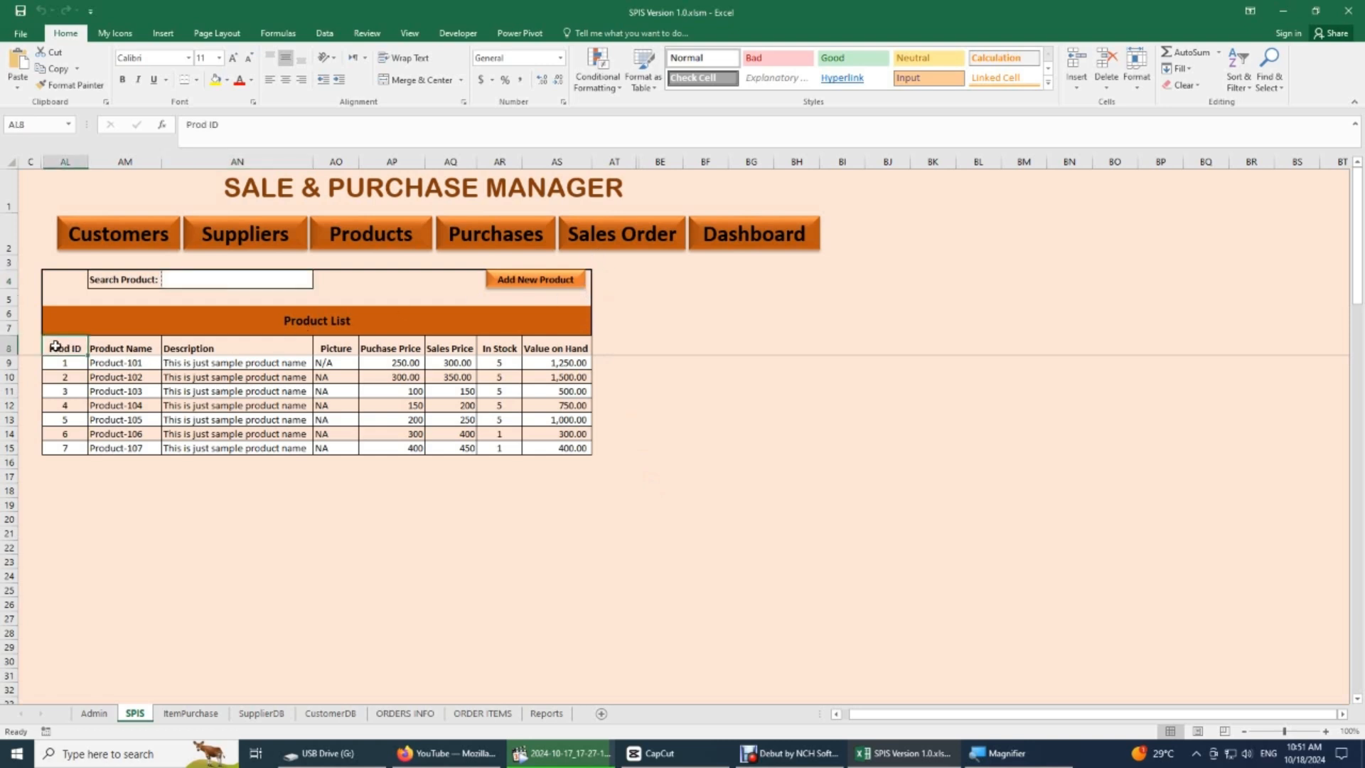
left_click_drag(80, 275, 429, 351)
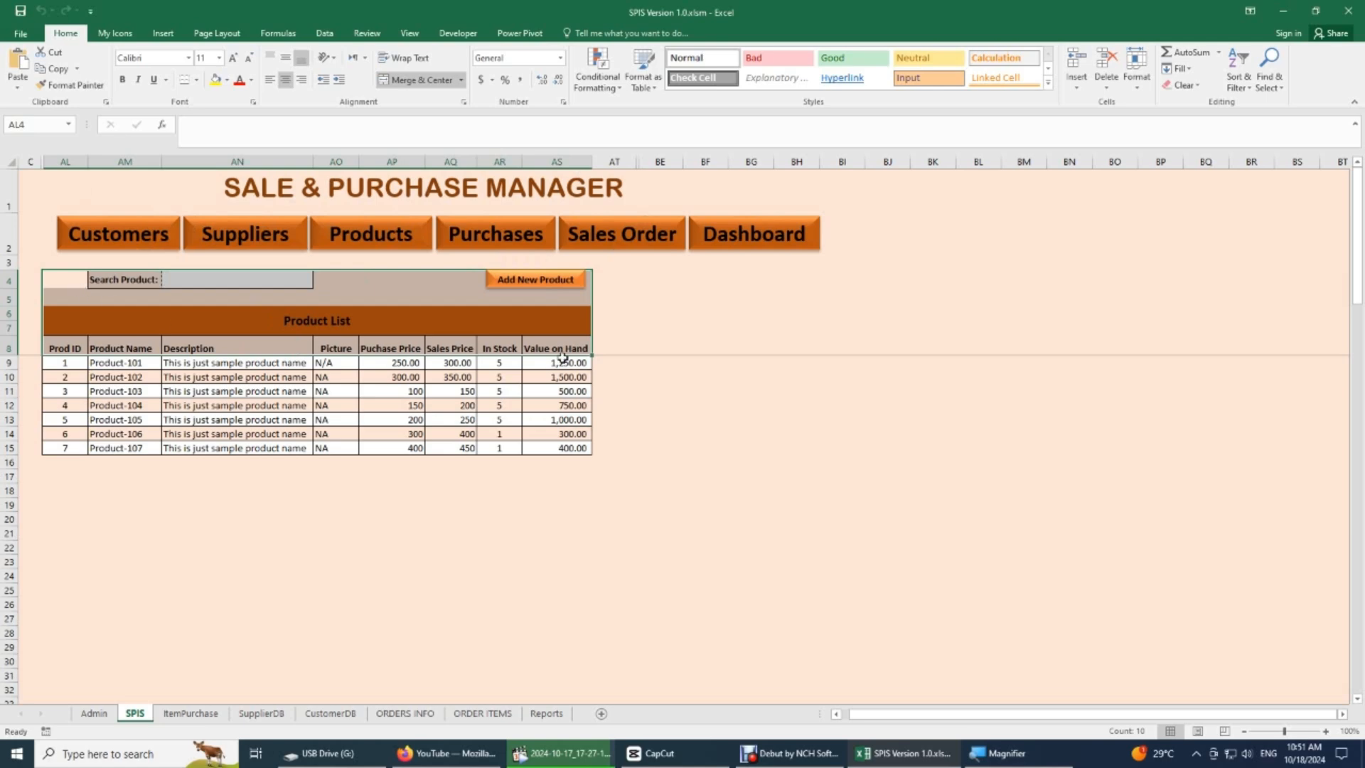
- Clear the Search Customer cell in the Customers section, add a new customer row and select its Cust ID cell
left_click(136, 244)
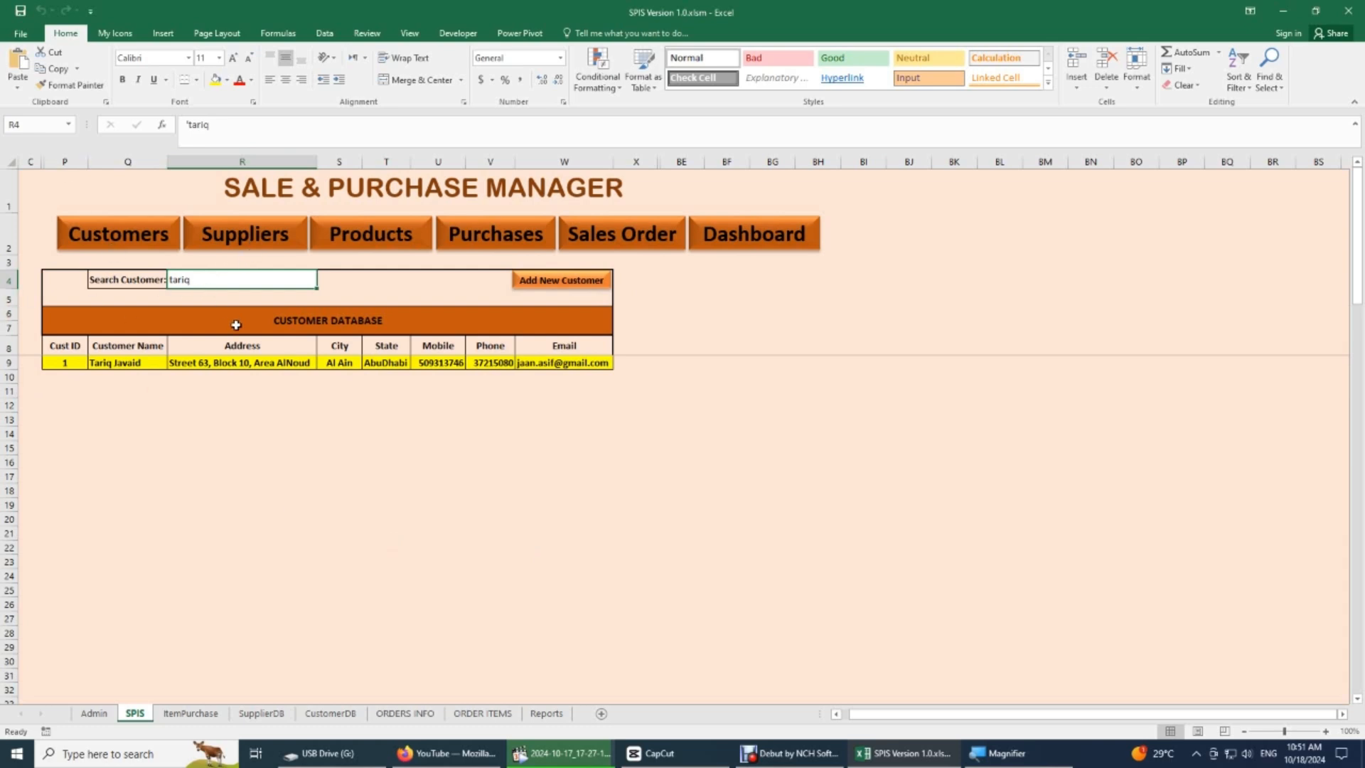
key("BackSpace")
key("Return")
key("Up")
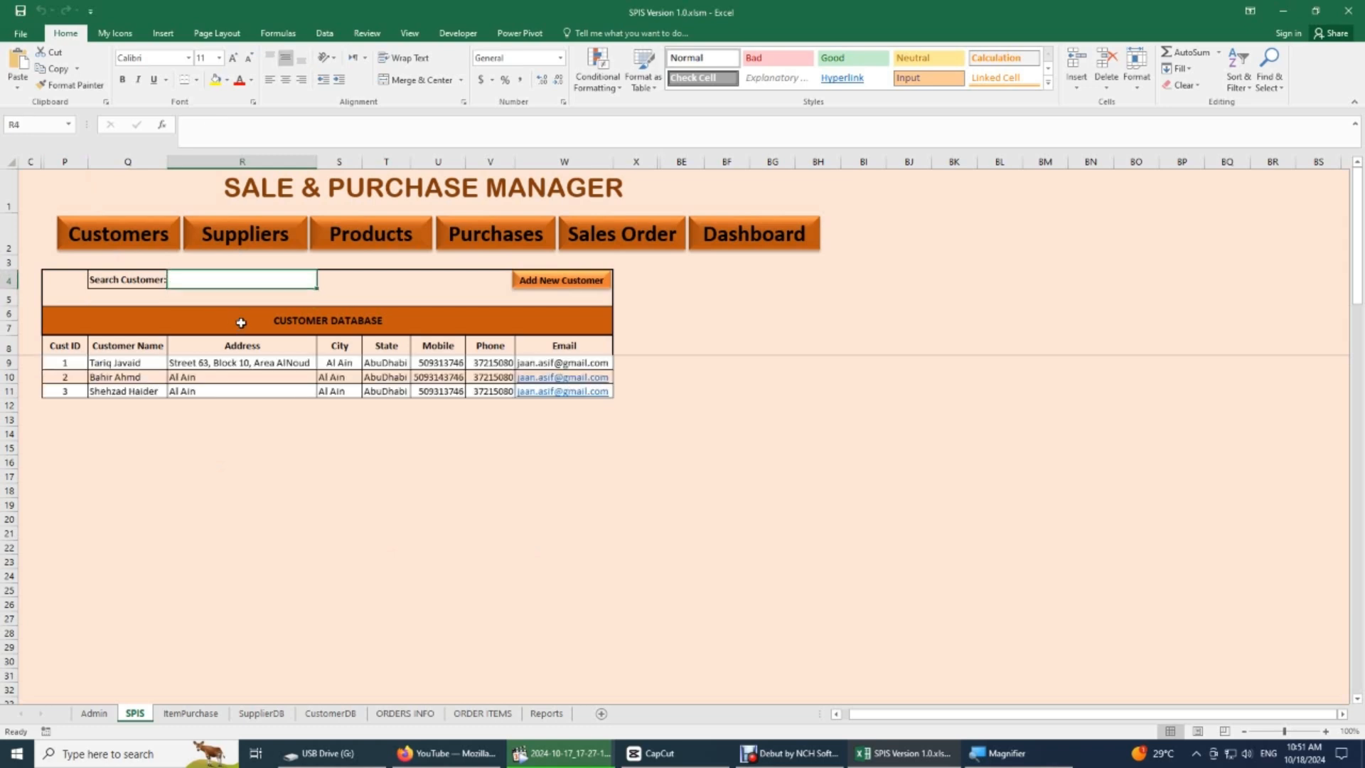
left_click(536, 279)
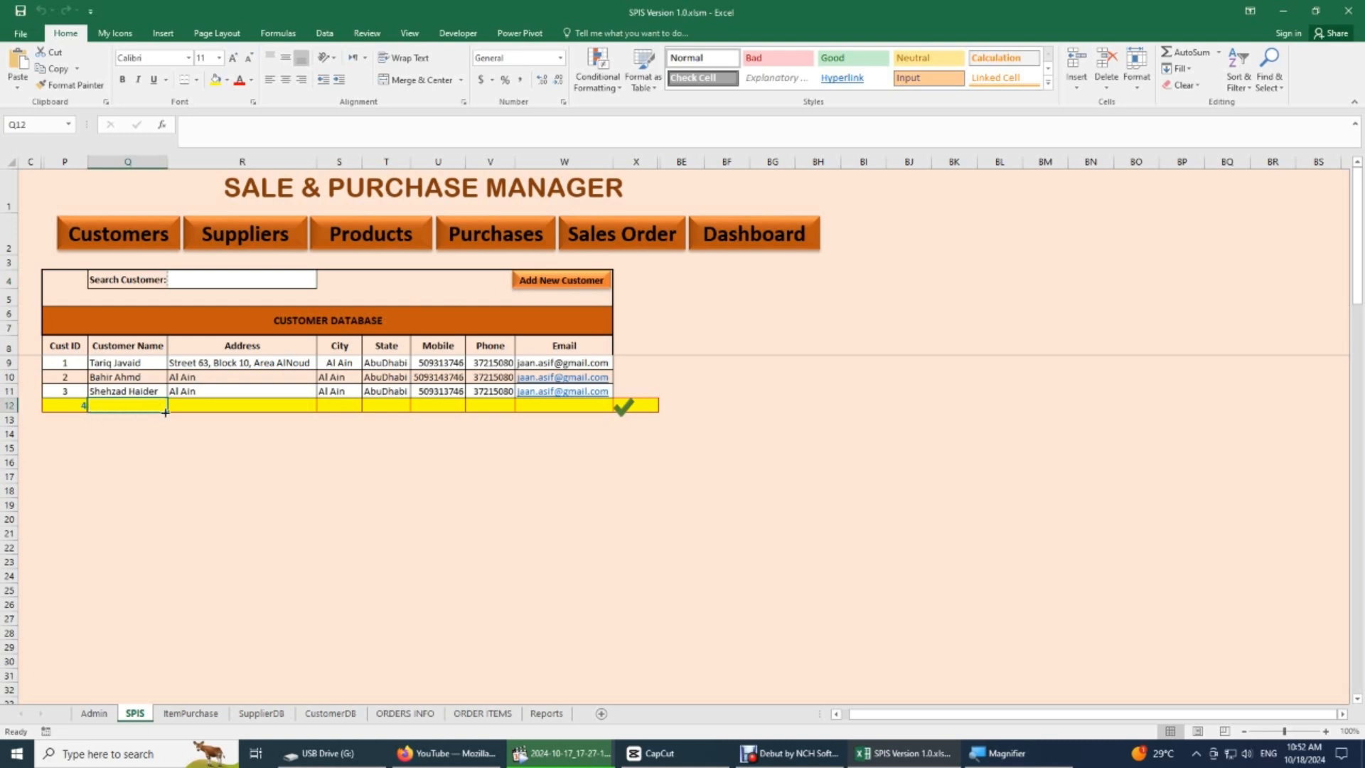
left_click(79, 406)
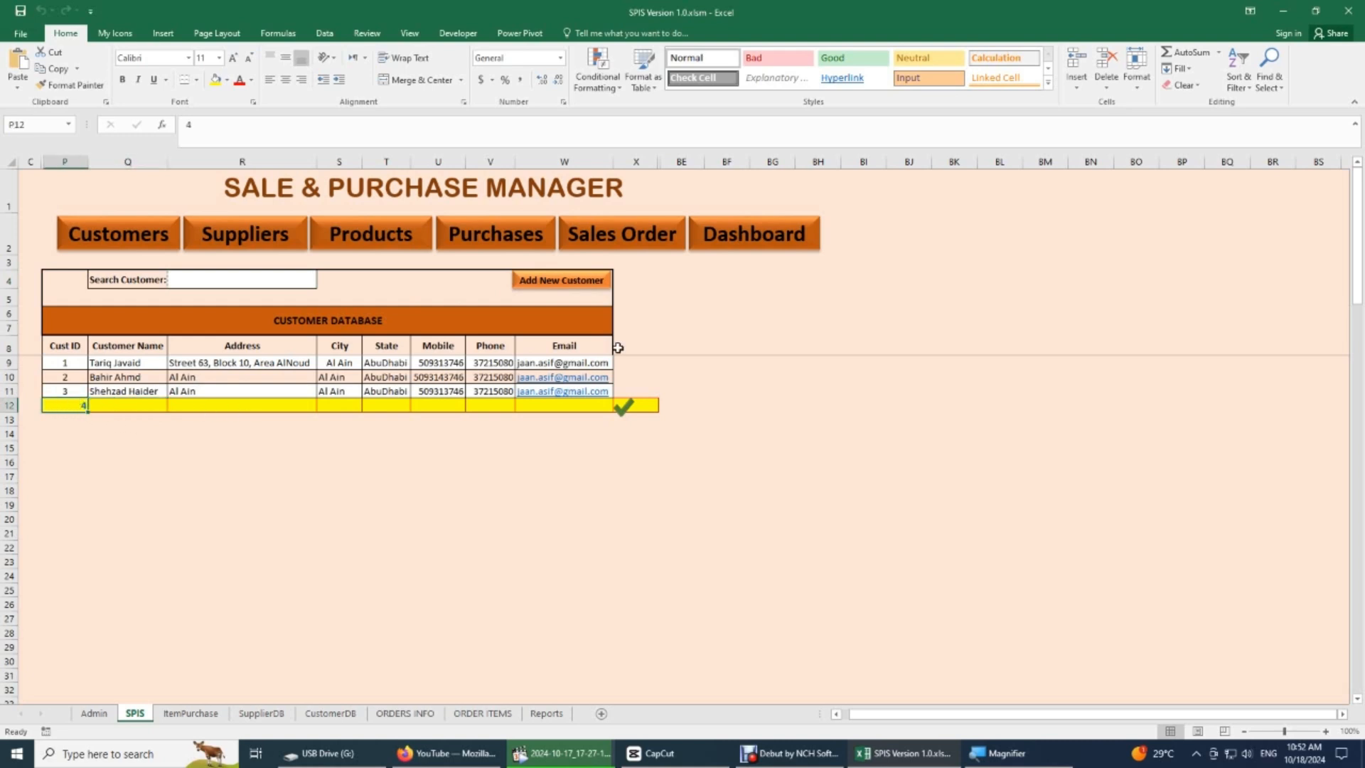
- Show the Suppliers, Products, Purchases and Sales Order sections of the SPIS sheet in turn and compare their layouts
left_click(282, 228)
left_click(401, 236)
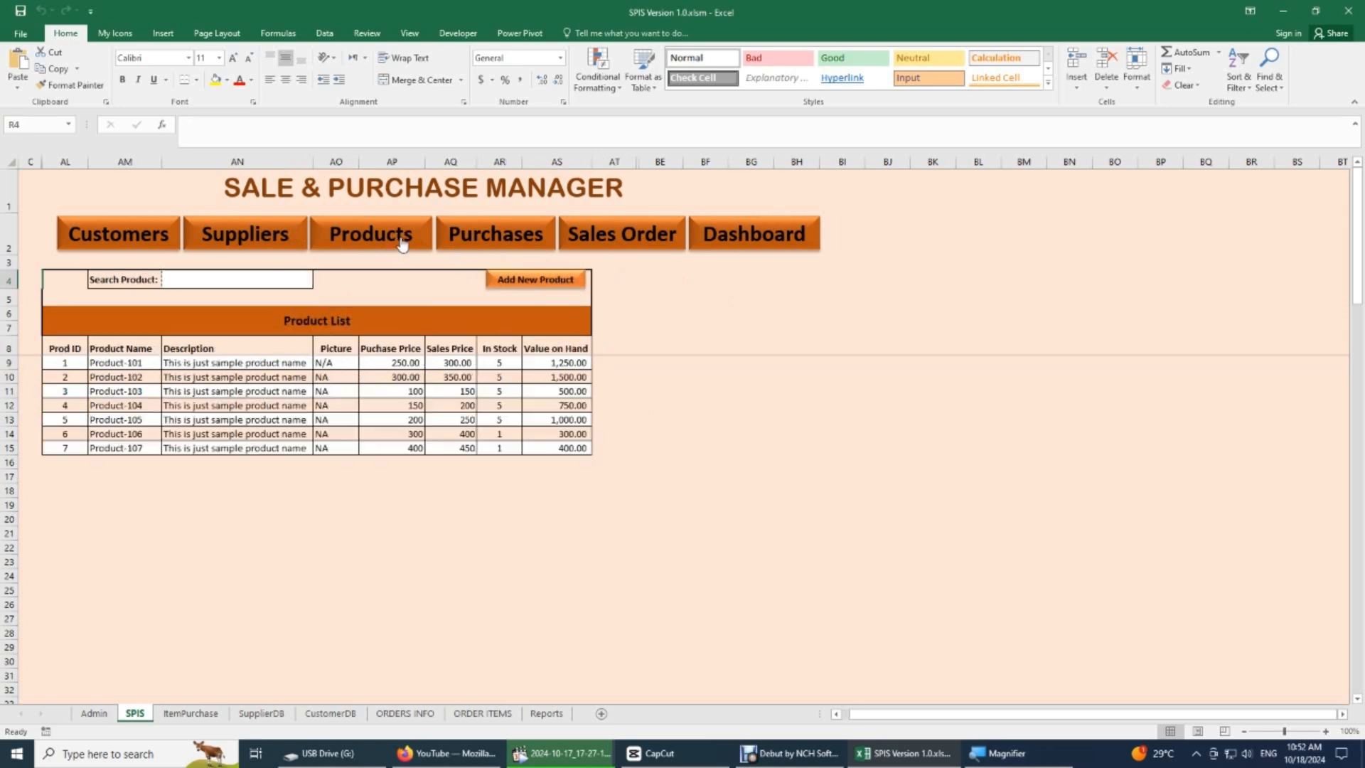
left_click(487, 242)
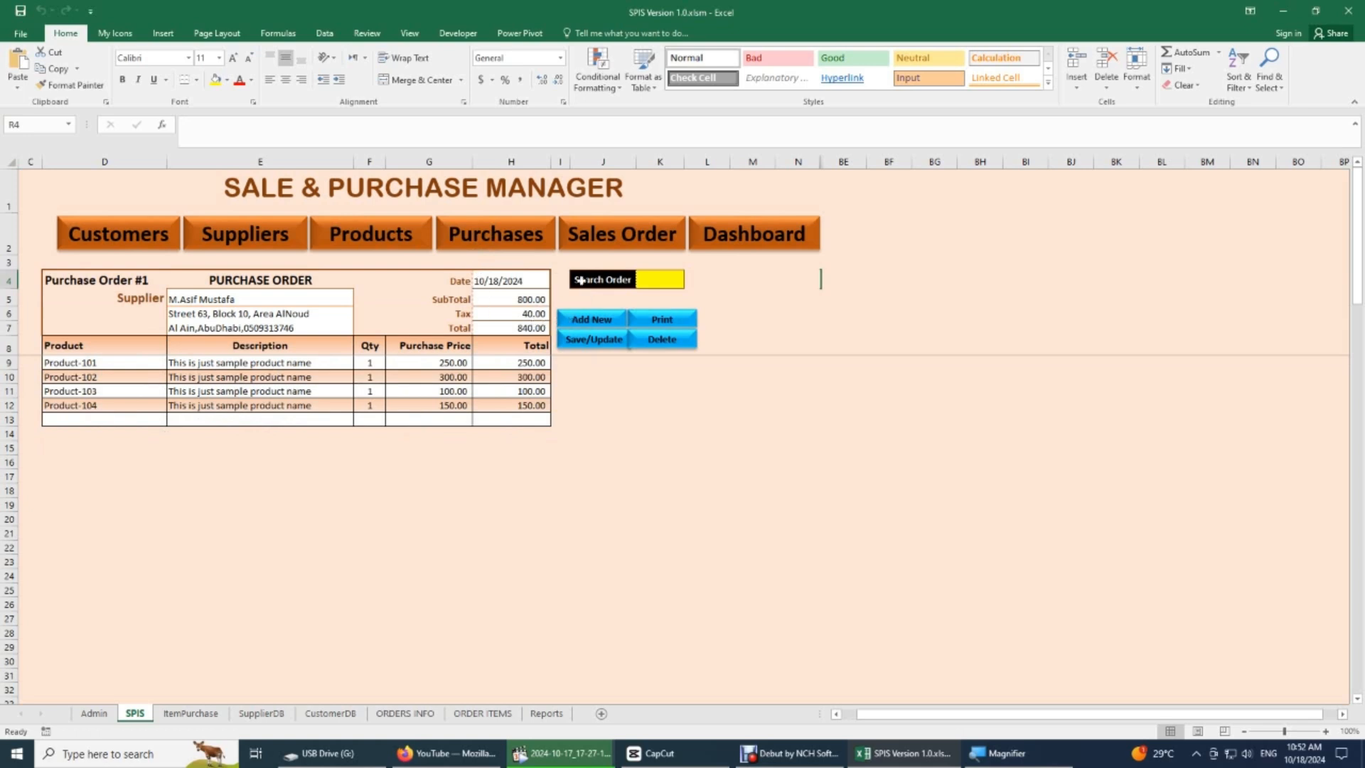
left_click(644, 242)
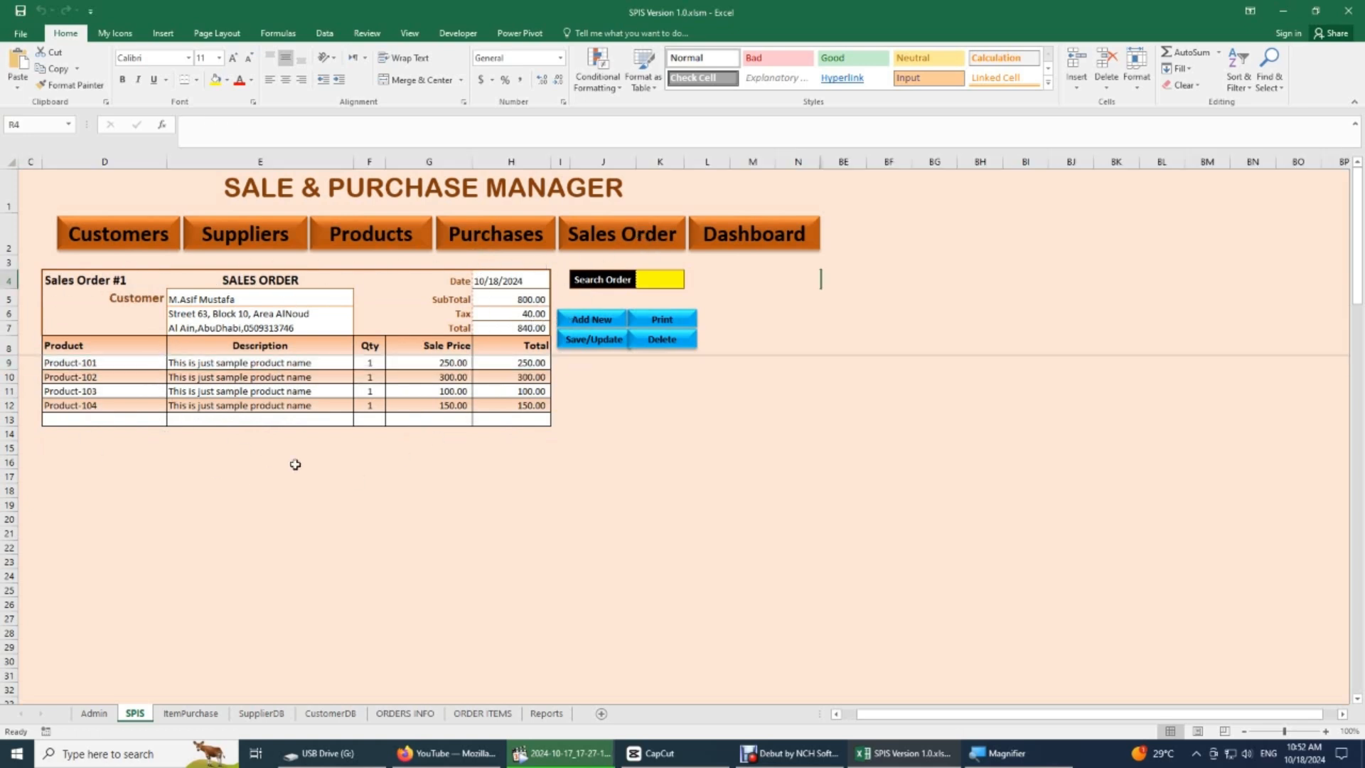